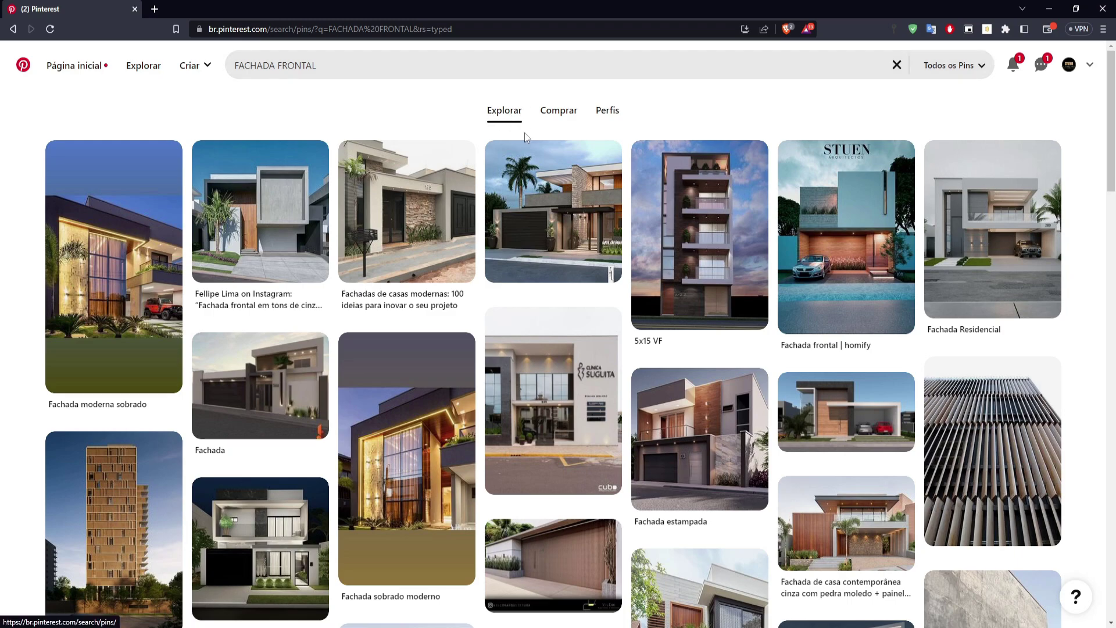
# Open the "Fachada Residencial" pin from the facade search results and bring up the options for its image
pyautogui.scroll(-3, 626, 253)
pyautogui.scroll(-1, 626, 253)
pyautogui.scroll(4, 627, 254)
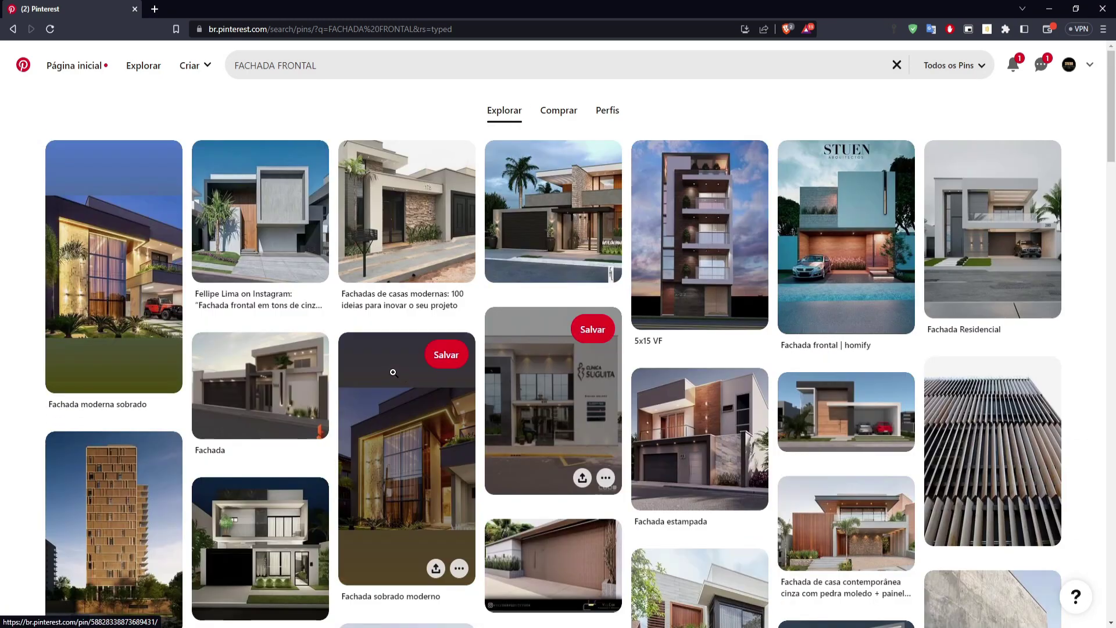
pyautogui.click(983, 221)
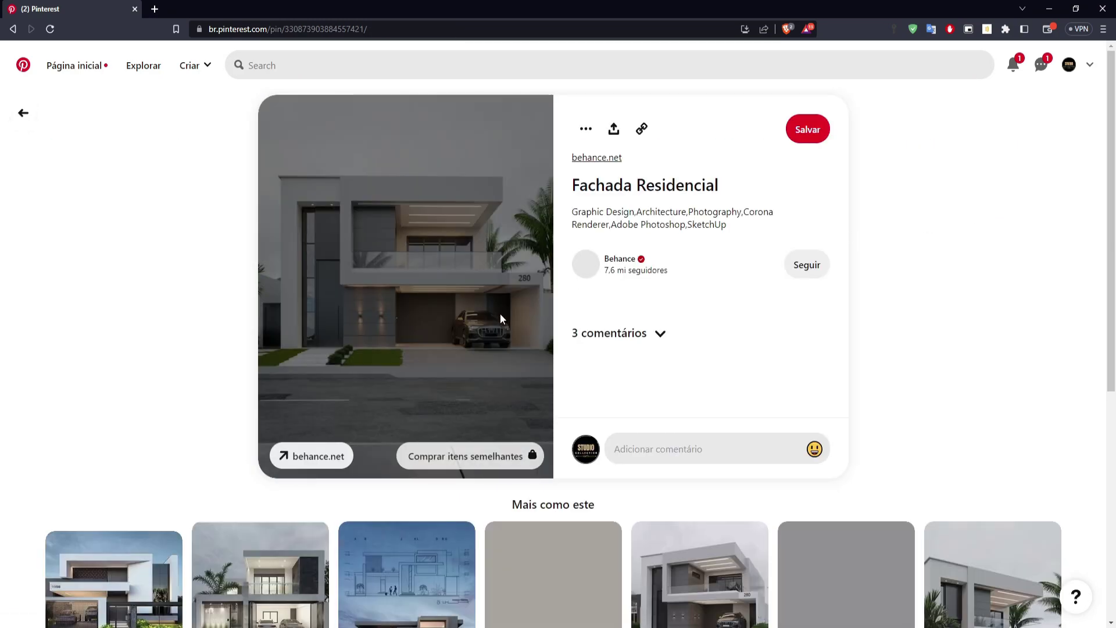
pyautogui.rightClick(414, 240)
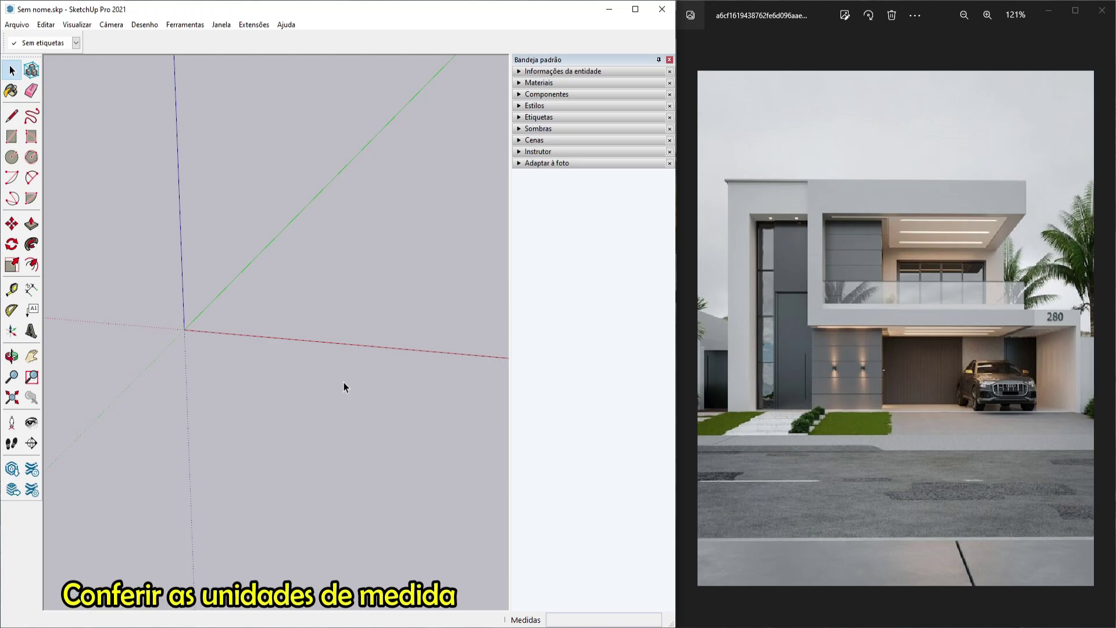
# Check the model's measurement unit settings in the model information
pyautogui.click(221, 25)
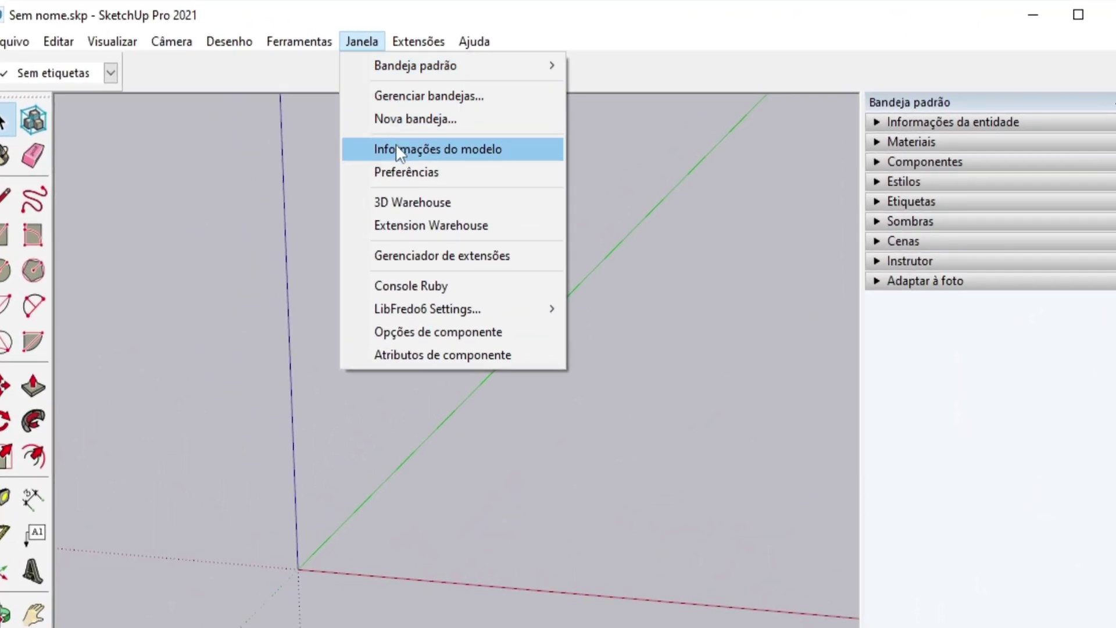
pyautogui.click(396, 147)
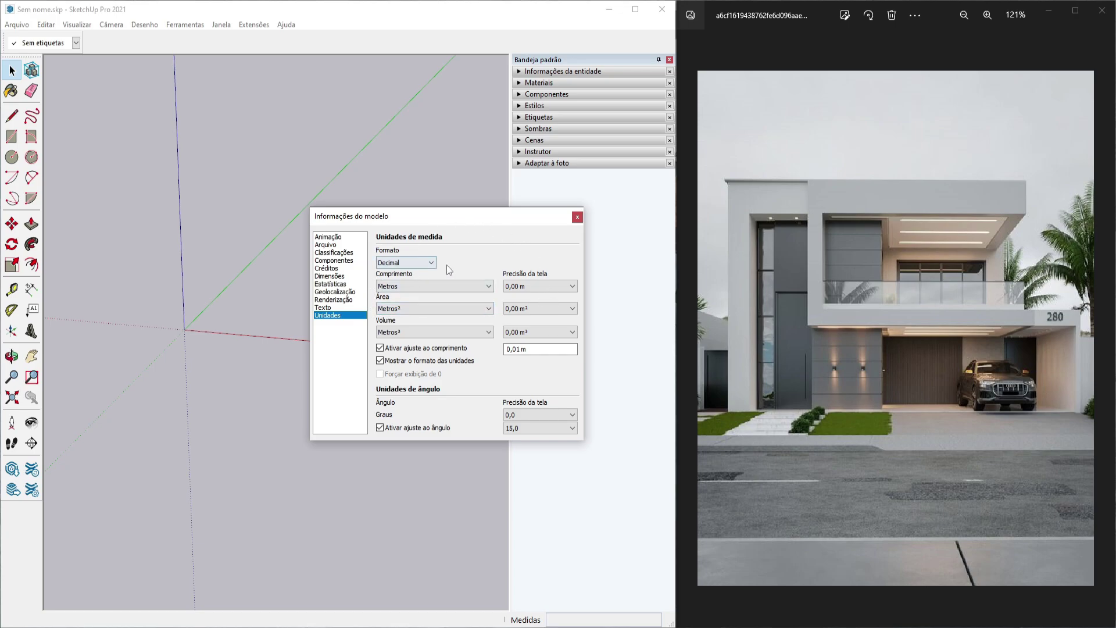
pyautogui.click(581, 214)
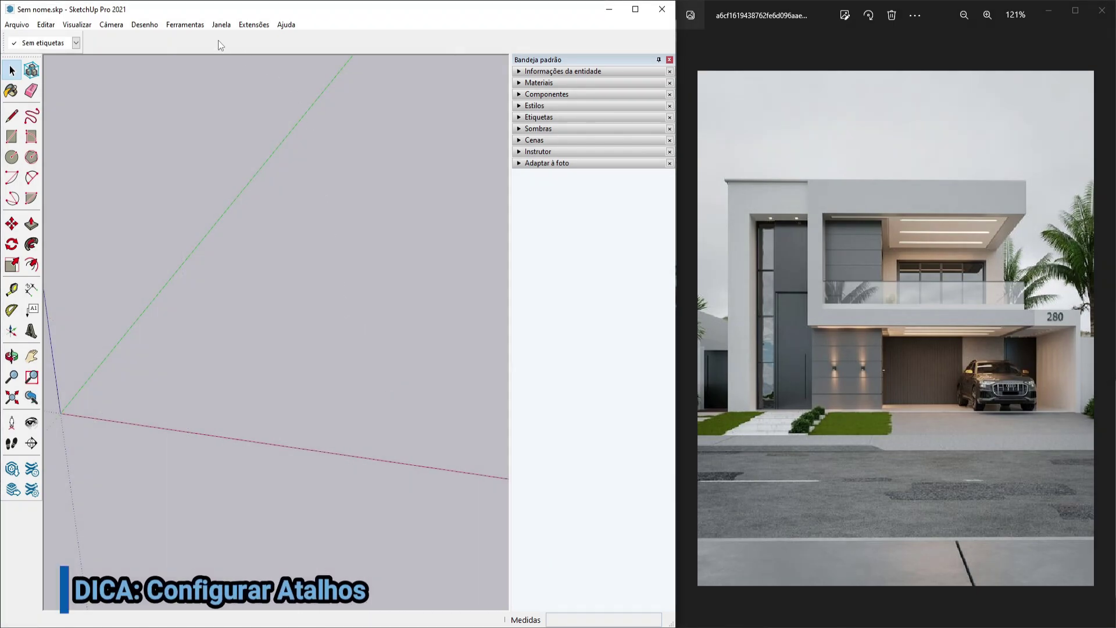
# Filter the shortcut preferences for "linha" and replace the Line command's assigned shortcut with Y
pyautogui.click(221, 25)
pyautogui.click(245, 105)
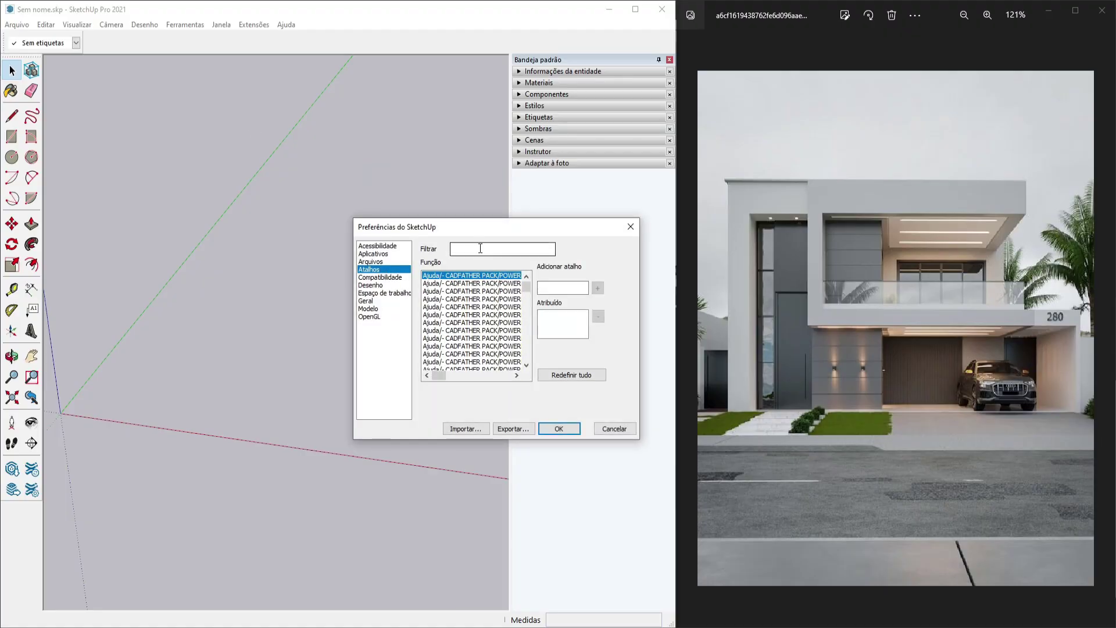
pyautogui.click(480, 249)
pyautogui.write('linha')
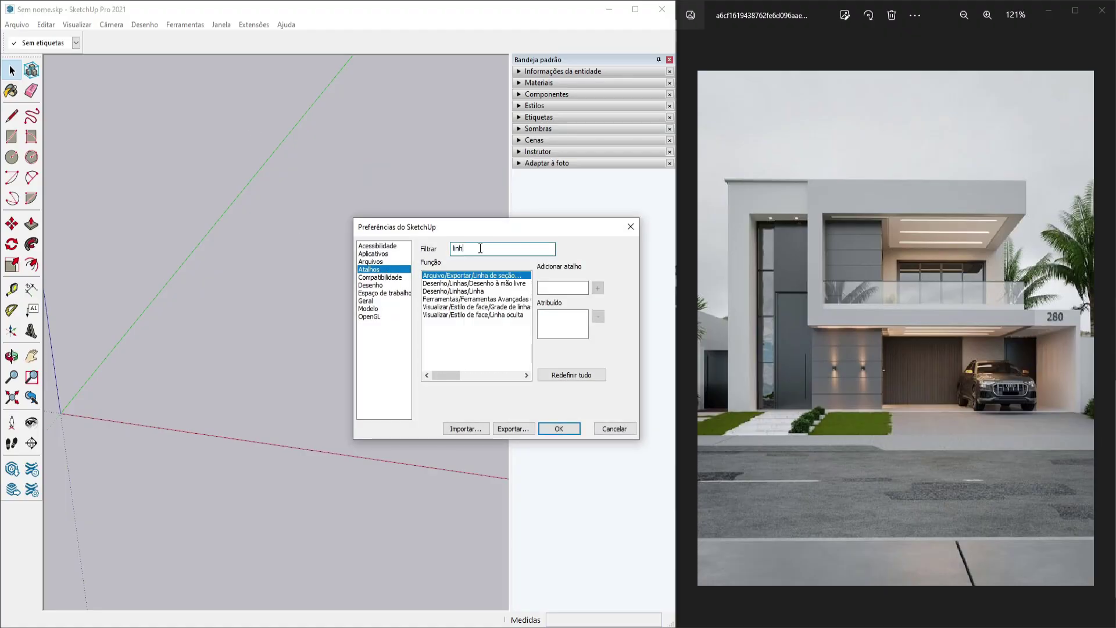
pyautogui.click(477, 290)
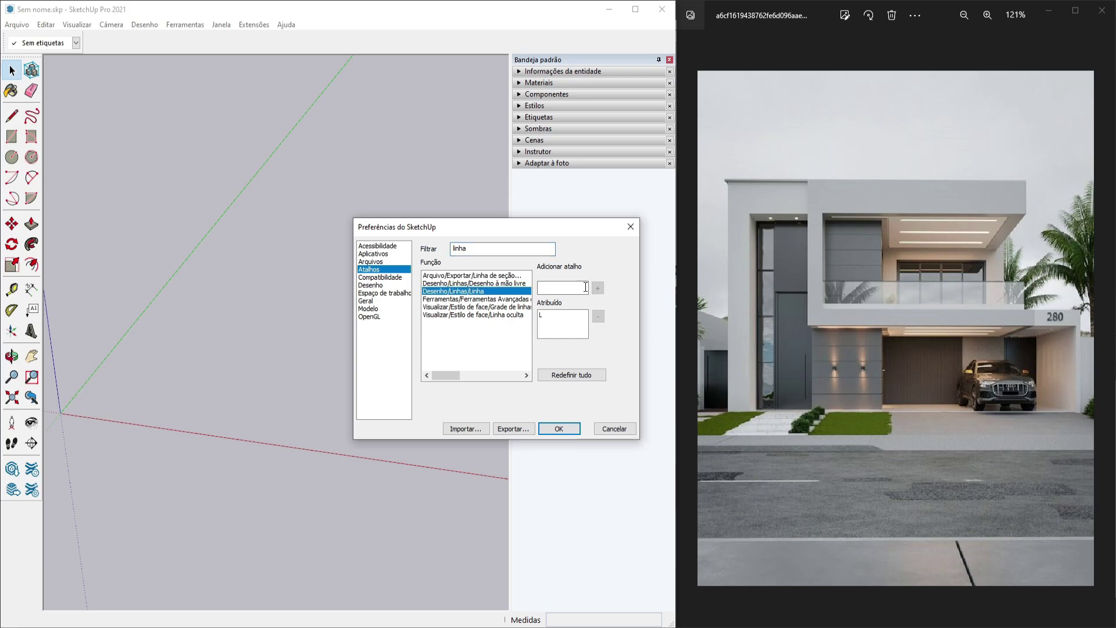
pyautogui.click(547, 315)
pyautogui.click(599, 317)
pyautogui.click(556, 288)
pyautogui.press('y')
pyautogui.click(597, 288)
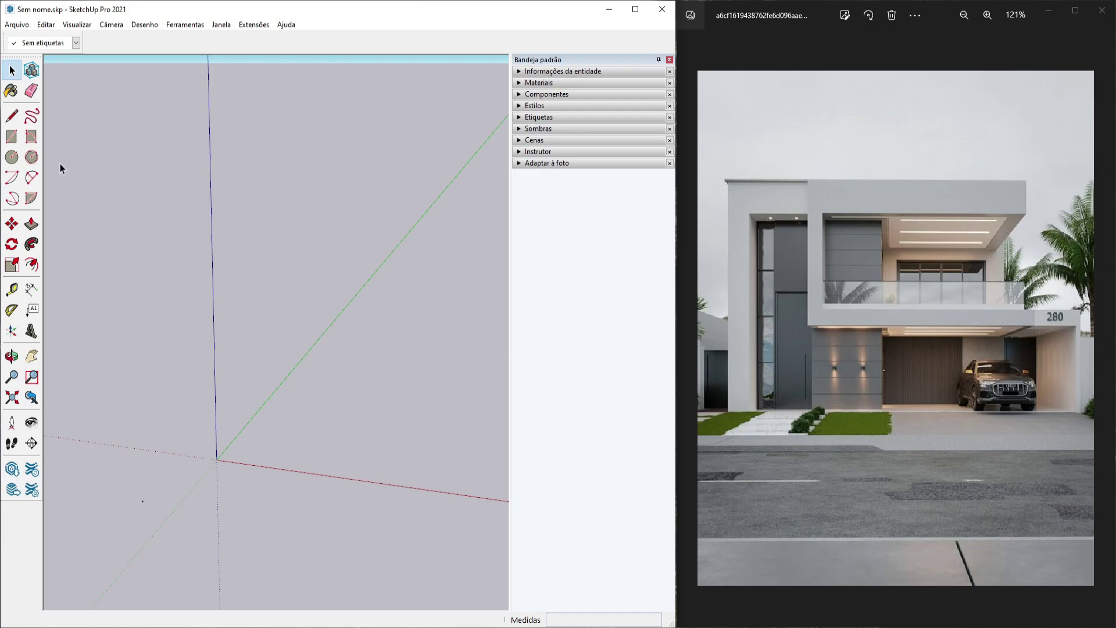
# Draw a 12 m by 30 m ground rectangle starting at the axes origin
pyautogui.click(12, 136)
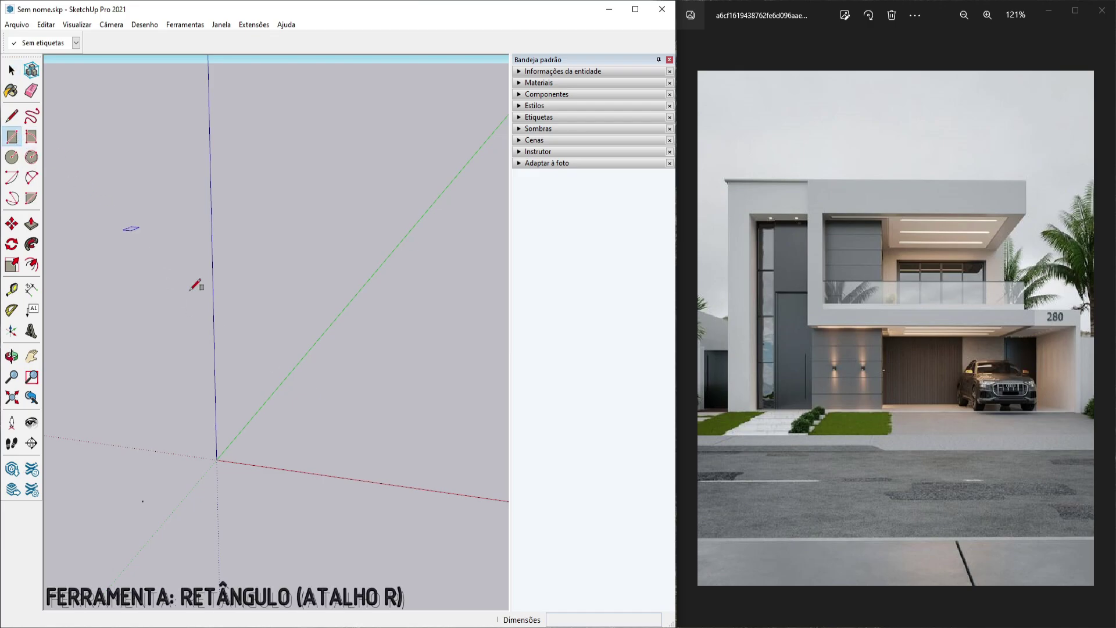
pyautogui.click(216, 459)
pyautogui.scroll(-2, 395, 412)
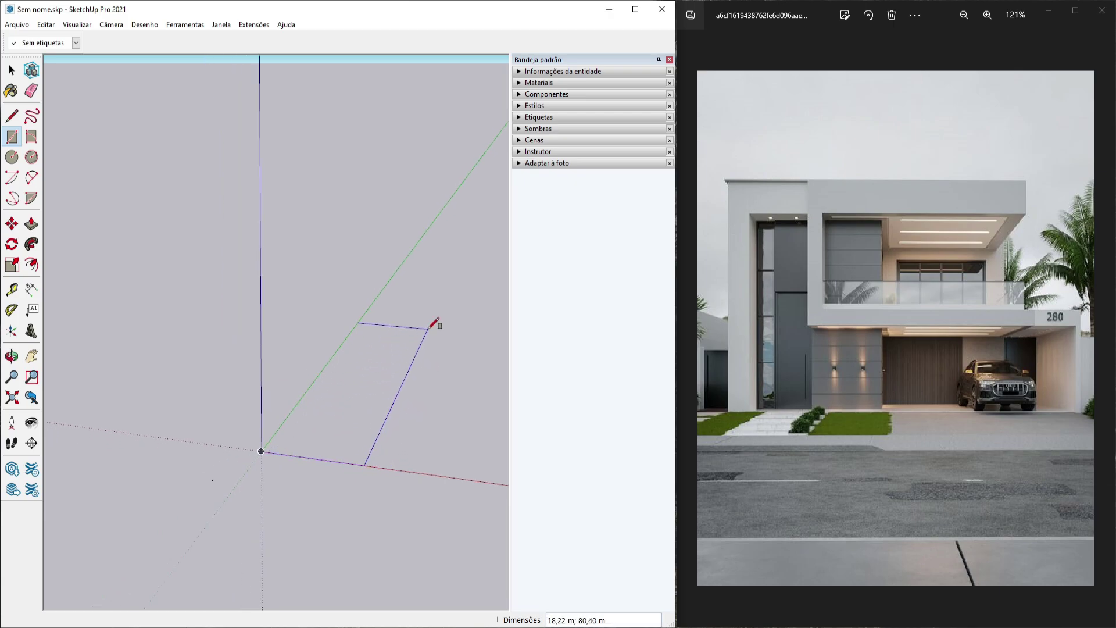
pyautogui.write('12;30')
pyautogui.press('Return')
# Extrude the underside of the ground rectangle 0.2 m downward to form the lot slab
pyautogui.scroll(5, 286, 486)
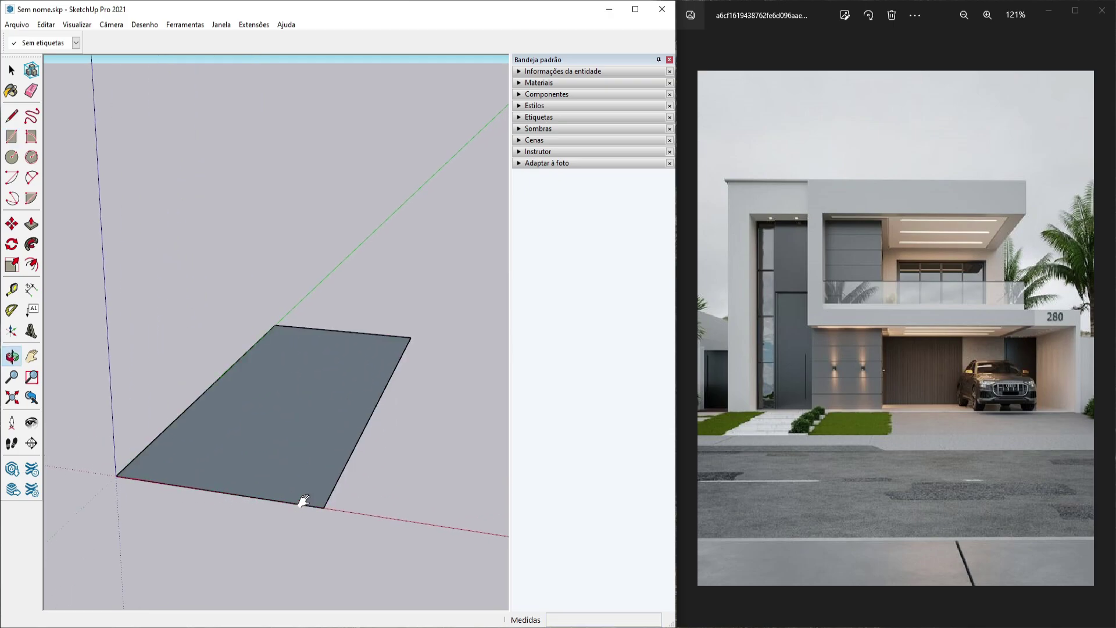
pyautogui.moveTo(303, 501); pyautogui.dragTo(239, 348, button='middle')
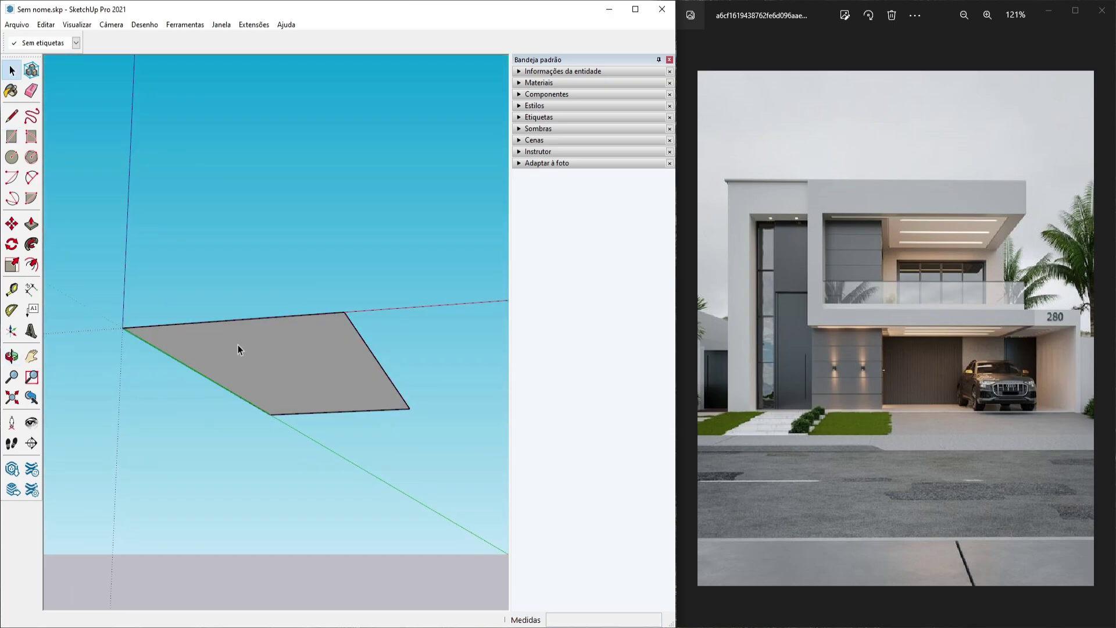
pyautogui.click(32, 224)
pyautogui.moveTo(252, 346); pyautogui.dragTo(265, 375)
pyautogui.write('0,2')
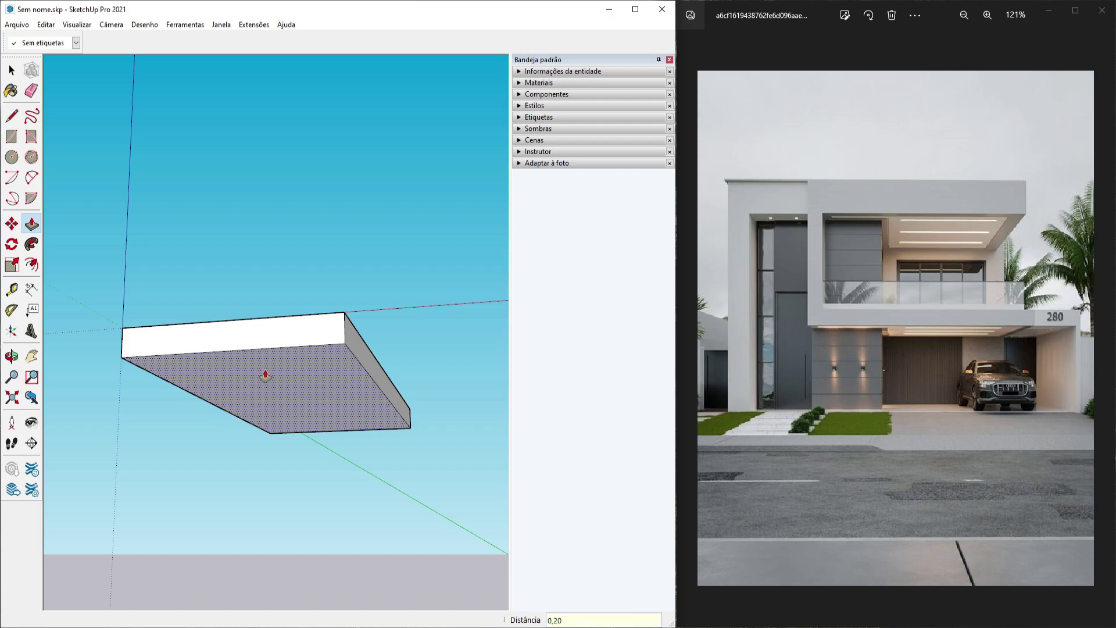
pyautogui.press('Return')
pyautogui.press('space')
# Select the whole slab and make it a group
pyautogui.moveTo(262, 326); pyautogui.dragTo(288, 418, button='middle')
pyautogui.click(288, 402)
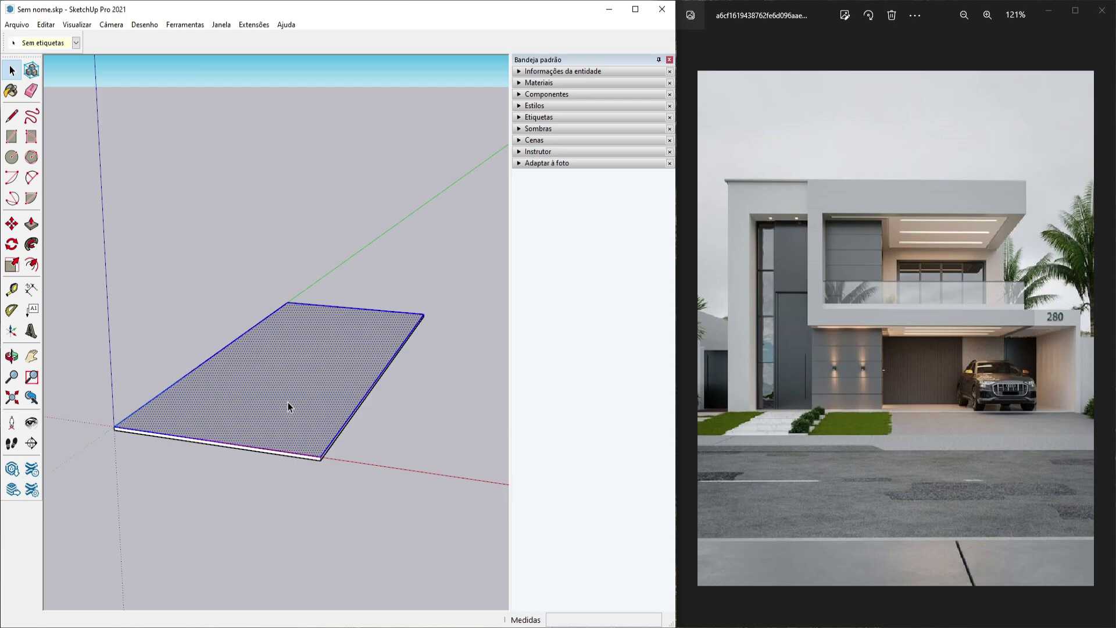
pyautogui.rightClick(289, 386)
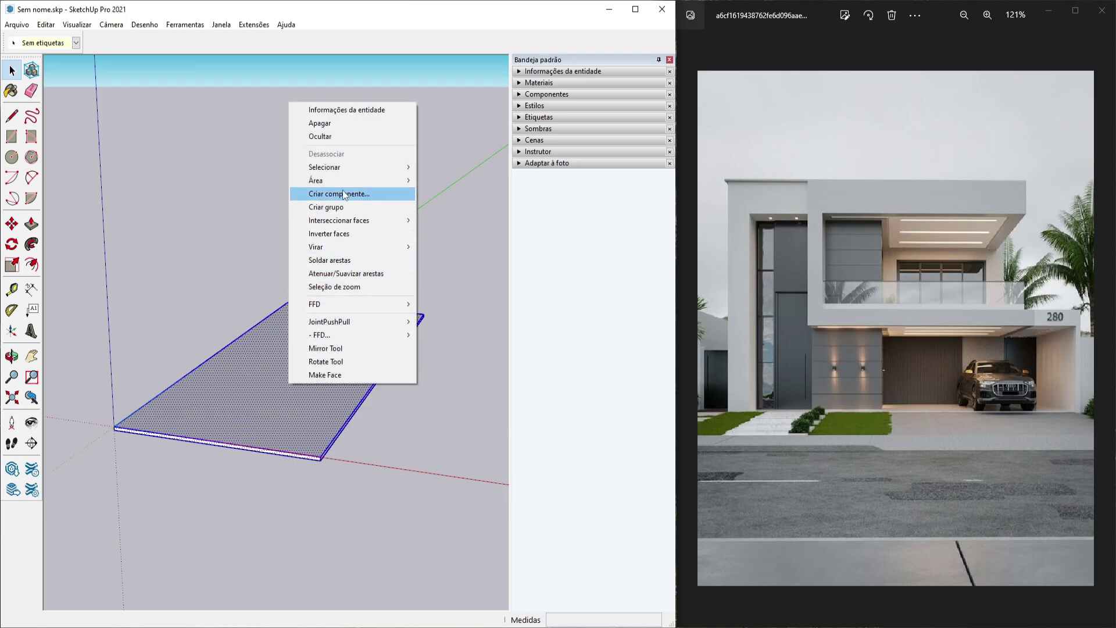
pyautogui.click(346, 207)
pyautogui.moveTo(347, 210); pyautogui.dragTo(257, 411, button='middle')
pyautogui.click(434, 360)
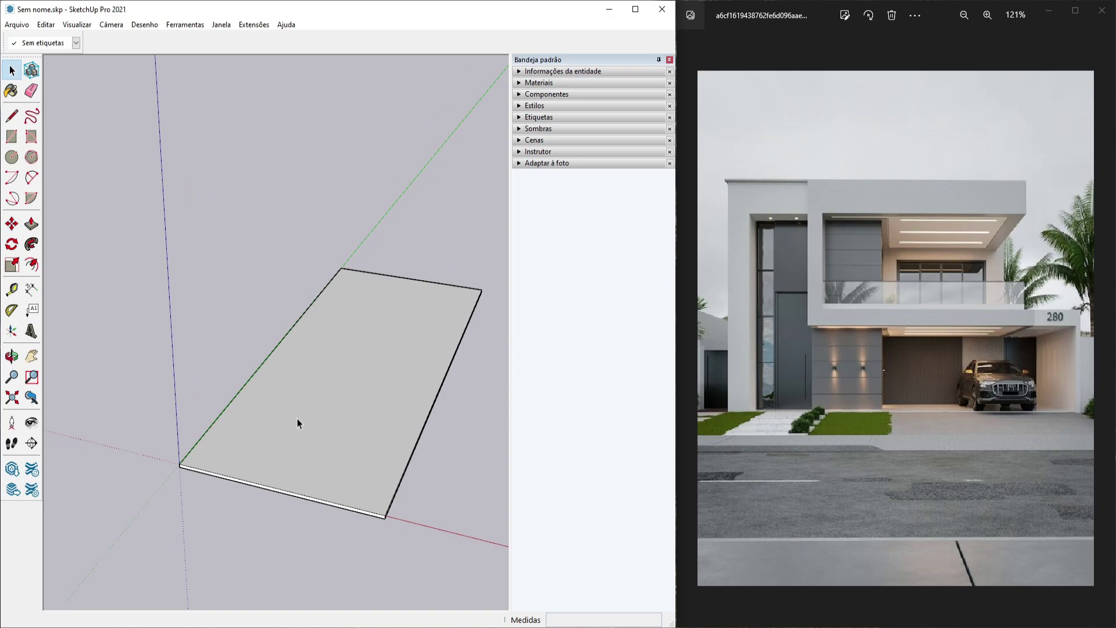
# Draw a 30 m by 12 m rectangle over the slab's top face, from its back corner to the opposite front corner
pyautogui.click(12, 136)
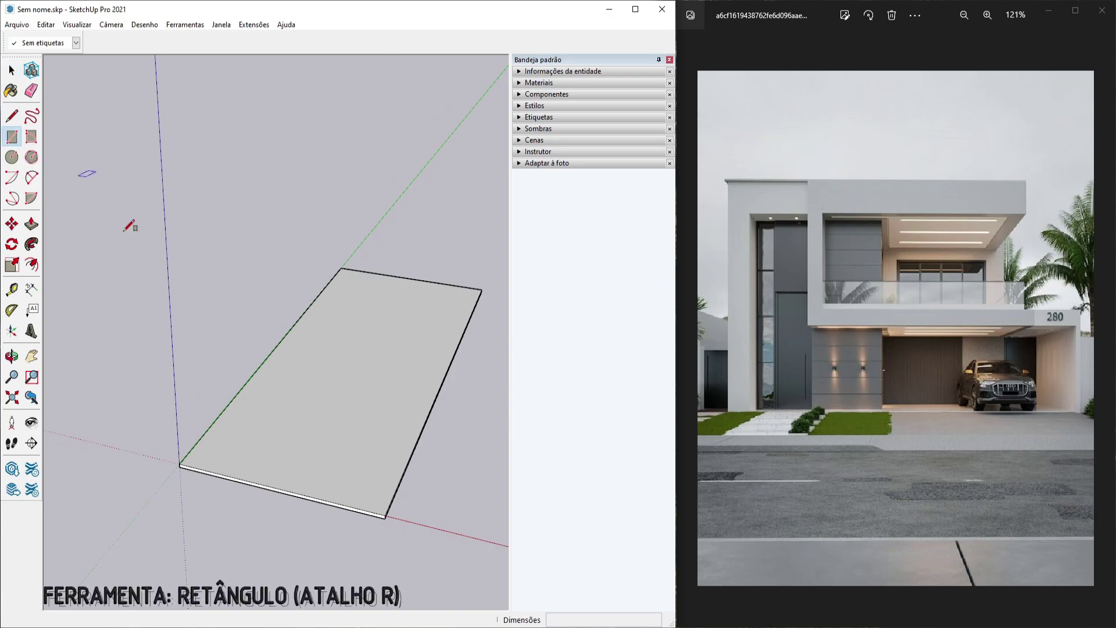
pyautogui.click(341, 268)
pyautogui.click(378, 504)
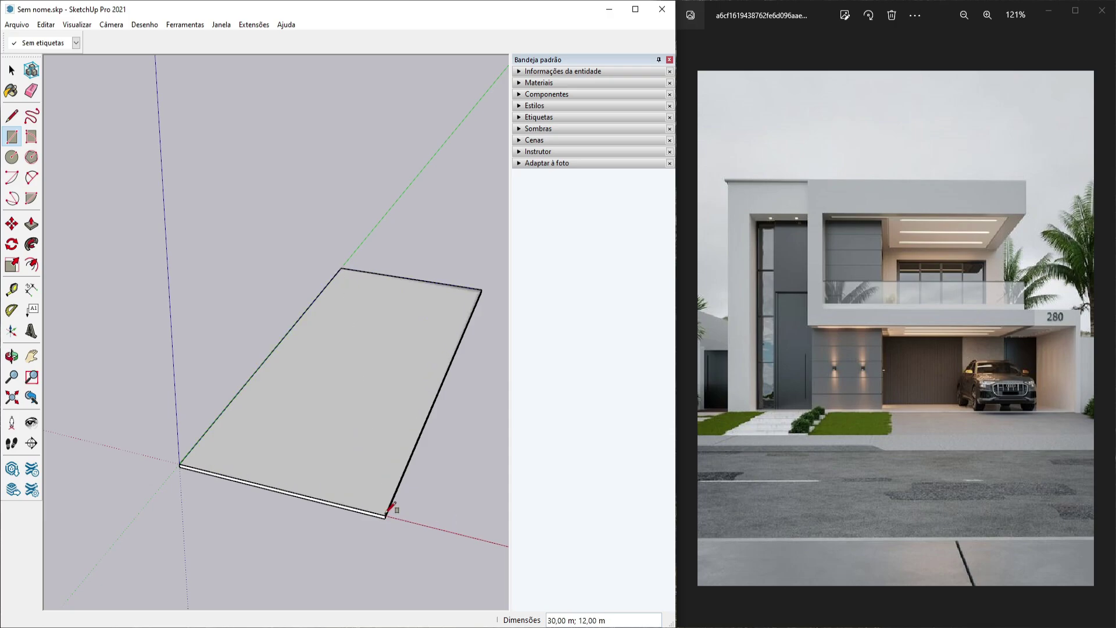
pyautogui.moveTo(383, 507); pyautogui.dragTo(215, 393, button='middle')
pyautogui.press('space')
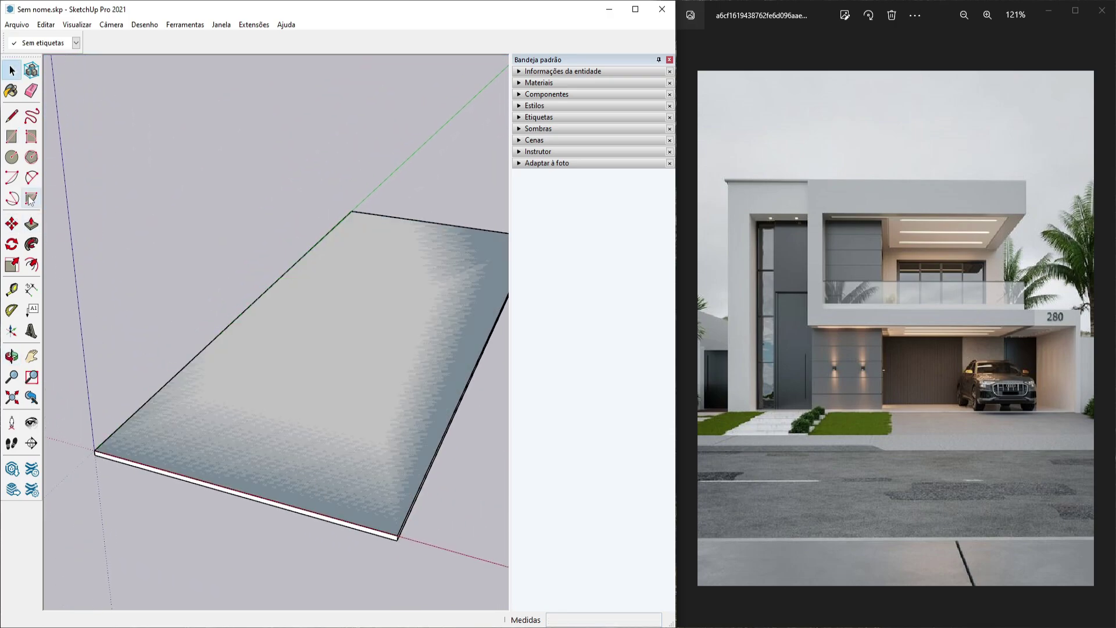
# Offset the outline of the new top rectangle 0.15 m inward
pyautogui.click(31, 265)
pyautogui.scroll(4, 410, 476)
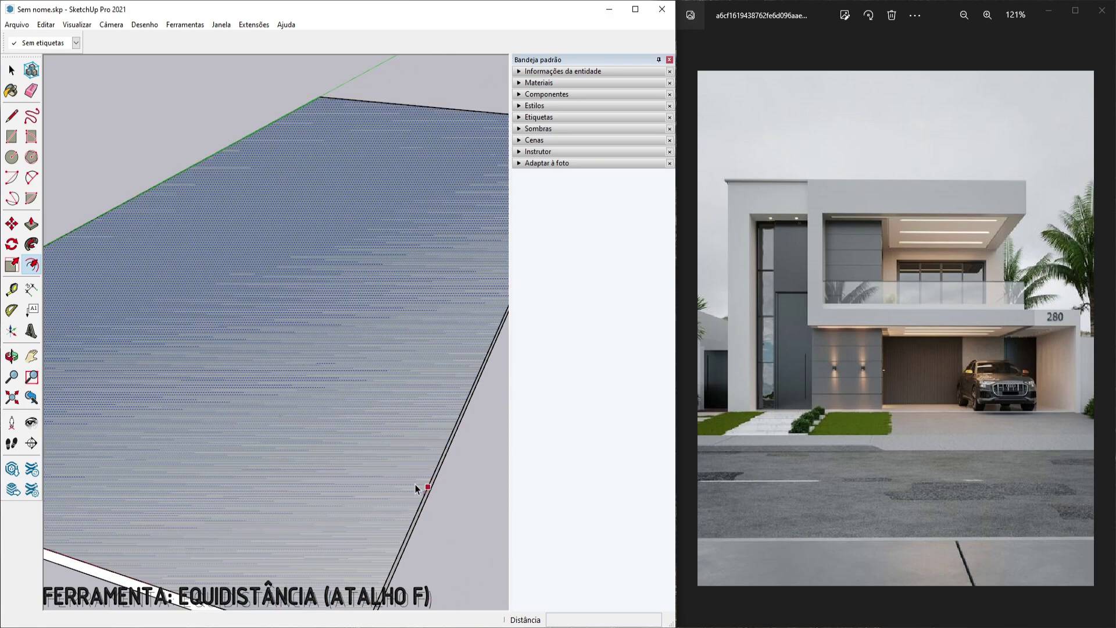
pyautogui.click(416, 485)
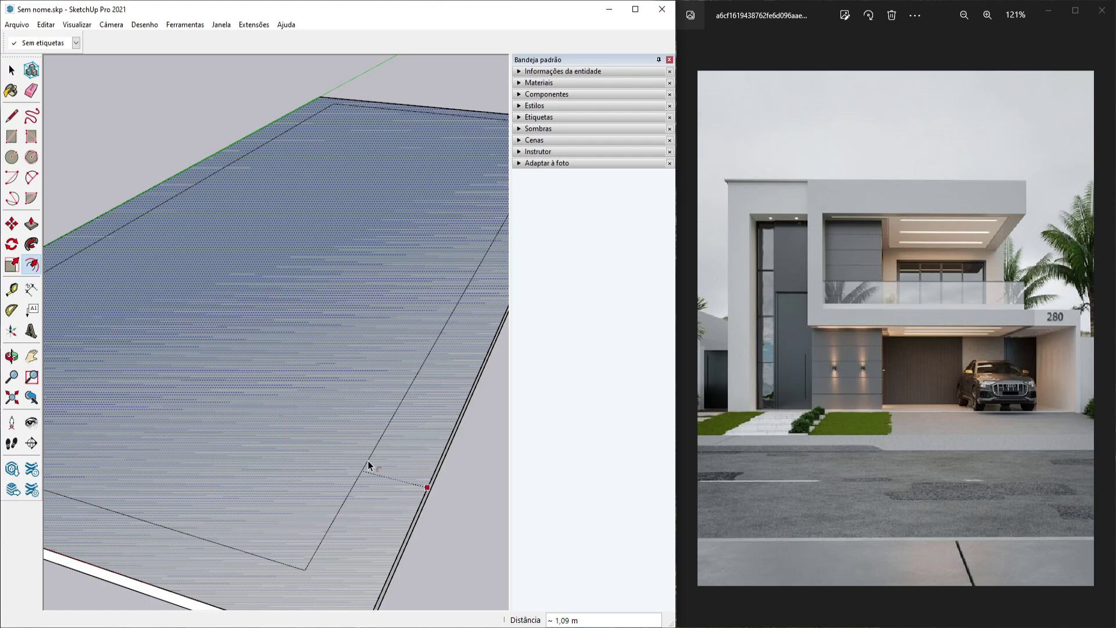
pyautogui.write('0,15')
pyautogui.press('Return')
# Delete the inner face enclosed by the offset outline, keeping only the perimeter strip
pyautogui.moveTo(368, 460); pyautogui.dragTo(397, 481, button='middle')
pyautogui.moveTo(389, 485); pyautogui.dragTo(357, 446, button='middle')
pyautogui.click(392, 386)
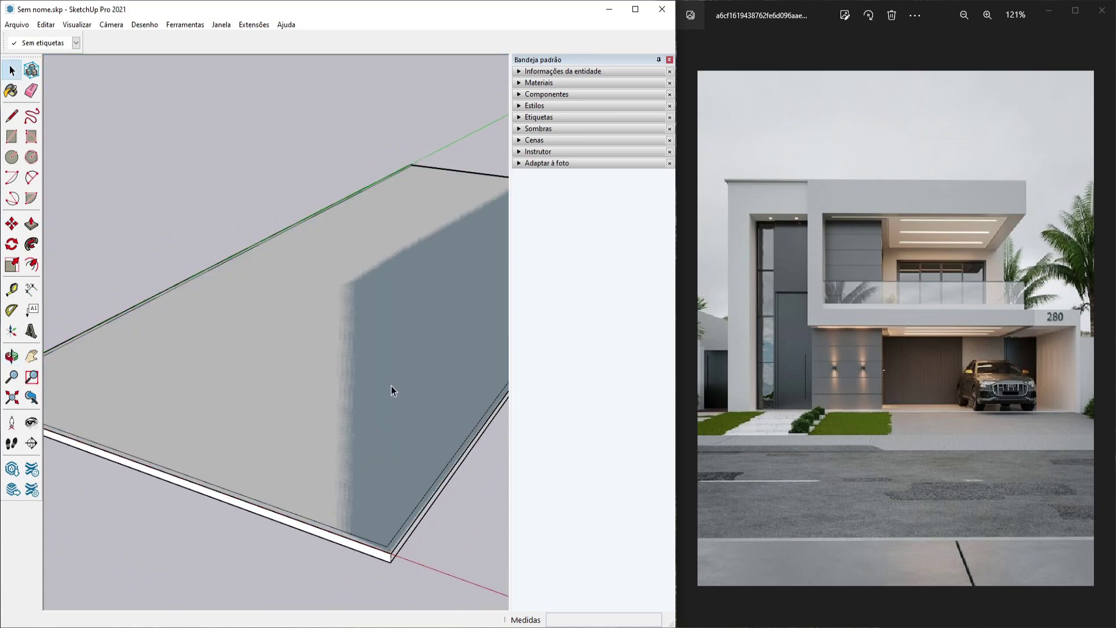
pyautogui.press('Delete')
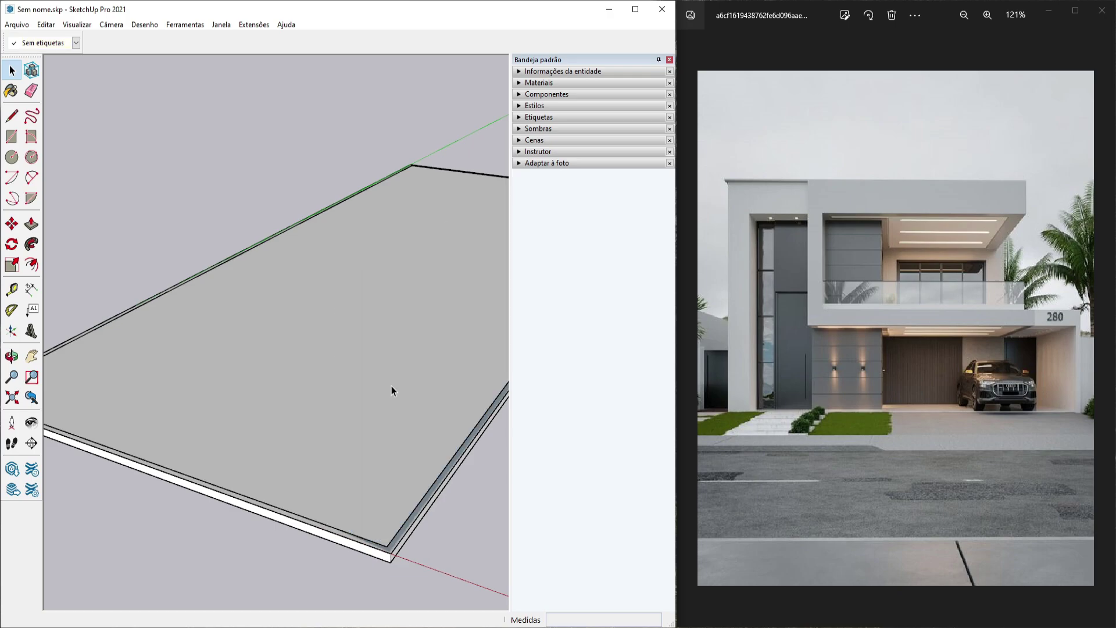
# Extrude the perimeter strip 2.5 m upward to form the lot's boundary walls
pyautogui.moveTo(386, 499); pyautogui.dragTo(365, 487, button='middle')
pyautogui.scroll(5, 372, 489)
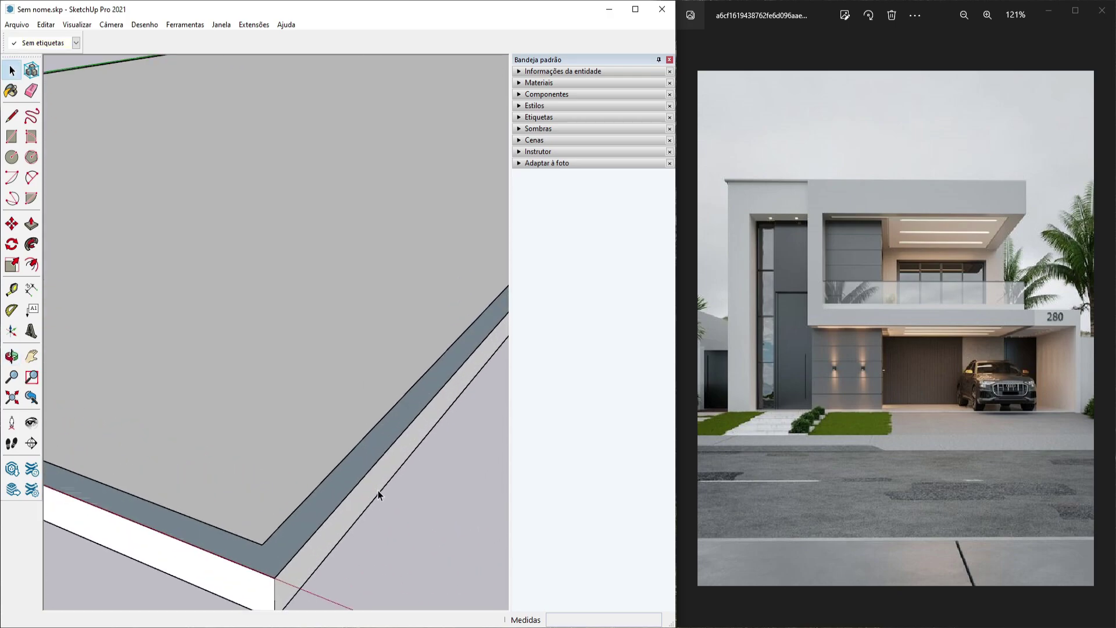
pyautogui.click(344, 455)
pyautogui.scroll(-2, 354, 474)
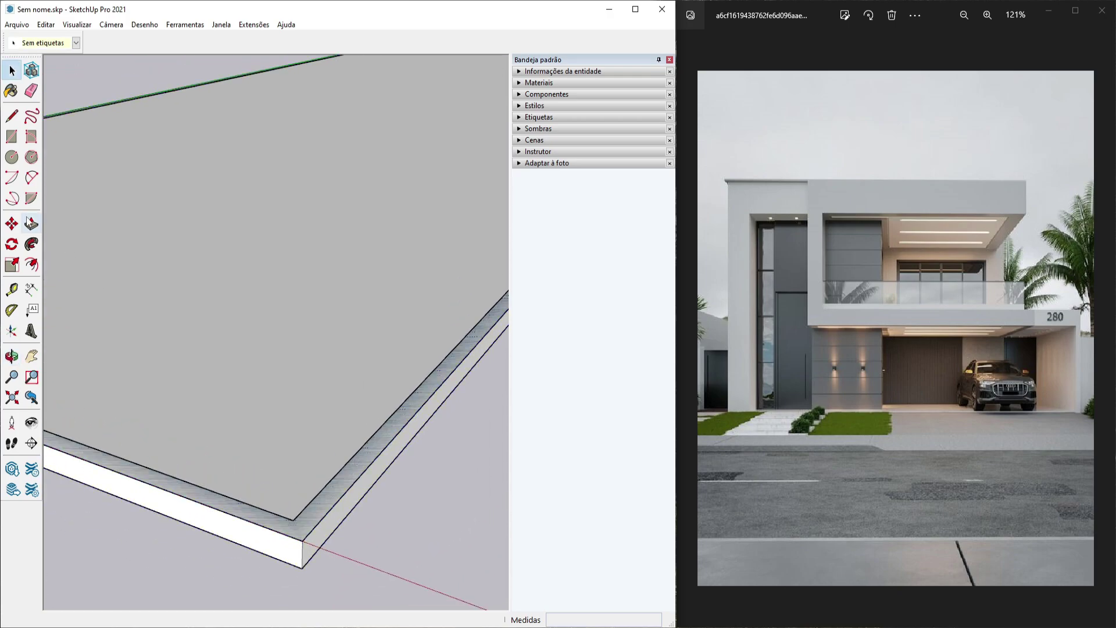
pyautogui.click(31, 224)
pyautogui.click(367, 471)
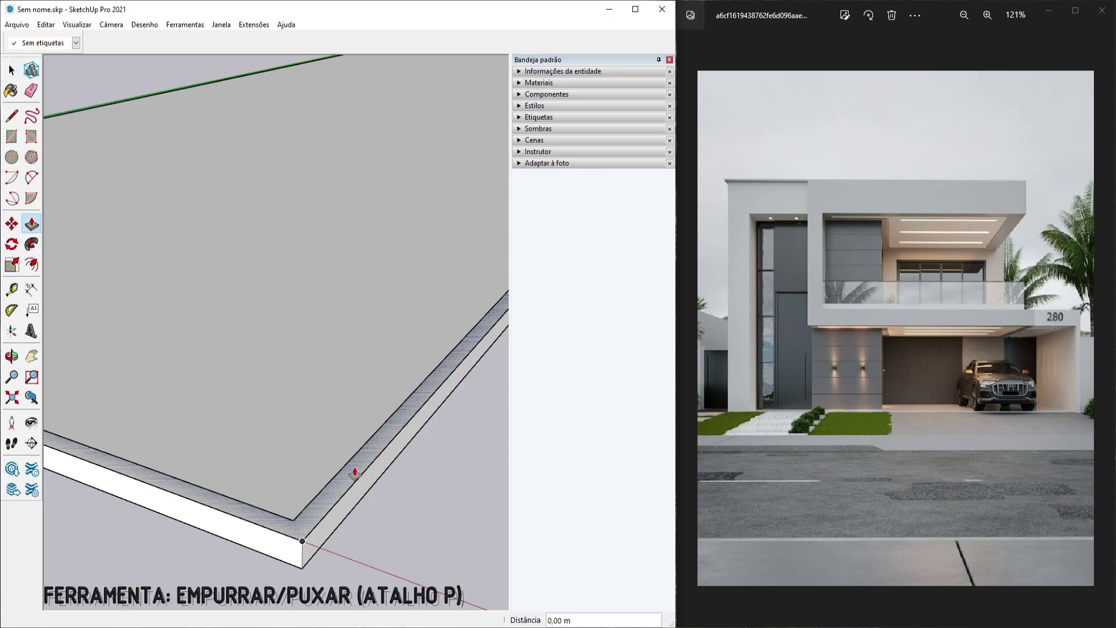
pyautogui.write('2')
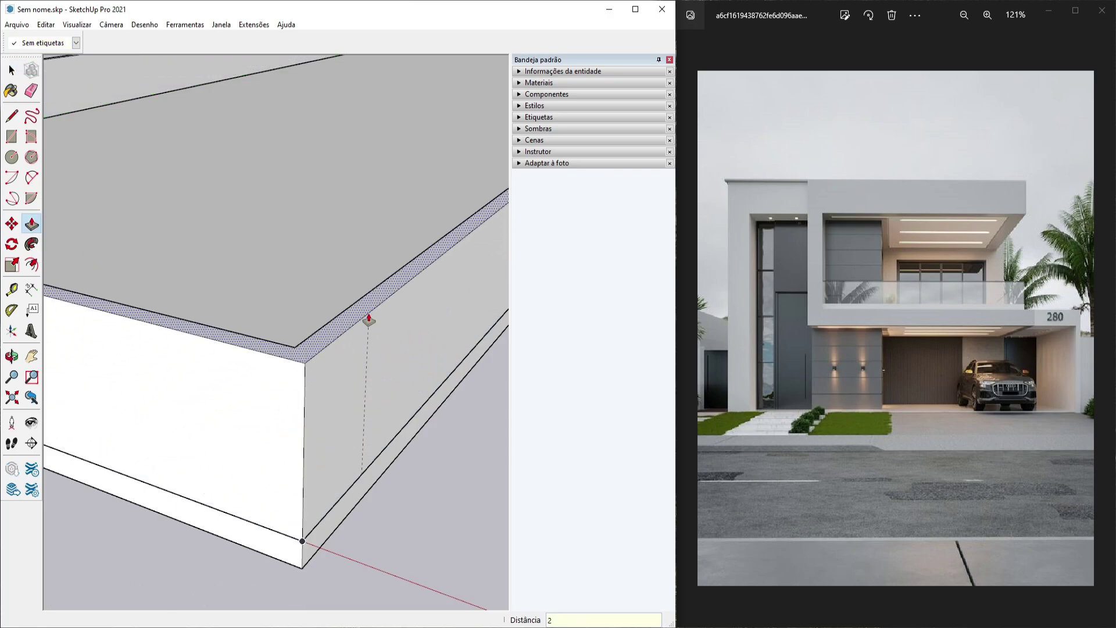
pyautogui.write(',5')
pyautogui.press('Return')
pyautogui.press('space')
# Push the outer face of the front boundary wall 0.15 m inward, through the wall's full thickness
pyautogui.scroll(-7, 224, 349)
pyautogui.keyDown('shift'); pyautogui.moveTo(184, 290); pyautogui.dragTo(449, 324, button='middle'); pyautogui.keyUp('shift')
pyautogui.scroll(3, 311, 358)
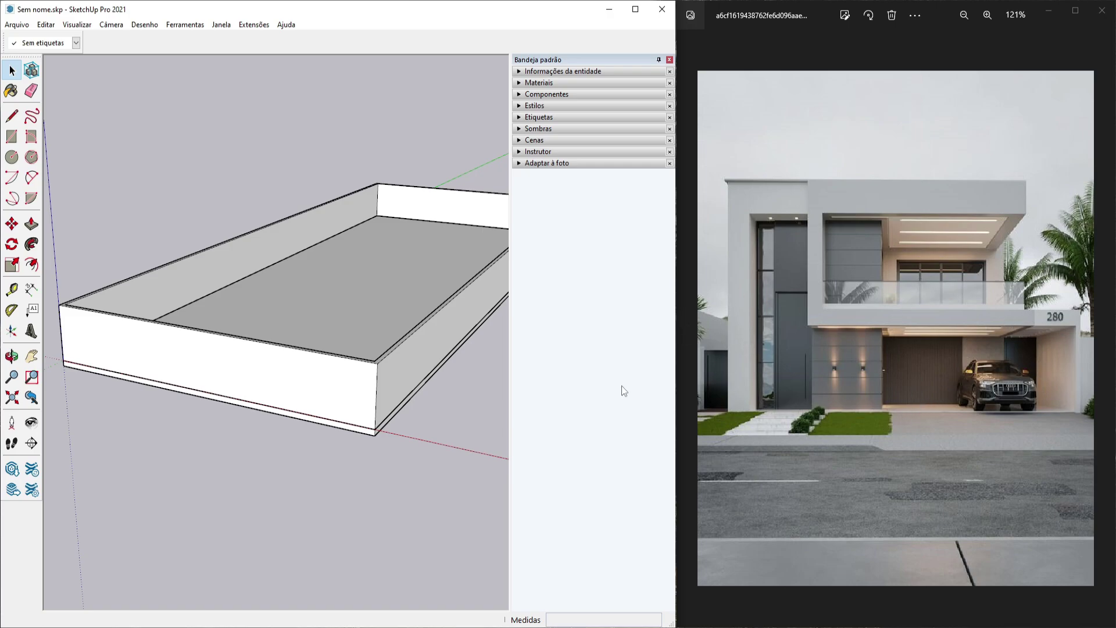
pyautogui.moveTo(303, 388); pyautogui.dragTo(360, 439, button='middle')
pyautogui.scroll(2, 413, 375)
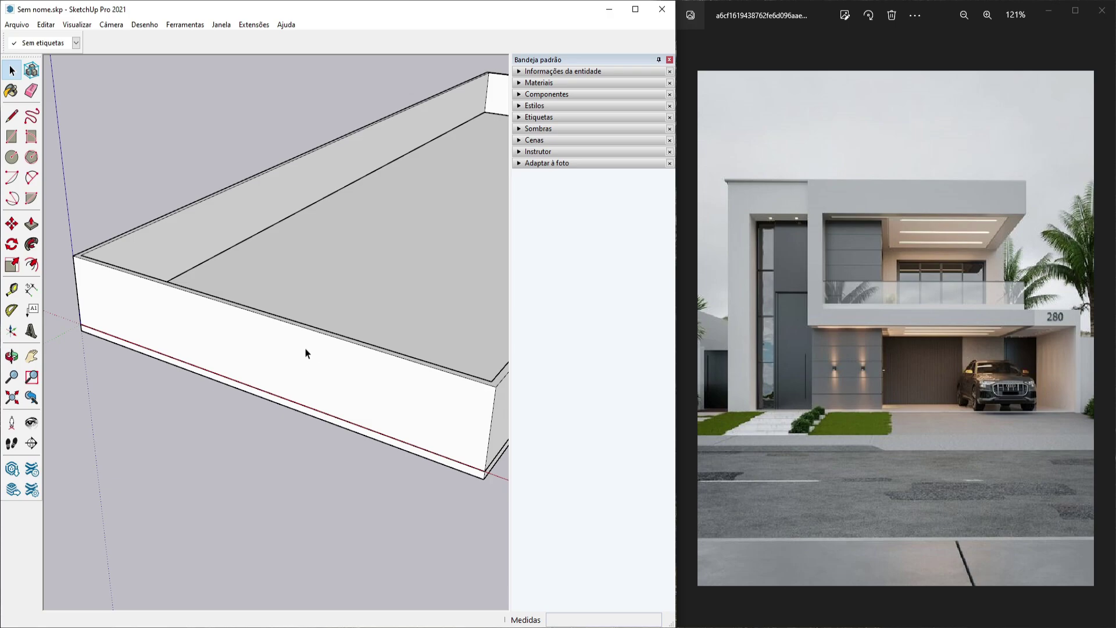
pyautogui.scroll(-3, 307, 353)
pyautogui.moveTo(307, 351); pyautogui.dragTo(374, 224, button='middle')
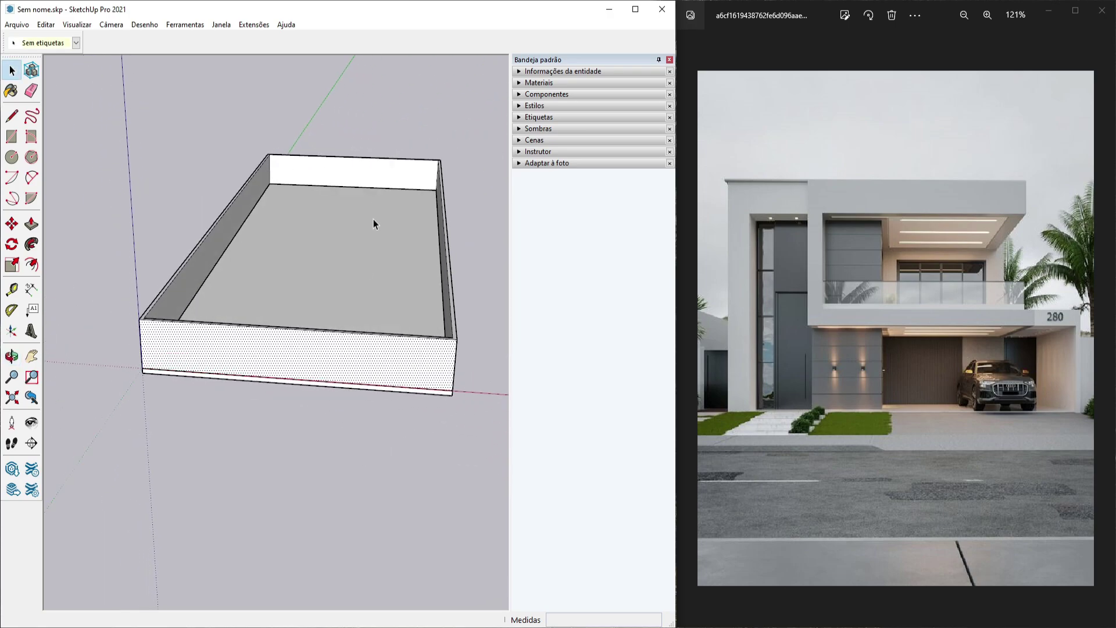
pyautogui.moveTo(270, 323); pyautogui.dragTo(93, 229, button='middle')
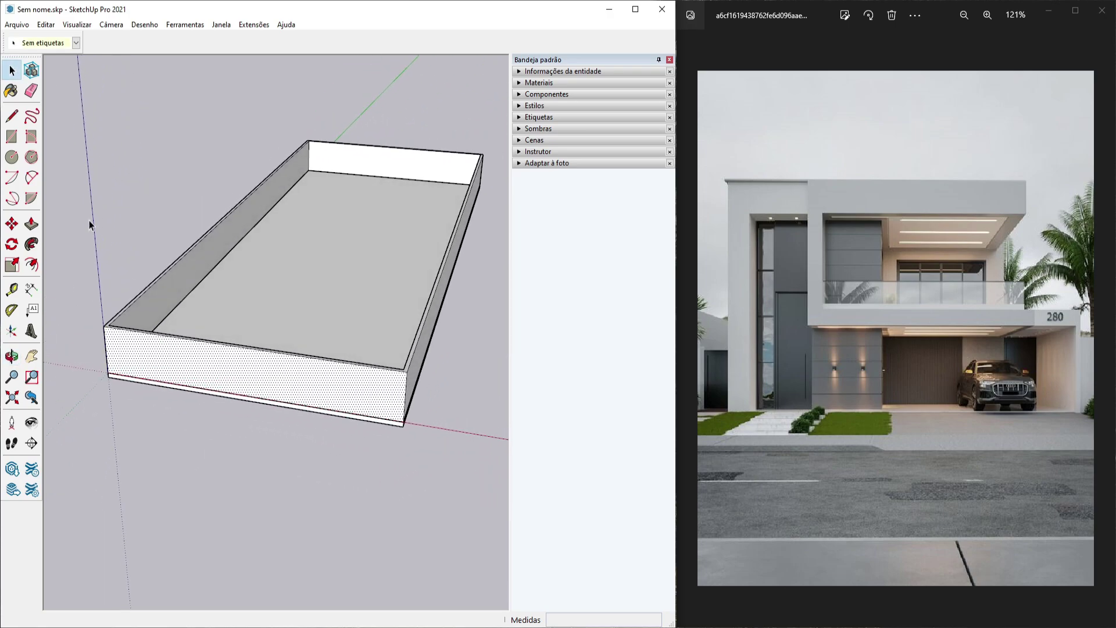
pyautogui.press('p')
pyautogui.scroll(5, 334, 378)
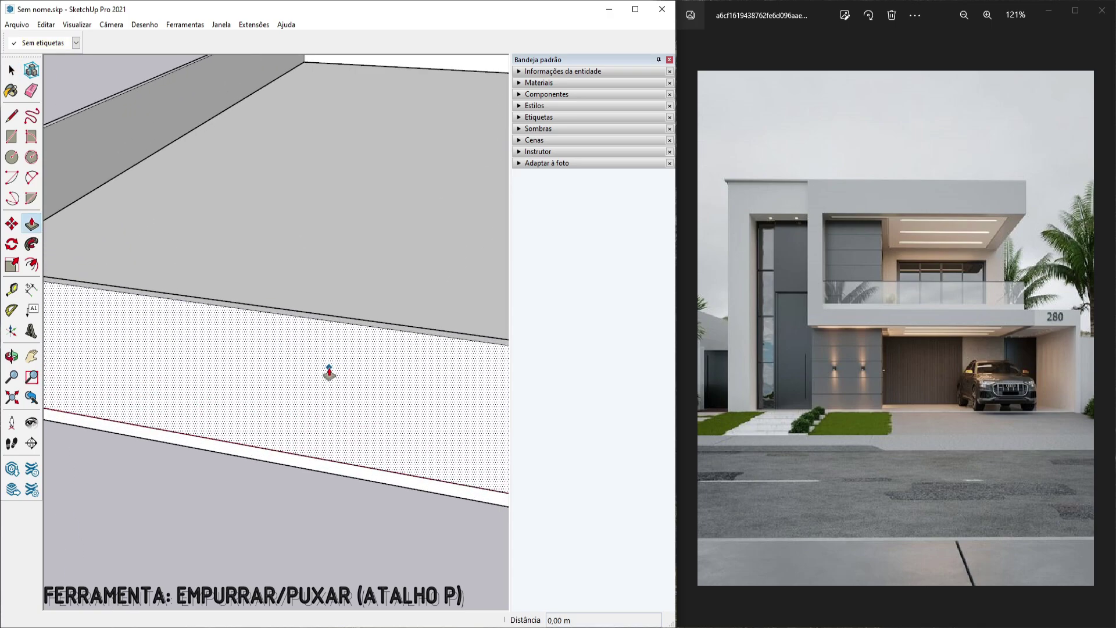
pyautogui.click(324, 373)
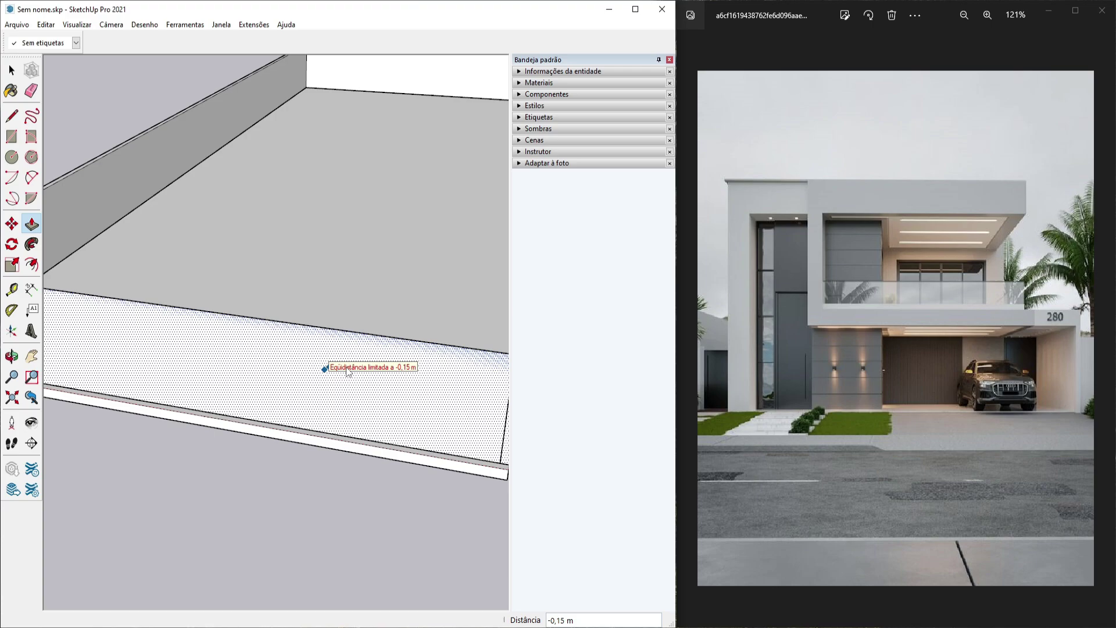
# Erase the leftover front wall face and its stray base edge to open the front of the lot
pyautogui.press('space')
pyautogui.click(331, 332)
pyautogui.scroll(-3, 335, 336)
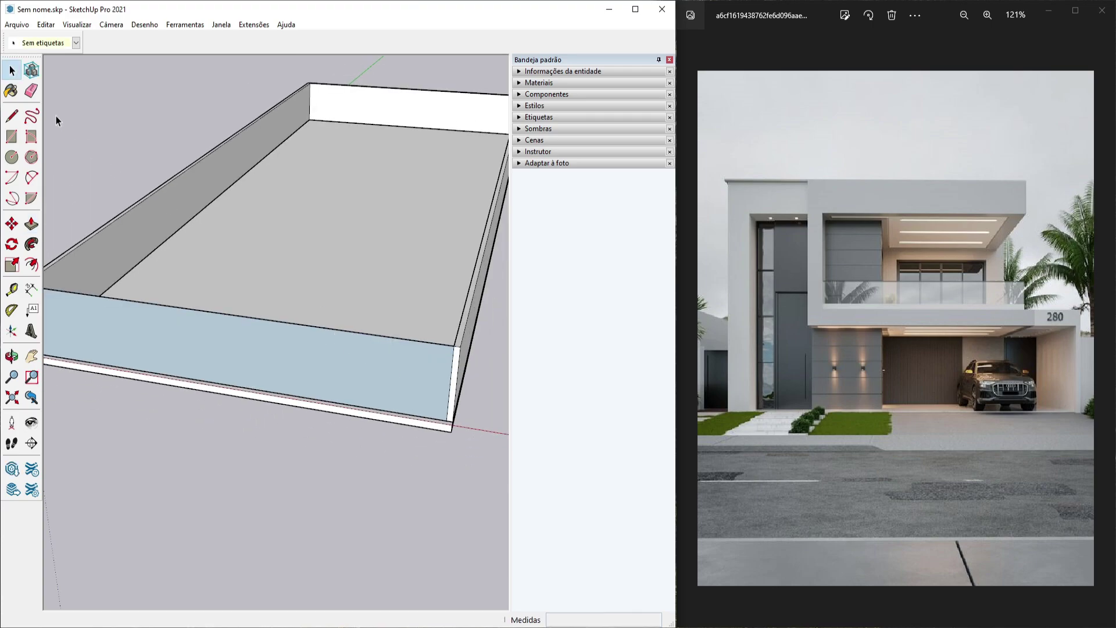
pyautogui.press('e')
pyautogui.click(333, 327)
pyautogui.scroll(2, 325, 385)
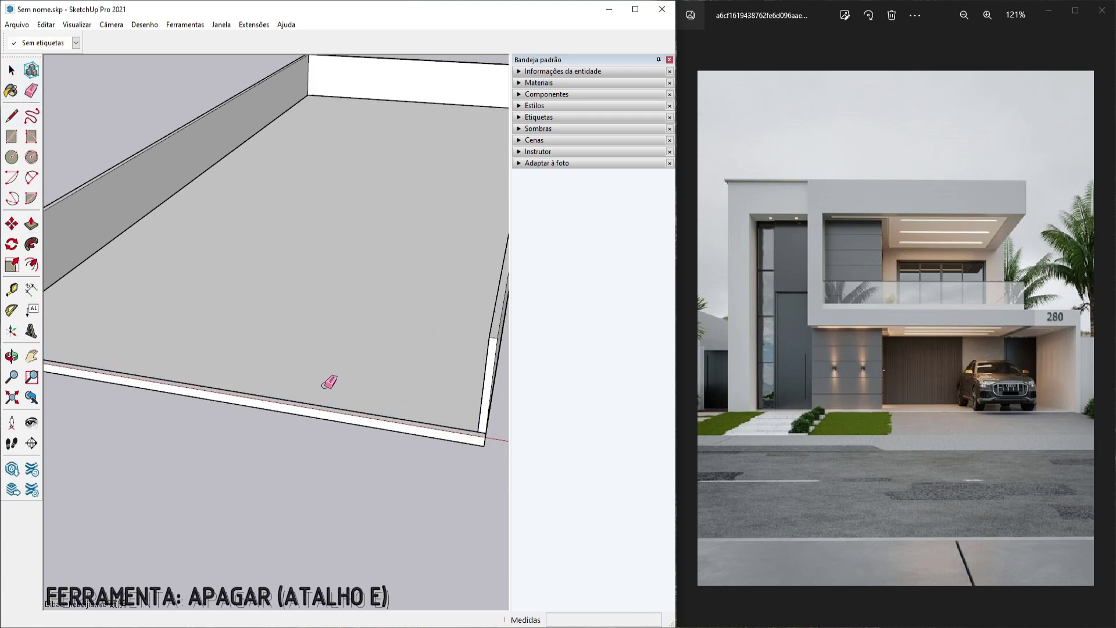
pyautogui.scroll(1, 325, 386)
pyautogui.click(326, 410)
pyautogui.scroll(-1, 326, 406)
pyautogui.moveTo(329, 404)
pyautogui.mouseDown(button='middle')
pyautogui.moveTo(446, 407)
pyautogui.moveTo(242, 394)
pyautogui.moveTo(232, 383)
pyautogui.moveTo(511, 391)
pyautogui.moveTo(261, 366)
pyautogui.mouseUp(button='middle')
pyautogui.scroll(-2, 232, 383)
pyautogui.scroll(-1, 401, 331)
pyautogui.press('space')
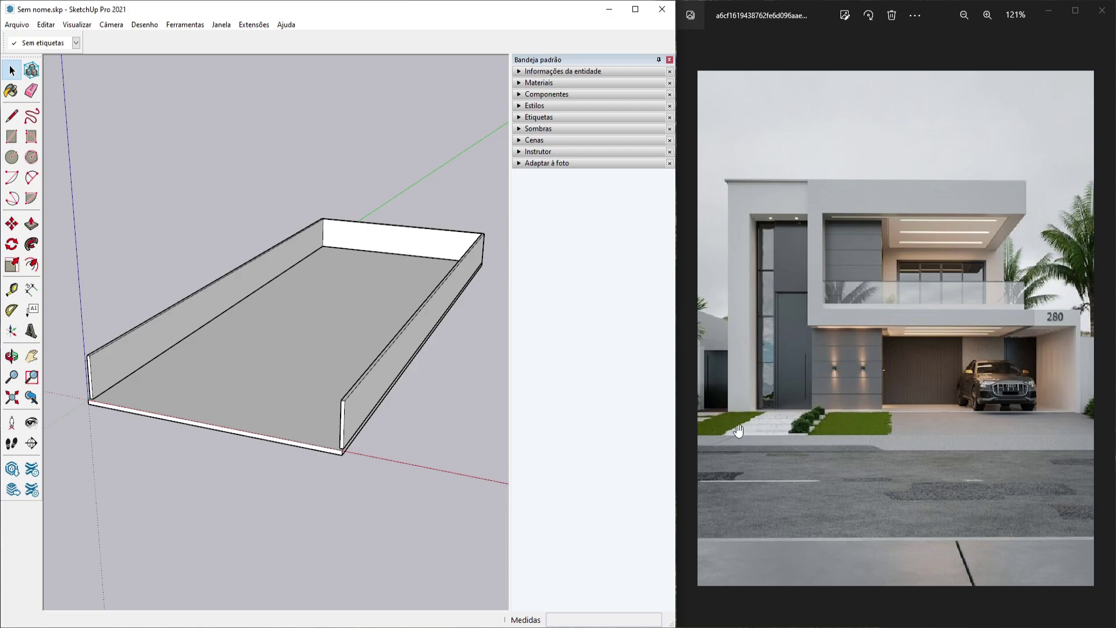
# Place a guide line across the lot, parallel to the slab's front edge and set back from it
pyautogui.click(281, 422)
pyautogui.moveTo(280, 422); pyautogui.dragTo(279, 503, button='middle')
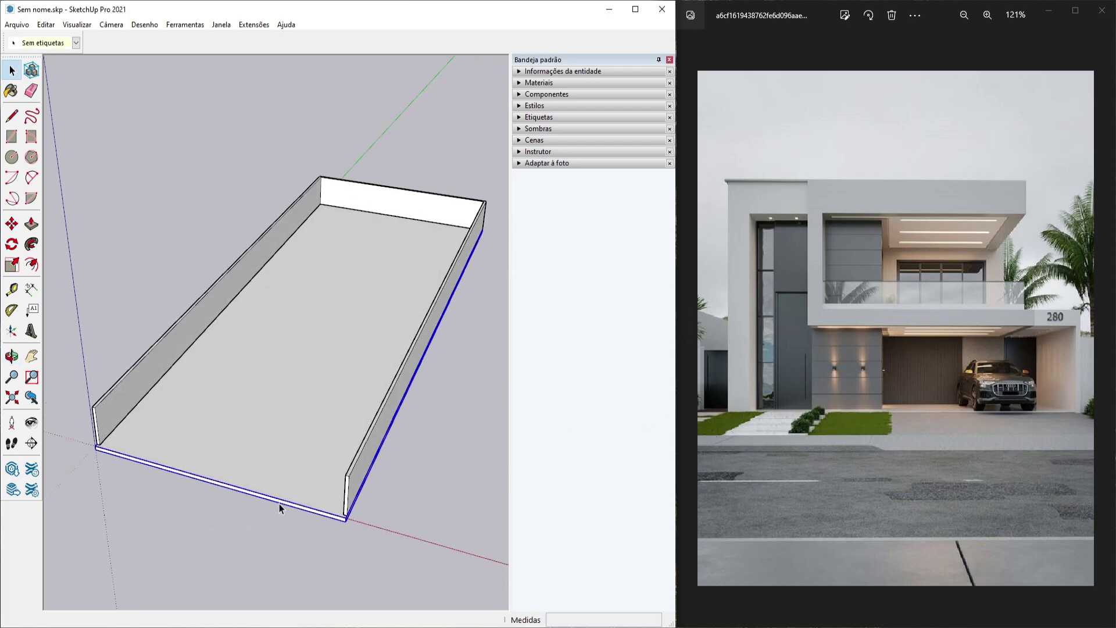
pyautogui.press('t')
pyautogui.scroll(3, 293, 468)
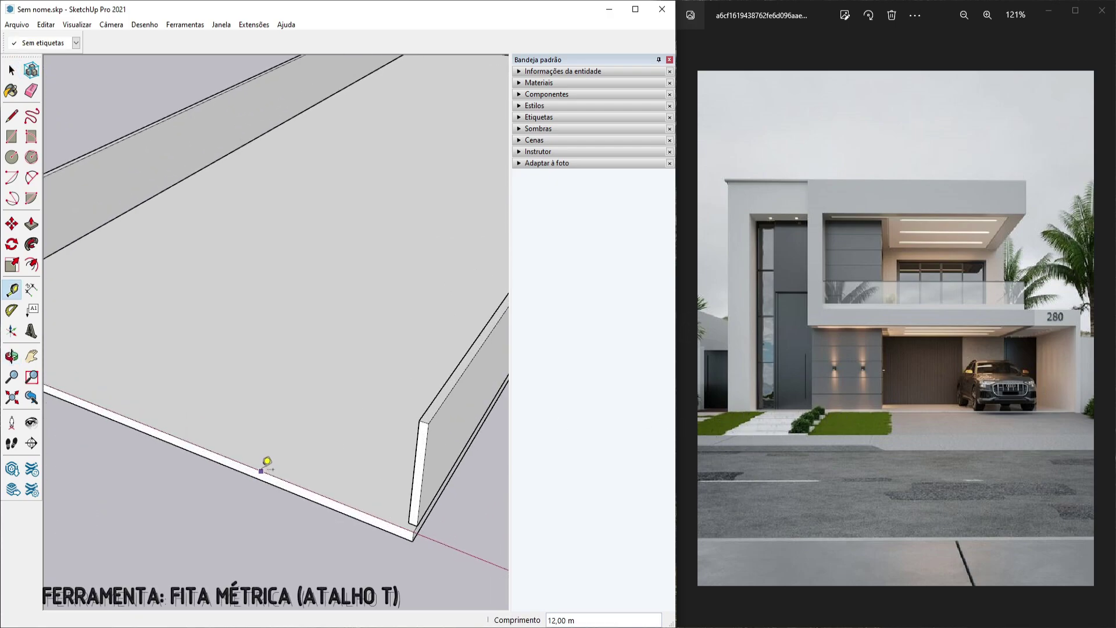
pyautogui.click(267, 465)
pyautogui.scroll(-1, 273, 453)
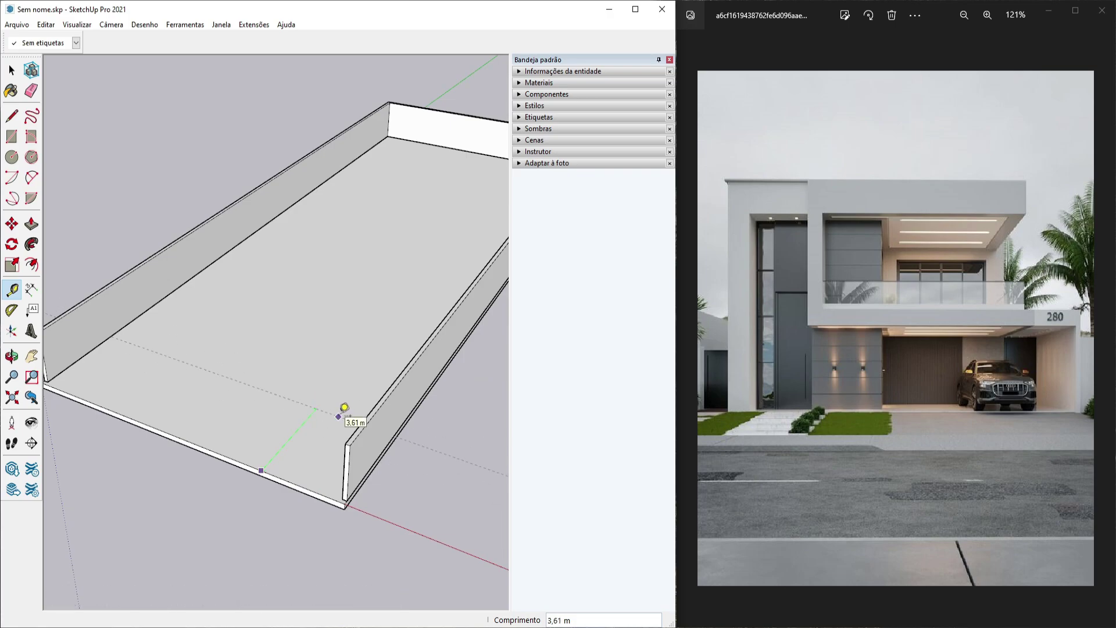
pyautogui.press('space')
# Open the walls group for editing and push the right wall's front end back 2.85 m to the guide line
pyautogui.moveTo(340, 414); pyautogui.dragTo(462, 383, button='middle')
pyautogui.scroll(1, 454, 377)
pyautogui.doubleClick(451, 371)
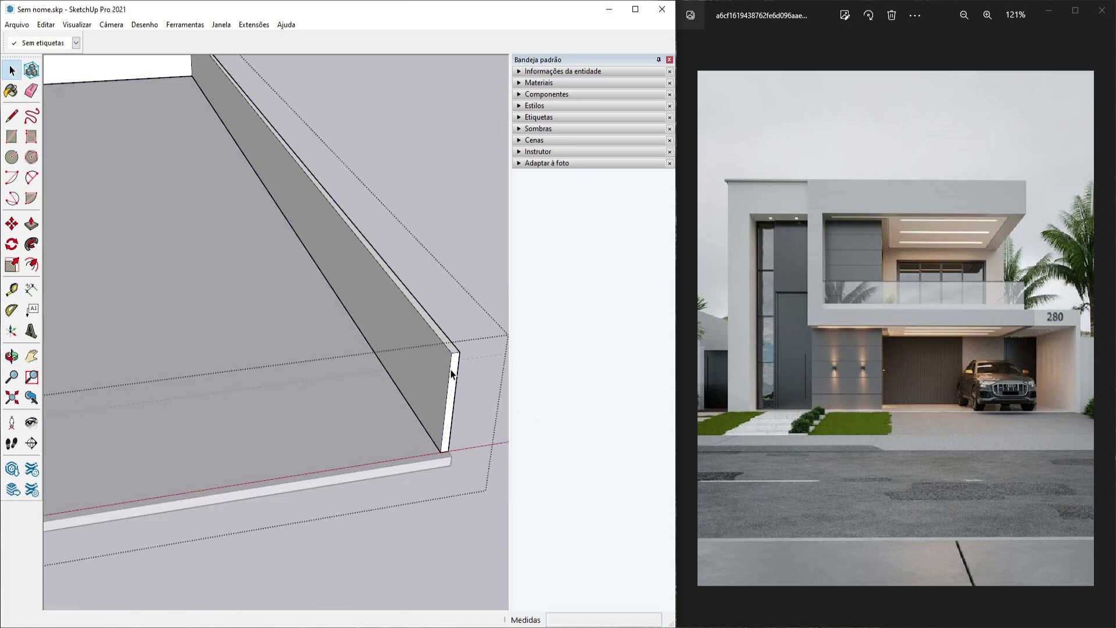
pyautogui.press('p')
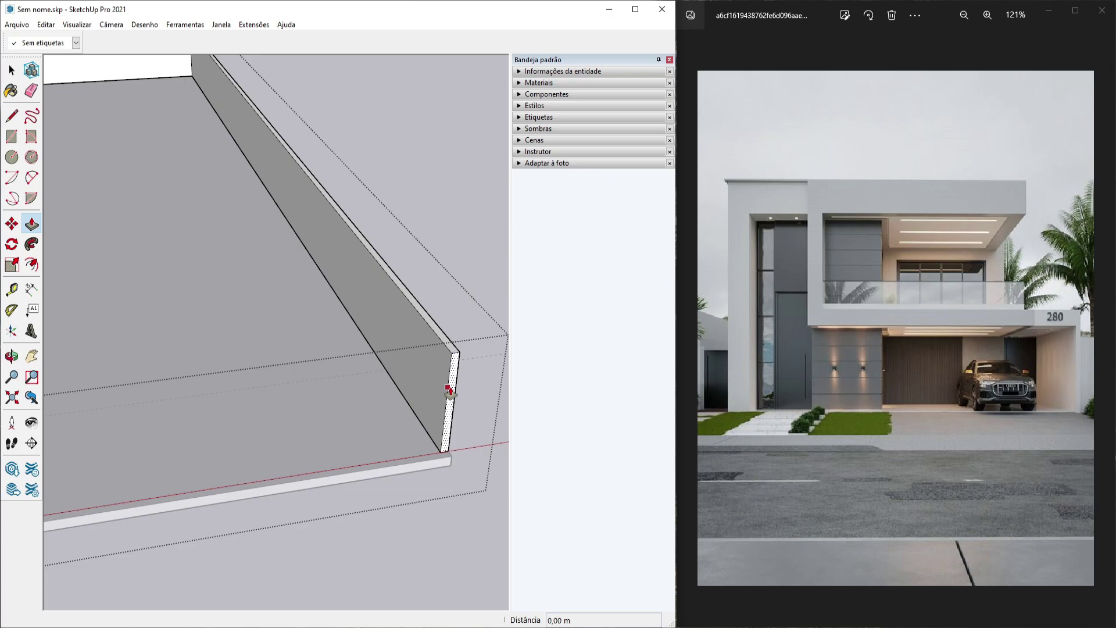
pyautogui.click(449, 389)
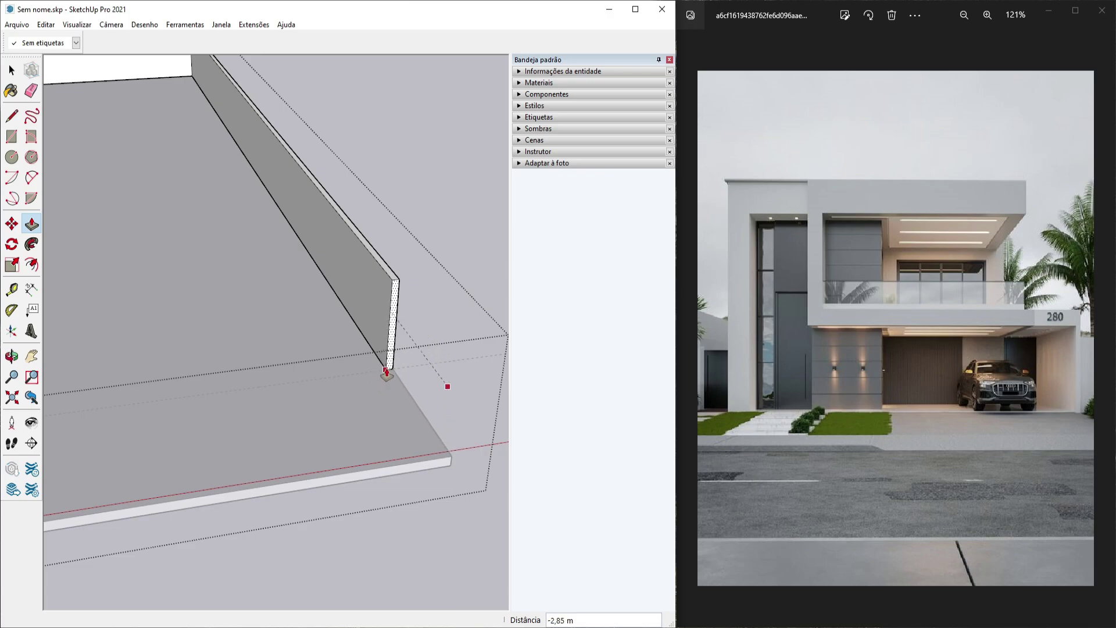
pyautogui.click(387, 372)
pyautogui.scroll(-4, 386, 373)
pyautogui.moveTo(291, 391); pyautogui.dragTo(260, 394, button='middle')
# Set the left boundary wall's front end back to the same guide line
pyautogui.press('space')
pyautogui.scroll(2, 121, 397)
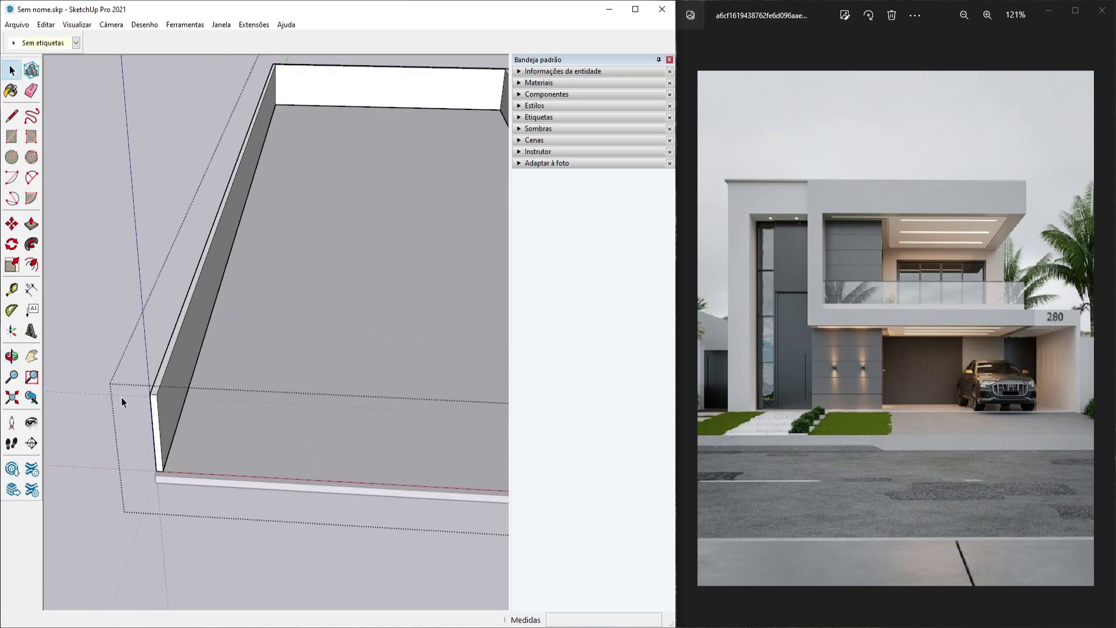
pyautogui.scroll(2, 154, 420)
pyautogui.click(156, 416)
pyautogui.moveTo(155, 416); pyautogui.dragTo(154, 409, button='middle')
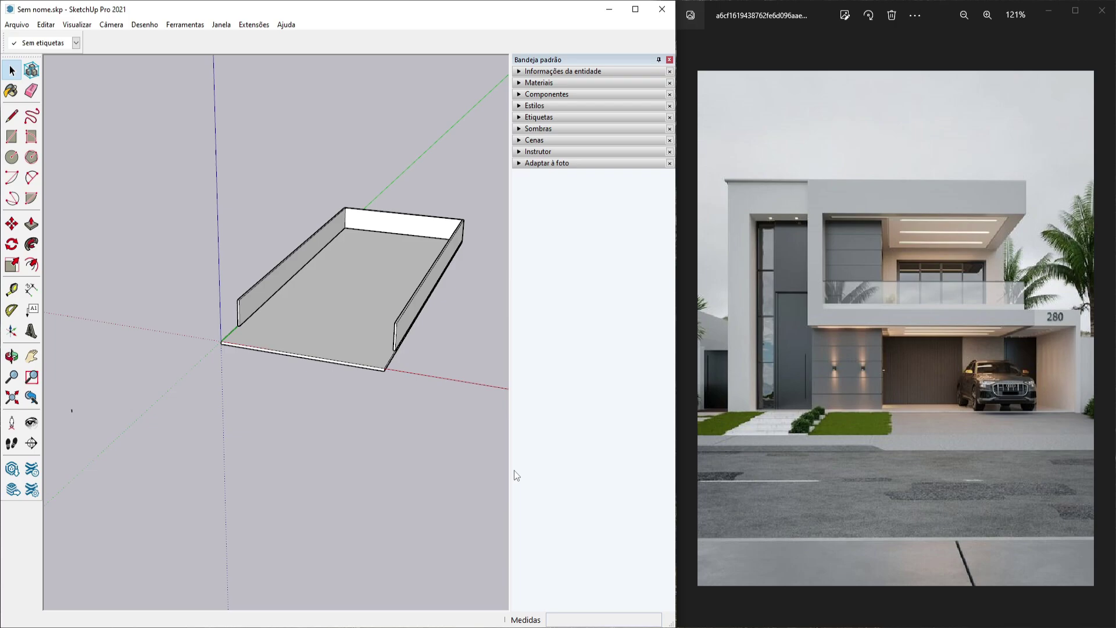
# Draw a 15 m wide rectangle for the street in front of the lot, starting at the slab's front-right corner
pyautogui.press('r')
pyautogui.scroll(2, 398, 368)
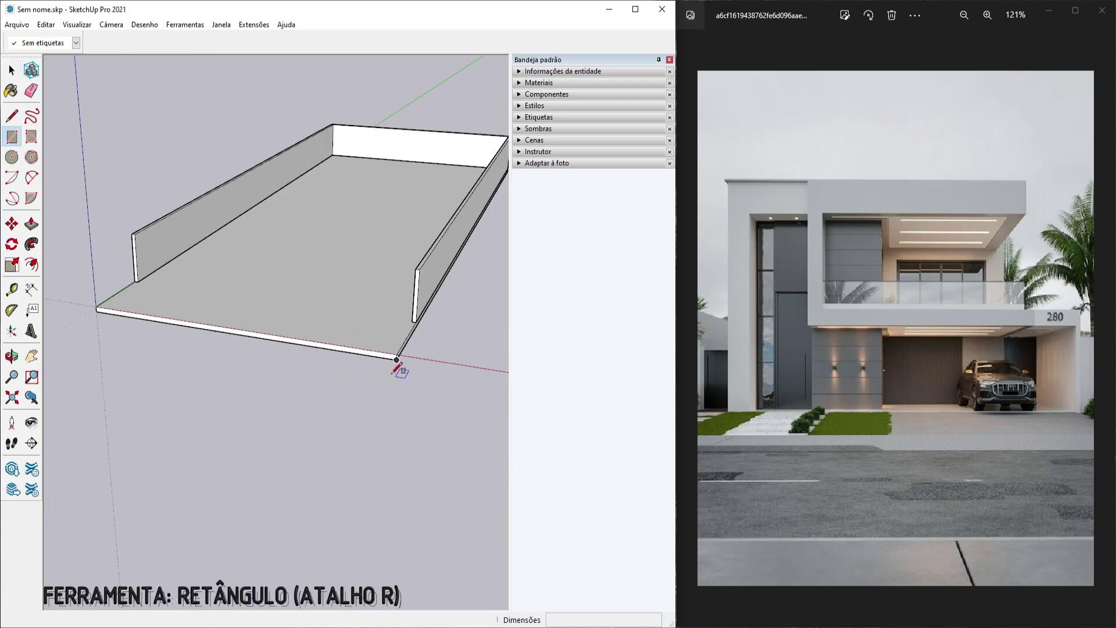
pyautogui.scroll(-2, 397, 361)
pyautogui.click(397, 361)
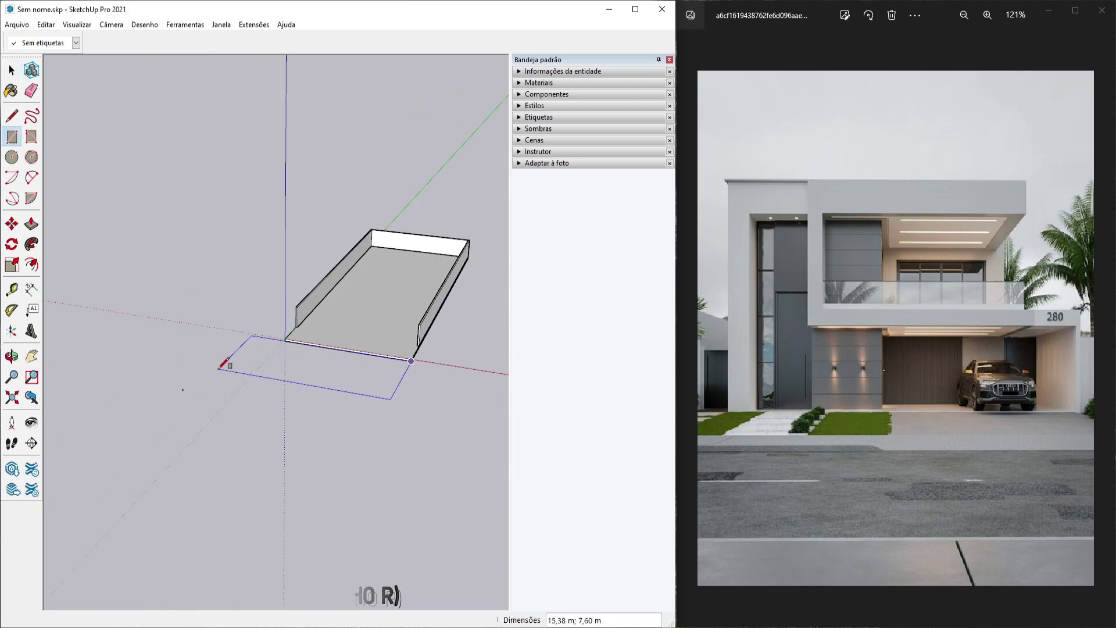
pyautogui.scroll(-2, 223, 365)
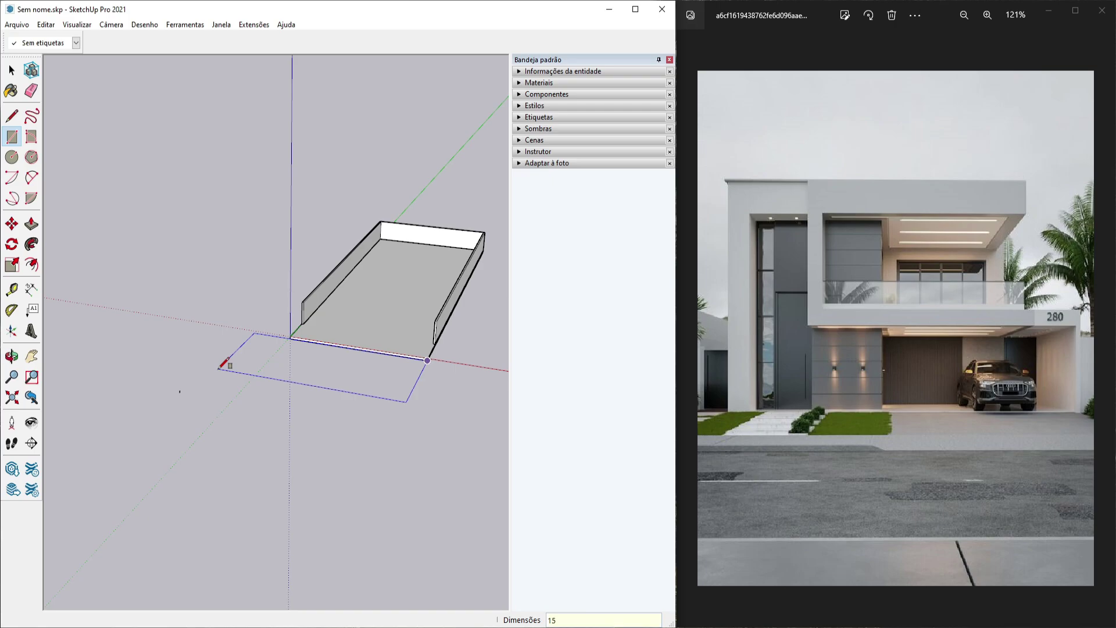
pyautogui.write('15')
pyautogui.press('Return')
pyautogui.press('space')
# Inspect how the street rectangle lines up with the lot's front edge and extends past its left side
pyautogui.moveTo(409, 369); pyautogui.dragTo(451, 378, button='middle')
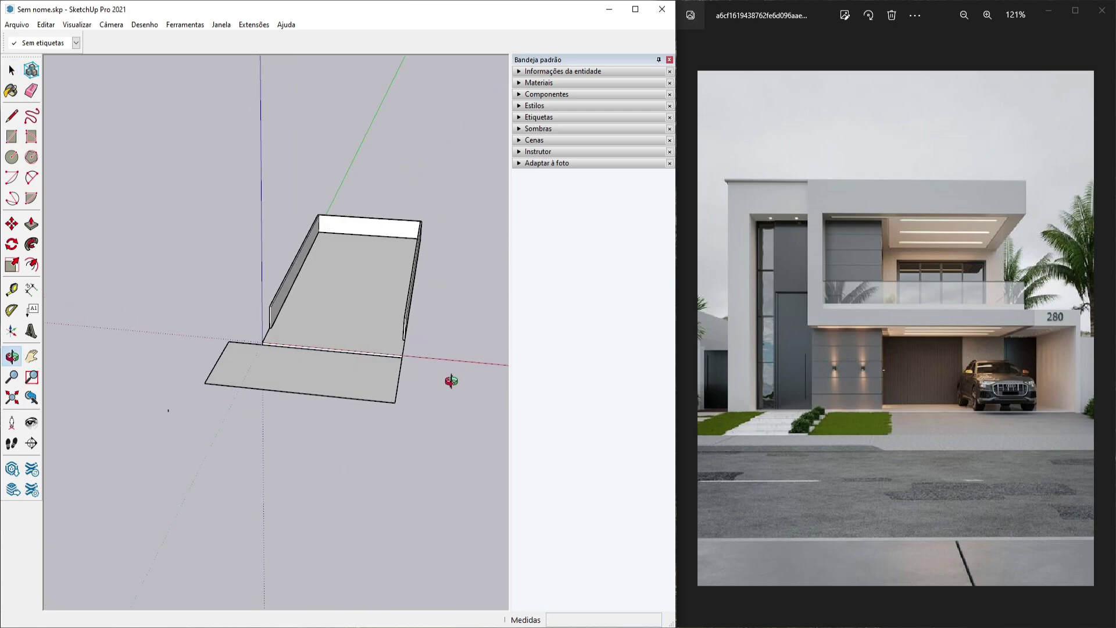
pyautogui.scroll(3, 182, 326)
pyautogui.scroll(2, 306, 367)
pyautogui.moveTo(306, 366); pyautogui.dragTo(275, 292, button='middle')
pyautogui.scroll(5, 276, 296)
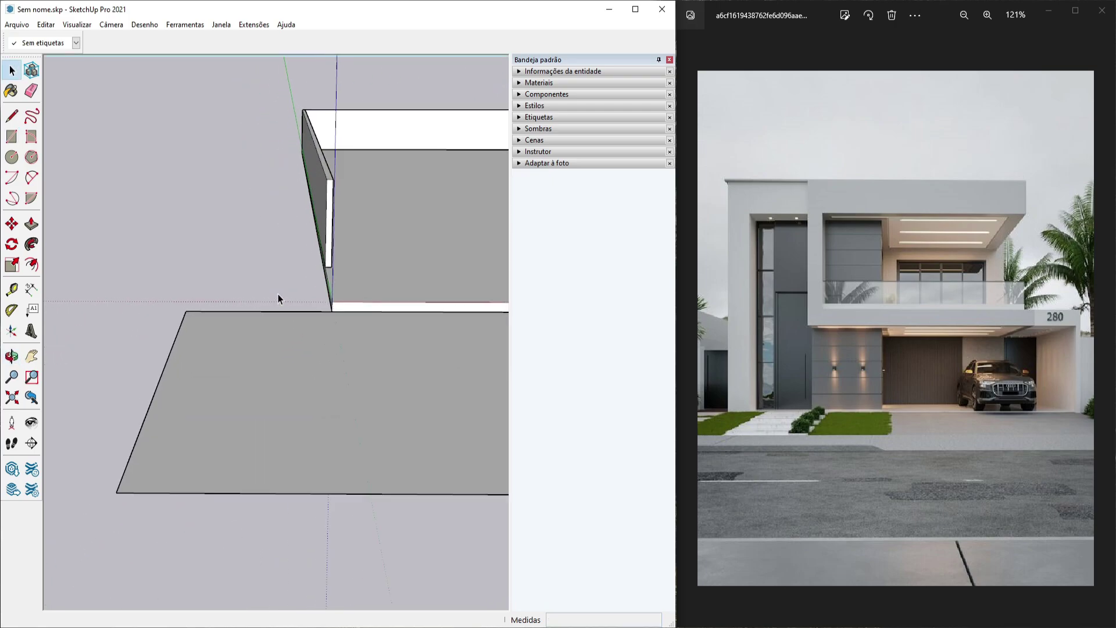
pyautogui.press('space')
pyautogui.scroll(1, 348, 317)
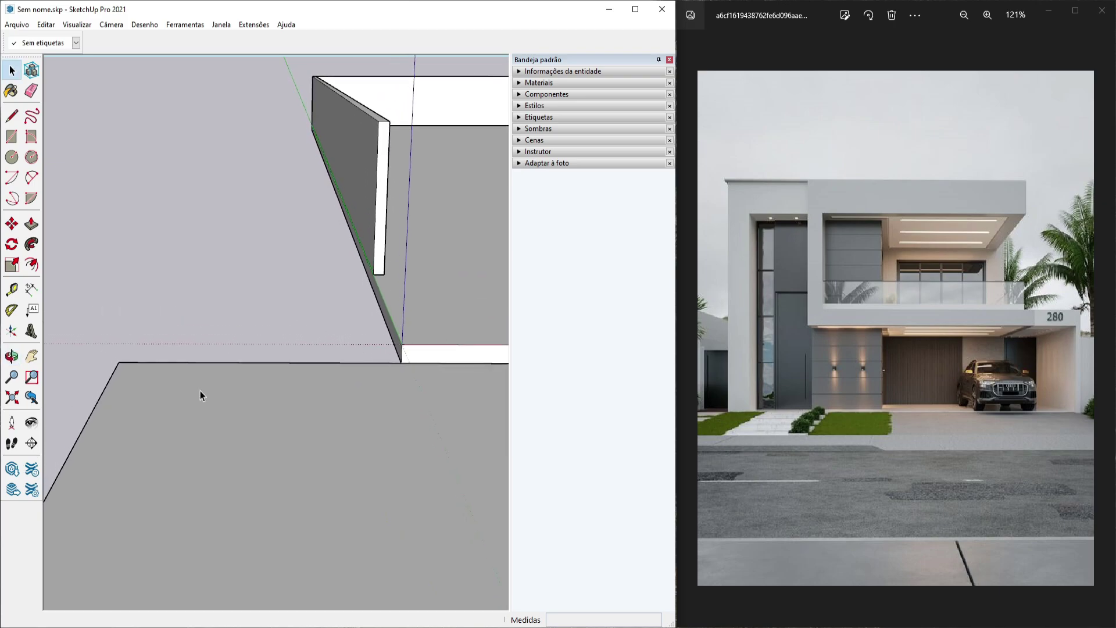
pyautogui.scroll(-5, 124, 340)
pyautogui.moveTo(124, 340); pyautogui.dragTo(249, 300, button='middle')
pyautogui.scroll(2, 249, 300)
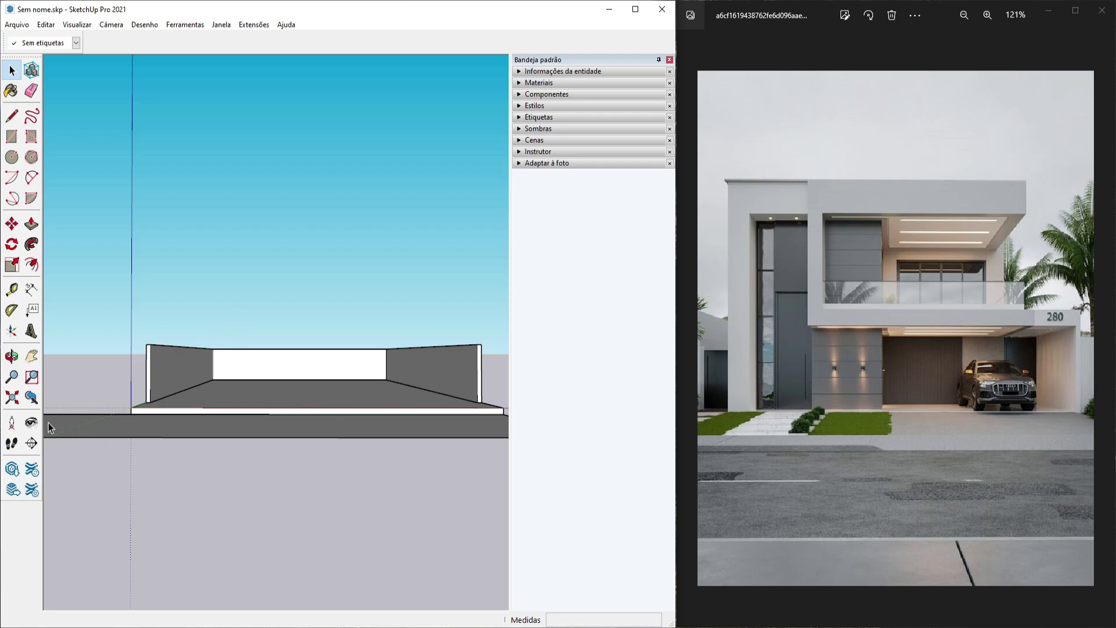
# Move the street rectangle's right short edge outward along the red axis, about 3 m past the lot's side
pyautogui.moveTo(166, 342); pyautogui.dragTo(336, 419, button='middle')
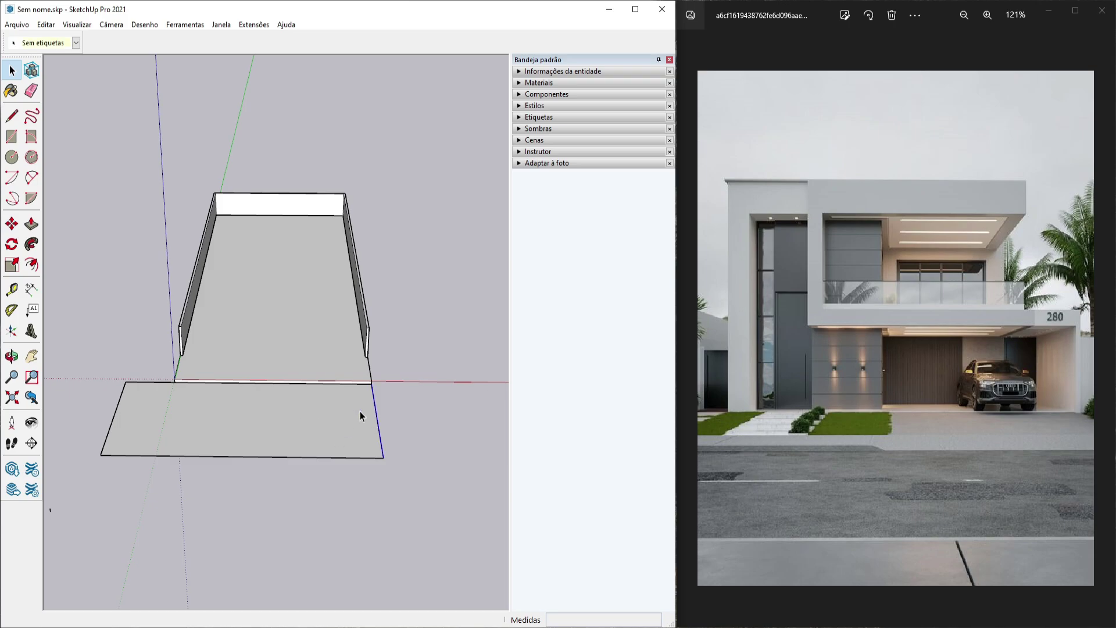
pyautogui.click(10, 226)
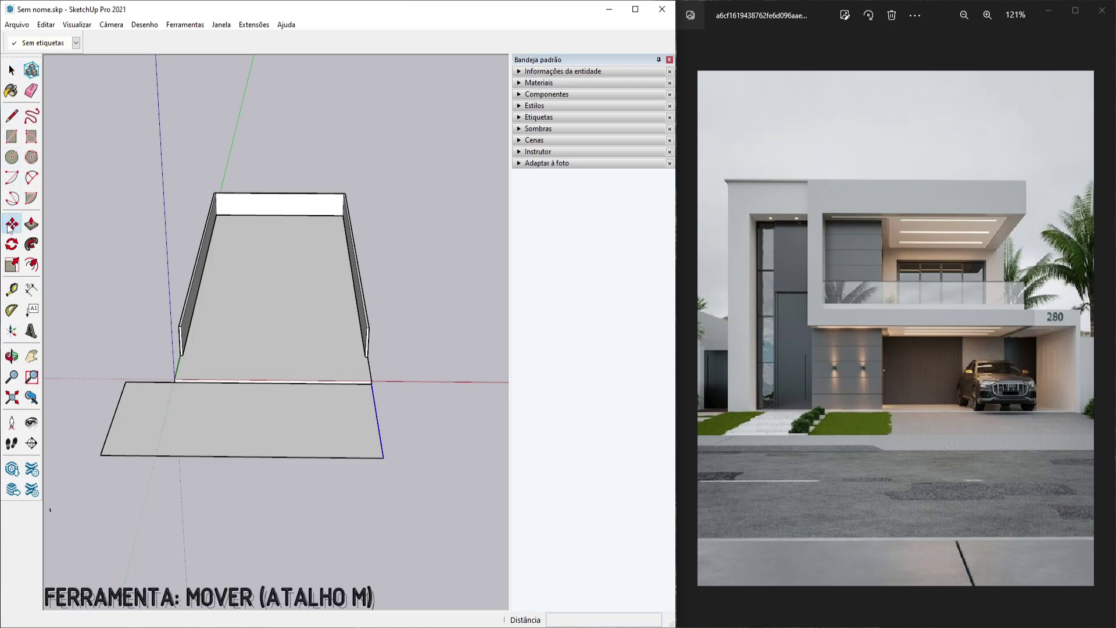
pyautogui.click(379, 422)
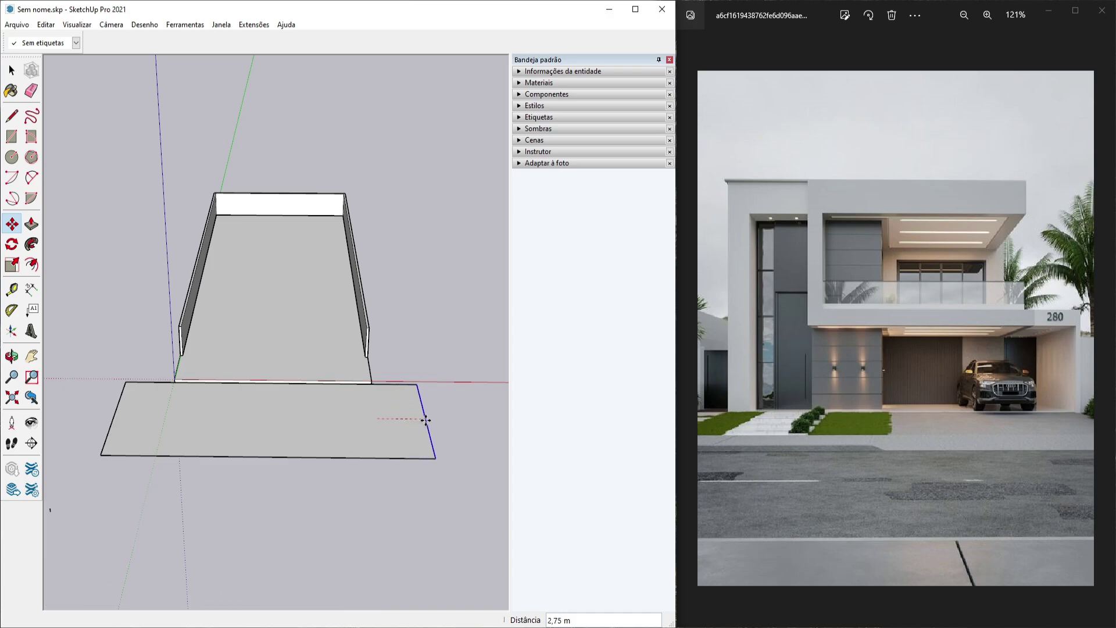
pyautogui.press('space')
# Extrude the street rectangle's underside 0.2 m downward
pyautogui.moveTo(423, 438); pyautogui.dragTo(320, 325, button='middle')
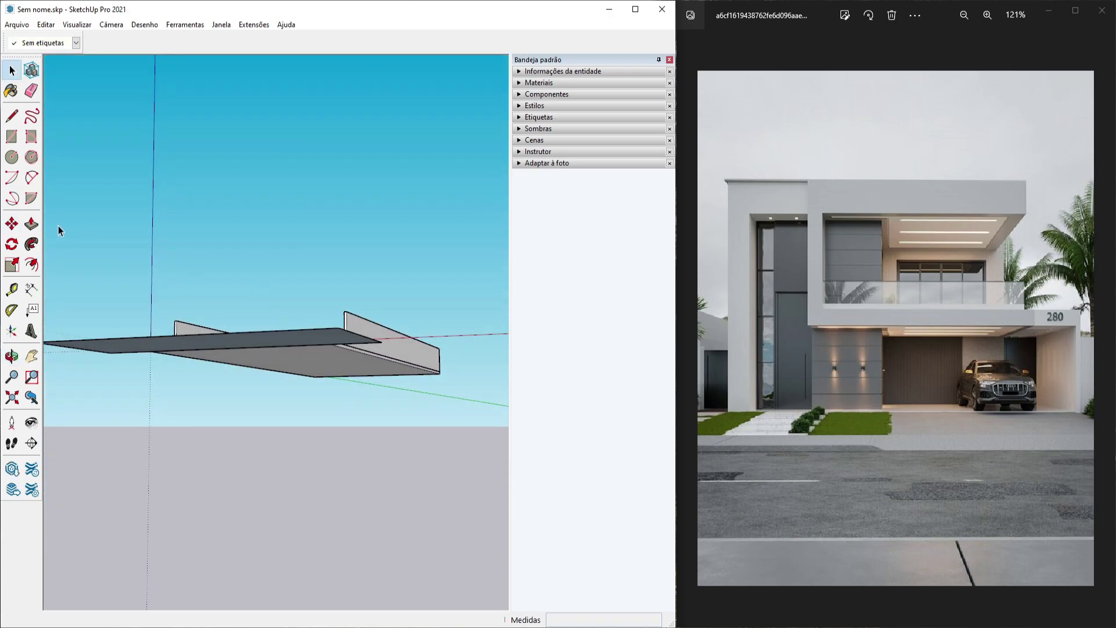
pyautogui.click(33, 224)
pyautogui.click(276, 340)
pyautogui.write('0,2')
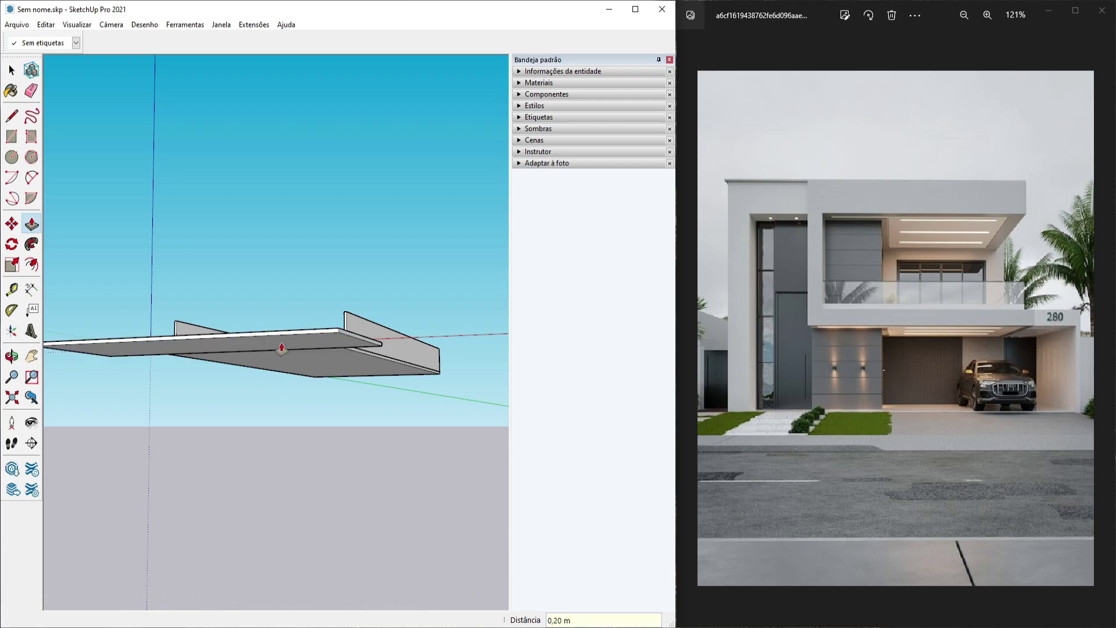
pyautogui.press('space')
# Select the whole street slab and make it a group
pyautogui.moveTo(270, 345); pyautogui.dragTo(319, 420, button='middle')
pyautogui.tripleClick(319, 420)
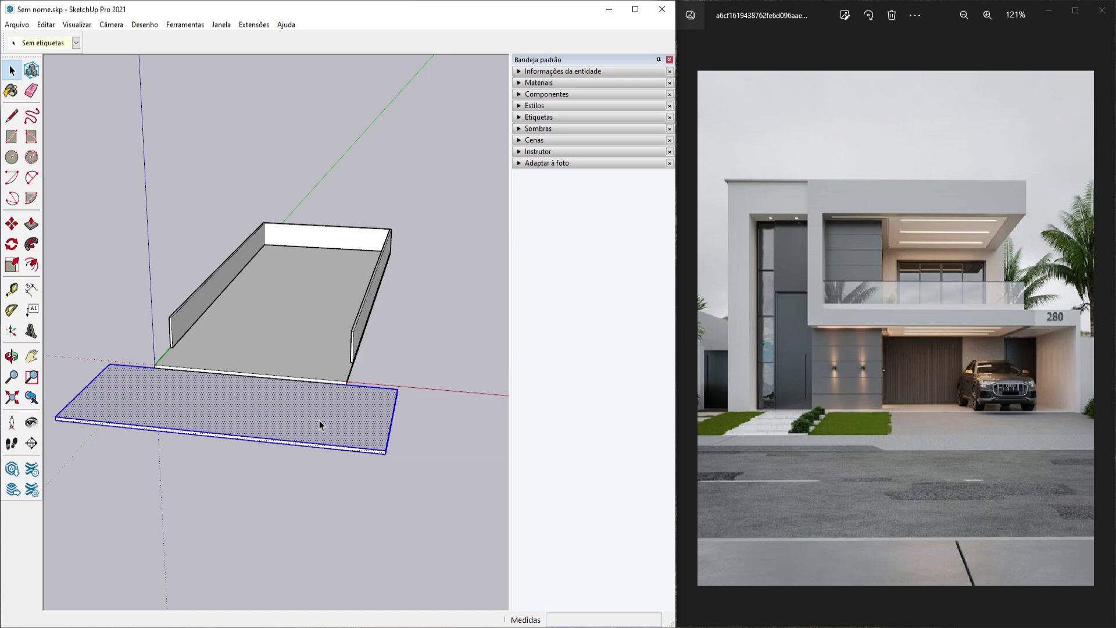
pyautogui.rightClick(319, 420)
pyautogui.click(358, 243)
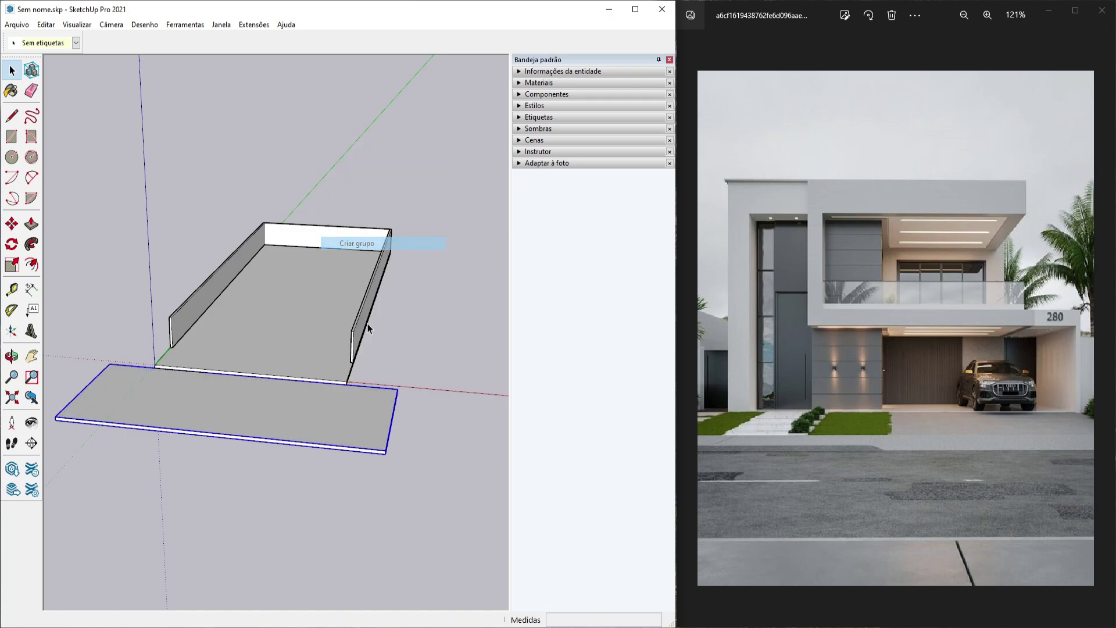
pyautogui.click(414, 389)
pyautogui.moveTo(414, 389); pyautogui.dragTo(406, 365, button='middle')
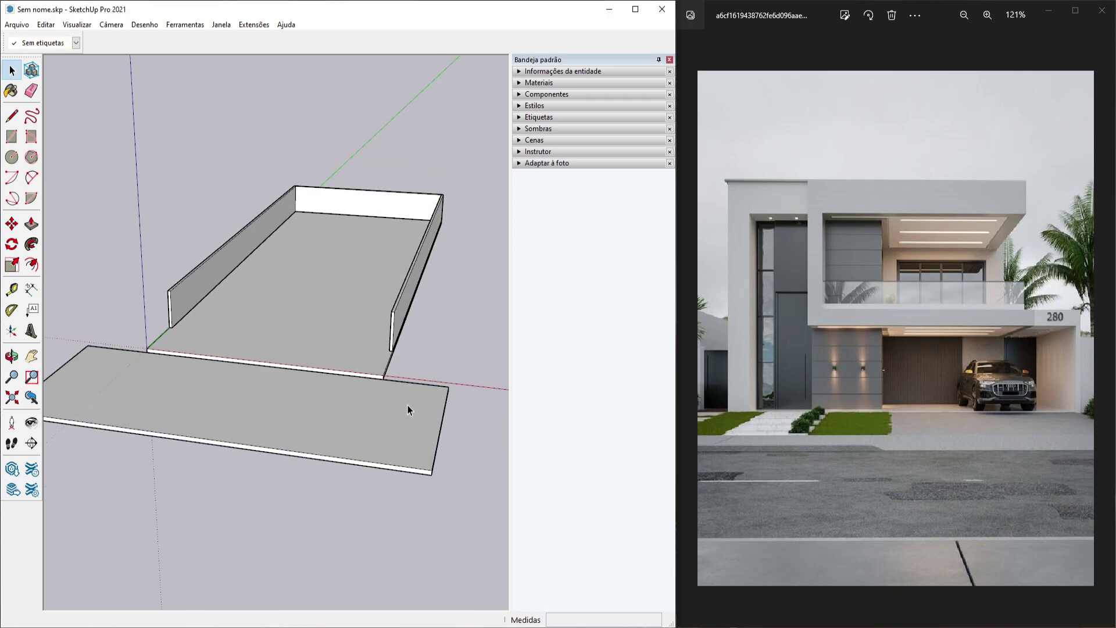
# Place a guide line on the street slab, 3 m from its edge along the lot and parallel to it
pyautogui.scroll(4, 410, 396)
pyautogui.press('t')
pyautogui.click(421, 375)
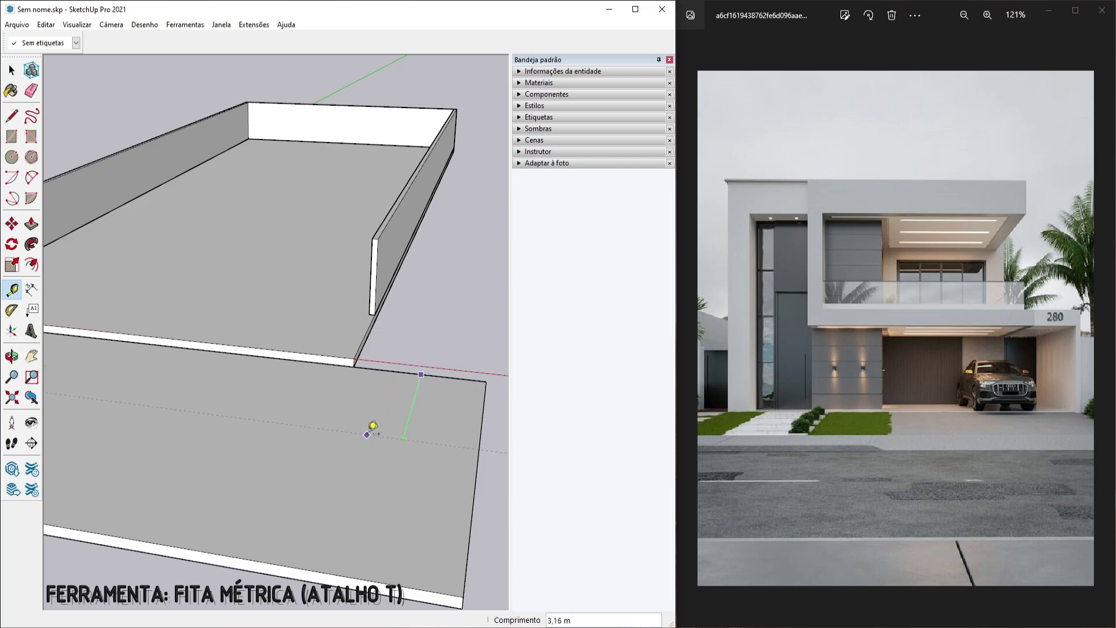
pyautogui.write('30')
pyautogui.press('Return')
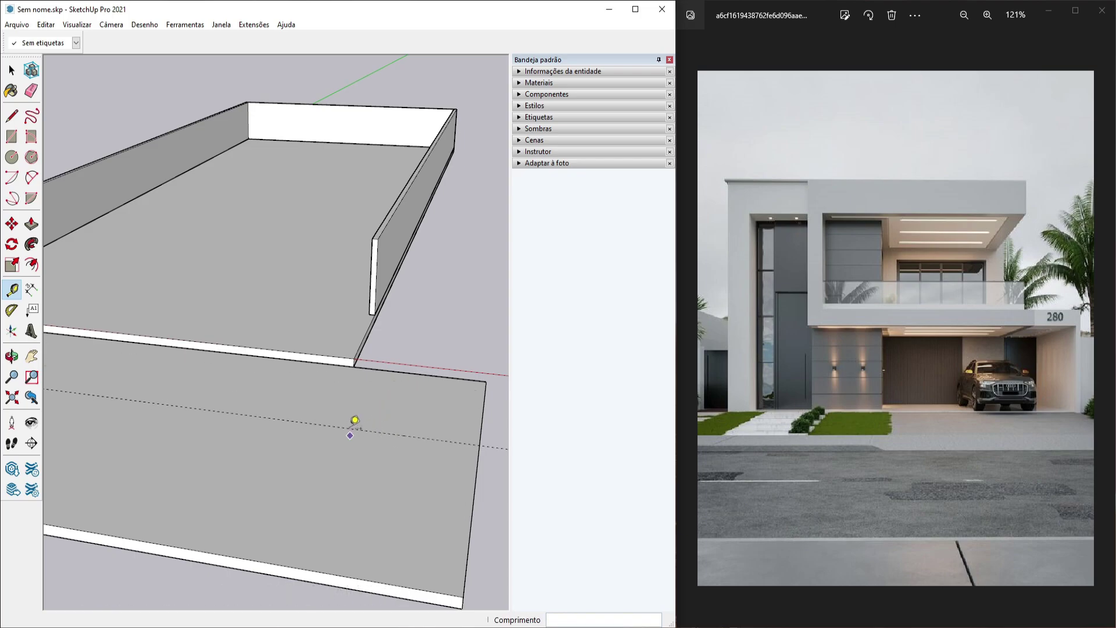
pyautogui.moveTo(353, 418); pyautogui.dragTo(424, 384, button='middle')
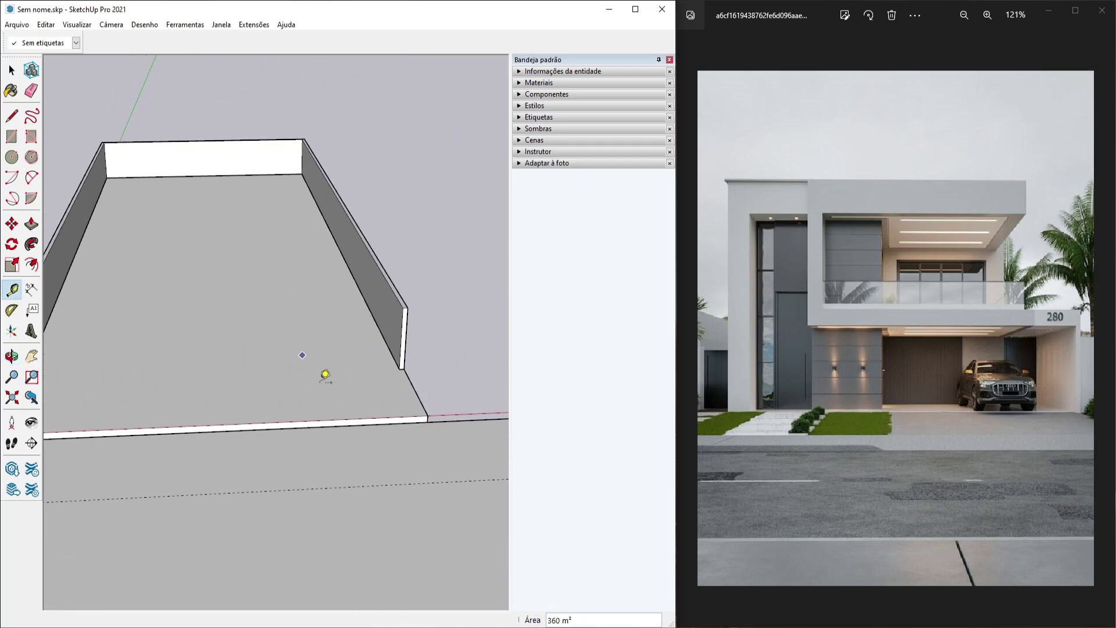
# Place two guide lines for the driveway's sides, one along the side wall's base and another parallel to it across the lot and street
pyautogui.moveTo(339, 391); pyautogui.dragTo(381, 343, button='middle')
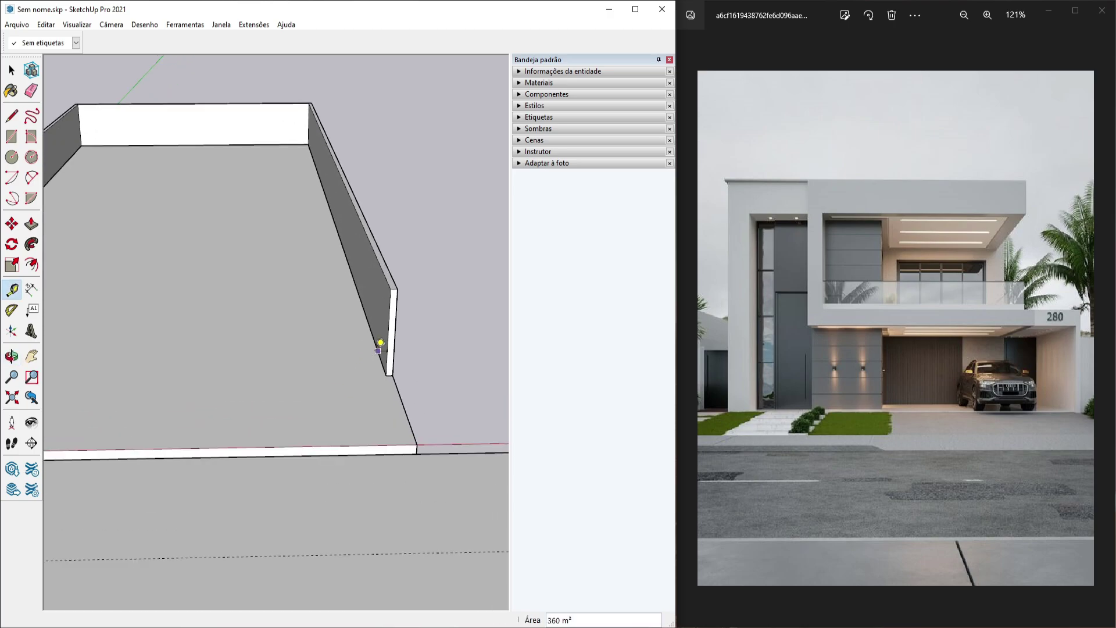
pyautogui.click(377, 350)
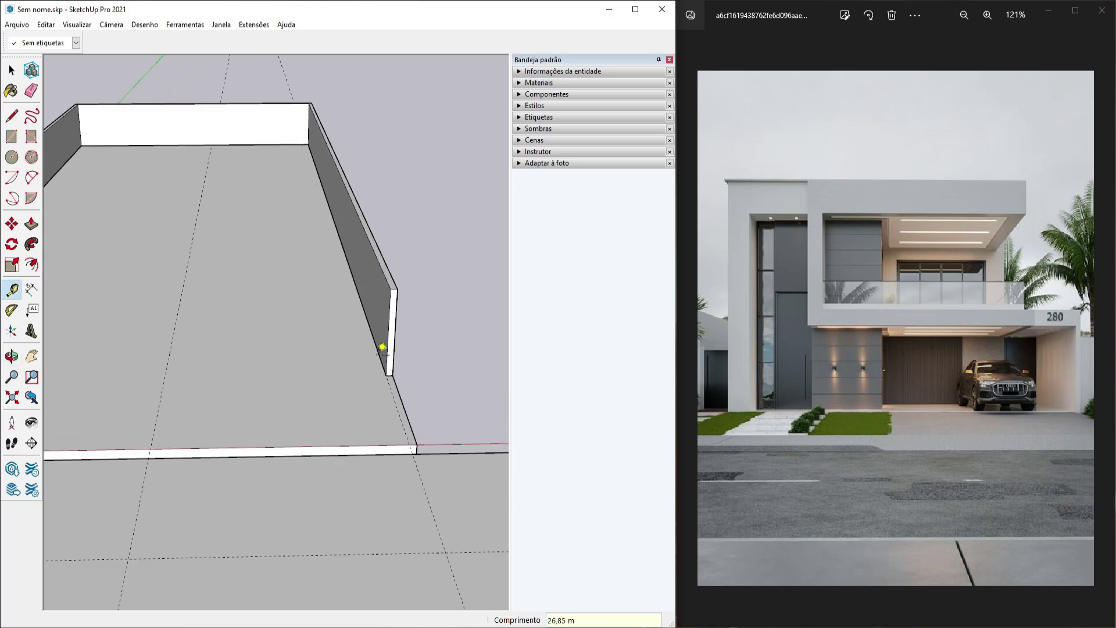
pyautogui.moveTo(382, 347); pyautogui.dragTo(252, 406, button='middle')
pyautogui.scroll(2, 242, 405)
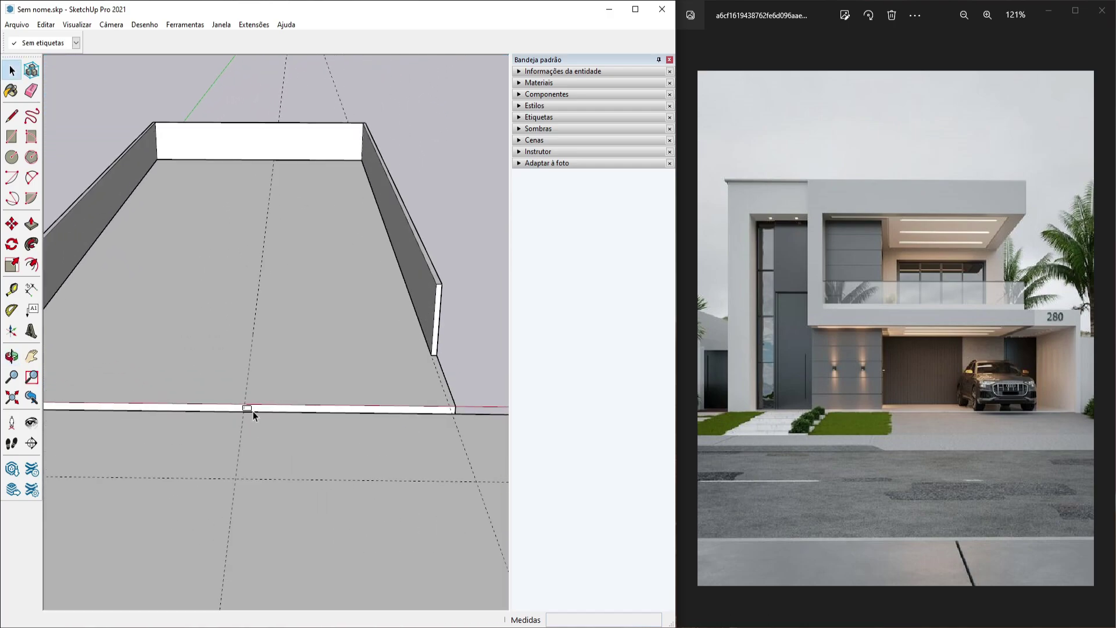
pyautogui.moveTo(253, 410); pyautogui.dragTo(473, 487)
# Draw a sidewalk paver rectangle about 1.6 m by 3 m on the street slab, from its corner beside the lot to the guide line
pyautogui.moveTo(473, 486); pyautogui.dragTo(356, 423, button='middle')
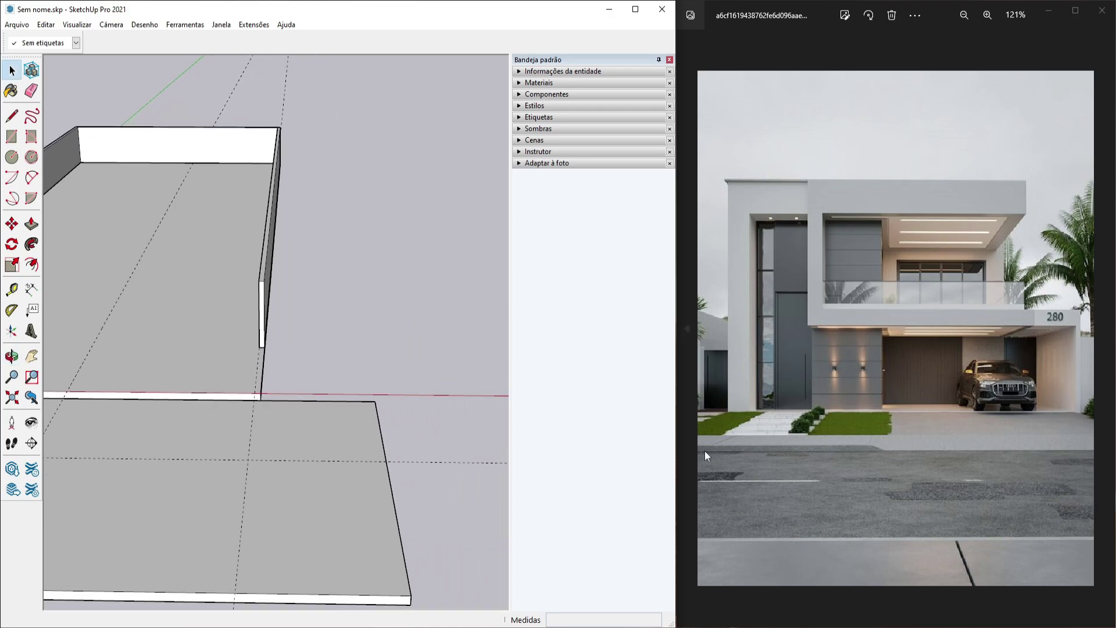
pyautogui.doubleClick(331, 417)
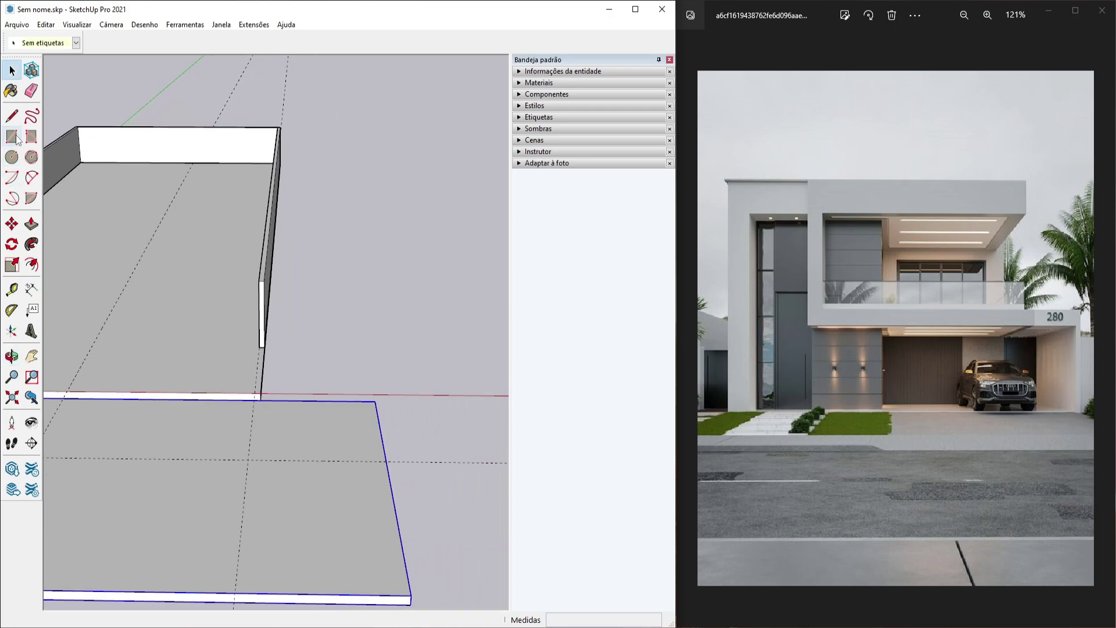
pyautogui.press('r')
pyautogui.moveTo(352, 431); pyautogui.dragTo(386, 382, button='middle')
pyautogui.click(382, 388)
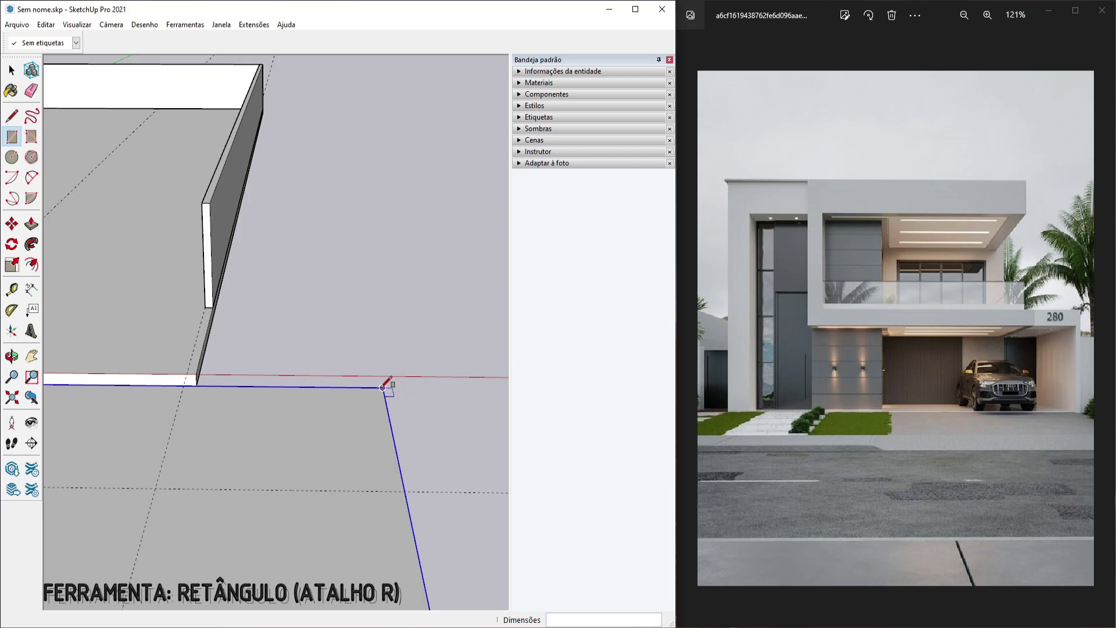
pyautogui.click(282, 490)
pyautogui.press('space')
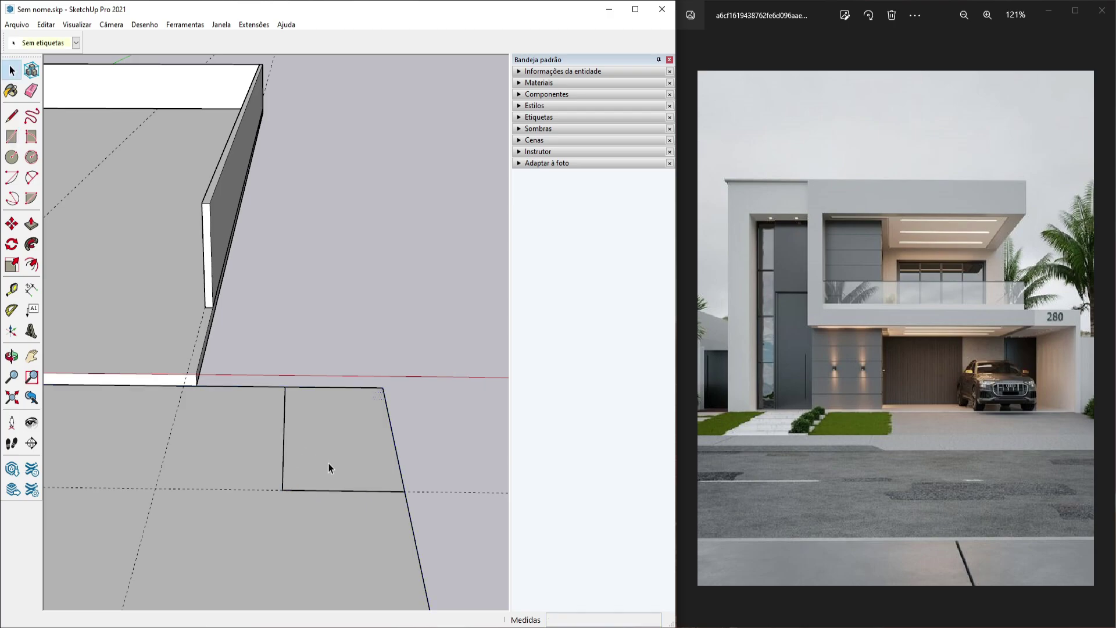
# Extrude the paver rectangle 0.15 m upward
pyautogui.press('p')
pyautogui.click(310, 452)
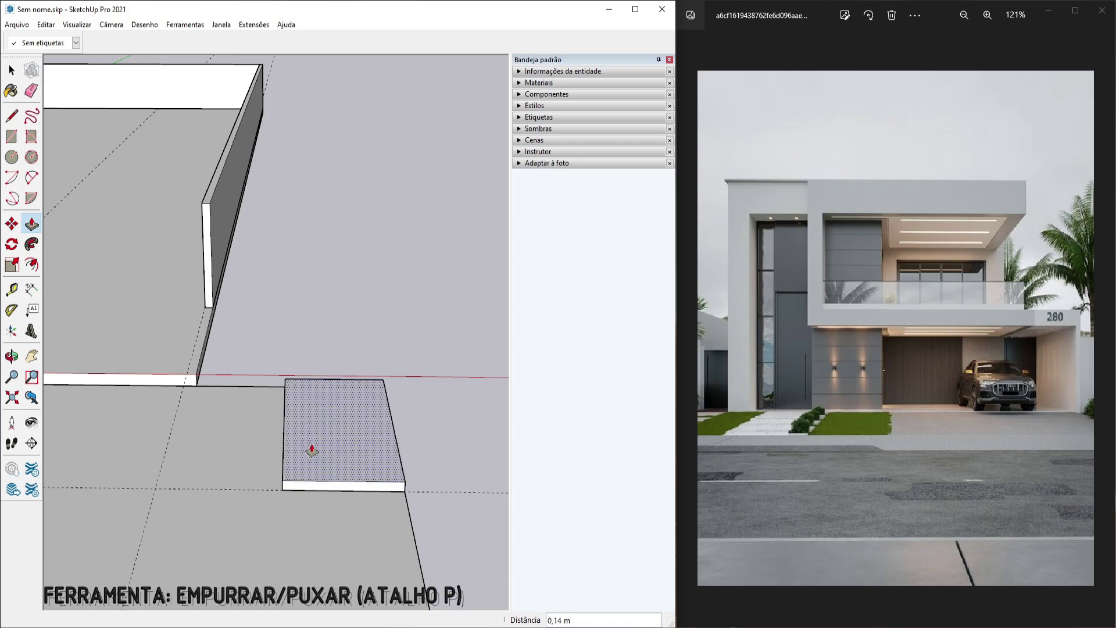
pyautogui.write('0,15')
pyautogui.press('Return')
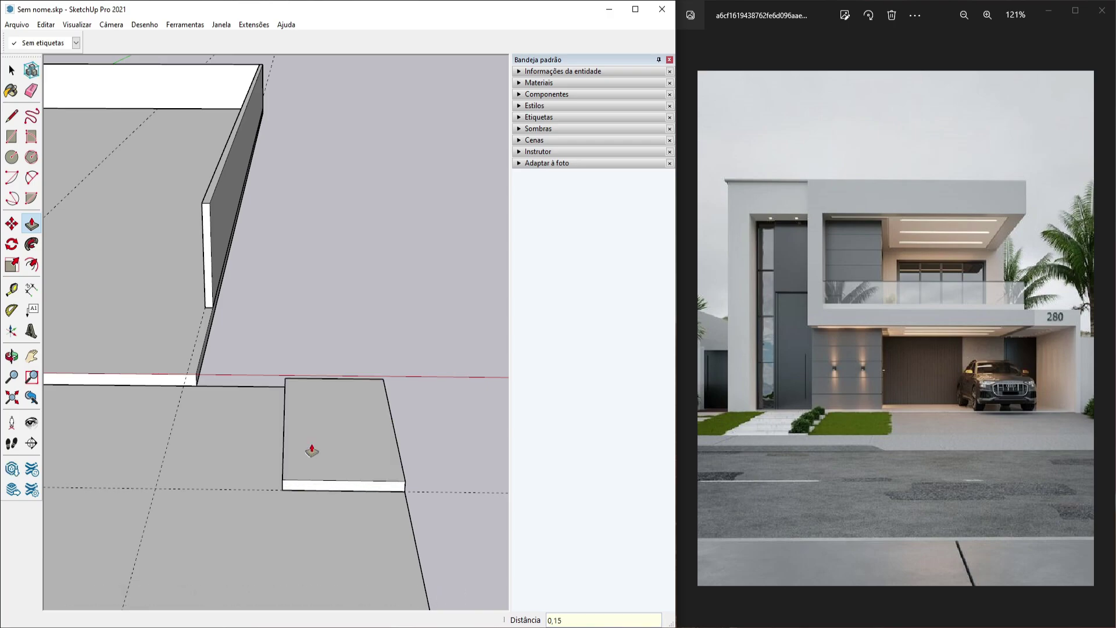
# Select the whole paver block and make it a component with the default settings
pyautogui.moveTo(311, 451); pyautogui.dragTo(330, 429, button='middle')
pyautogui.scroll(2, 330, 429)
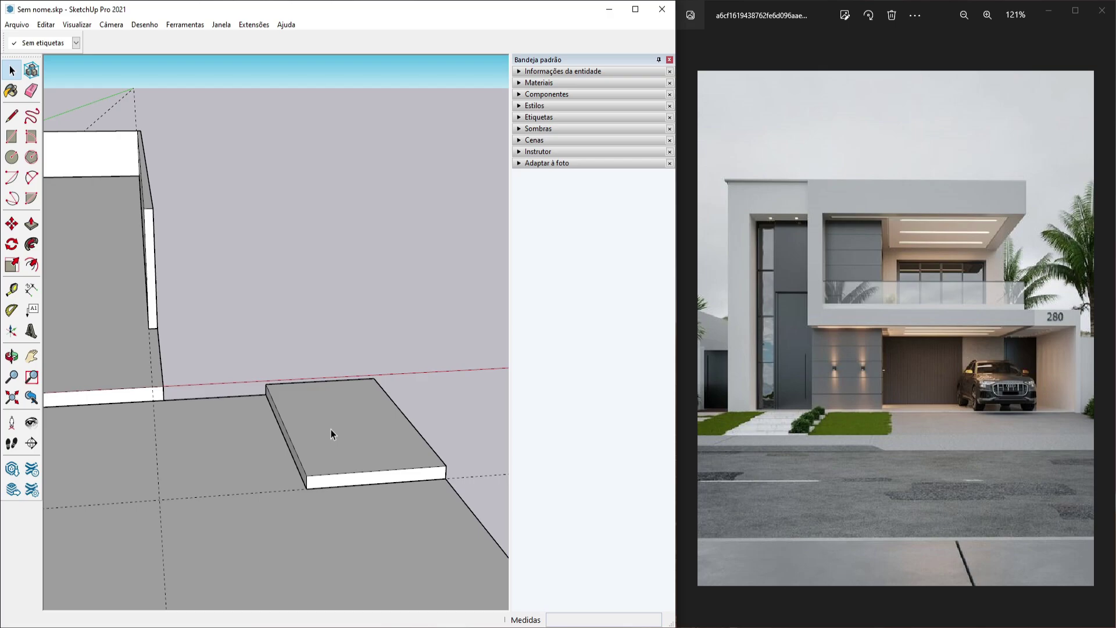
pyautogui.press('space')
pyautogui.tripleClick(330, 429)
pyautogui.rightClick(330, 429)
pyautogui.click(372, 238)
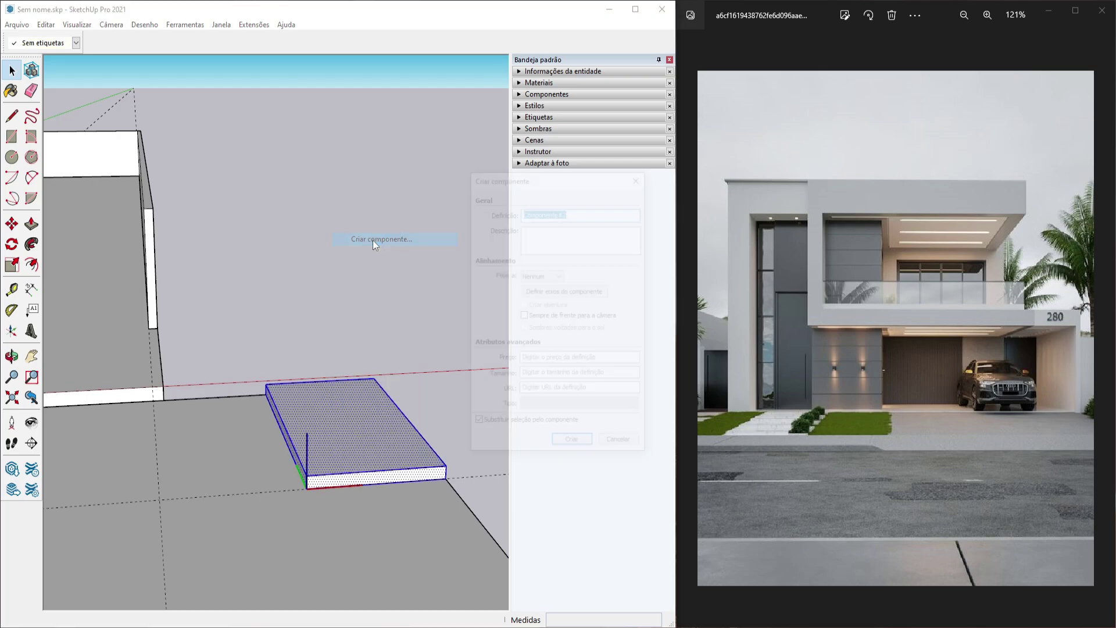
pyautogui.click(573, 445)
# Copy the paver along the red axis to sit beside the first, and place another copy past the driveway's far guide line
pyautogui.moveTo(406, 466); pyautogui.dragTo(386, 463, button='middle')
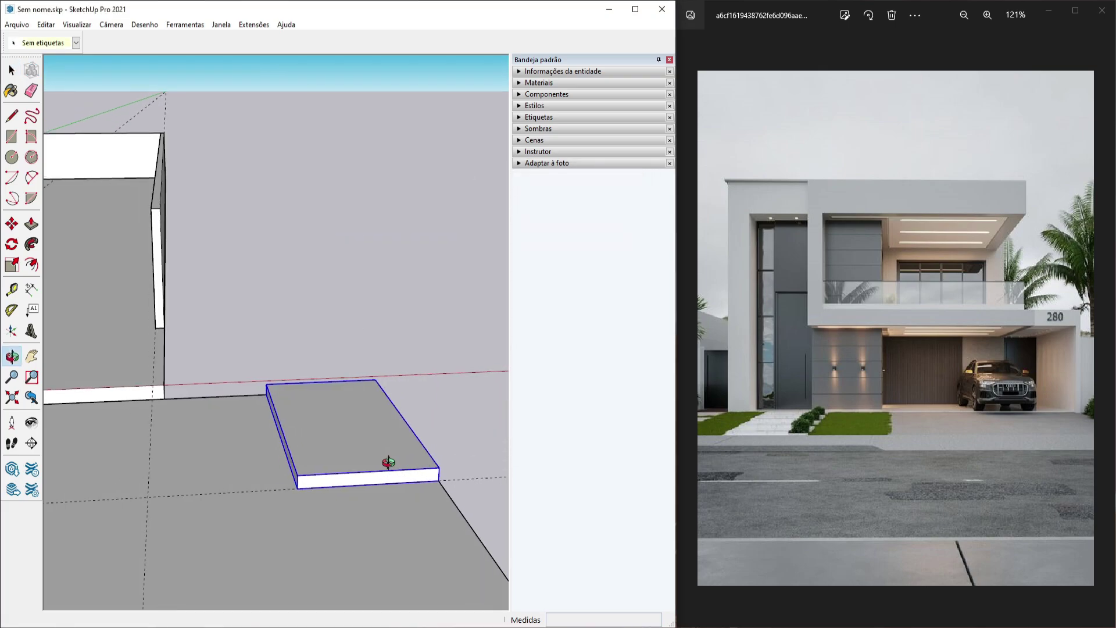
pyautogui.click(12, 224)
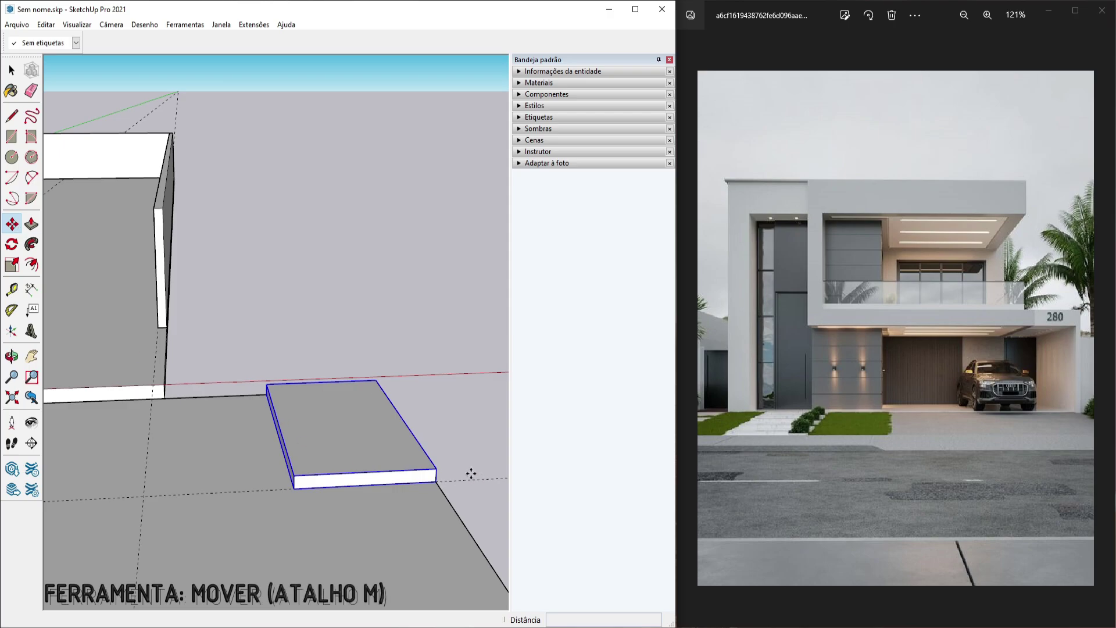
pyautogui.scroll(4, 439, 474)
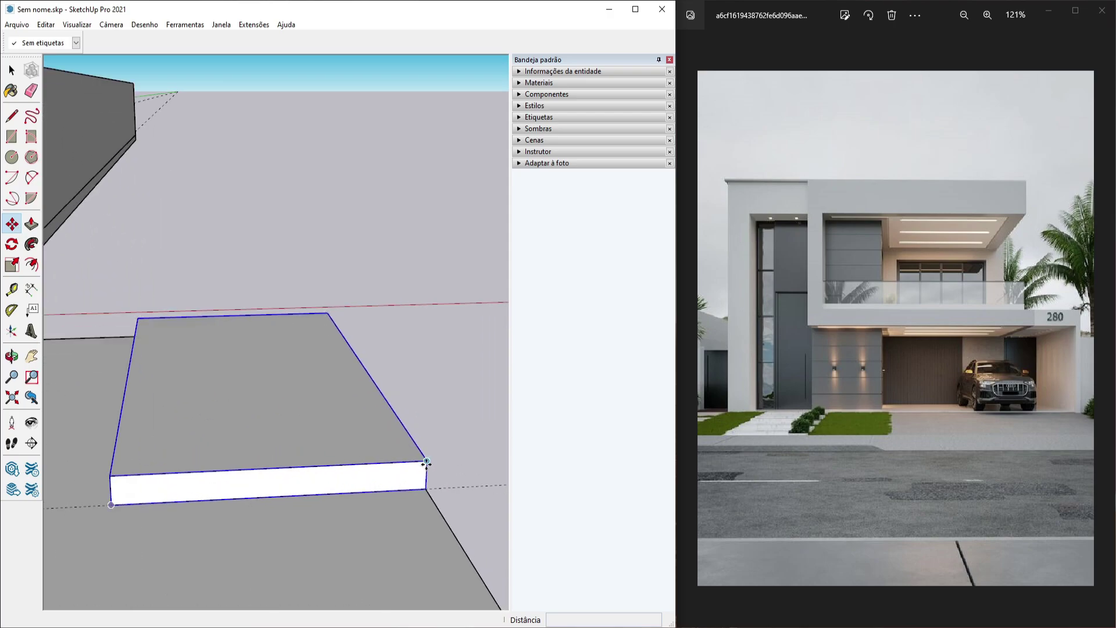
pyautogui.click(428, 460)
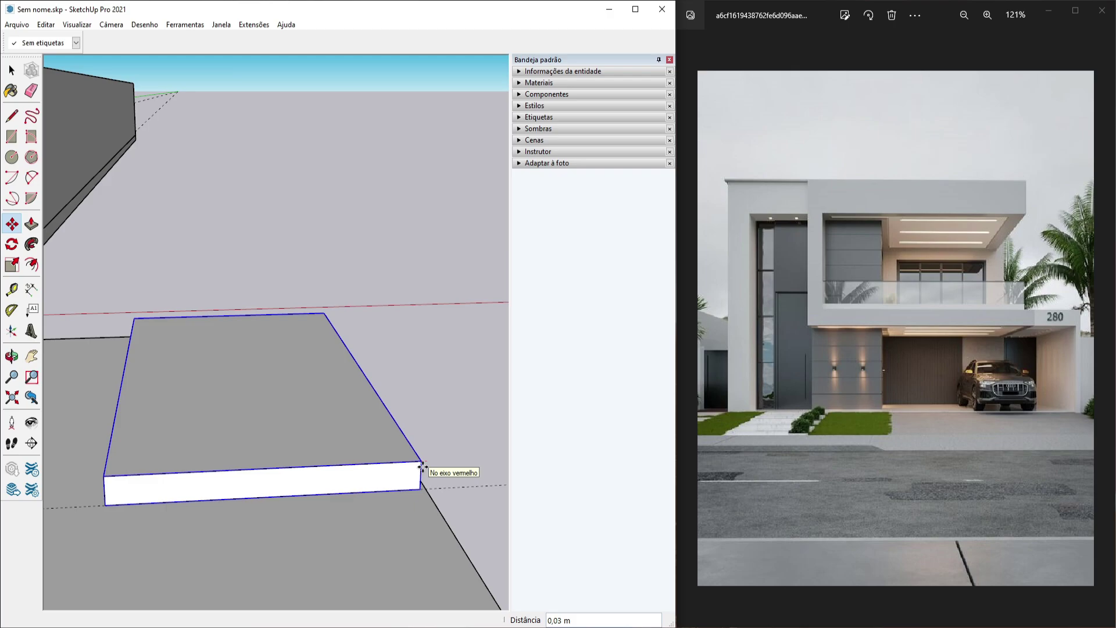
pyautogui.press('ctrl')
pyautogui.scroll(-4, 429, 468)
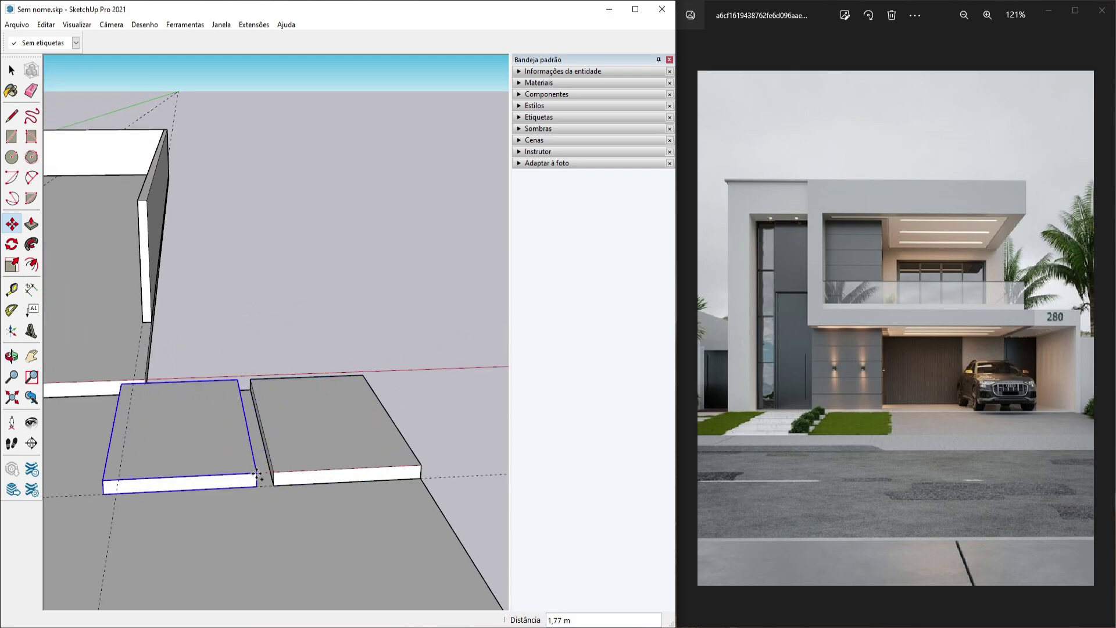
pyautogui.scroll(5, 257, 474)
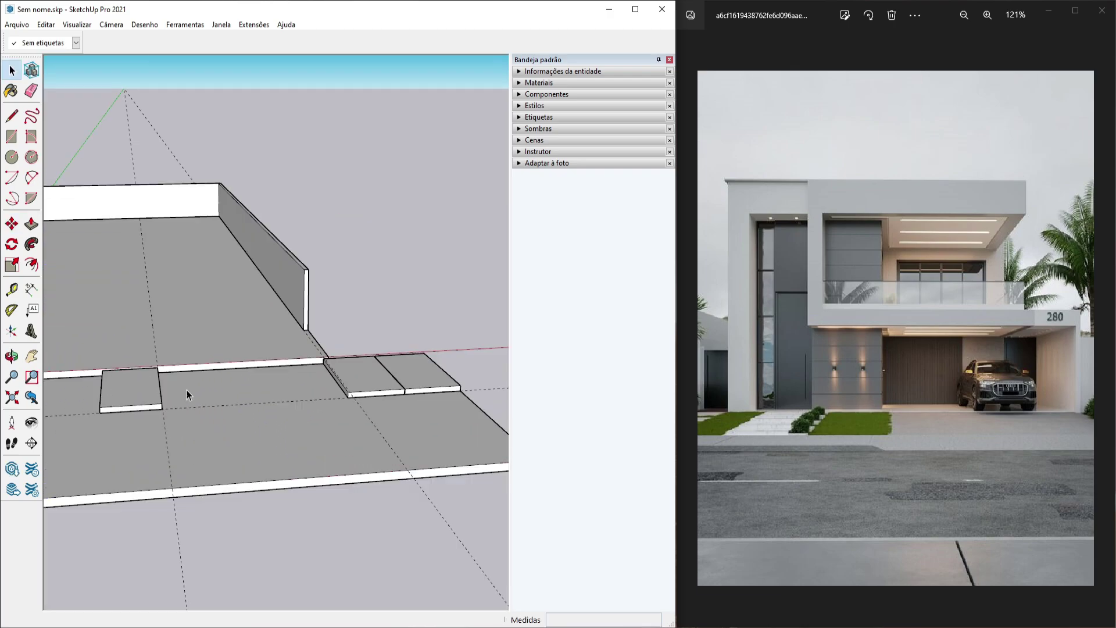
pyautogui.keyDown('shift'); pyautogui.moveTo(187, 389); pyautogui.dragTo(343, 372, button='middle'); pyautogui.keyUp('shift')
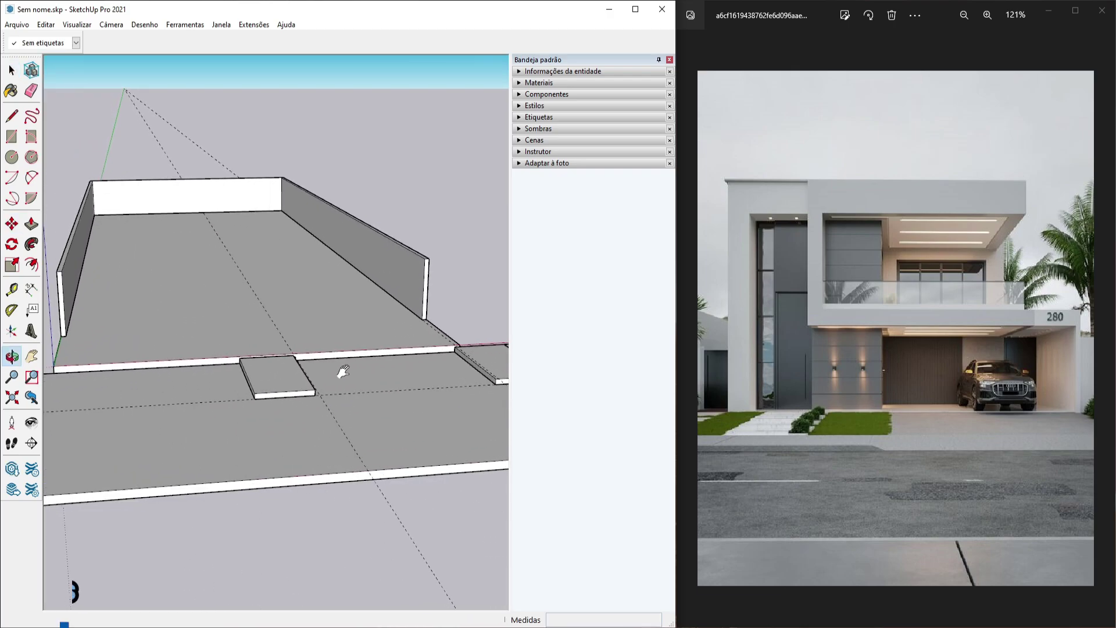
pyautogui.scroll(3, 243, 397)
# Copy the paver at the far guide line along the red axis with a thin joint, and repeat the copy x5
pyautogui.press('space')
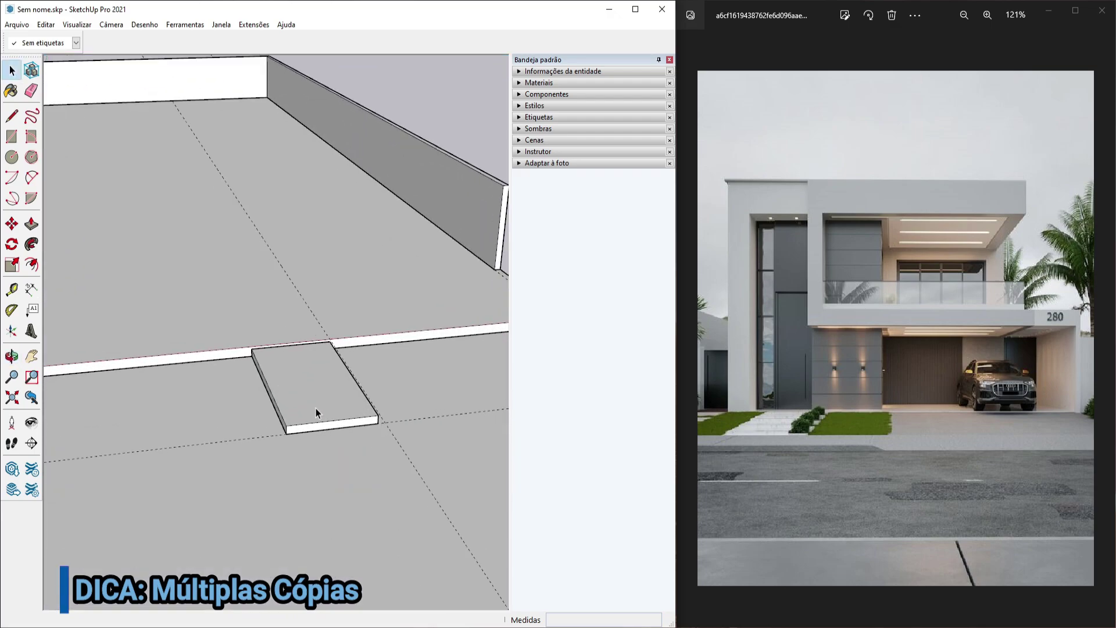
pyautogui.click(310, 410)
pyautogui.moveTo(278, 433)
pyautogui.mouseDown(button='middle')
pyautogui.moveTo(319, 417)
pyautogui.moveTo(282, 432)
pyautogui.mouseUp(button='middle')
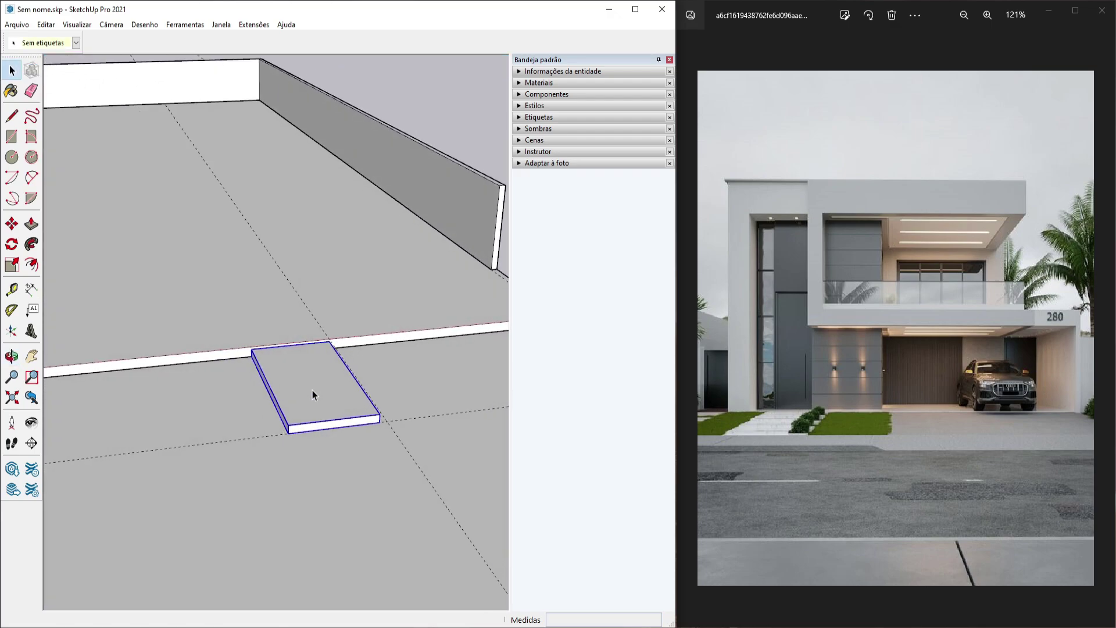
pyautogui.press('m')
pyautogui.scroll(5, 401, 417)
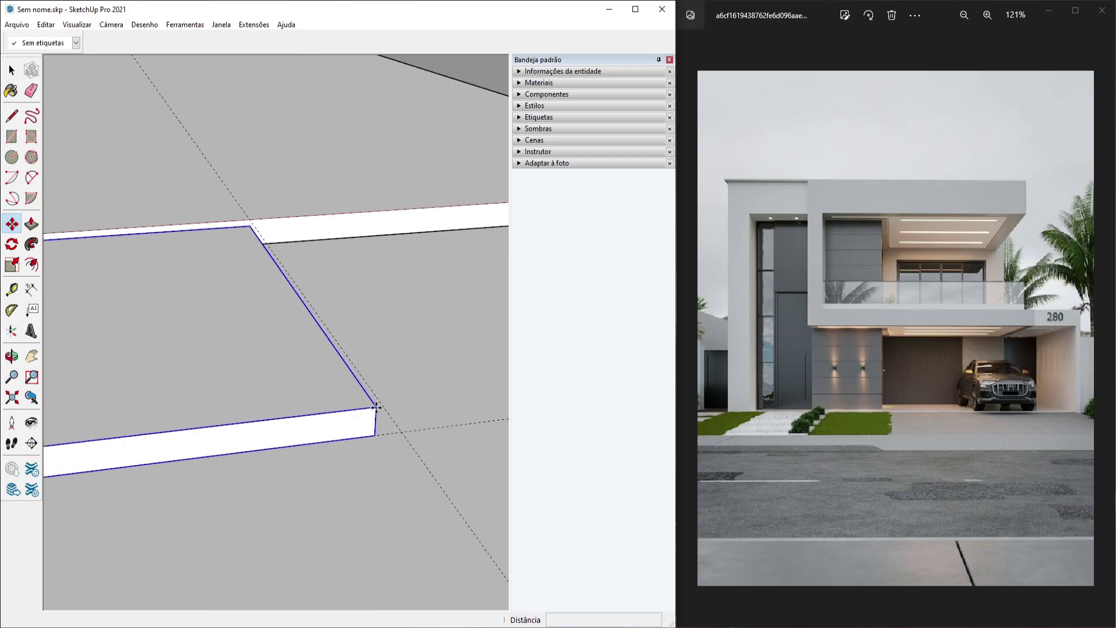
pyautogui.scroll(-3, 376, 407)
pyautogui.click(375, 414)
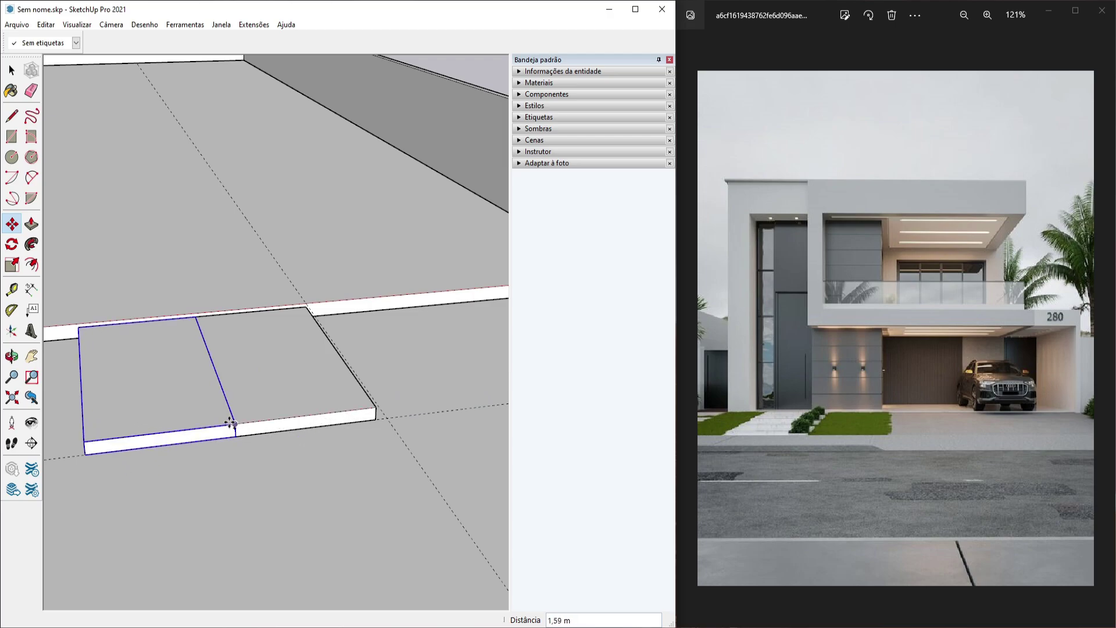
pyautogui.scroll(5, 232, 442)
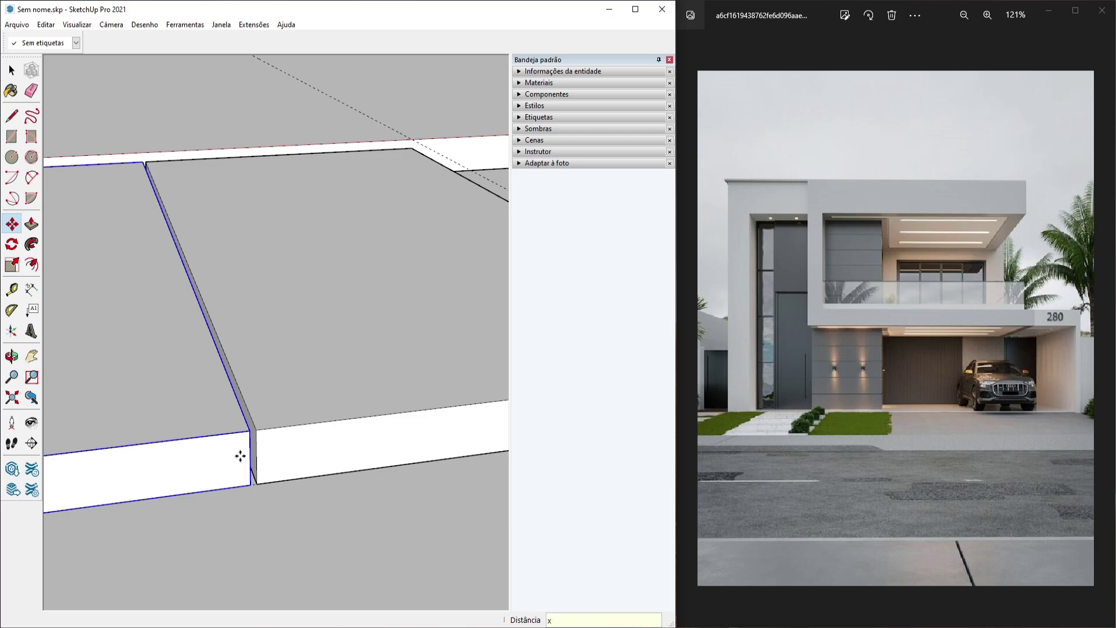
pyautogui.press('Return')
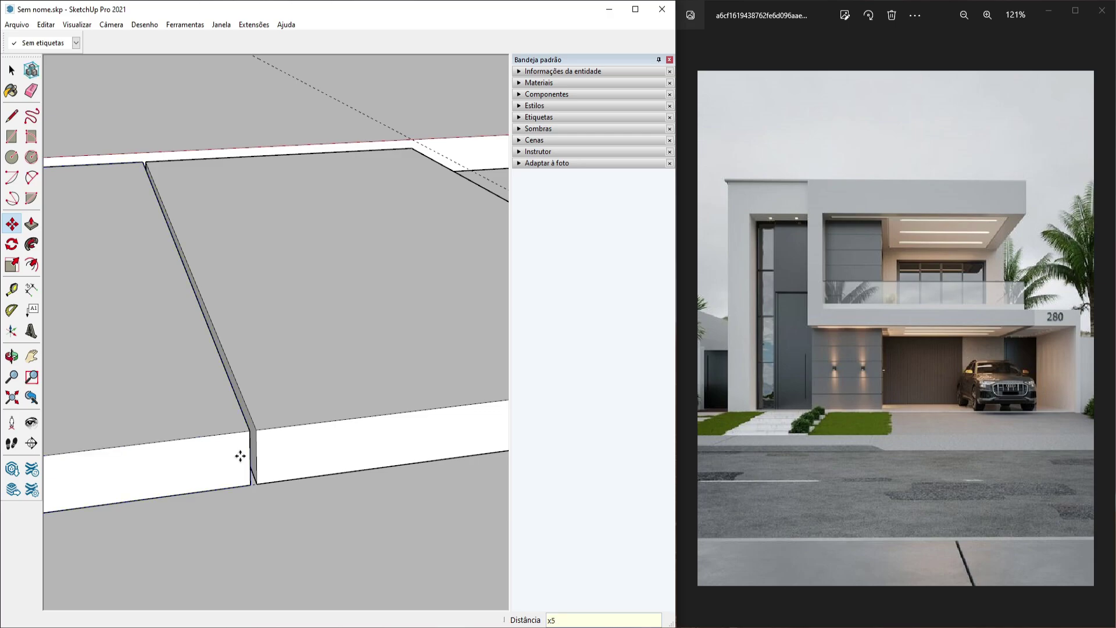
# Draw a driveway rectangle of about 4.84 m by 3 m between the two paver rows, leaving a thin joint at each side
pyautogui.scroll(-12, 240, 456)
pyautogui.moveTo(233, 460); pyautogui.dragTo(287, 454, button='middle')
pyautogui.scroll(6, 372, 392)
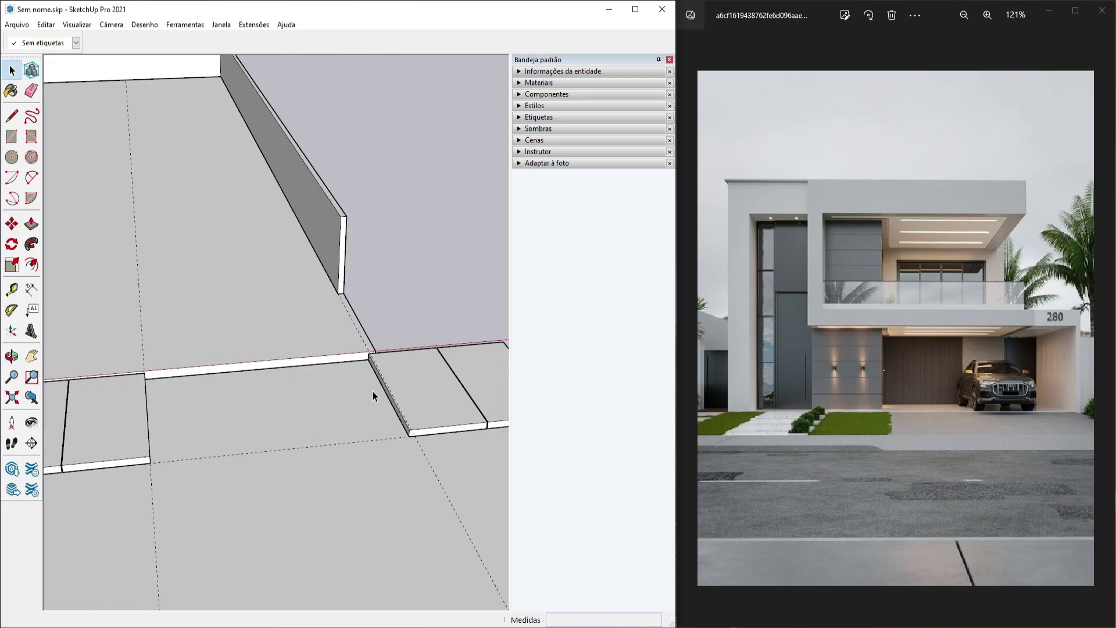
pyautogui.press('r')
pyautogui.click(369, 337)
pyautogui.scroll(-3, 369, 339)
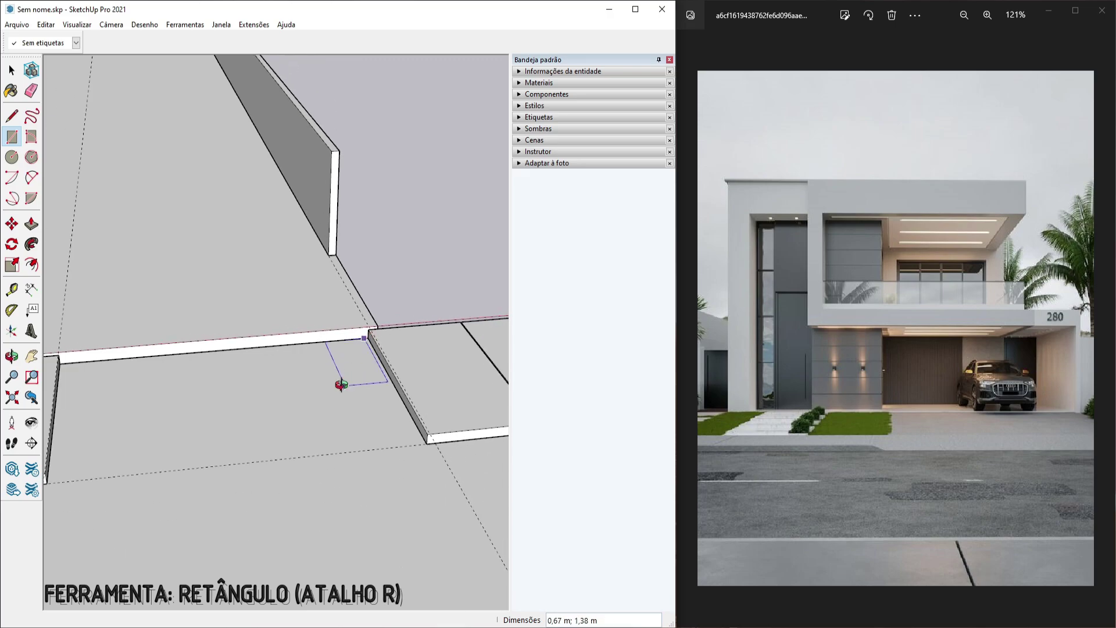
pyautogui.moveTo(341, 383); pyautogui.dragTo(372, 412, button='middle')
pyautogui.scroll(3, 152, 441)
pyautogui.click(163, 447)
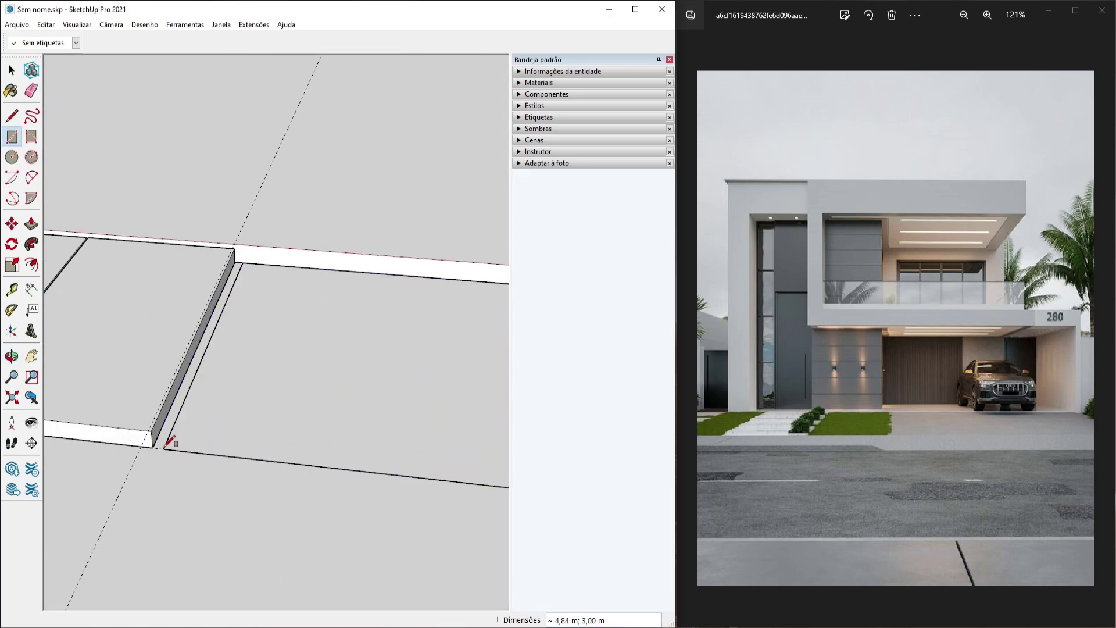
# Extrude the driveway rectangle upward to the height of the neighbouring paver
pyautogui.press('space')
pyautogui.press('p')
pyautogui.click(167, 446)
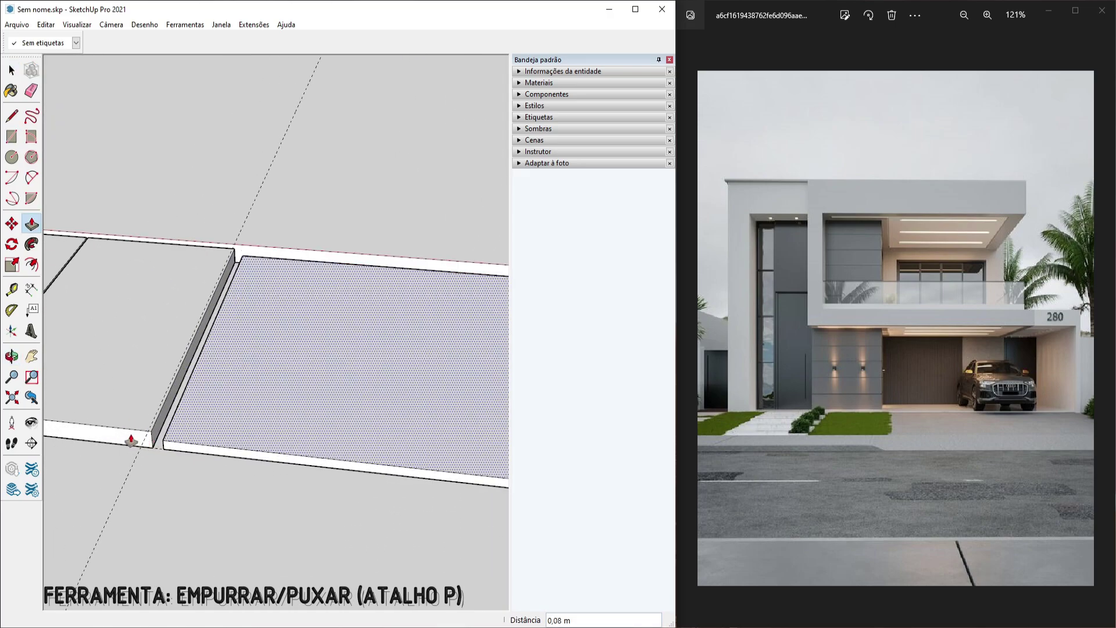
pyautogui.click(154, 439)
pyautogui.press('space')
# Place guide lines on the driveway slab parallel to its two short side edges, the first 0.30 m inward
pyautogui.moveTo(224, 441); pyautogui.dragTo(216, 444, button='middle')
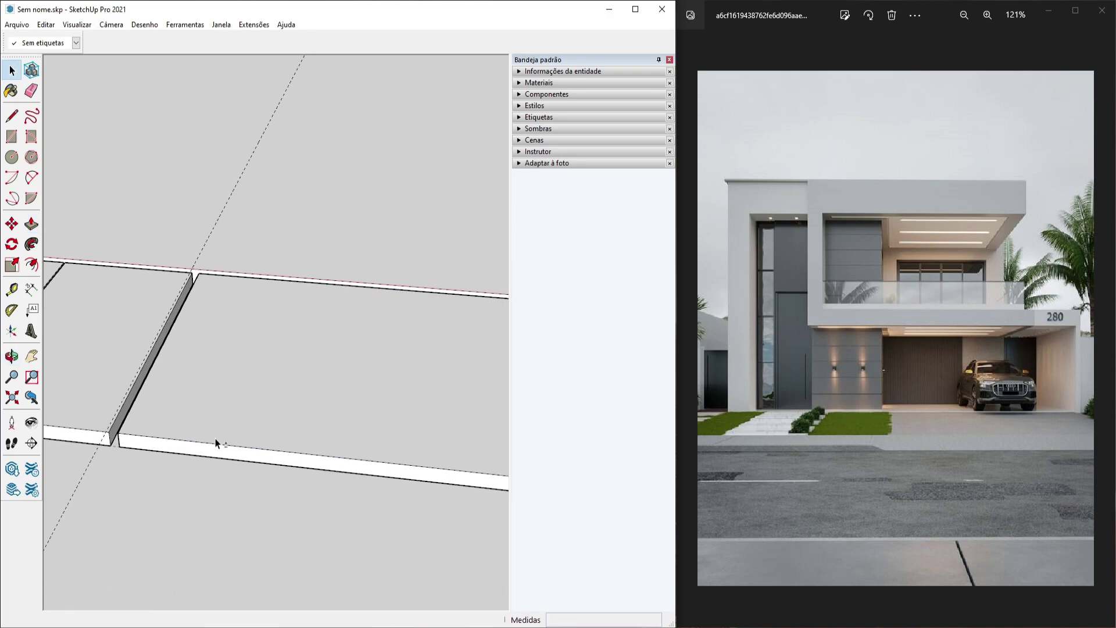
pyautogui.press('t')
pyautogui.moveTo(114, 416); pyautogui.dragTo(77, 329, button='middle')
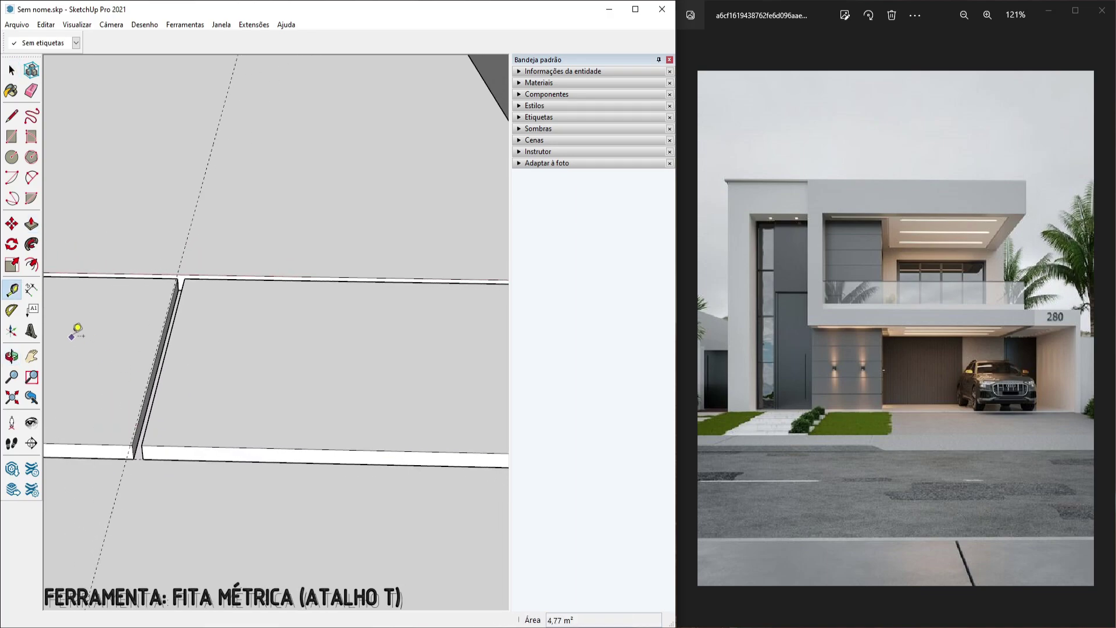
pyautogui.scroll(1, 169, 375)
pyautogui.click(157, 378)
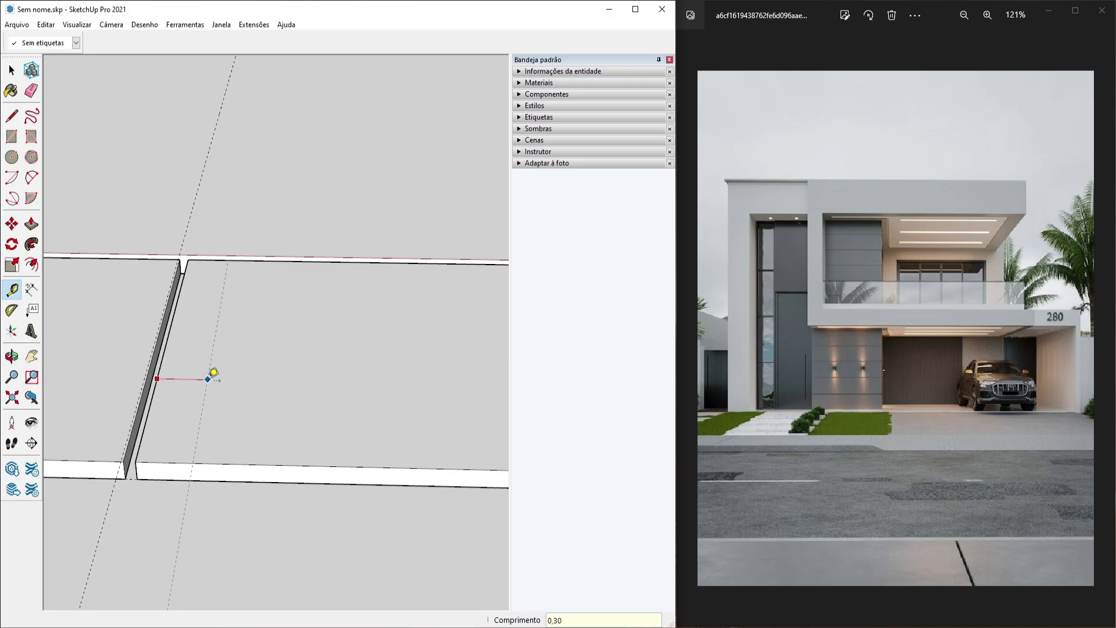
pyautogui.scroll(-3, 209, 380)
pyautogui.keyDown('shift'); pyautogui.moveTo(328, 401); pyautogui.dragTo(163, 402, button='middle'); pyautogui.keyUp('shift')
pyautogui.scroll(3, 425, 384)
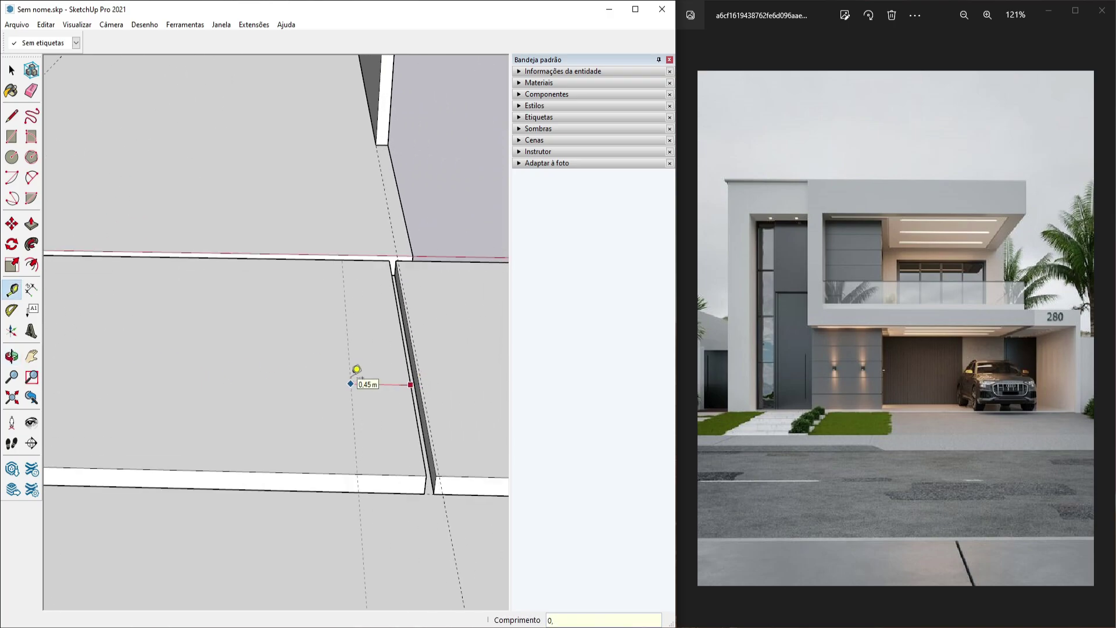
# Place guide lines parallel to the driveway slab's street edge, 0.60 m inward on top and 0.03 m above the base on the front face
pyautogui.moveTo(356, 370); pyautogui.dragTo(368, 417, button='middle')
pyautogui.click(363, 421)
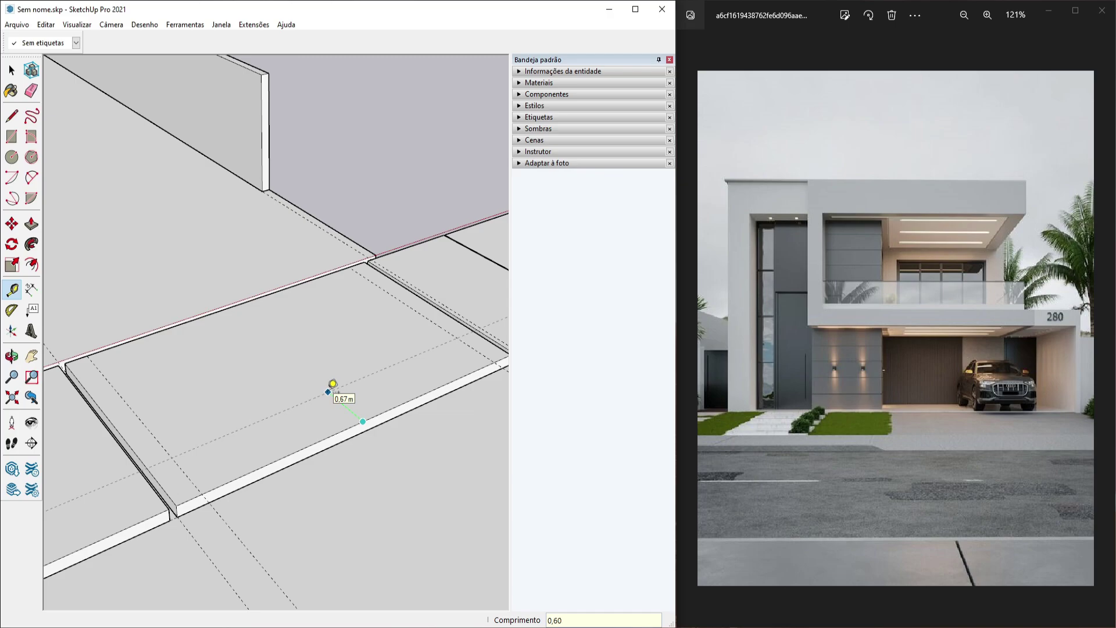
pyautogui.press('space')
pyautogui.scroll(3, 346, 426)
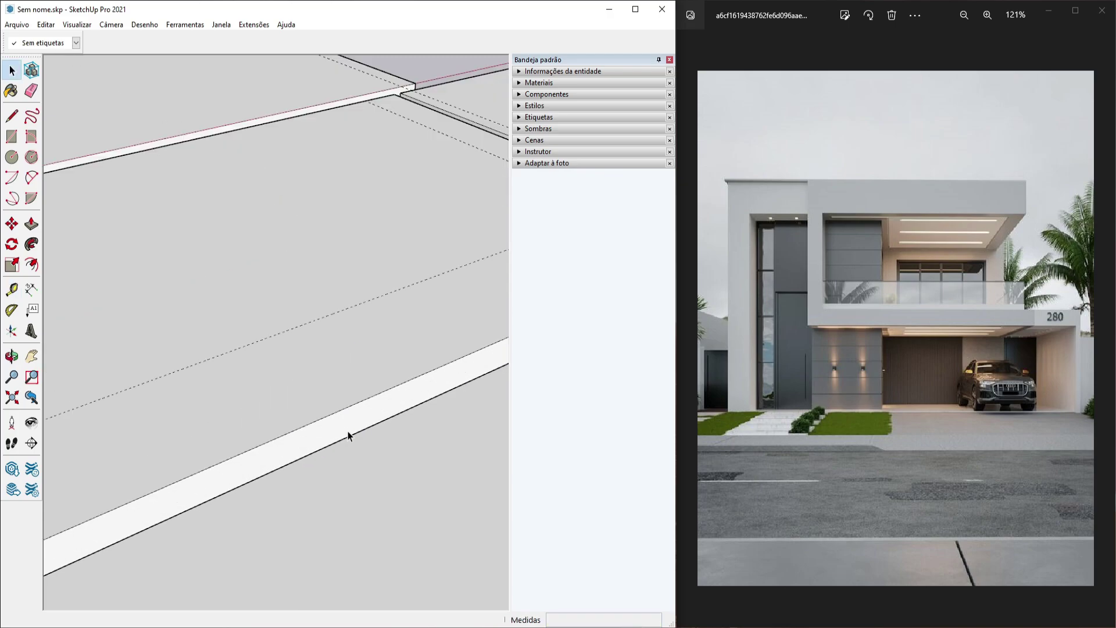
pyautogui.press('t')
pyautogui.click(356, 433)
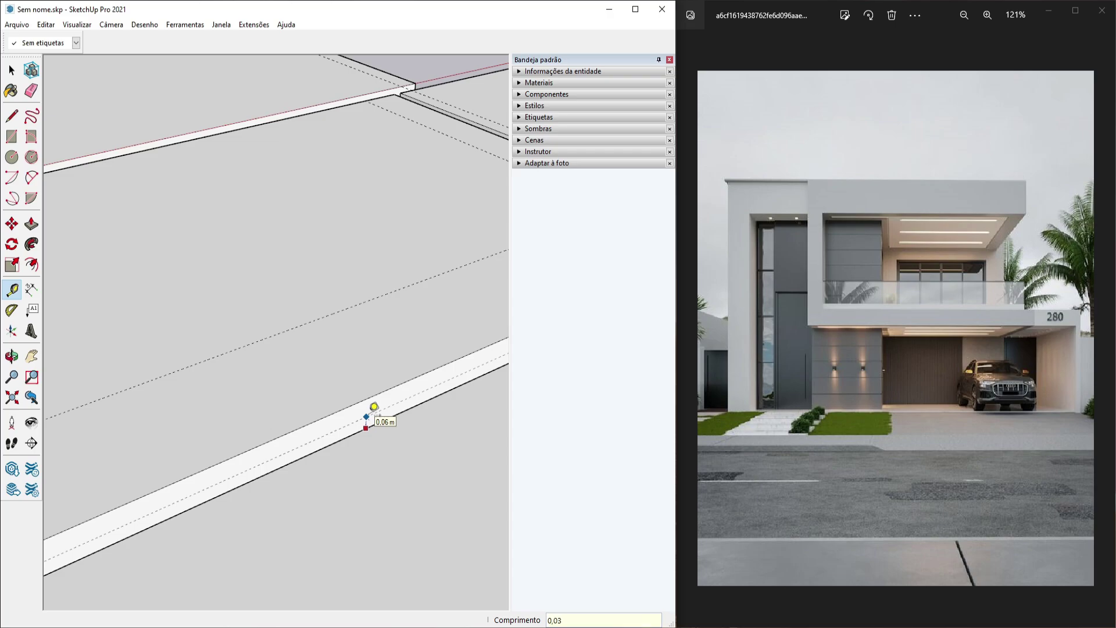
# Draw a rectangle of about 4.24 m by 0.60 m between the guides along the driveway slab's street edge
pyautogui.moveTo(374, 406); pyautogui.dragTo(294, 386, button='middle')
pyautogui.click(294, 386)
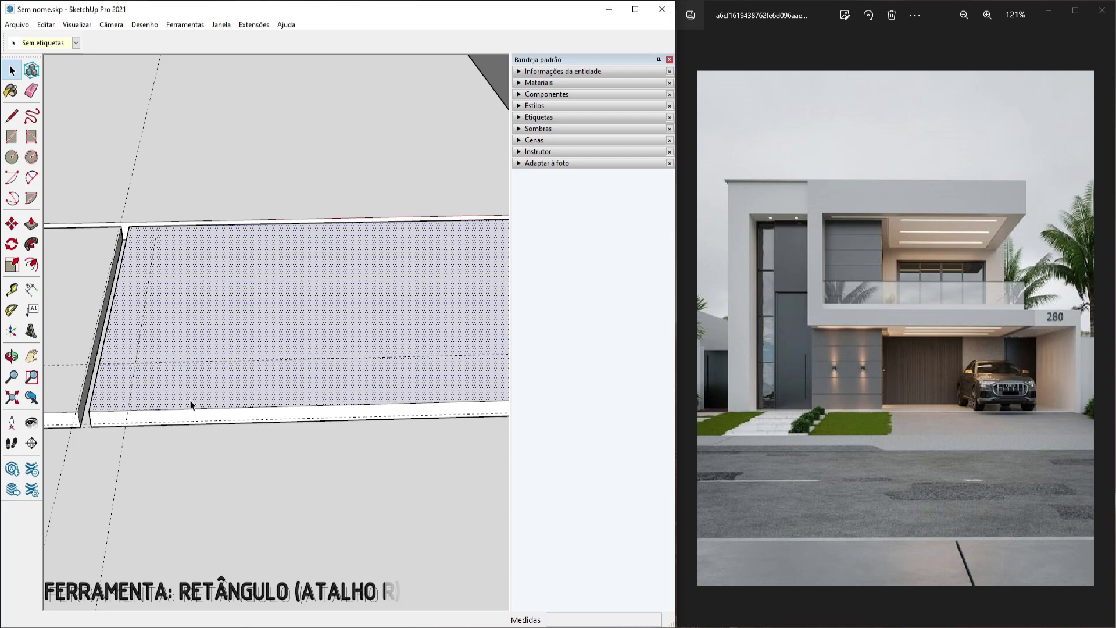
pyautogui.press('r')
pyautogui.click(134, 363)
pyautogui.scroll(-4, 137, 363)
pyautogui.scroll(4, 401, 379)
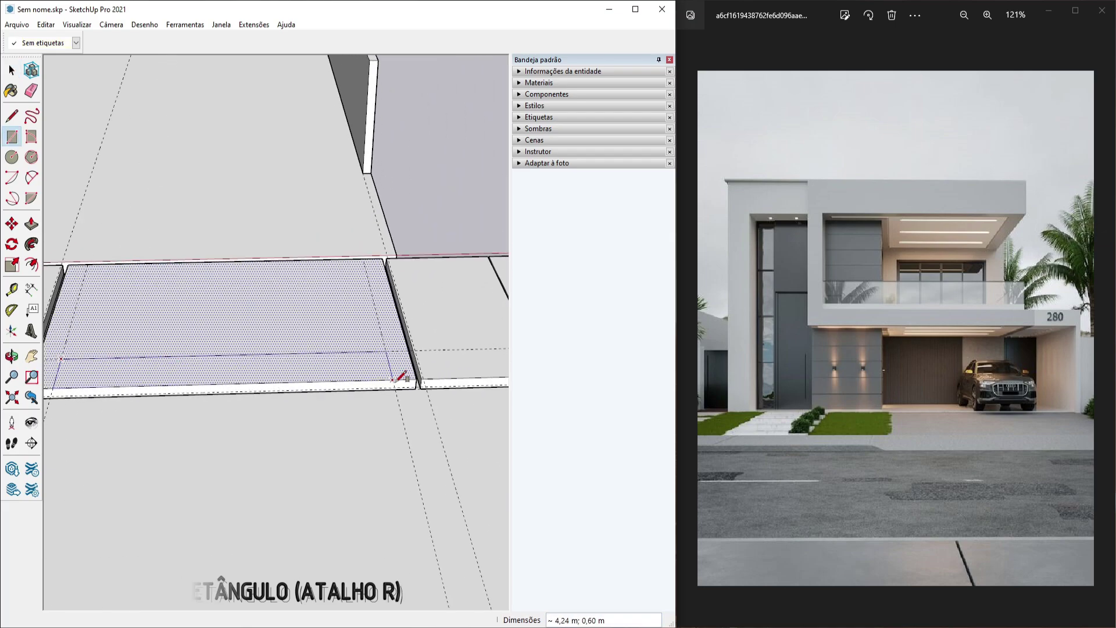
pyautogui.click(400, 376)
# Push the rectangle down 0.12 m into the driveway slab to the guide just above its base
pyautogui.press('space')
pyautogui.click(345, 372)
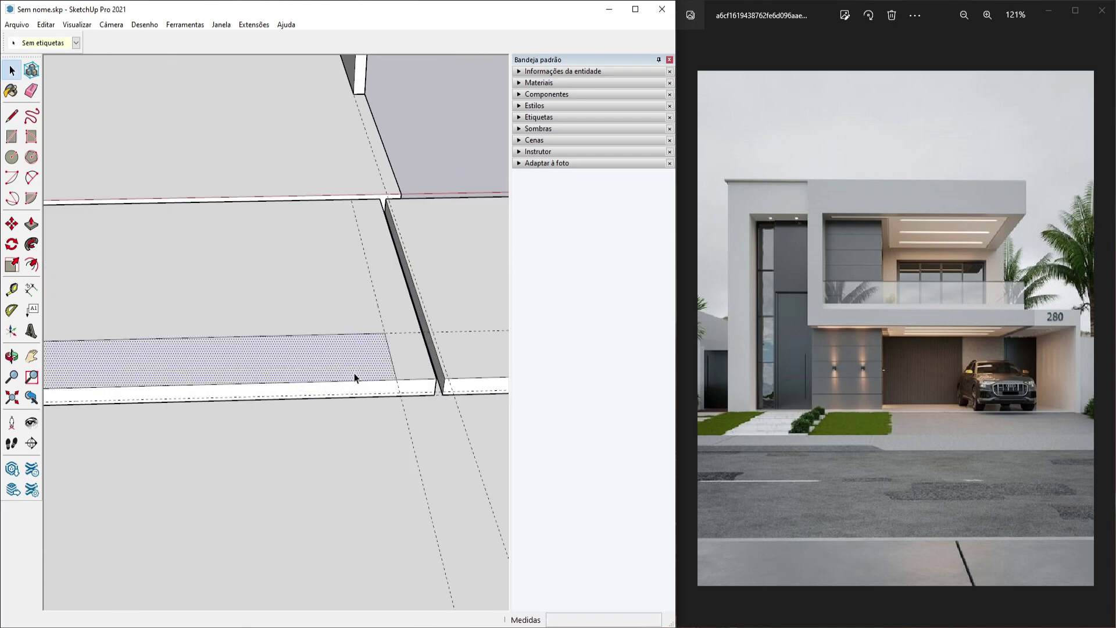
pyautogui.press('p')
pyautogui.click(358, 381)
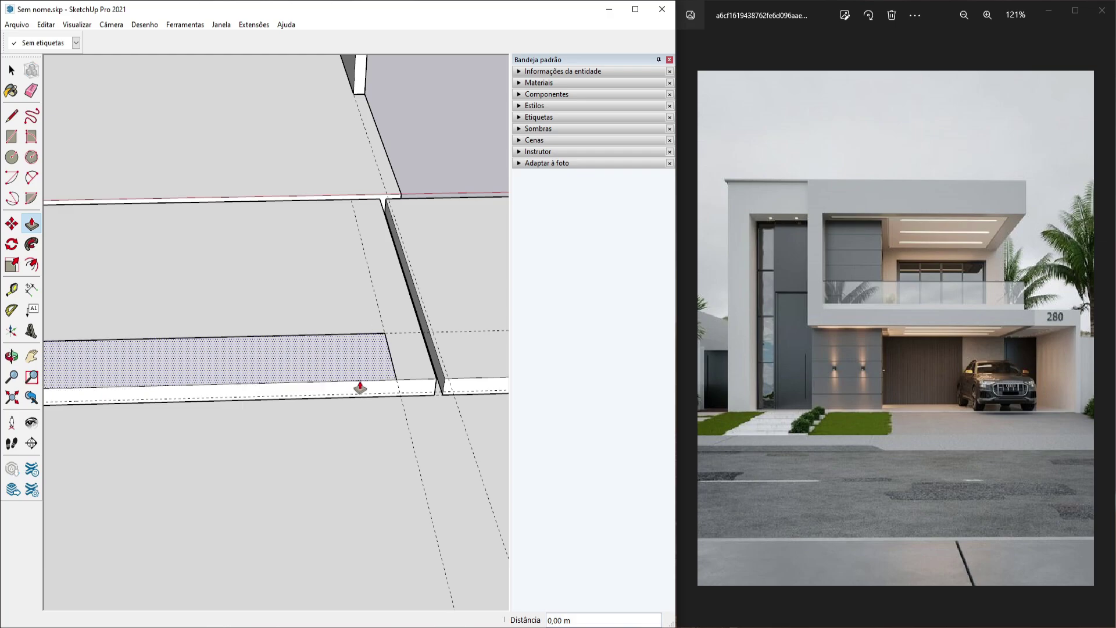
pyautogui.scroll(2, 374, 393)
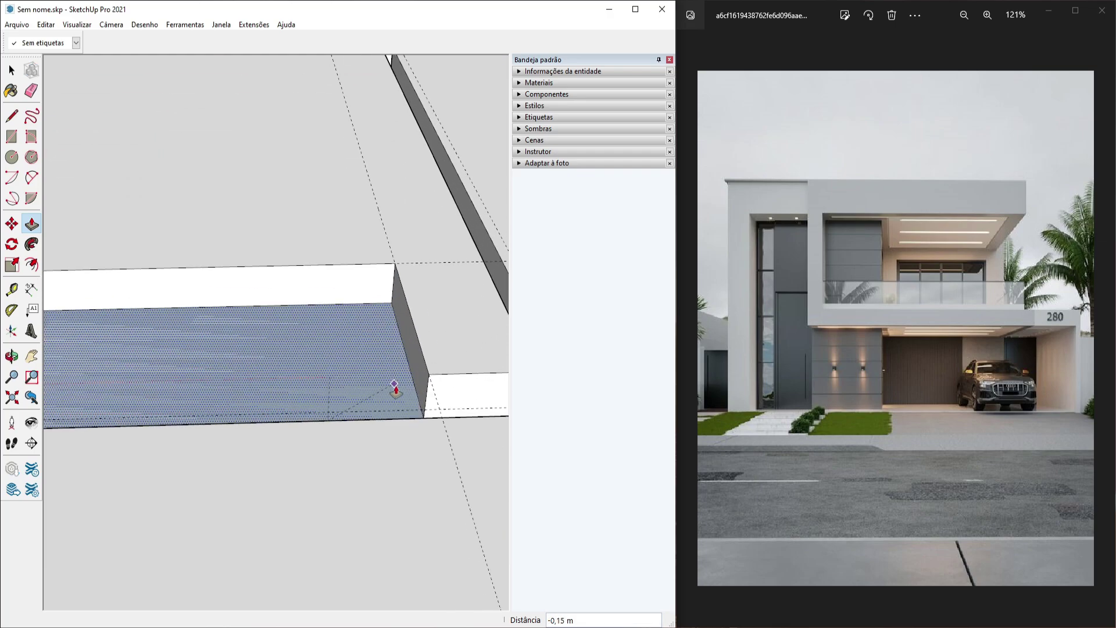
pyautogui.scroll(2, 391, 386)
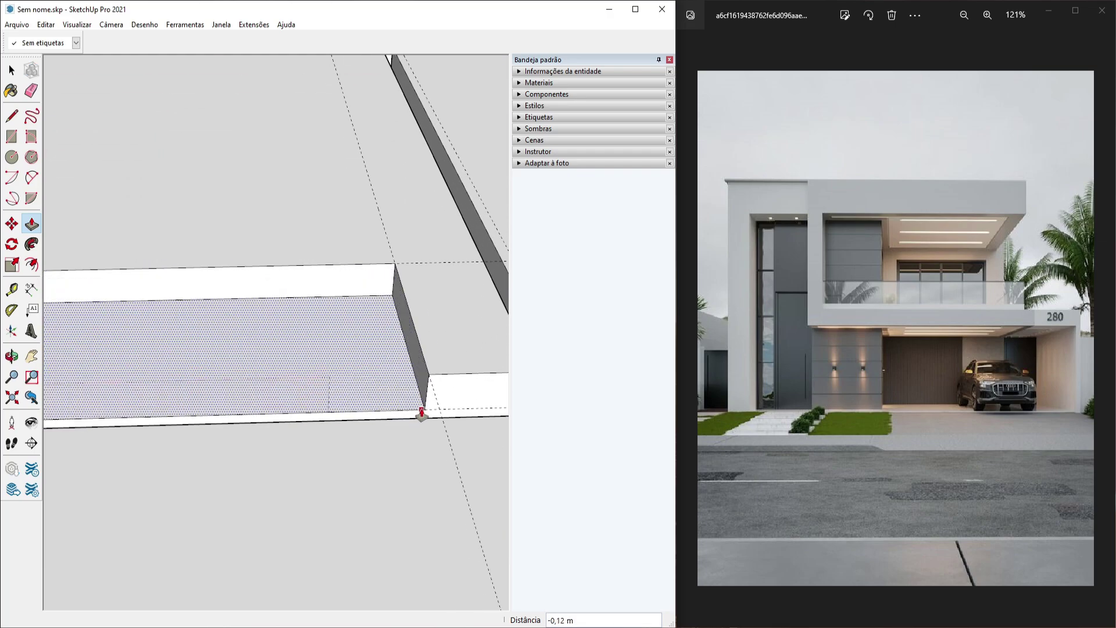
pyautogui.click(415, 413)
pyautogui.moveTo(414, 413); pyautogui.dragTo(148, 286, button='middle')
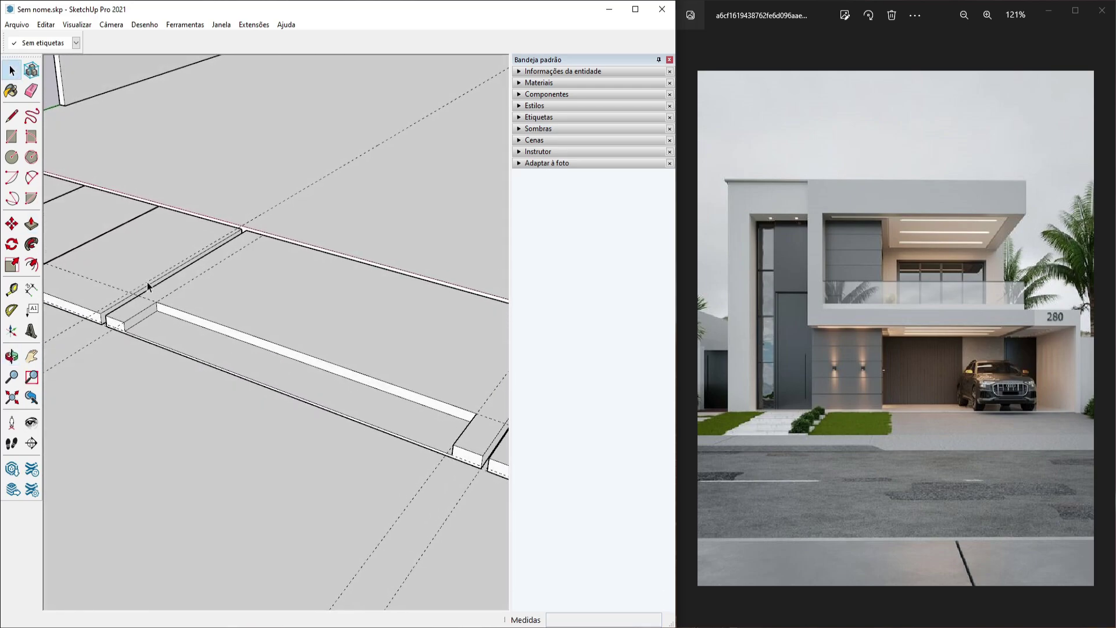
# Draw a diagonal line on the recess's short side face from its lower front corner to its upper rear corner
pyautogui.click(12, 116)
pyautogui.scroll(3, 127, 333)
pyautogui.scroll(1, 127, 333)
pyautogui.click(92, 329)
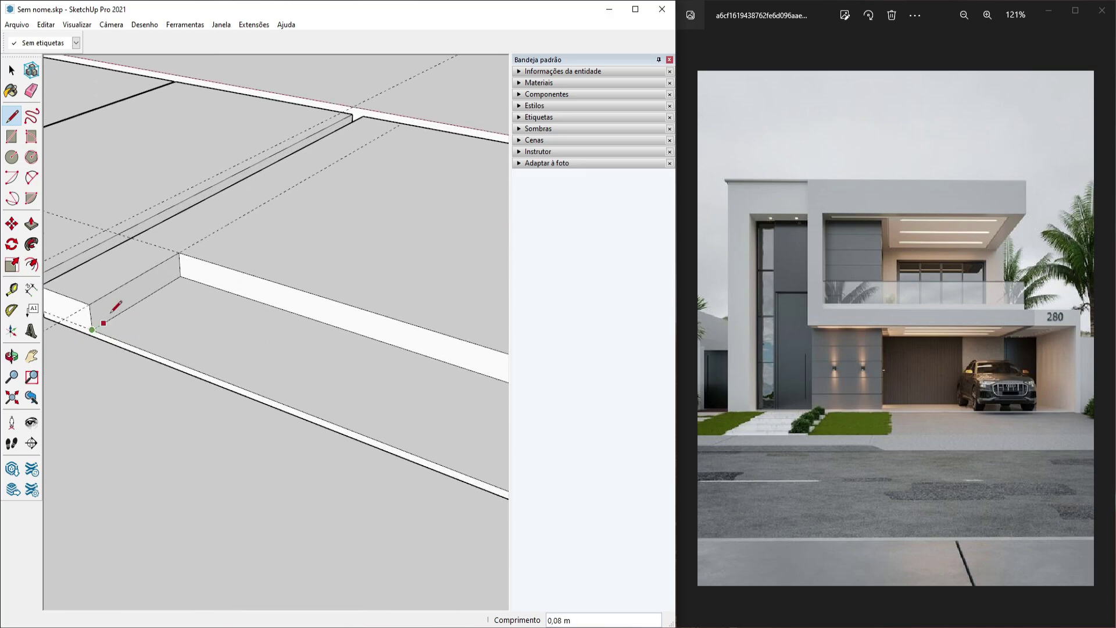
pyautogui.click(179, 253)
pyautogui.press('space')
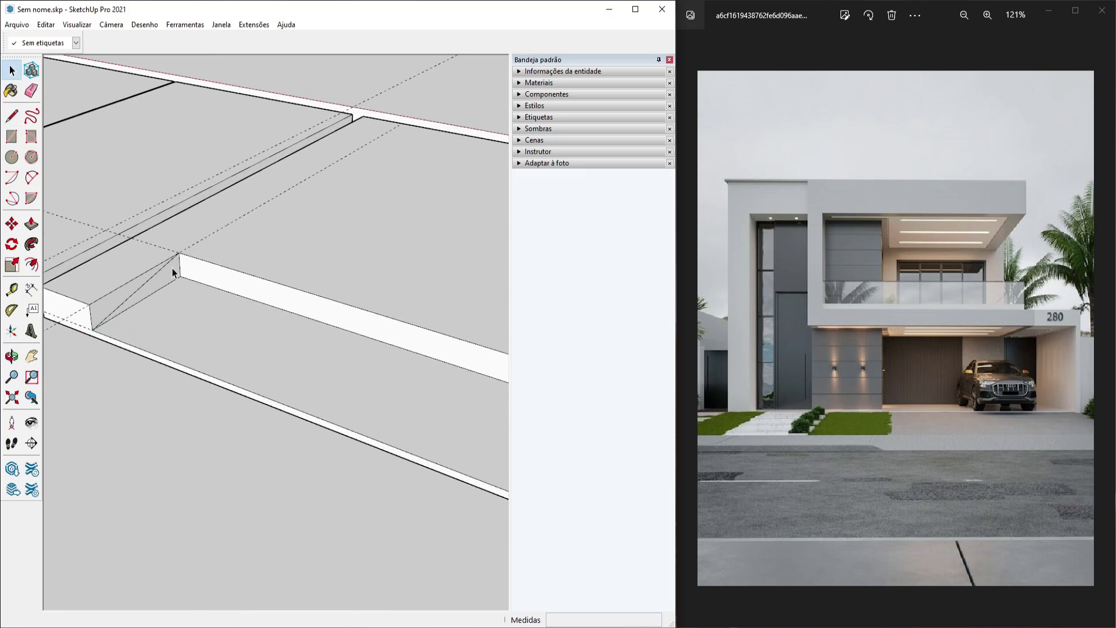
# Extrude the triangular side face across the full length of the recess to form the sloped ramp
pyautogui.press('p')
pyautogui.moveTo(163, 279); pyautogui.dragTo(226, 389, button='middle')
pyautogui.click(357, 351)
pyautogui.click(403, 344)
pyautogui.press('space')
pyautogui.scroll(6, 204, 343)
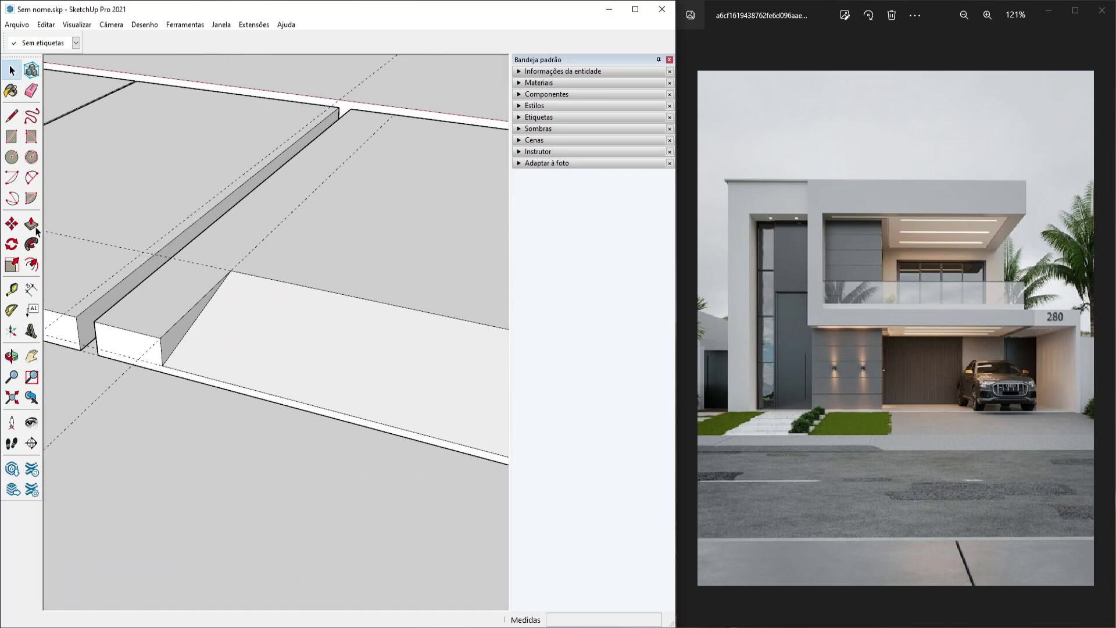
# Move the upper front corner at each end of the ramp outward to the slab's outer corner, forming sloped flares
pyautogui.click(12, 224)
pyautogui.scroll(1, 161, 340)
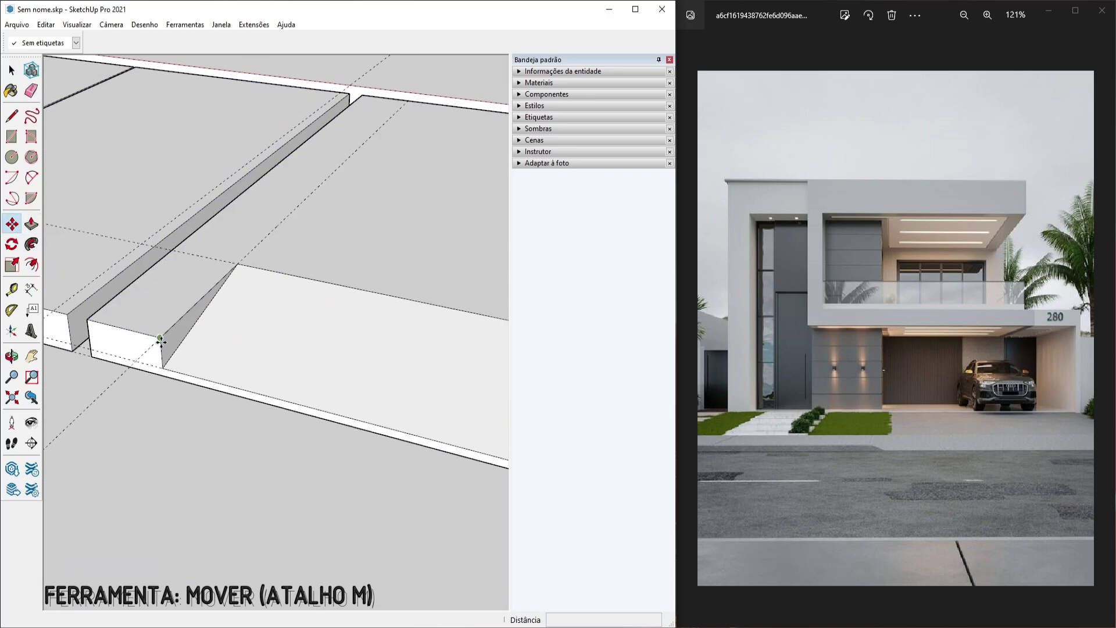
pyautogui.scroll(2, 161, 341)
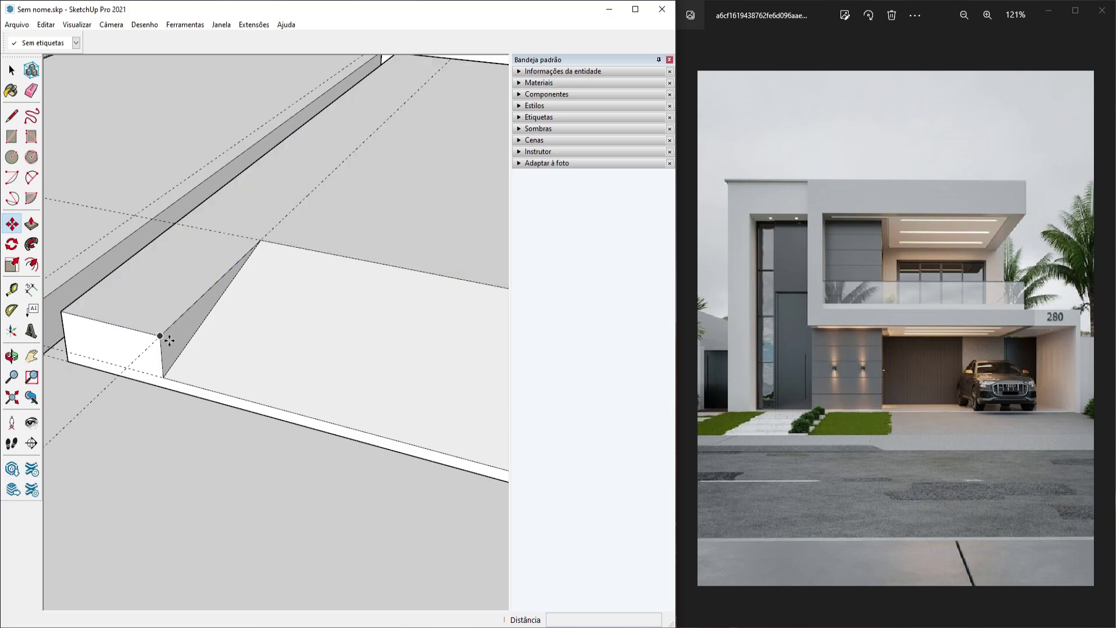
pyautogui.moveTo(148, 346); pyautogui.dragTo(163, 338, button='middle')
pyautogui.moveTo(163, 339); pyautogui.dragTo(76, 321)
pyautogui.moveTo(76, 321); pyautogui.dragTo(319, 388, button='middle')
pyautogui.moveTo(321, 395); pyautogui.dragTo(397, 379)
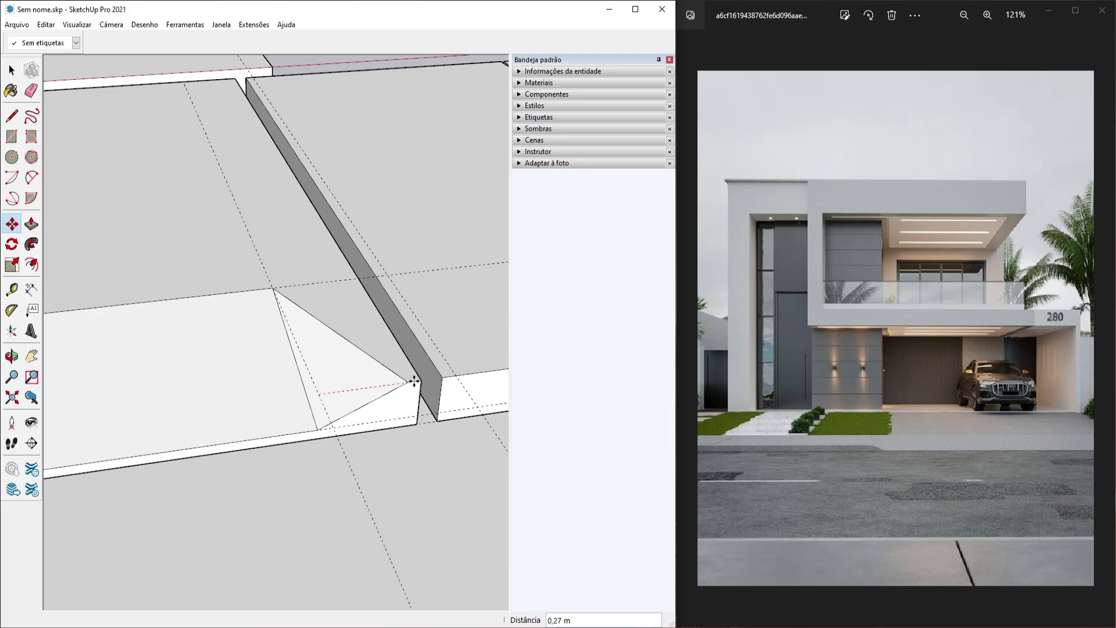
pyautogui.press('space')
pyautogui.moveTo(397, 379); pyautogui.dragTo(448, 447, button='middle')
pyautogui.press('space')
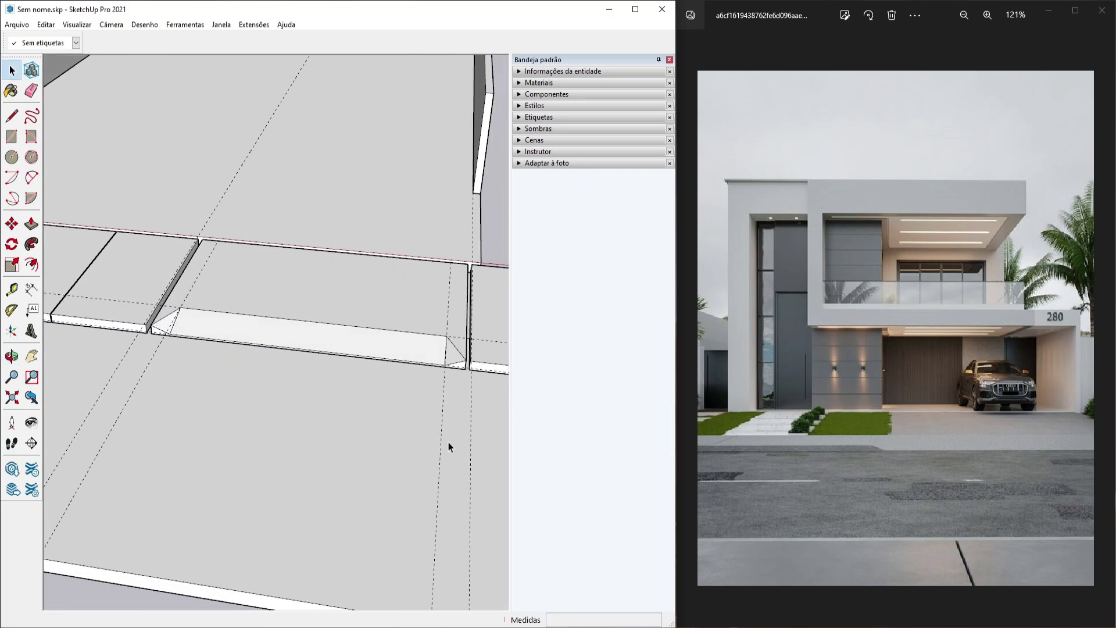
# Erase the guide lines around the driveway slab and paver rows
pyautogui.click(31, 90)
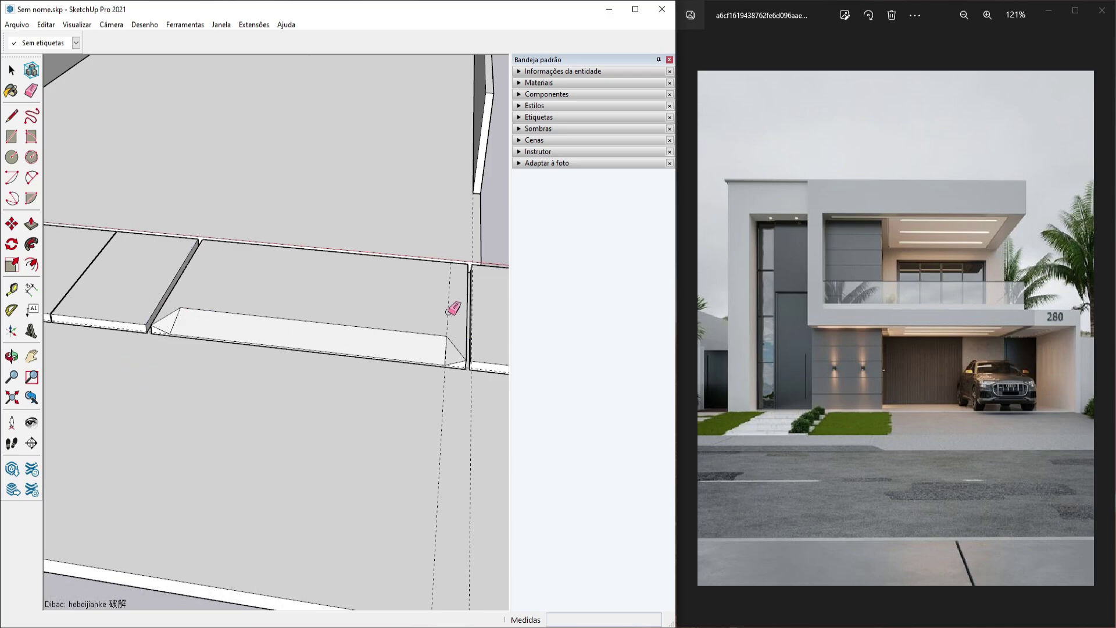
pyautogui.scroll(3, 462, 372)
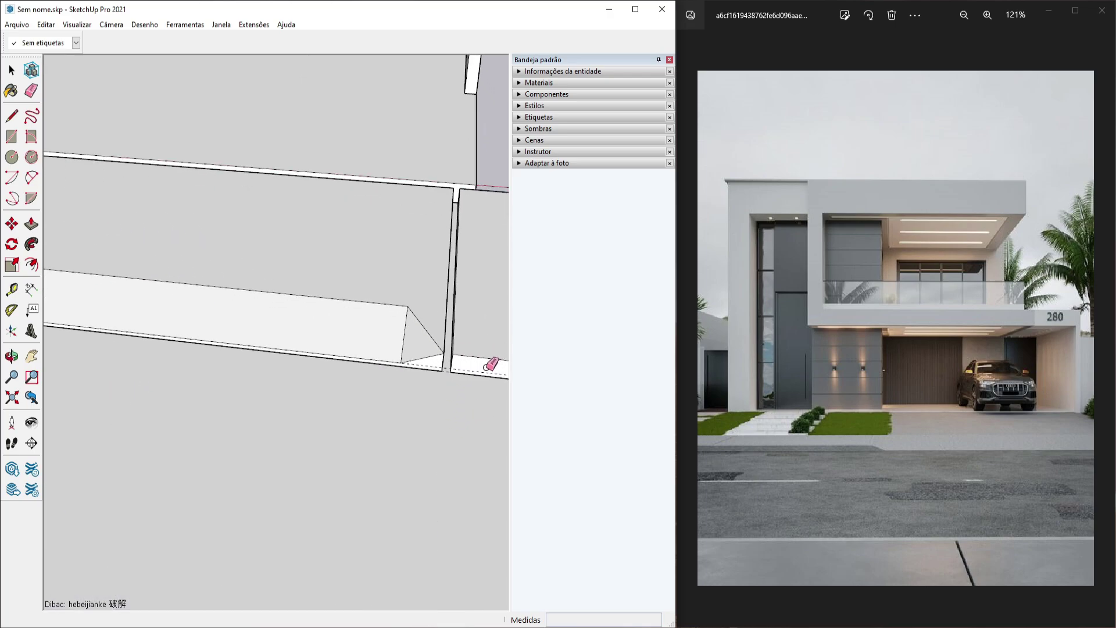
pyautogui.press('space')
pyautogui.moveTo(473, 369)
pyautogui.mouseDown(button='middle')
pyautogui.moveTo(352, 374)
pyautogui.moveTo(508, 387)
pyautogui.mouseUp(button='middle')
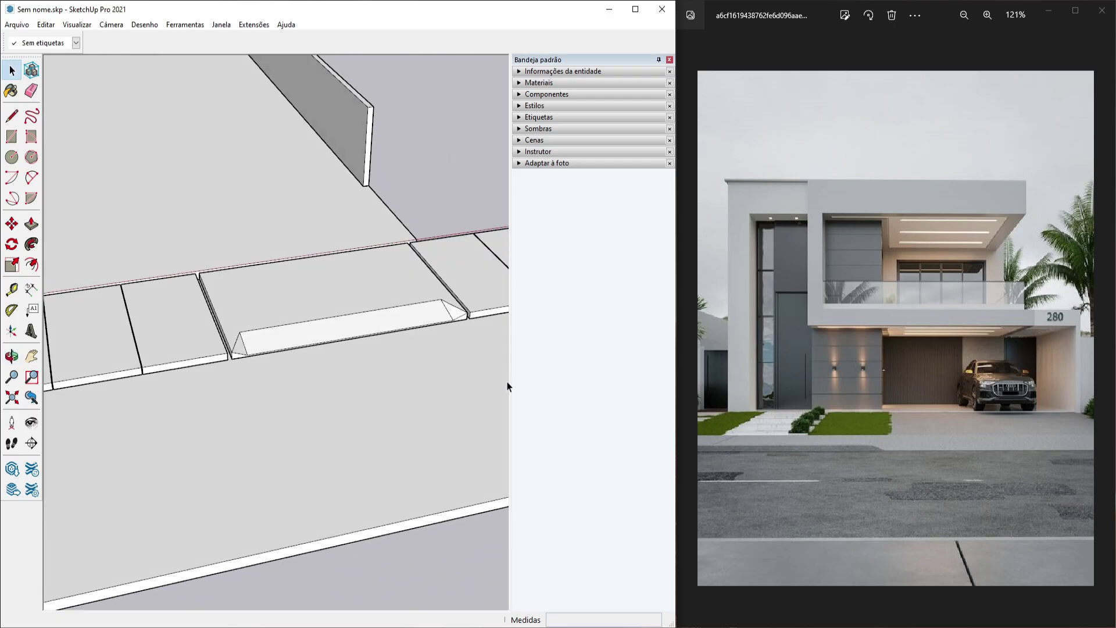
# Select the whole driveway slab with its ramp and make it a group
pyautogui.doubleClick(361, 292)
pyautogui.rightClick(359, 283)
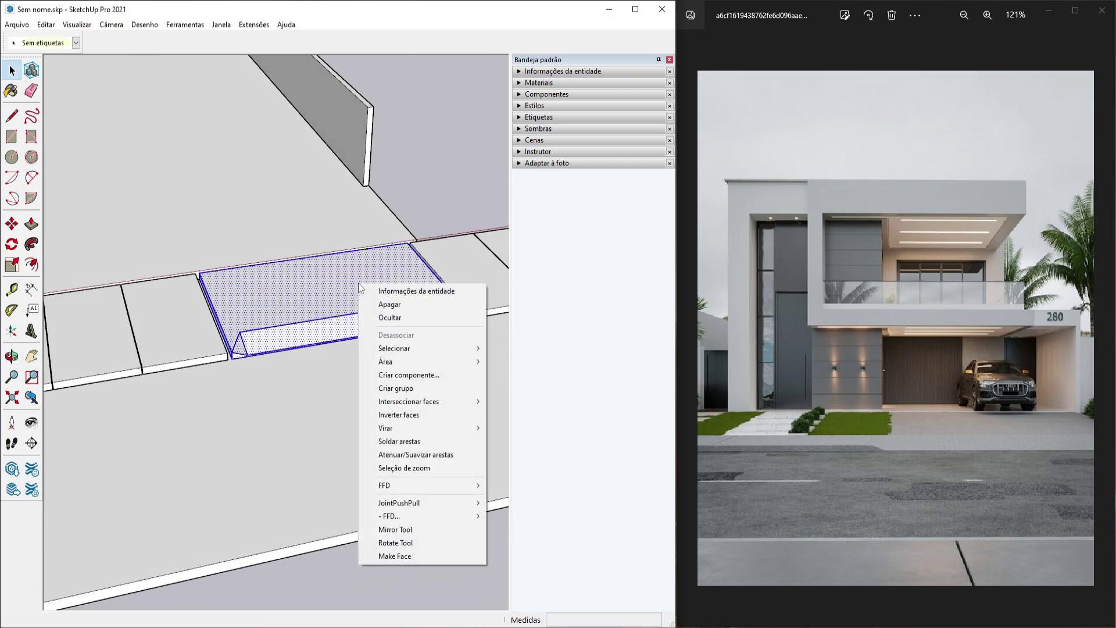
pyautogui.click(396, 388)
# Draw a 0.15 m high rectangle on the street face of the longer paver row, from its outer end to the driveway joint
pyautogui.moveTo(239, 360); pyautogui.dragTo(442, 372, button='middle')
pyautogui.press('r')
pyautogui.scroll(5, 157, 312)
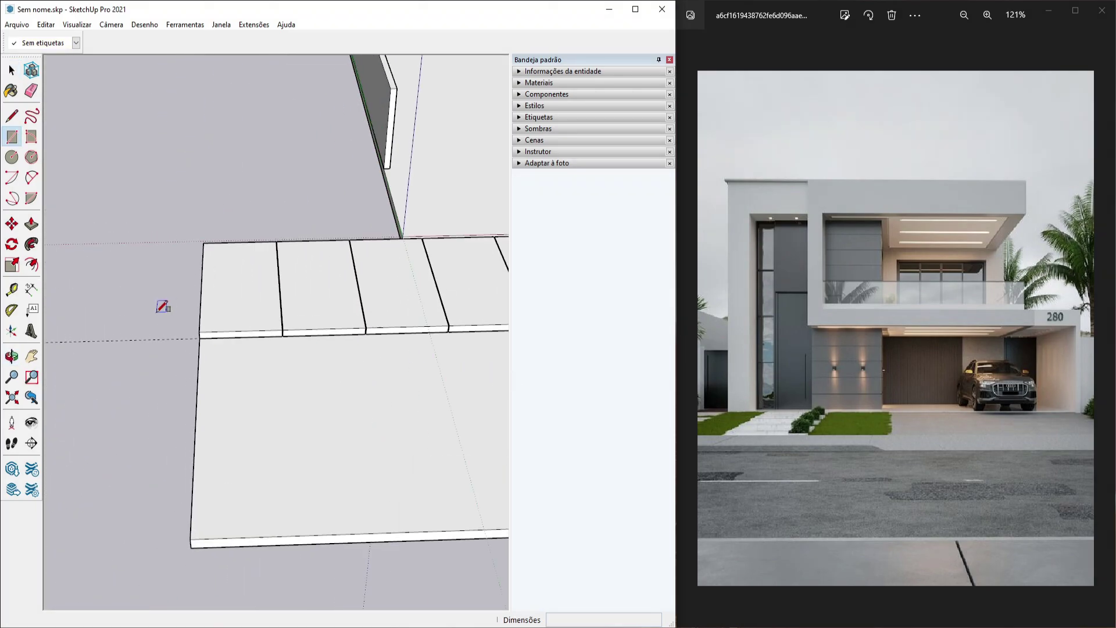
pyautogui.click(213, 340)
pyautogui.scroll(-8, 212, 340)
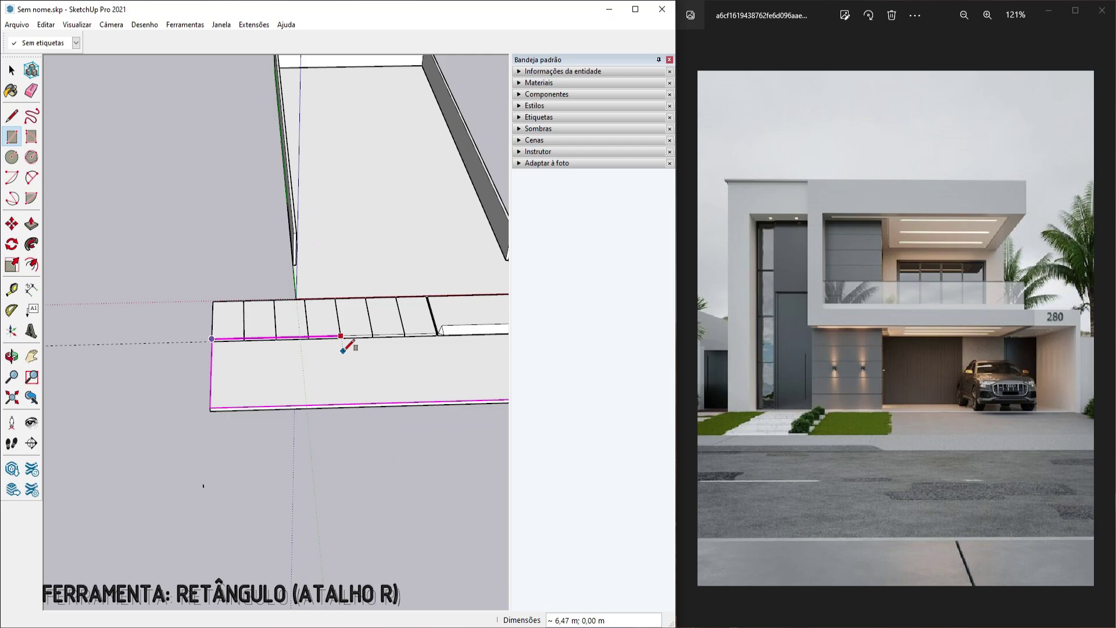
pyautogui.keyDown('shift'); pyautogui.moveTo(342, 353); pyautogui.dragTo(169, 381, button='middle'); pyautogui.keyUp('shift')
pyautogui.scroll(3, 243, 369)
pyautogui.scroll(5, 249, 365)
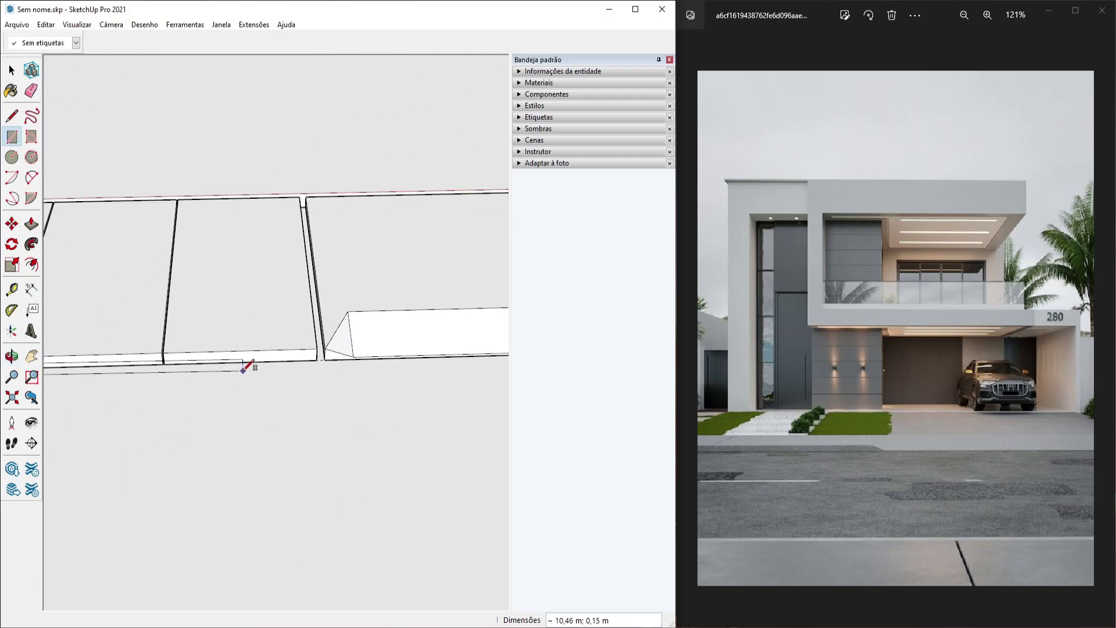
pyautogui.click(320, 359)
# Extrude the rectangle on the longer paver row's street face outward 0.05 m to form a curb
pyautogui.press('space')
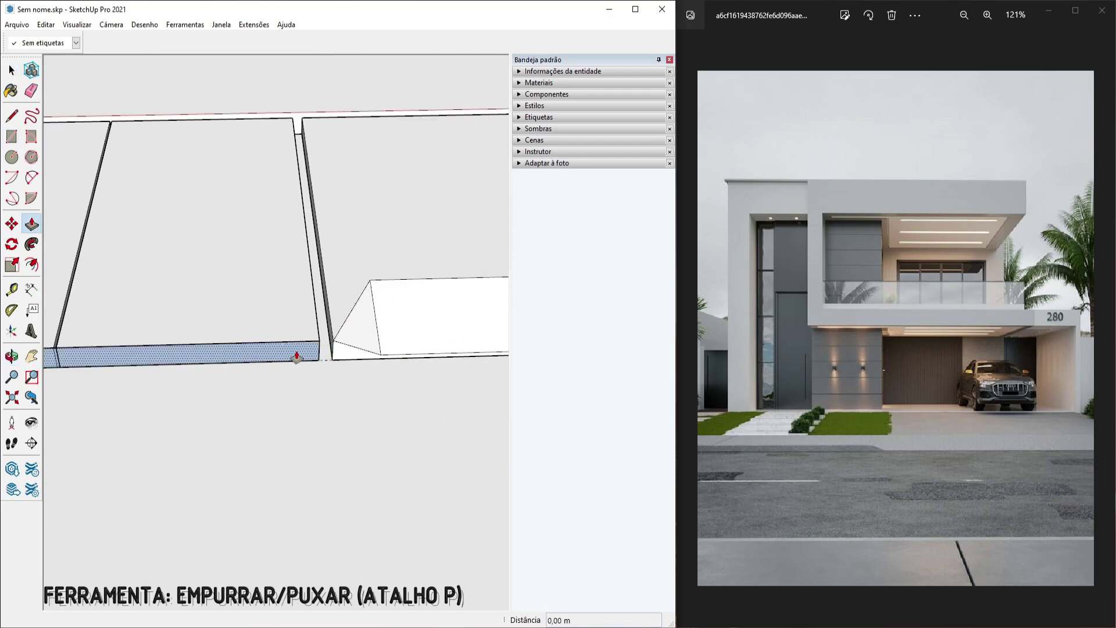
pyautogui.press('p')
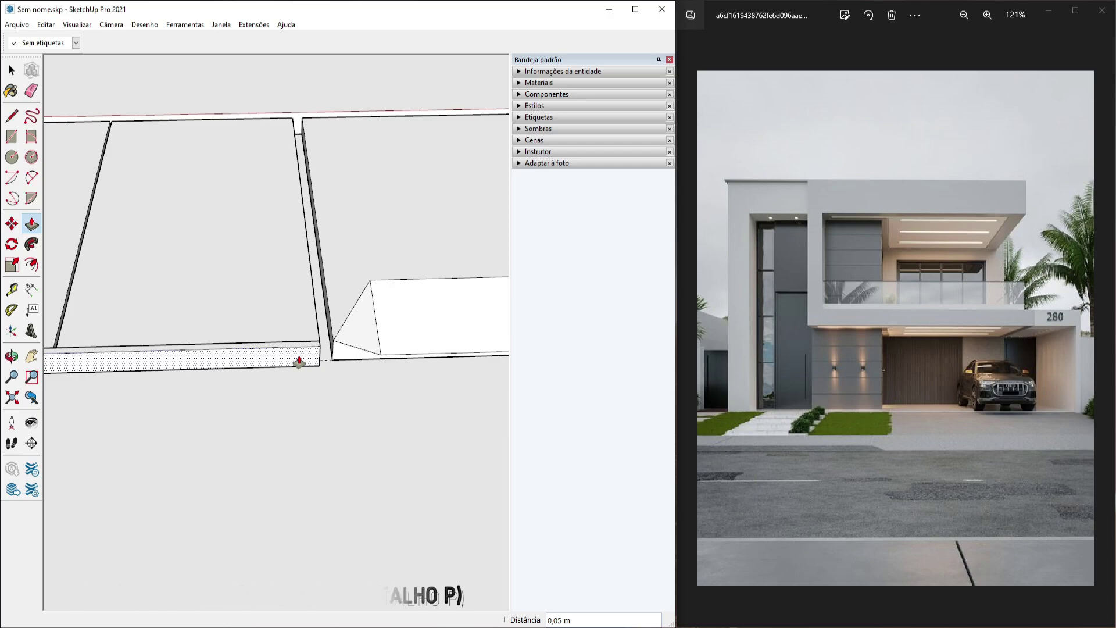
pyautogui.click(299, 361)
pyautogui.write('0,05')
pyautogui.press('Return')
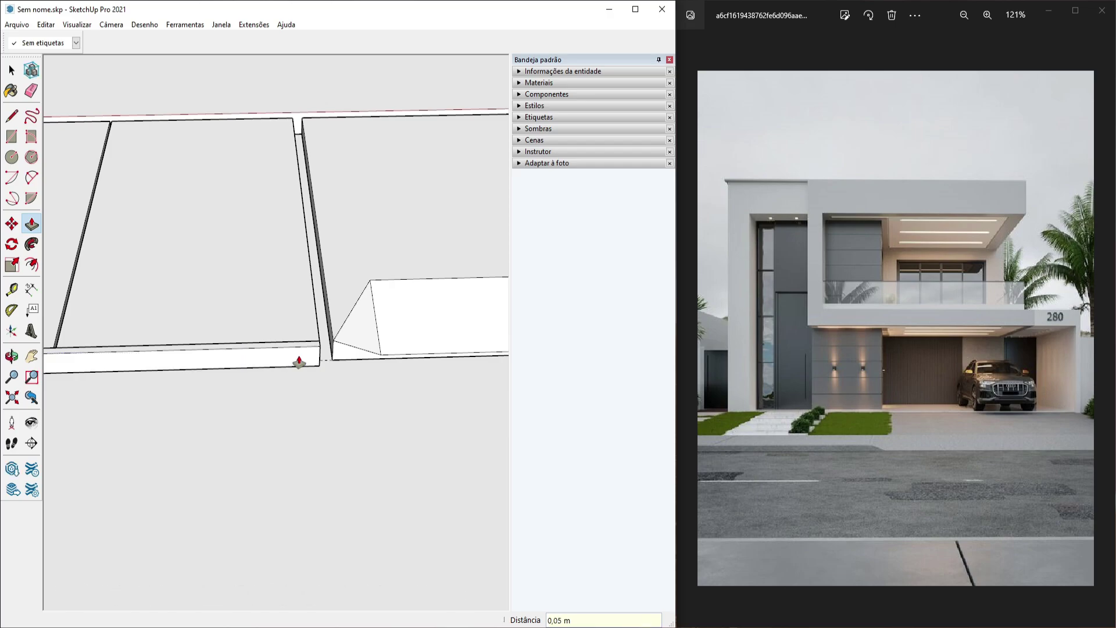
# Select the whole curb along the longer paver row and make it a group
pyautogui.press('space')
pyautogui.moveTo(196, 356); pyautogui.dragTo(323, 349, button='middle')
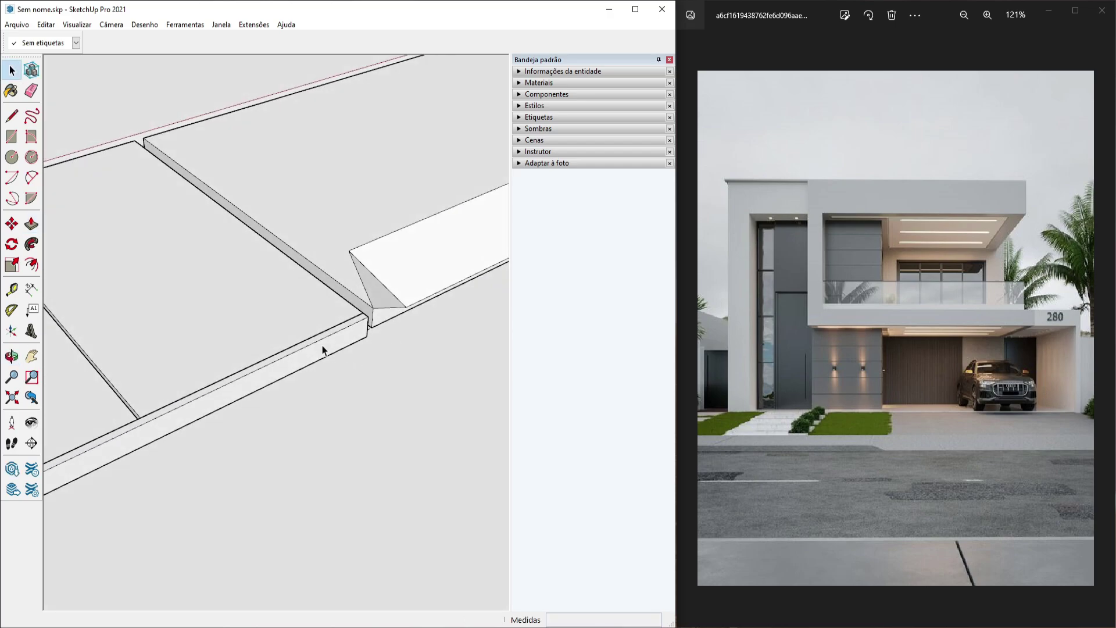
pyautogui.click(324, 349)
pyautogui.rightClick(323, 346)
pyautogui.click(353, 449)
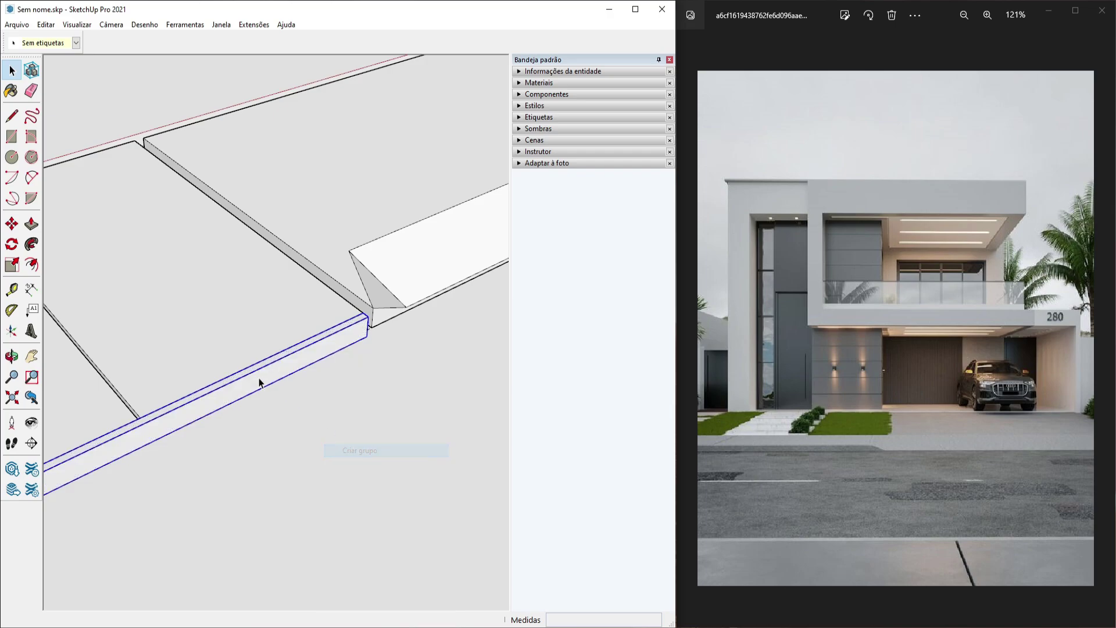
# Draw a curb face across the shorter paver row's street side and extrude it outward like the first curb
pyautogui.moveTo(262, 381); pyautogui.dragTo(354, 355, button='middle')
pyautogui.keyDown('shift'); pyautogui.moveTo(127, 354); pyautogui.dragTo(272, 347, button='middle'); pyautogui.keyUp('shift')
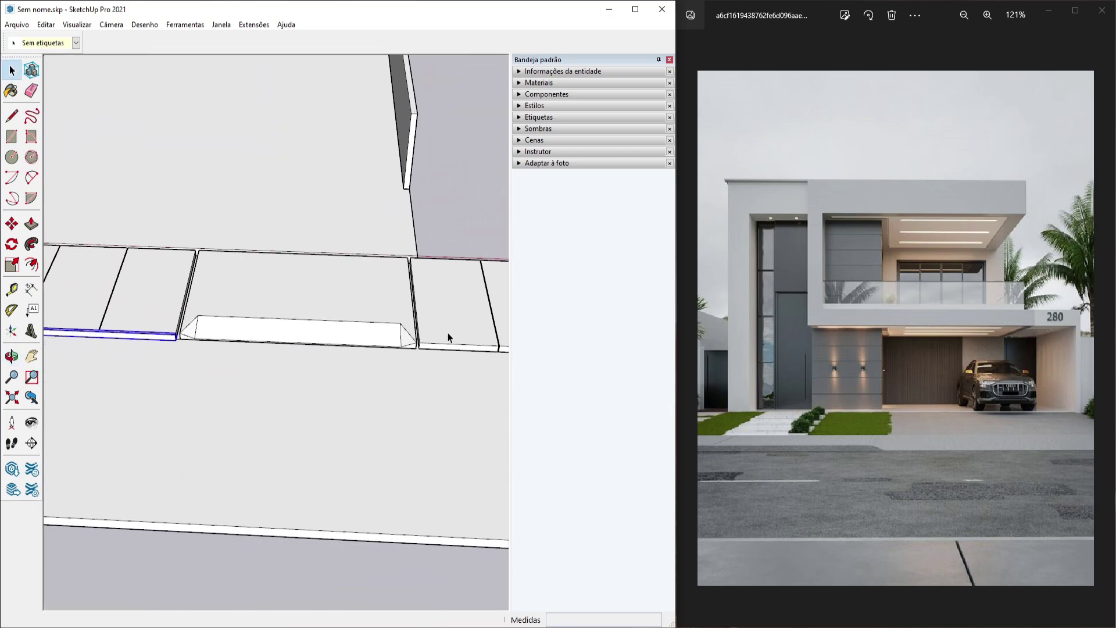
pyautogui.scroll(2, 436, 355)
pyautogui.moveTo(428, 369); pyautogui.dragTo(465, 379, button='middle')
pyautogui.click(464, 380)
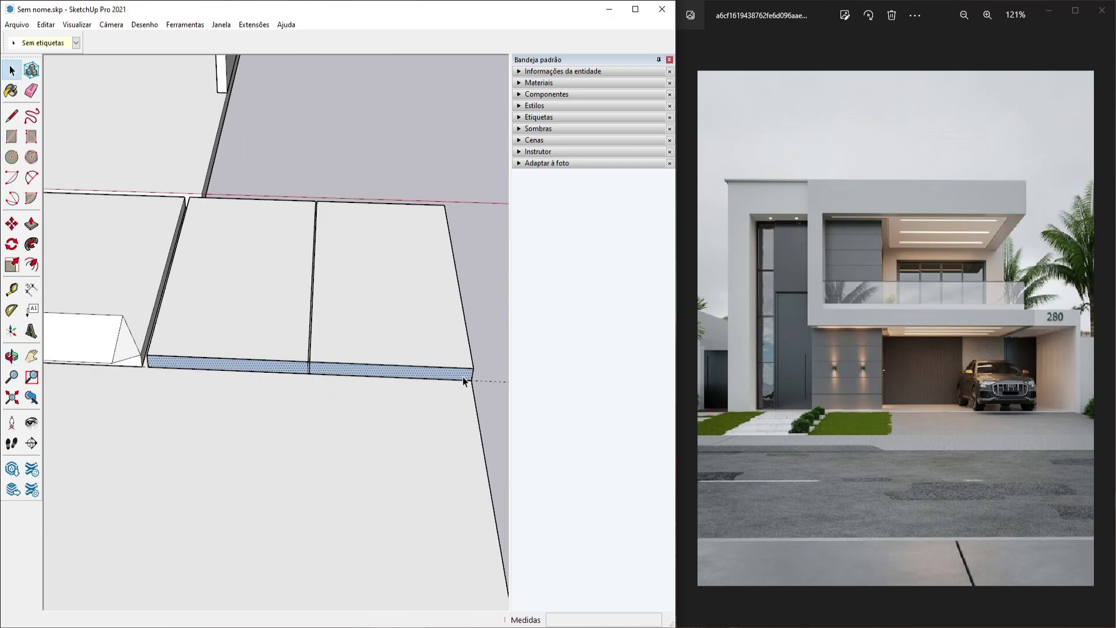
pyautogui.press('p')
pyautogui.click(465, 380)
# Select the whole curb along the shorter paver row and make it a group
pyautogui.press('space')
pyautogui.tripleClick(466, 379)
pyautogui.rightClick(466, 381)
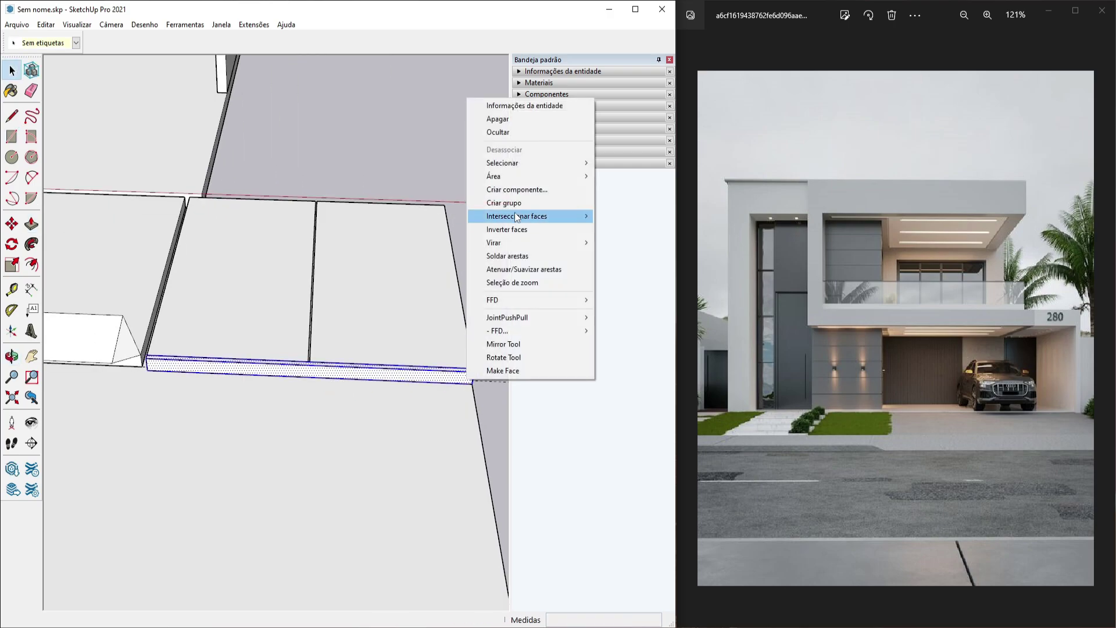
pyautogui.click(507, 202)
pyautogui.click(487, 370)
# Copy the driveway slab's street-side face from inside its group and paste it outside the group, aligned to the slab's lower corner
pyautogui.moveTo(489, 383); pyautogui.dragTo(365, 366, button='middle')
pyautogui.moveTo(220, 363); pyautogui.dragTo(225, 408, button='middle')
pyautogui.scroll(5, 226, 408)
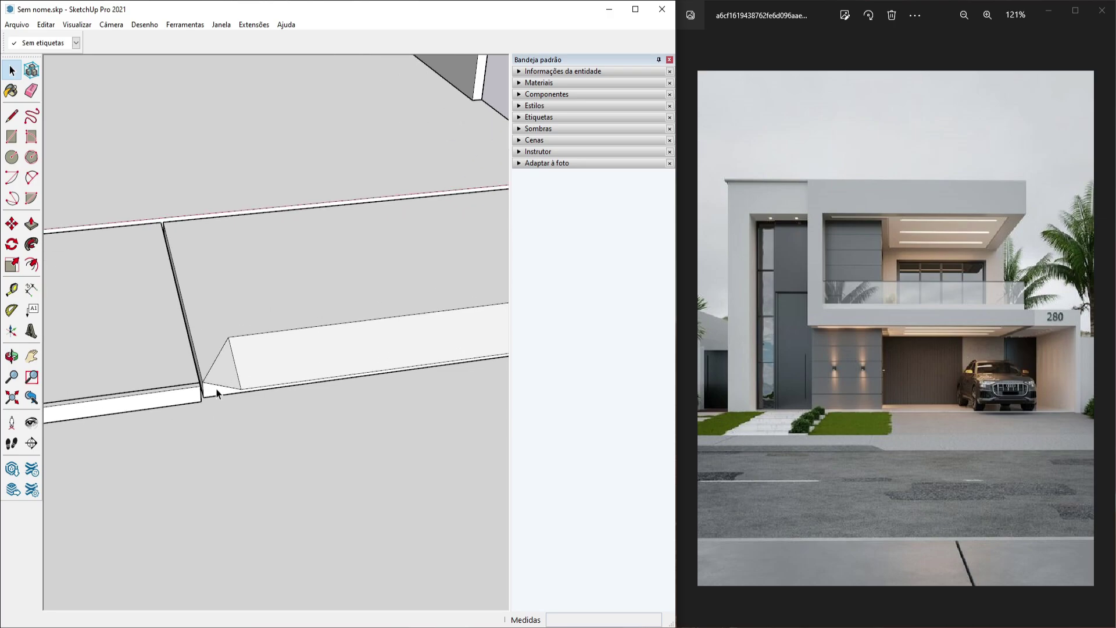
pyautogui.tripleClick(219, 398)
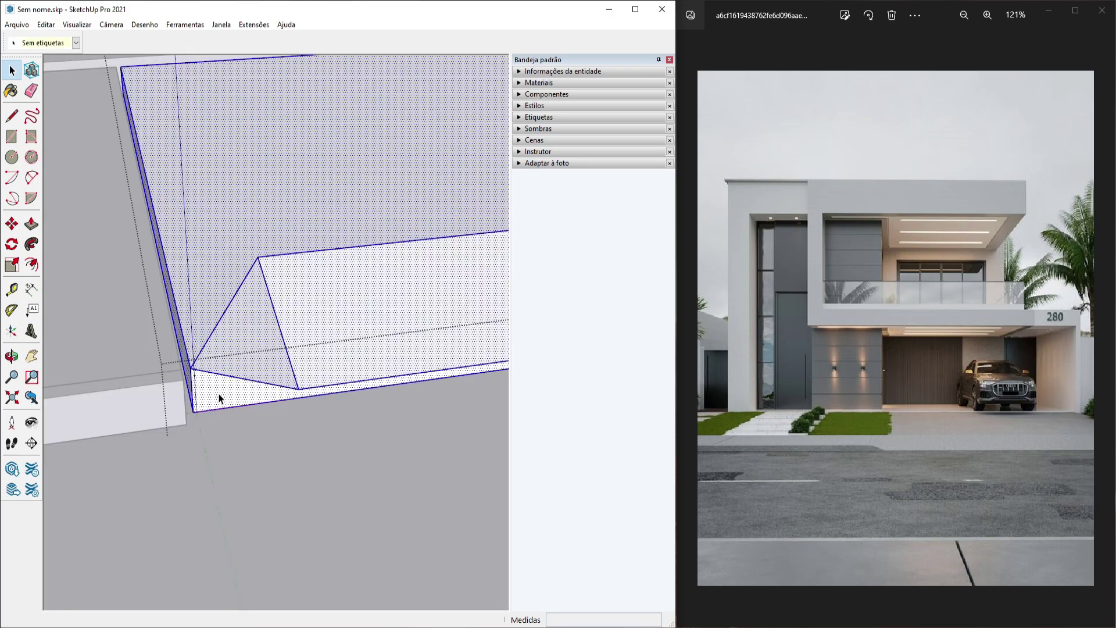
pyautogui.click(227, 398)
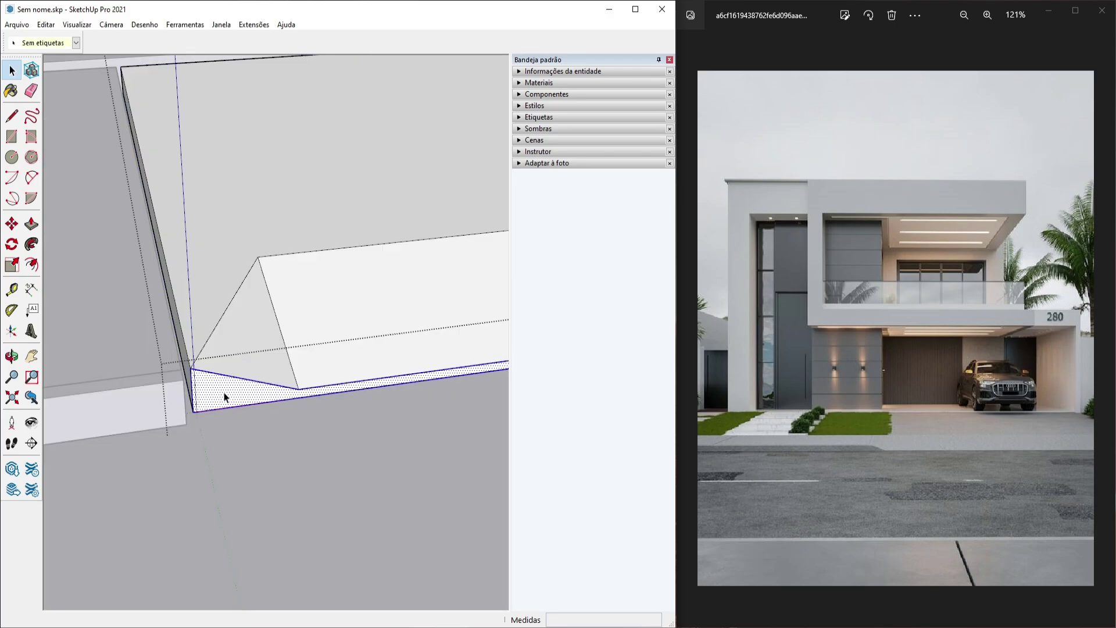
pyautogui.hotkey('ctrl', 'c')
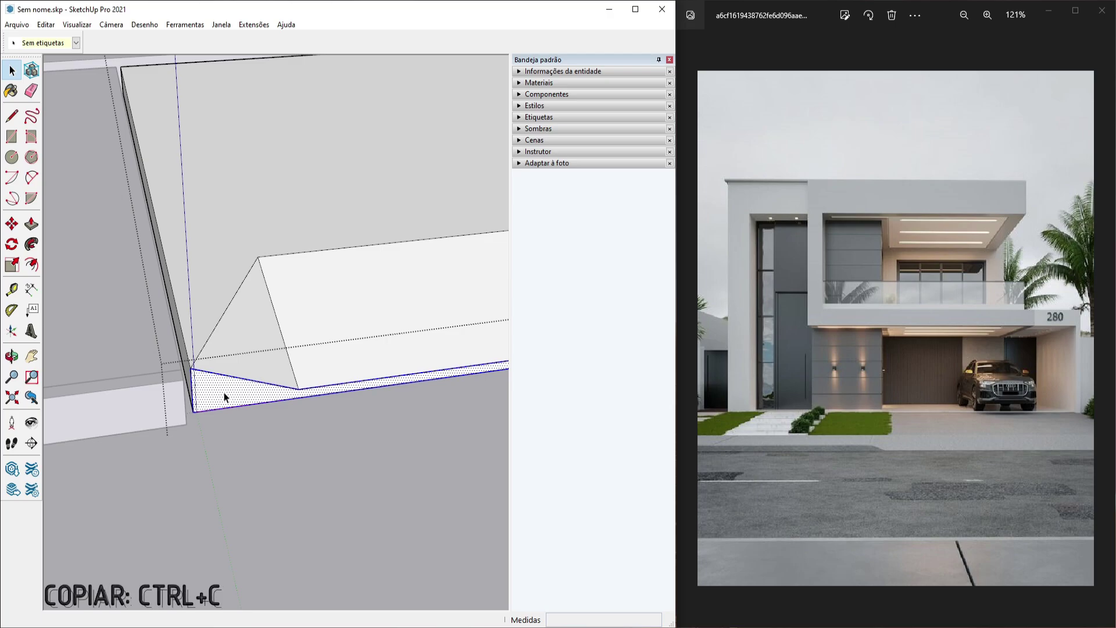
pyautogui.press('Escape')
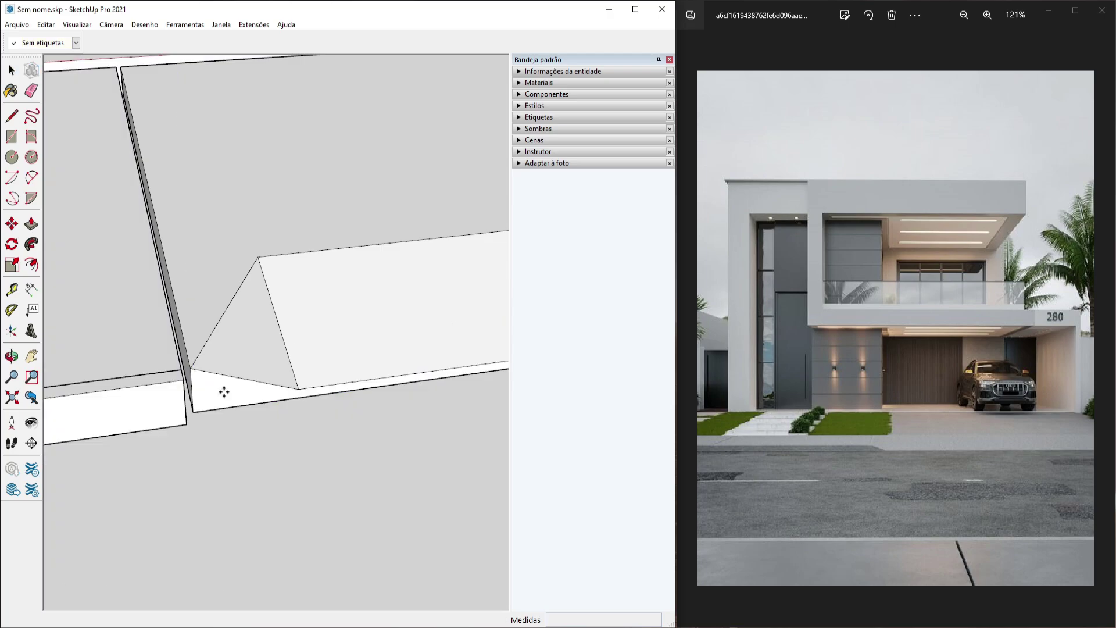
pyautogui.hotkey('ctrl', 'v')
pyautogui.click(194, 411)
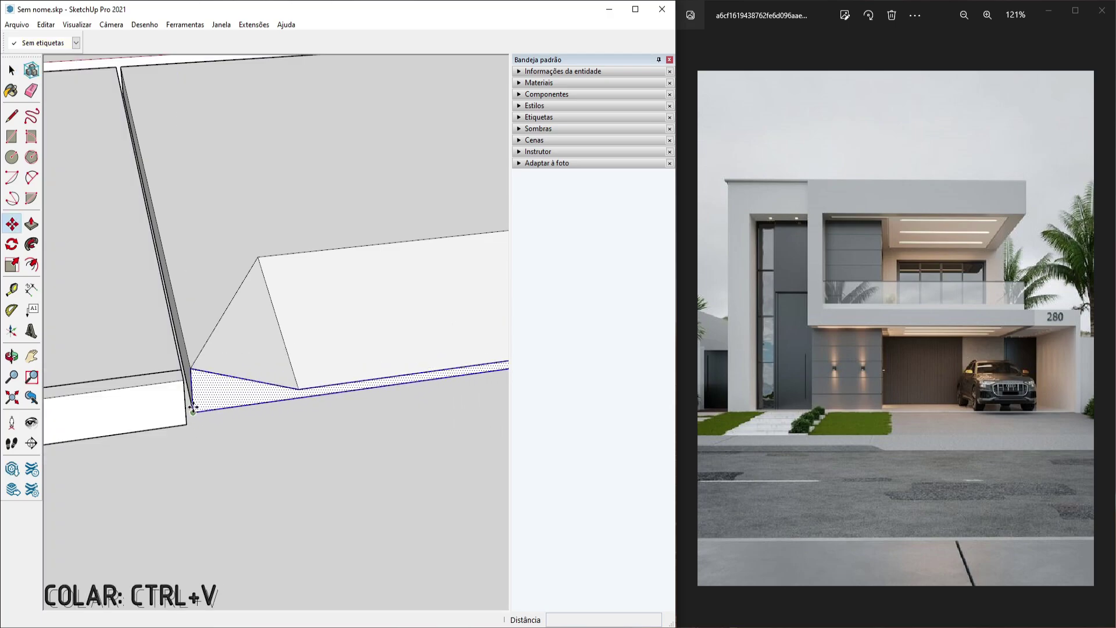
# Extrude the pasted driveway face outward into a street-side curb, then select the whole curb and make it a group
pyautogui.scroll(2, 198, 407)
pyautogui.press('p')
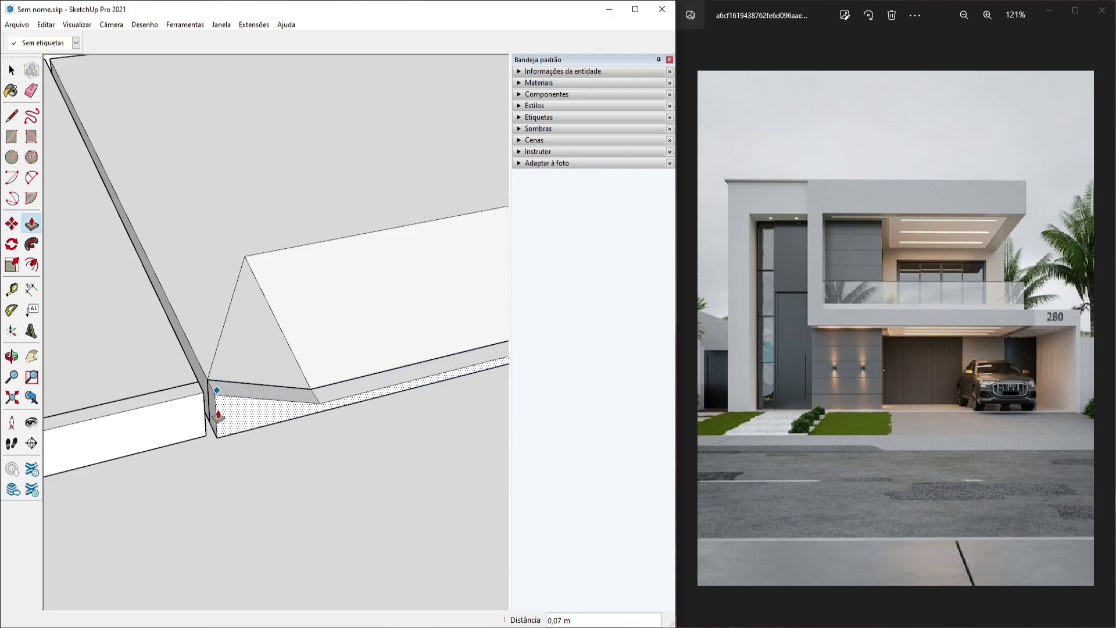
pyautogui.scroll(-3, 214, 393)
pyautogui.moveTo(214, 393); pyautogui.dragTo(297, 400, button='middle')
pyautogui.press('space')
pyautogui.scroll(4, 219, 401)
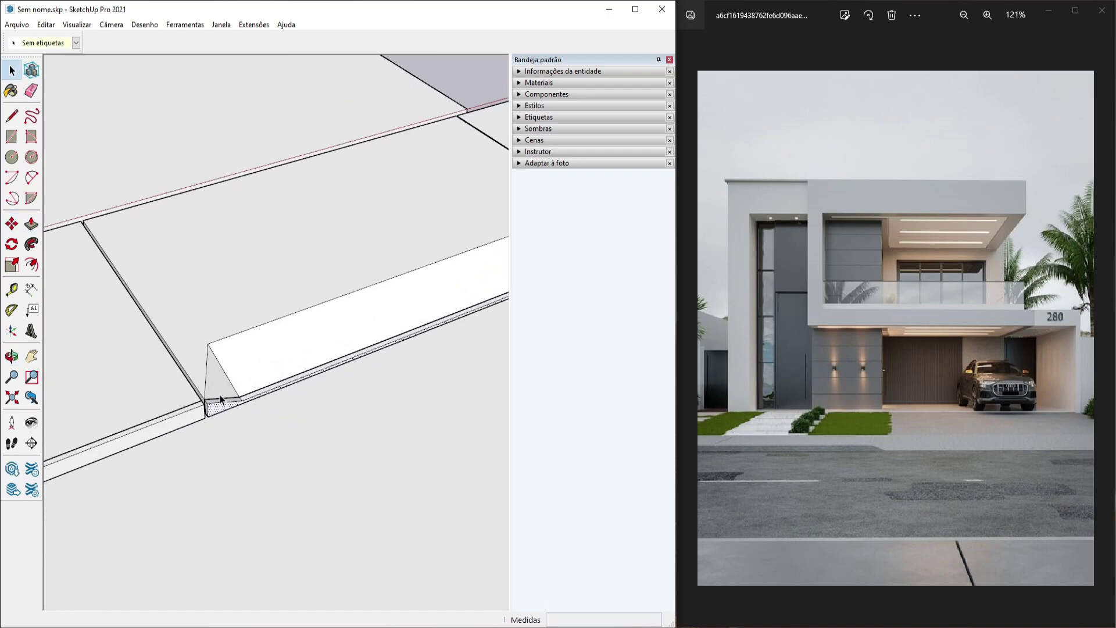
pyautogui.tripleClick(221, 412)
pyautogui.rightClick(221, 411)
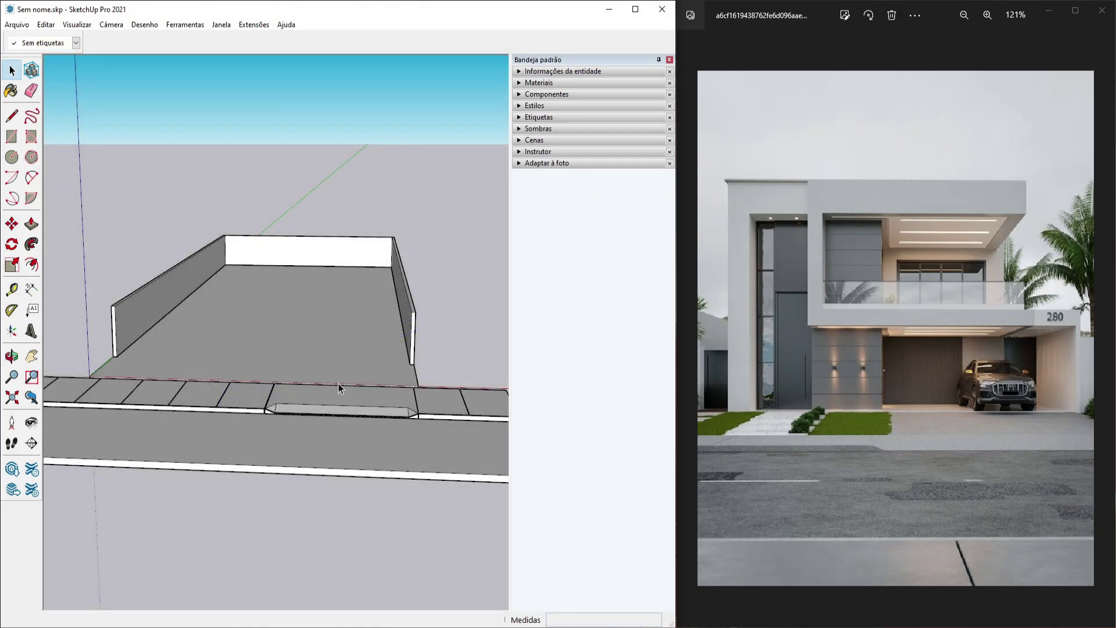
# Place a guide line 5 m inward from the driveway-side wall, running parallel to it along the lot
pyautogui.scroll(2, 298, 412)
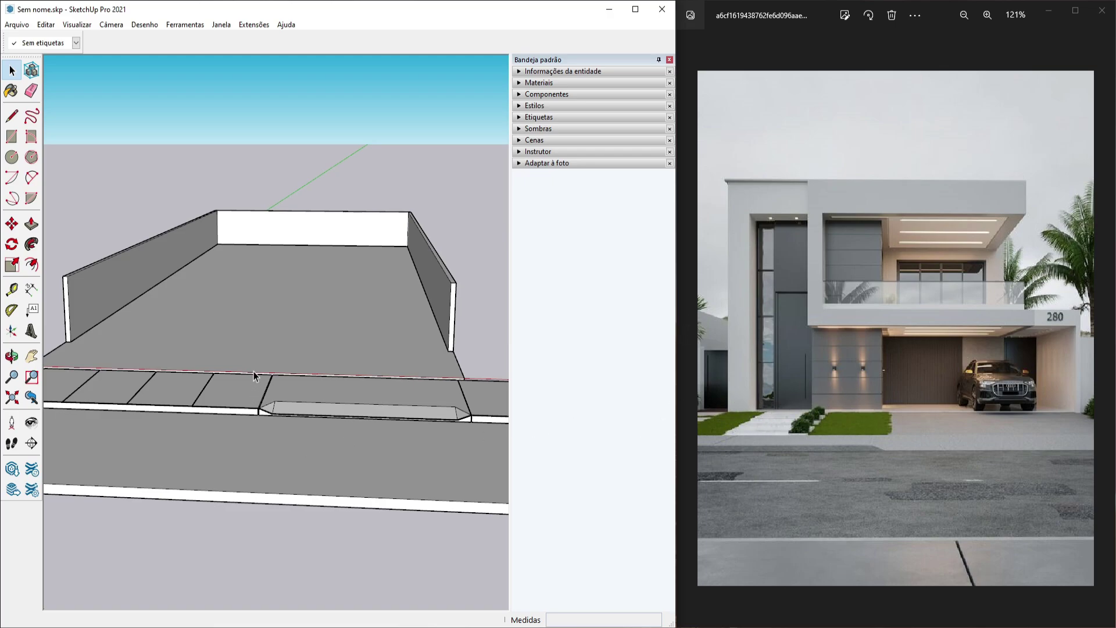
pyautogui.press('t')
pyautogui.click(438, 326)
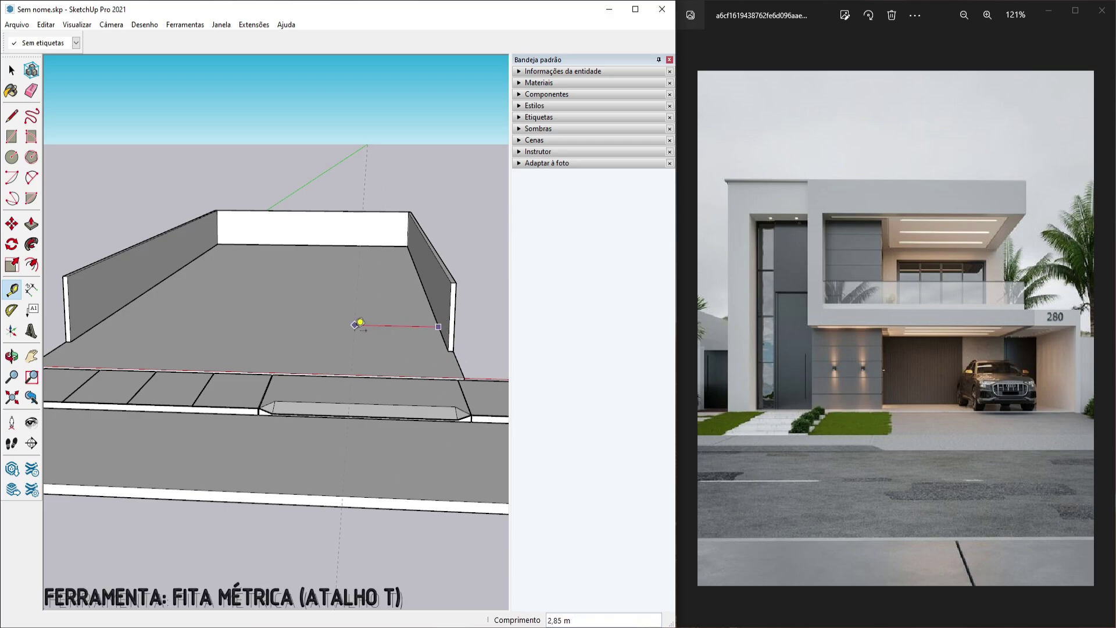
pyautogui.press('Return')
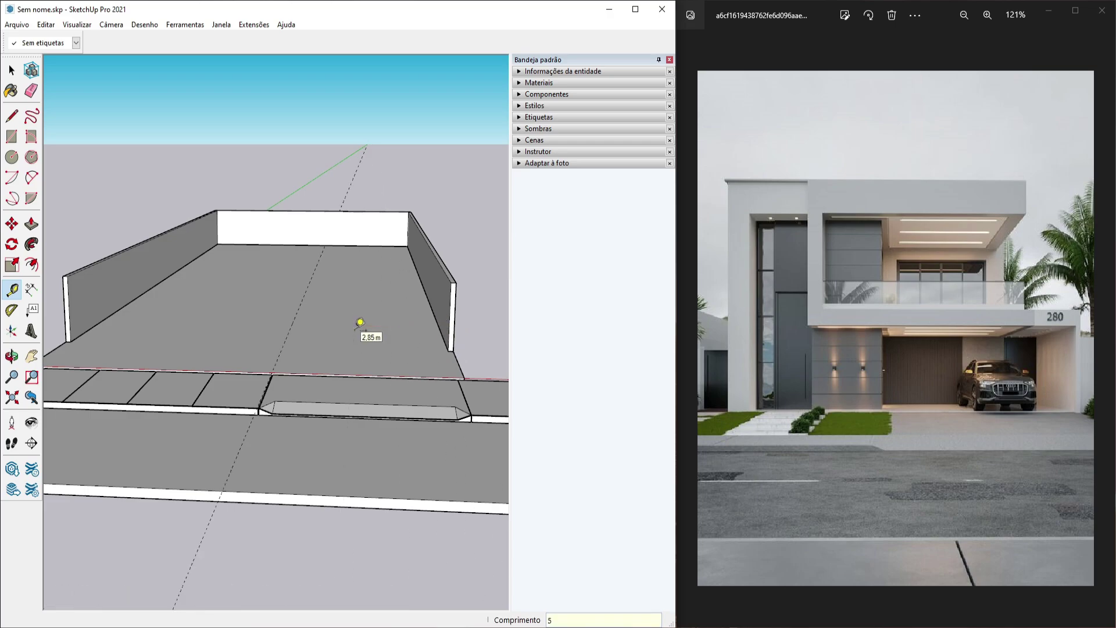
# Place two more lengthwise guide lines, each 2.50 m beyond the previous one, toward the opposite side wall
pyautogui.moveTo(360, 322); pyautogui.dragTo(393, 329, button='middle')
pyautogui.click(445, 347)
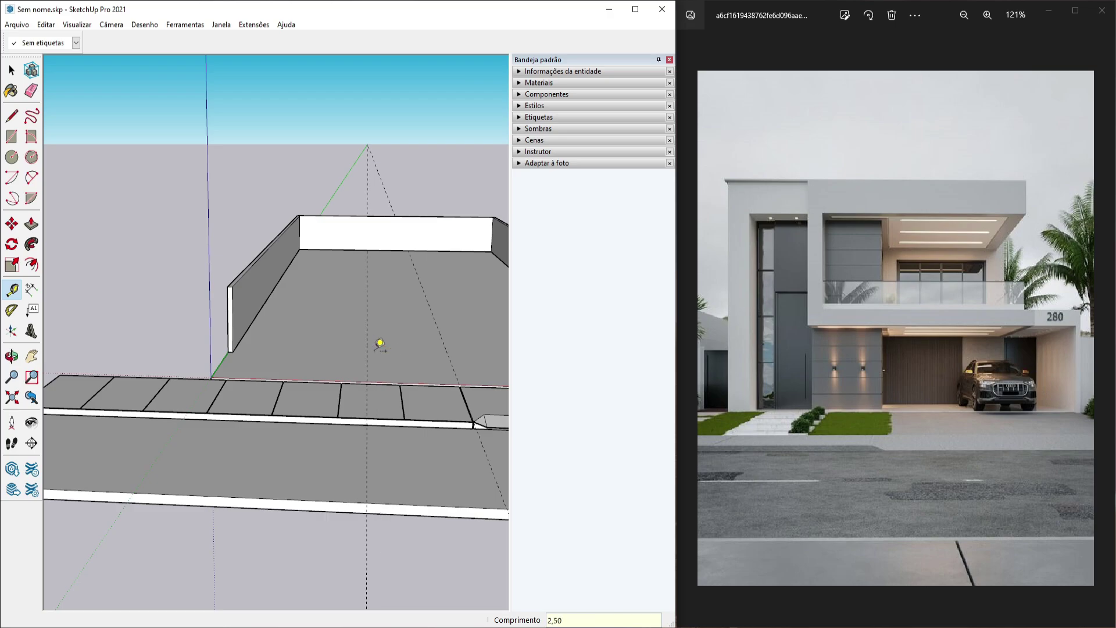
pyautogui.moveTo(379, 343); pyautogui.dragTo(372, 365, button='middle')
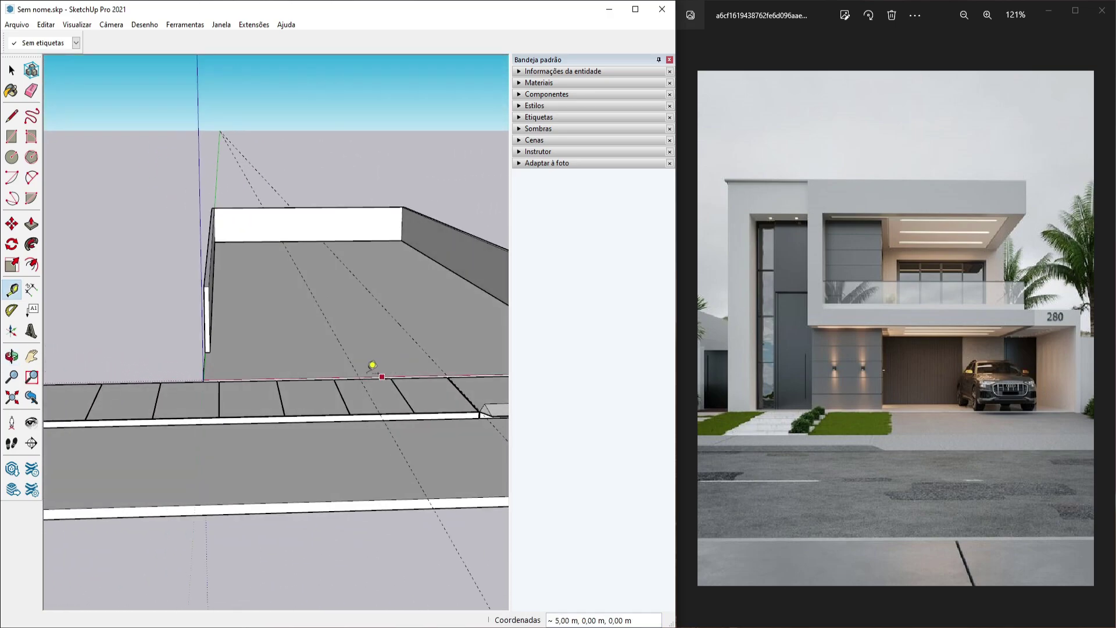
pyautogui.scroll(3, 329, 356)
pyautogui.click(353, 345)
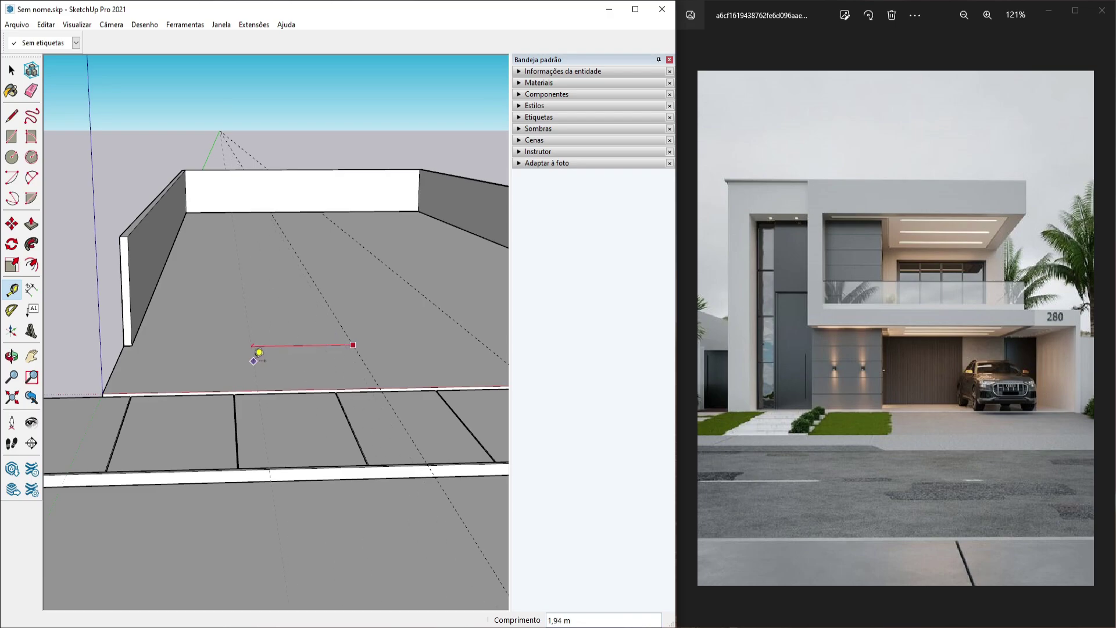
pyautogui.moveTo(259, 352)
pyautogui.mouseDown(button='middle')
pyautogui.moveTo(249, 361)
pyautogui.moveTo(255, 349)
pyautogui.mouseUp(button='middle')
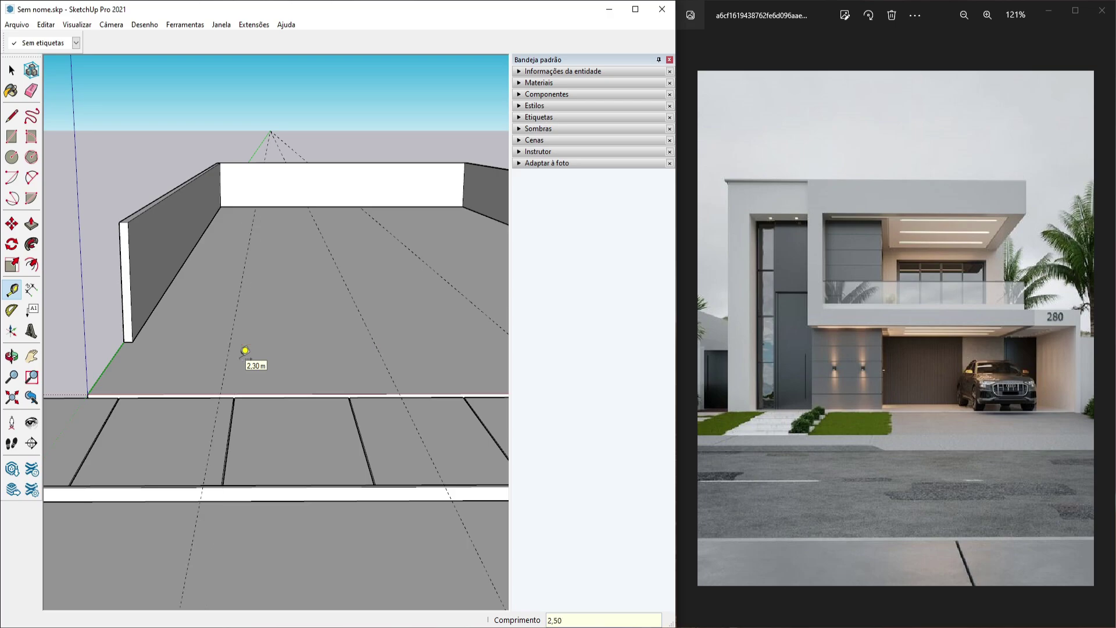
pyautogui.scroll(-2, 244, 353)
pyautogui.moveTo(257, 319); pyautogui.dragTo(198, 371, button='middle')
pyautogui.press('space')
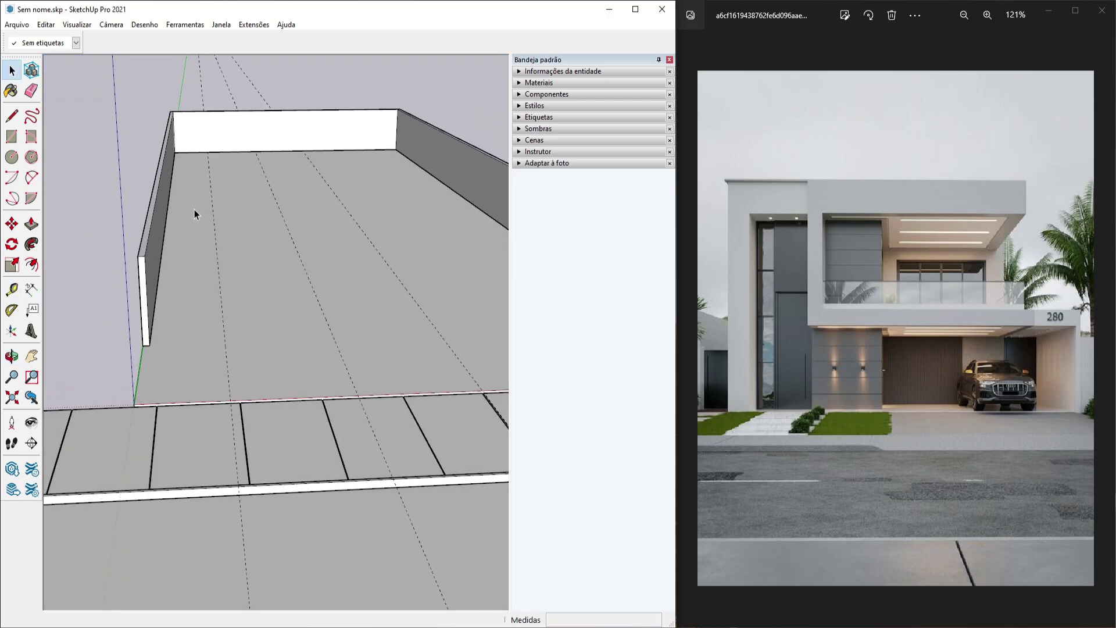
# Place a guide line across the lot parallel to the sidewalk edge, in line with the front ends of the side walls
pyautogui.press('t')
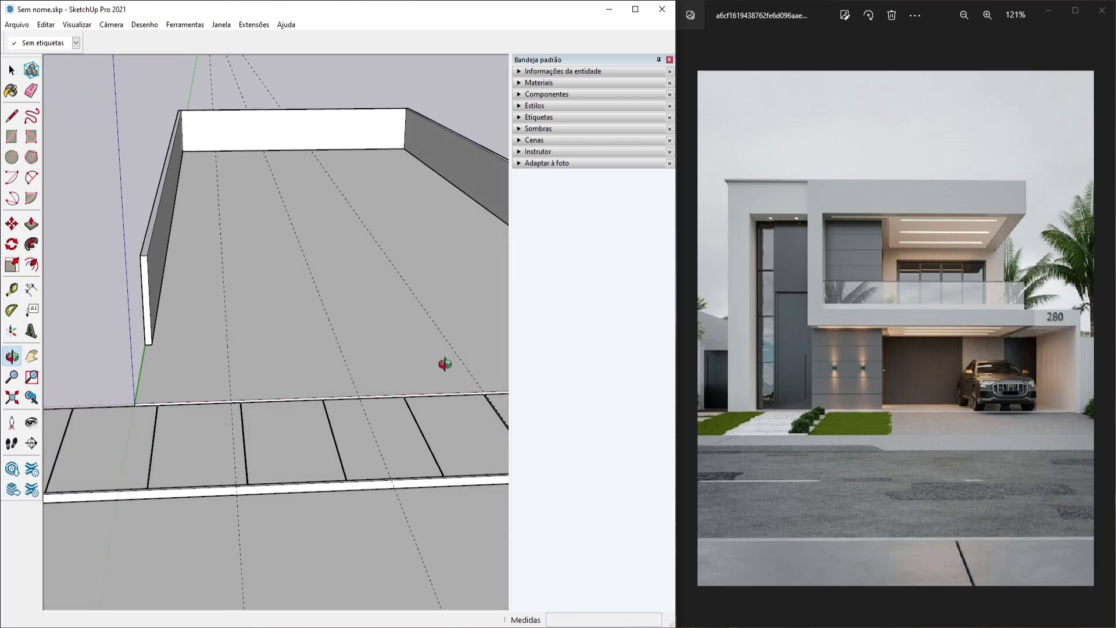
pyautogui.moveTo(444, 366); pyautogui.dragTo(186, 413, button='middle')
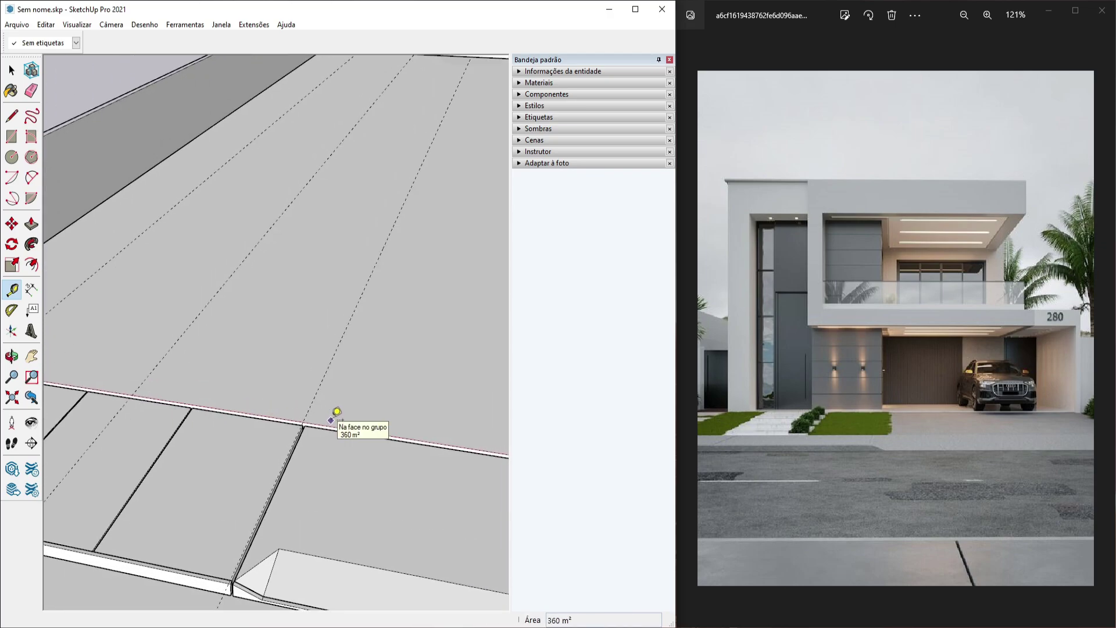
pyautogui.click(334, 417)
pyautogui.scroll(-1, 375, 365)
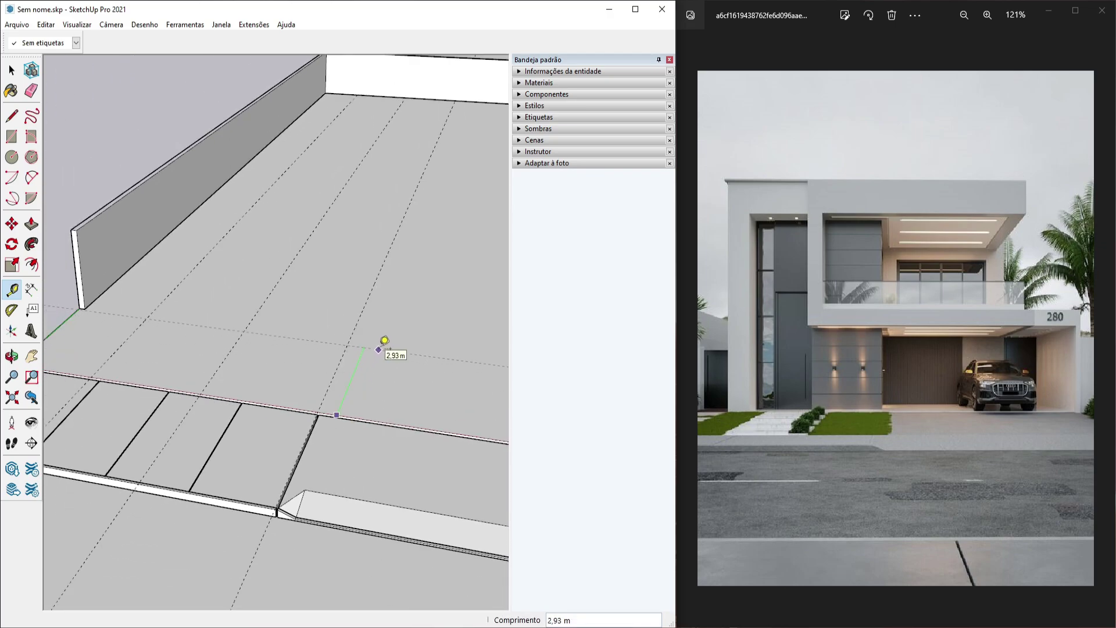
pyautogui.press('Return')
pyautogui.scroll(-5, 255, 370)
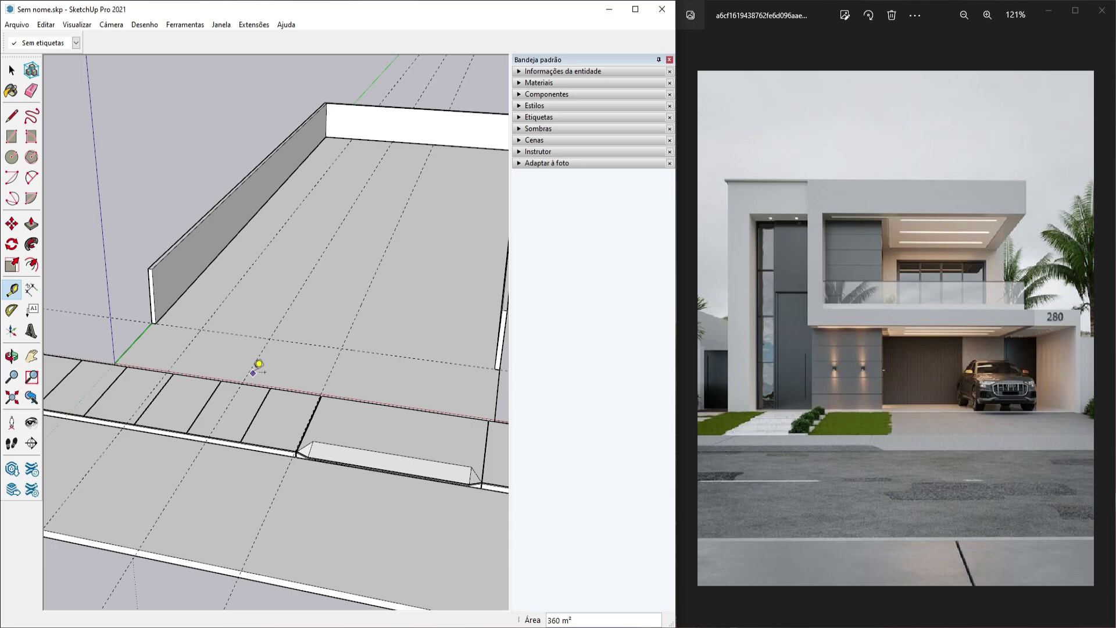
pyautogui.press('space')
# Draw a rectangle of about 26.85 by 11.70 m filling the lot floor between the walls, from the cross guide to the back wall
pyautogui.moveTo(259, 364); pyautogui.dragTo(284, 352, button='middle')
pyautogui.press('r')
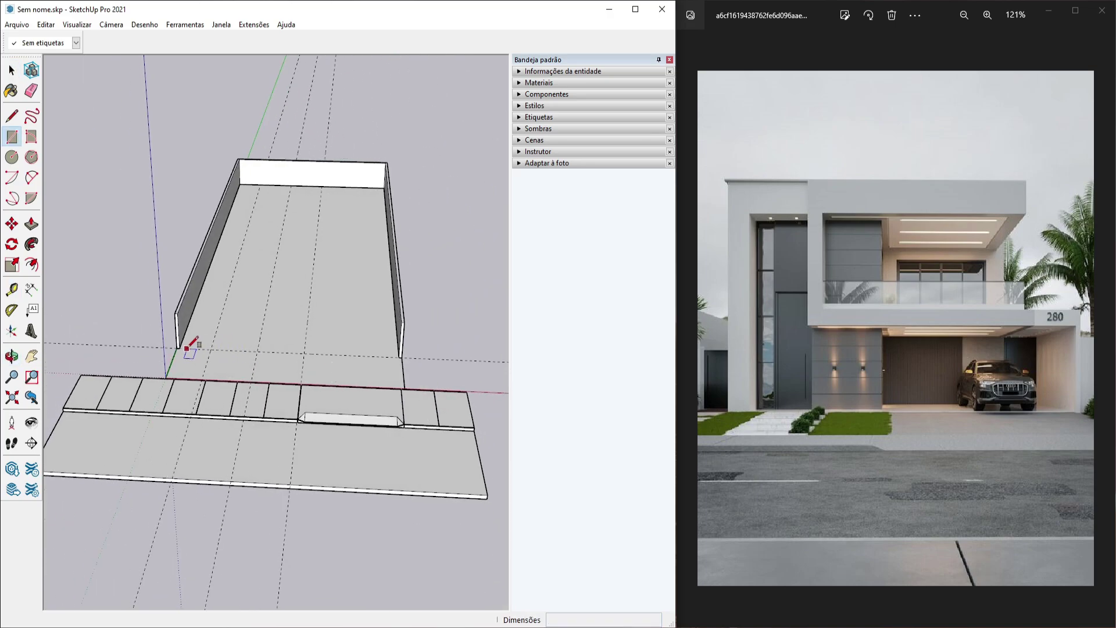
pyautogui.click(187, 347)
pyautogui.click(385, 183)
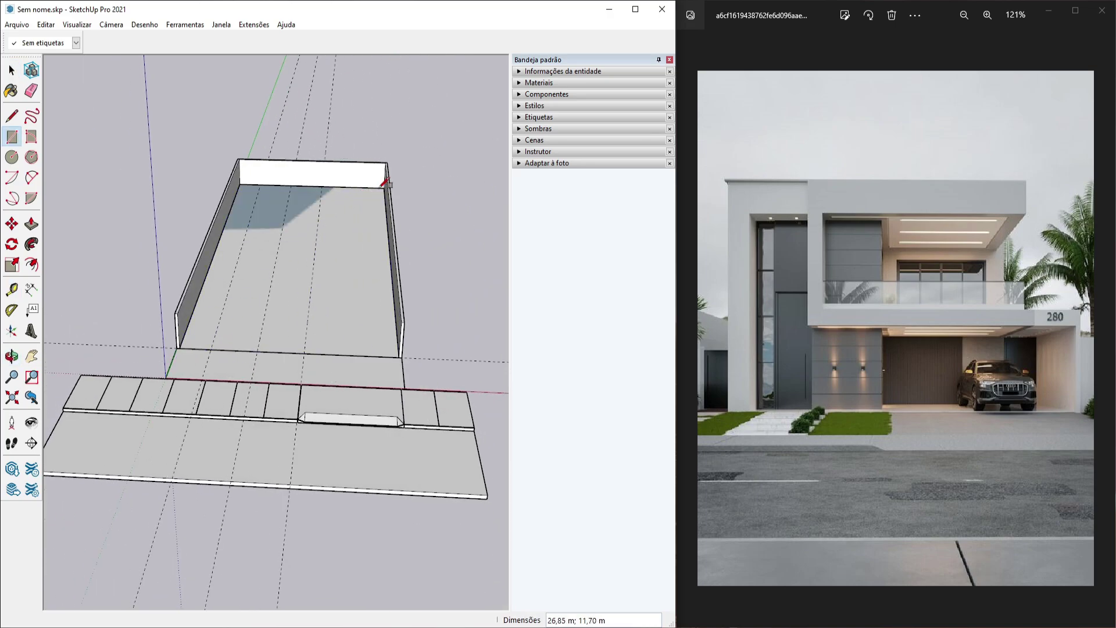
pyautogui.press('space')
# Draw a 2.50 by 0.40 m rectangle against the sidewalk edge, between the two lengthwise guides farthest from the driveway
pyautogui.scroll(5, 259, 366)
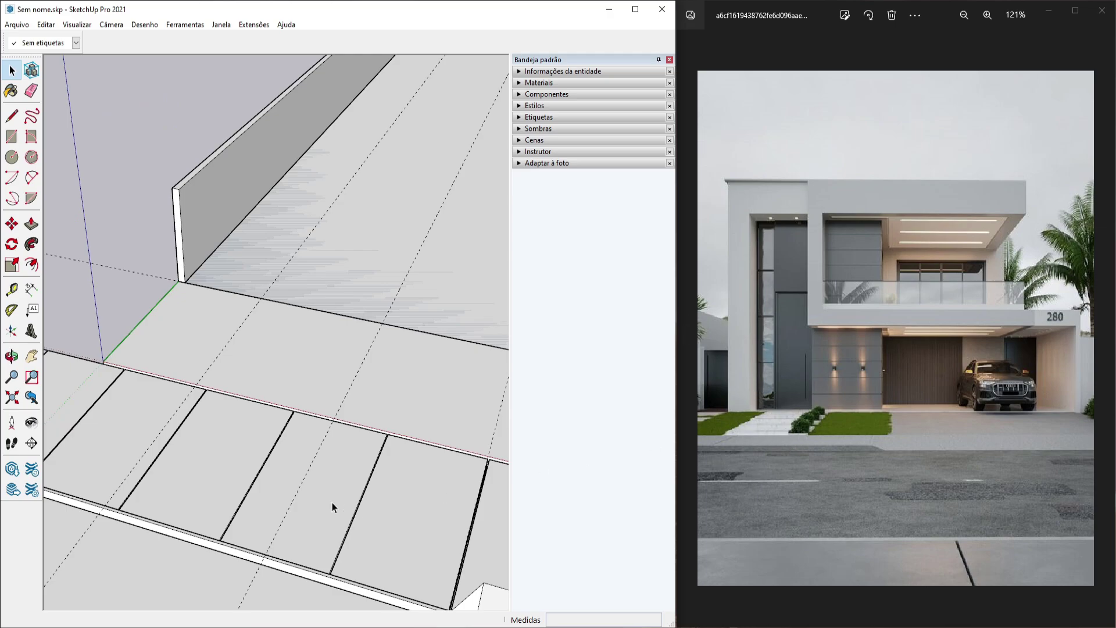
pyautogui.press('r')
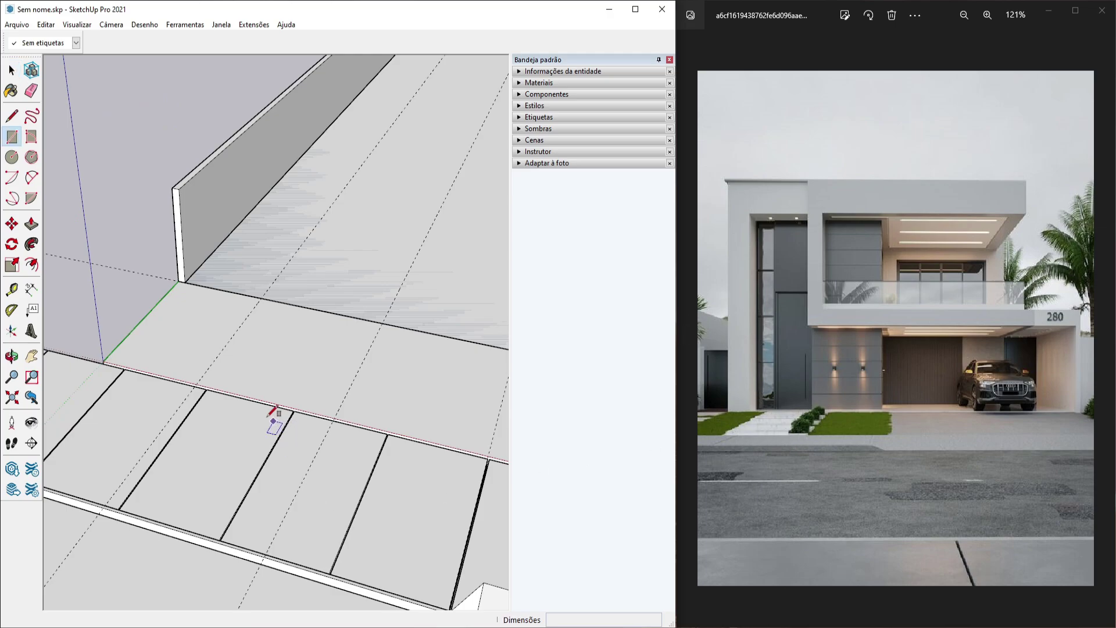
pyautogui.click(198, 384)
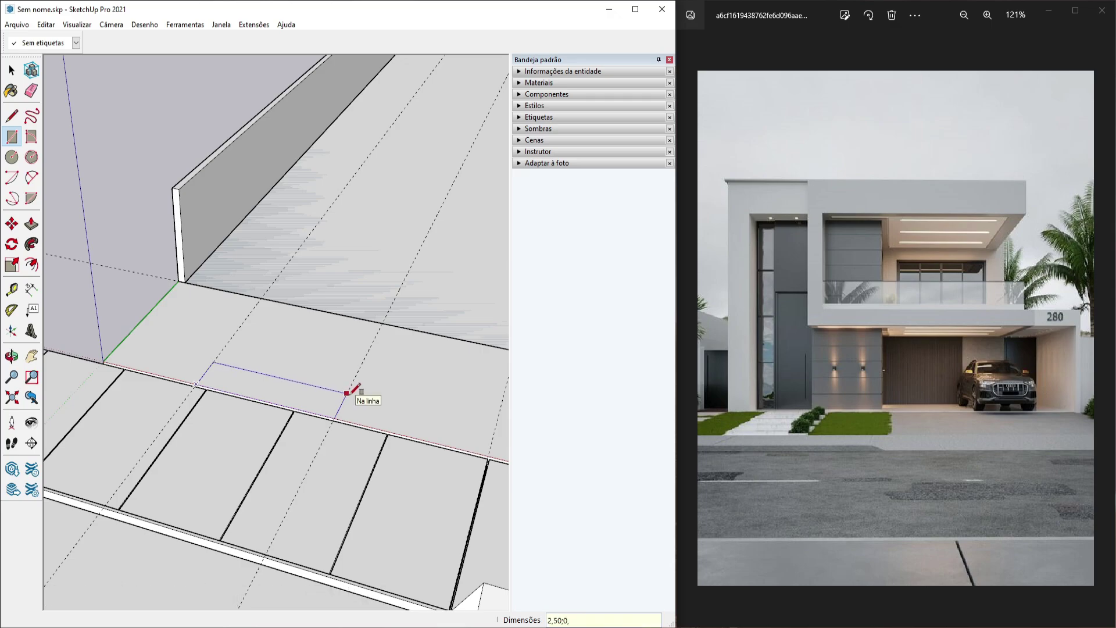
pyautogui.press('Return')
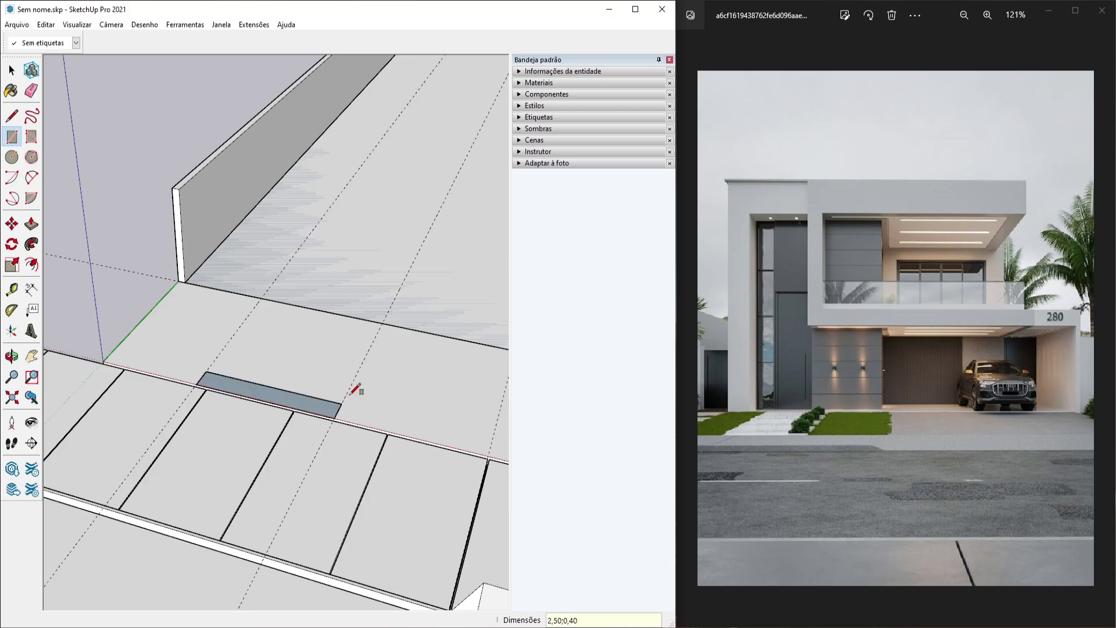
pyautogui.press('space')
# Extrude the small walkway rectangle upward 0.08 m
pyautogui.scroll(5, 283, 397)
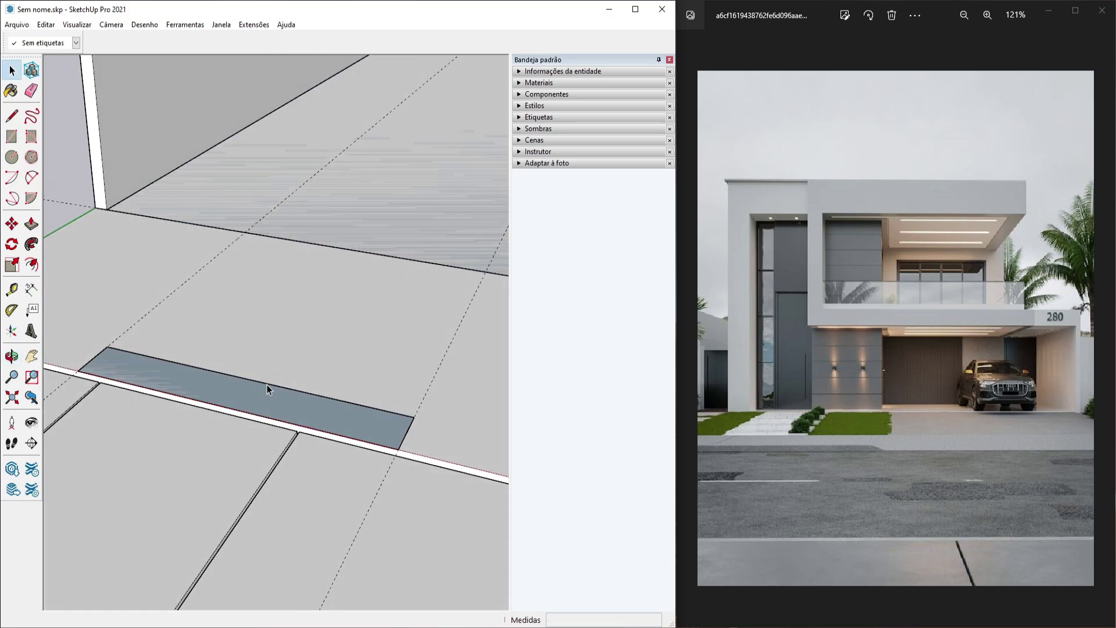
pyautogui.click(294, 410)
pyautogui.press('p')
pyautogui.click(316, 413)
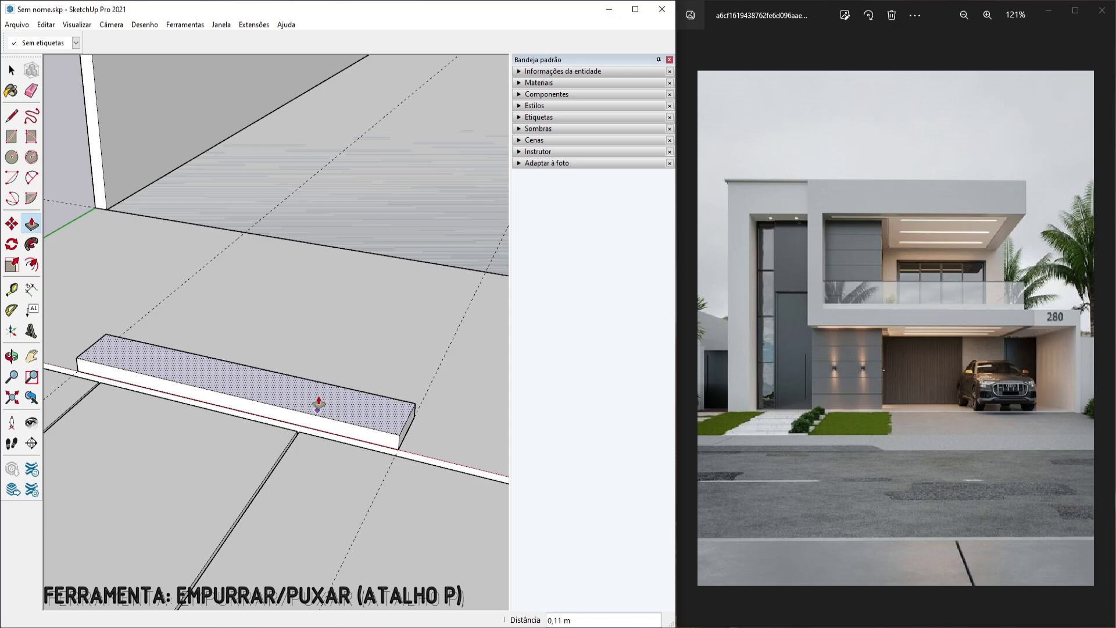
pyautogui.write('0,08')
pyautogui.press('Return')
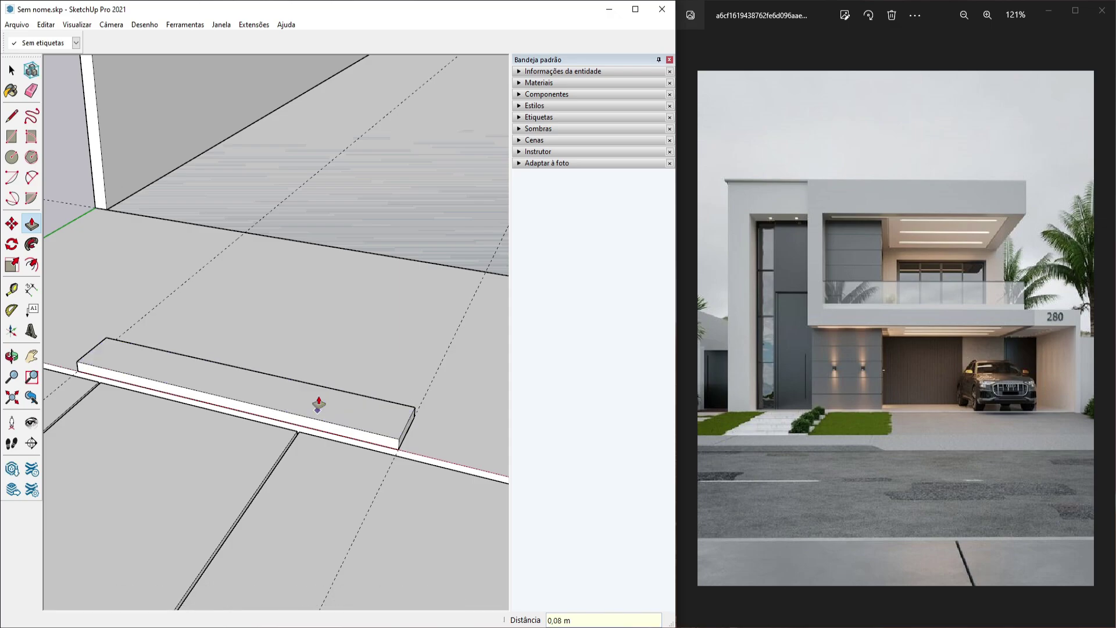
# Select the whole extruded walkway slab and make it a group
pyautogui.press('space')
pyautogui.scroll(-1, 314, 401)
pyautogui.moveTo(330, 417); pyautogui.dragTo(365, 439, button='middle')
pyautogui.tripleClick(330, 409)
pyautogui.rightClick(329, 409)
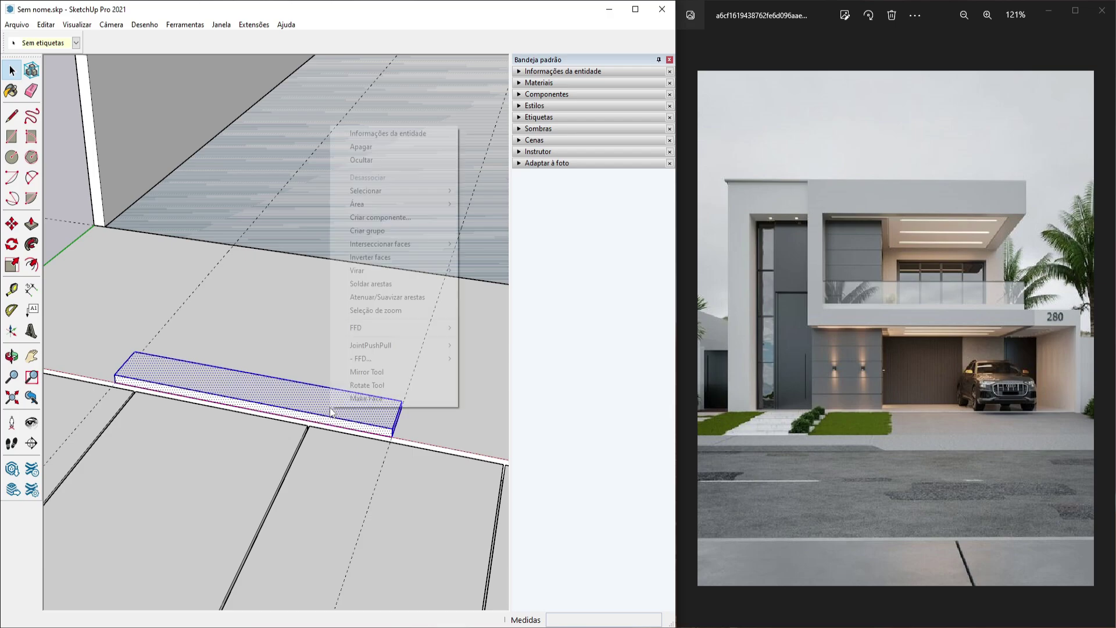
pyautogui.click(366, 230)
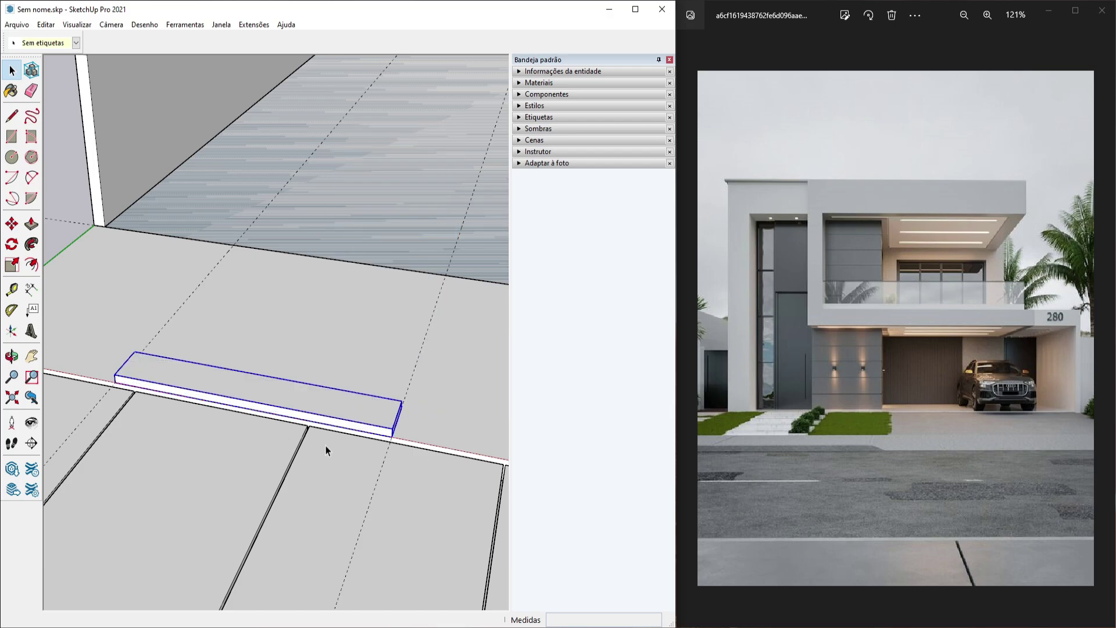
# Select the first, third and fifth walkway slabs from the sidewalk and shorten them along the red axis from their driveway-side ends
pyautogui.moveTo(328, 450); pyautogui.dragTo(200, 443, button='middle')
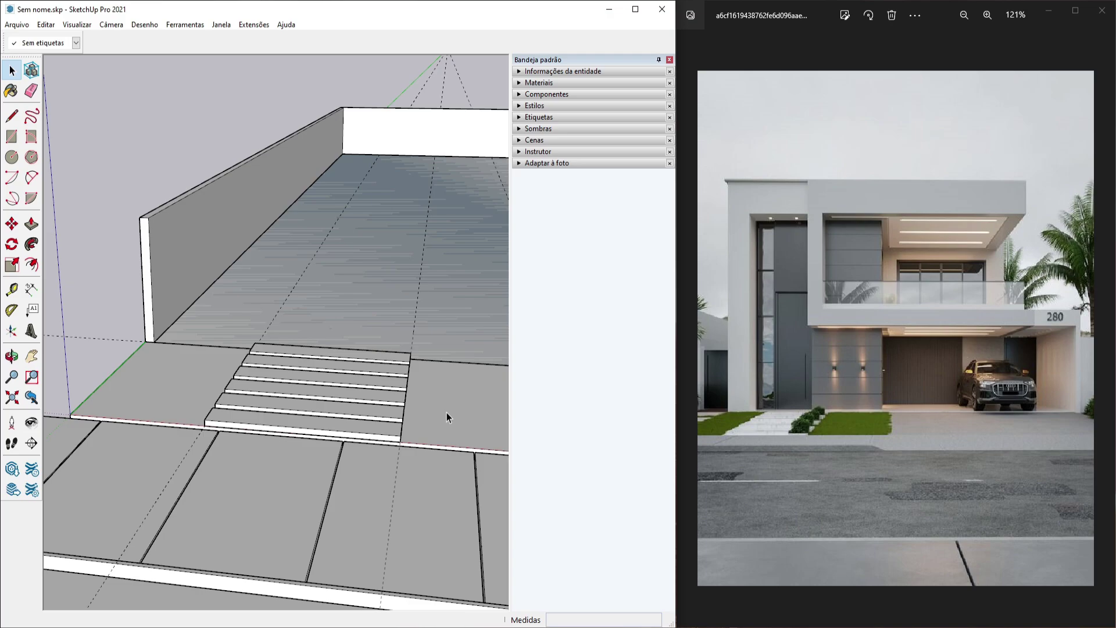
pyautogui.moveTo(393, 412); pyautogui.dragTo(362, 471, button='middle')
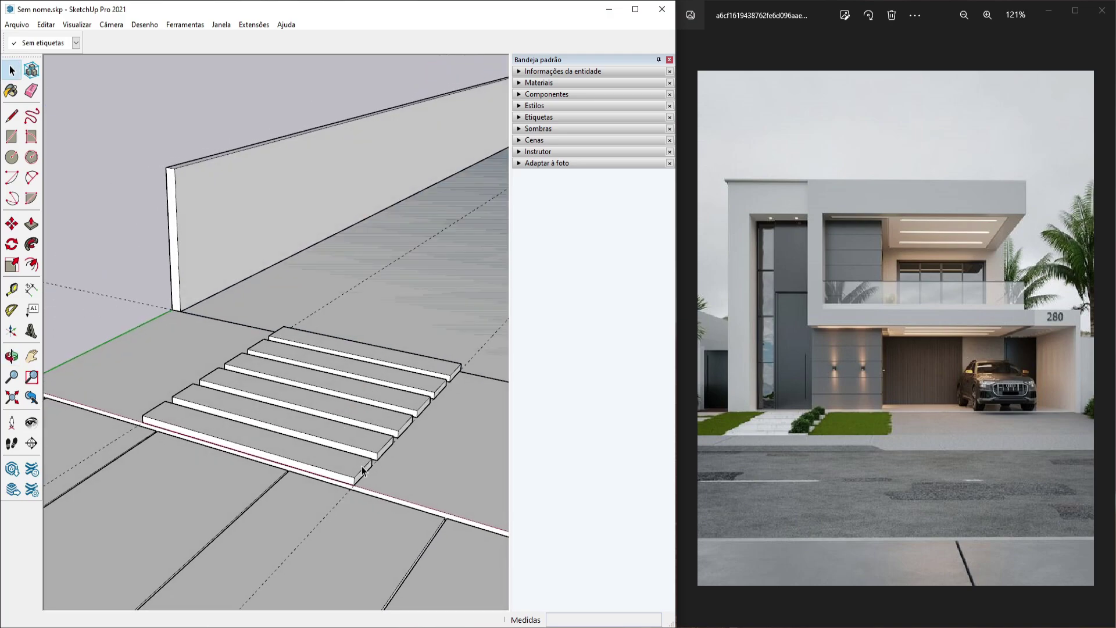
pyautogui.keyDown('ctrl'); pyautogui.click(427, 380); pyautogui.keyUp('ctrl')
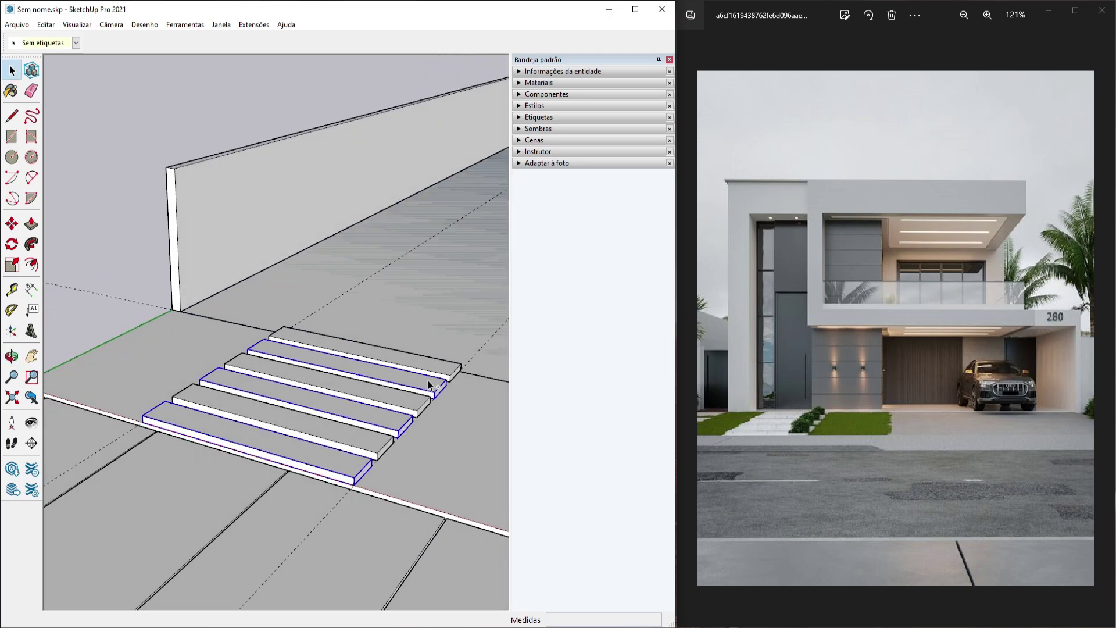
pyautogui.click(20, 267)
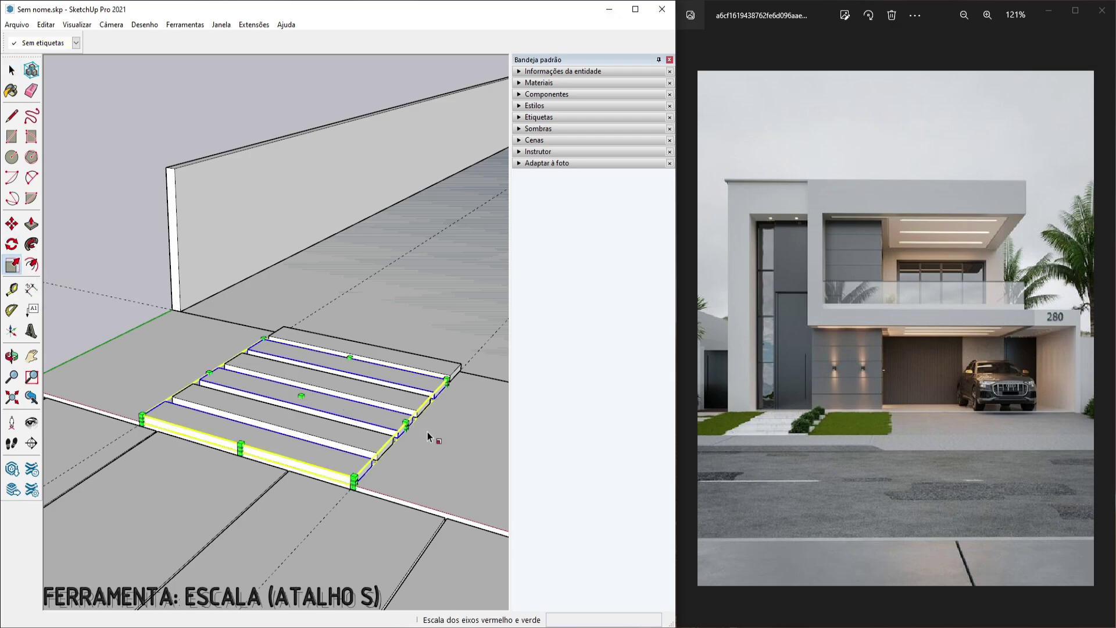
pyautogui.scroll(2, 432, 439)
pyautogui.moveTo(401, 426); pyautogui.dragTo(370, 414)
pyautogui.press('space')
# Select the second, fourth and sixth walkway slabs and shorten them along the red axis from the ends opposite the driveway
pyautogui.click(312, 430)
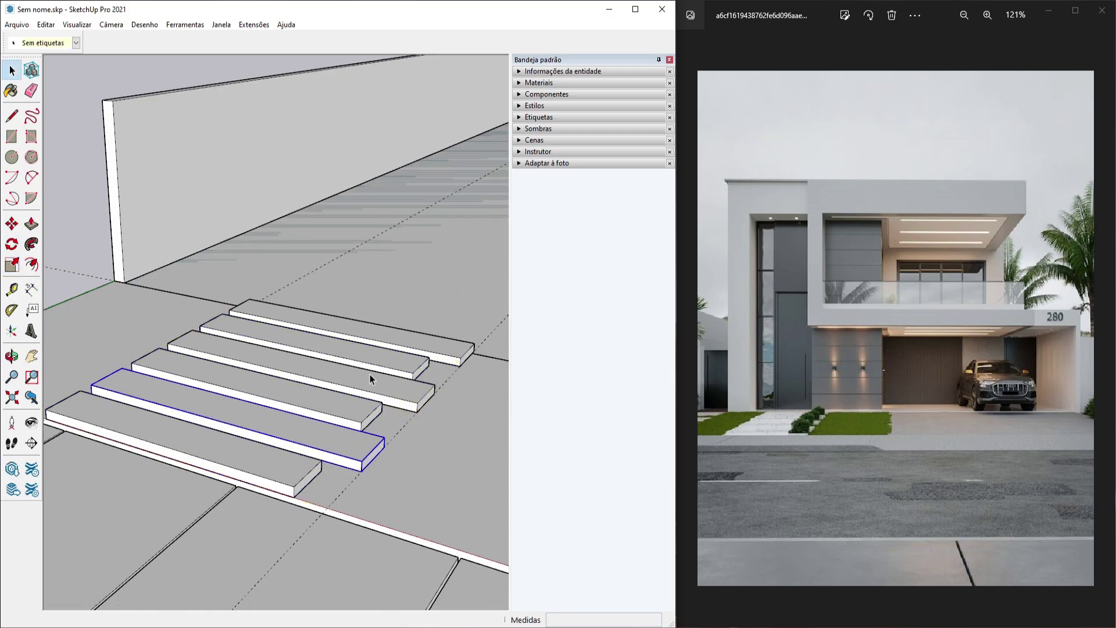
pyautogui.keyDown('shift'); pyautogui.click(383, 335); pyautogui.keyUp('shift')
pyautogui.moveTo(210, 375); pyautogui.dragTo(620, 385, button='middle')
pyautogui.press('s')
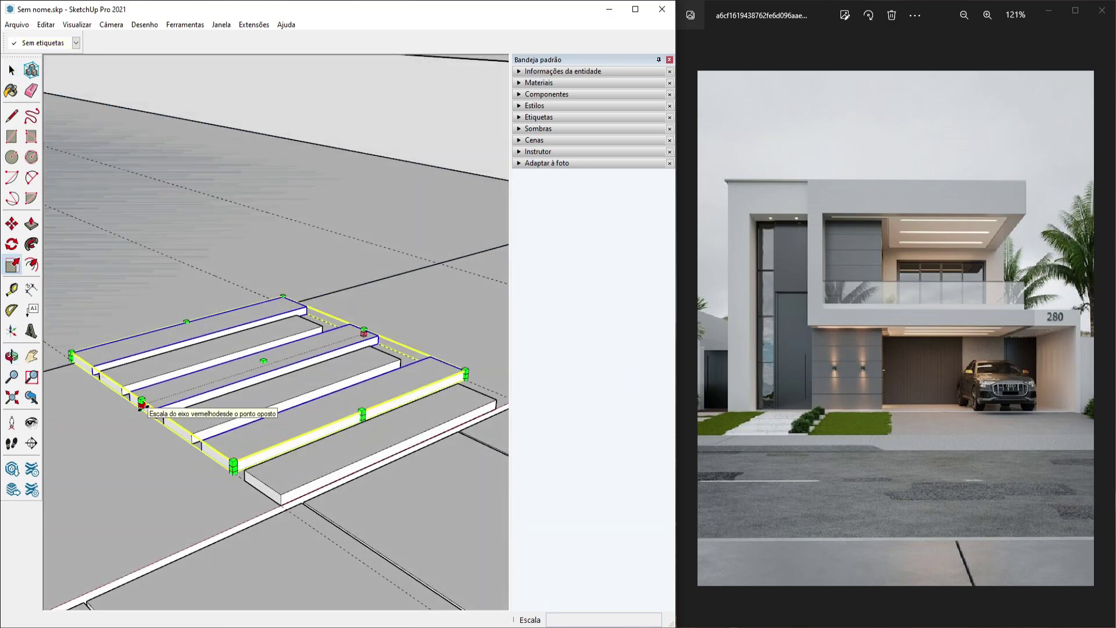
pyautogui.moveTo(141, 405); pyautogui.dragTo(174, 400)
pyautogui.press('space')
pyautogui.scroll(-7, 174, 400)
pyautogui.click(368, 240)
# Draw a small rectangle of 0.31 by 0.58 m at the driveway's front corner, where the guide meets the sidewalk edge
pyautogui.moveTo(284, 358); pyautogui.dragTo(221, 275, button='middle')
pyautogui.scroll(4, 208, 381)
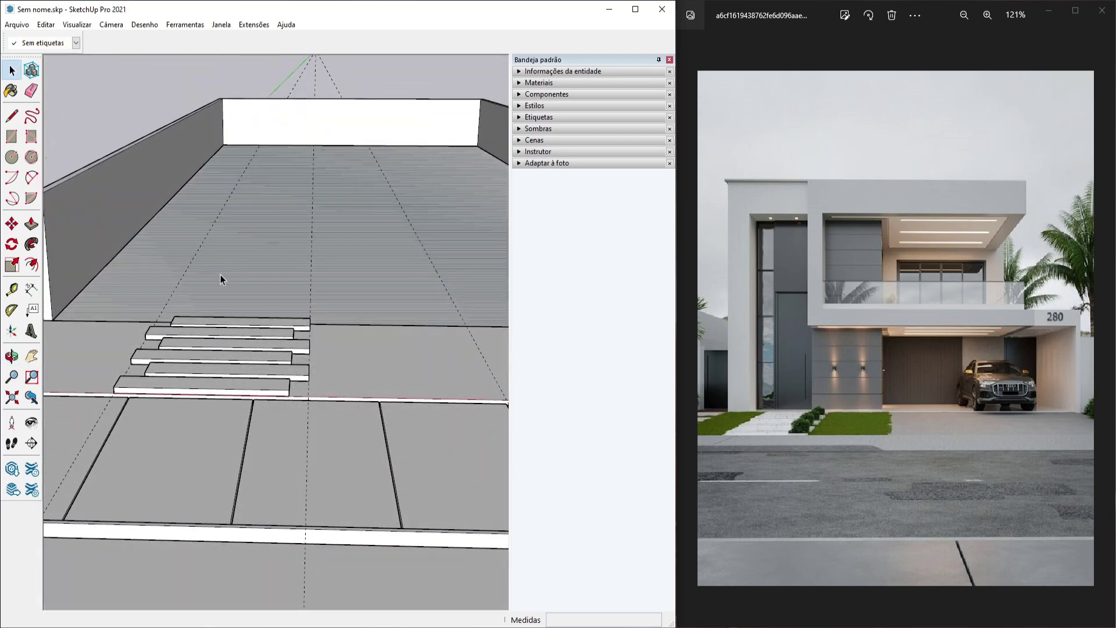
pyautogui.keyDown('shift'); pyautogui.moveTo(229, 379); pyautogui.dragTo(291, 425, button='middle'); pyautogui.keyUp('shift')
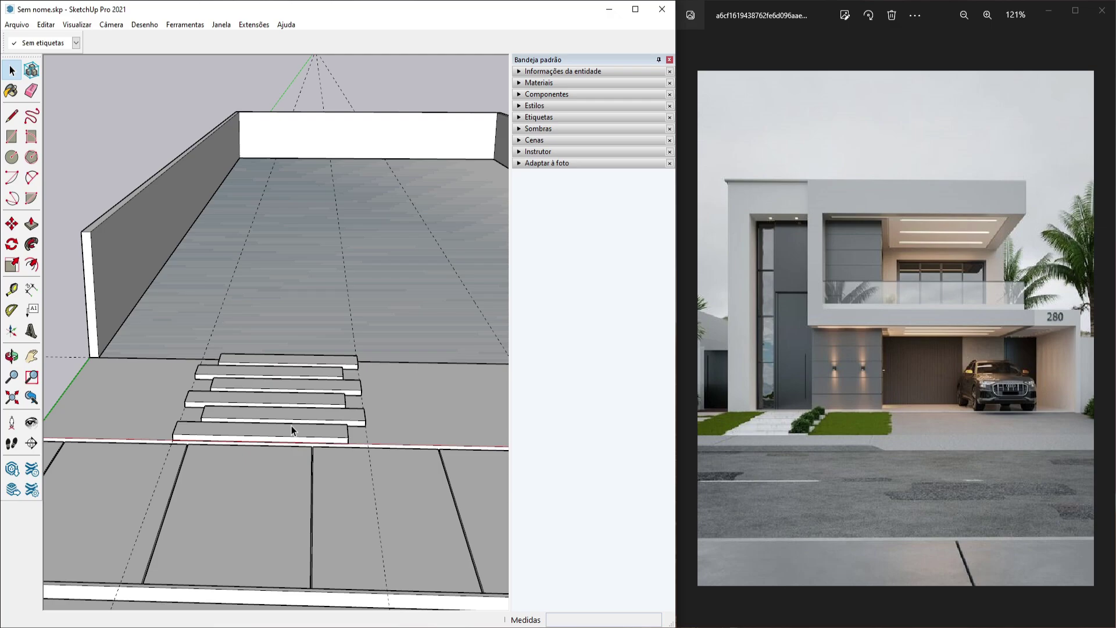
pyautogui.moveTo(291, 425); pyautogui.dragTo(246, 410, button='middle')
pyautogui.press('r')
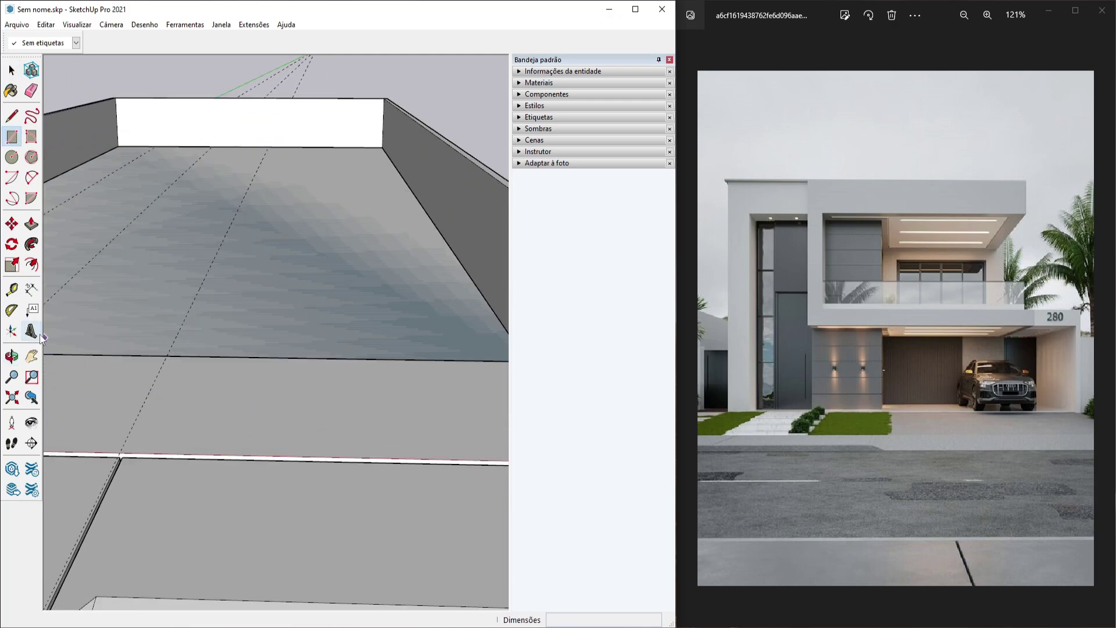
pyautogui.scroll(1, 129, 440)
pyautogui.click(117, 457)
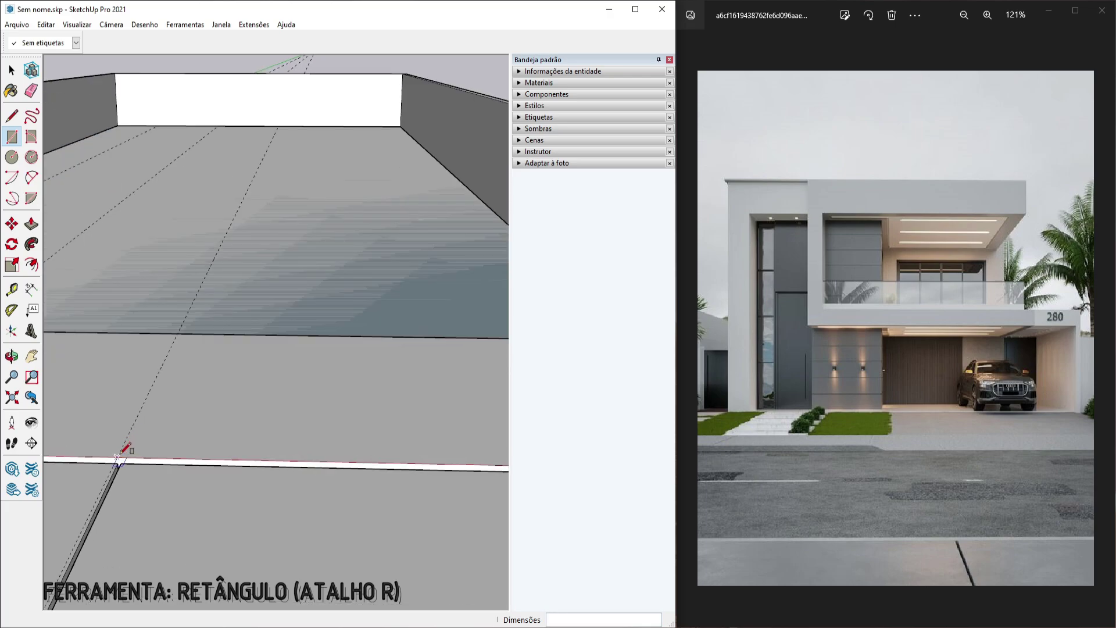
pyautogui.click(173, 425)
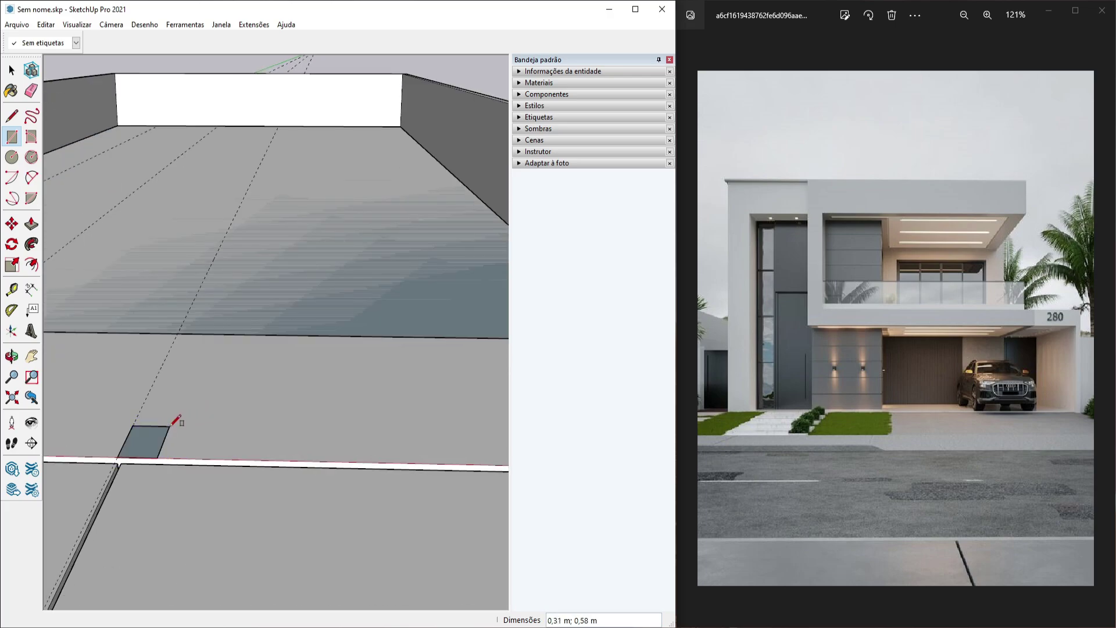
# Extrude the small driveway rectangle upward 0.05 m into a paver
pyautogui.press('space')
pyautogui.scroll(1, 155, 445)
pyautogui.press('p')
pyautogui.click(154, 445)
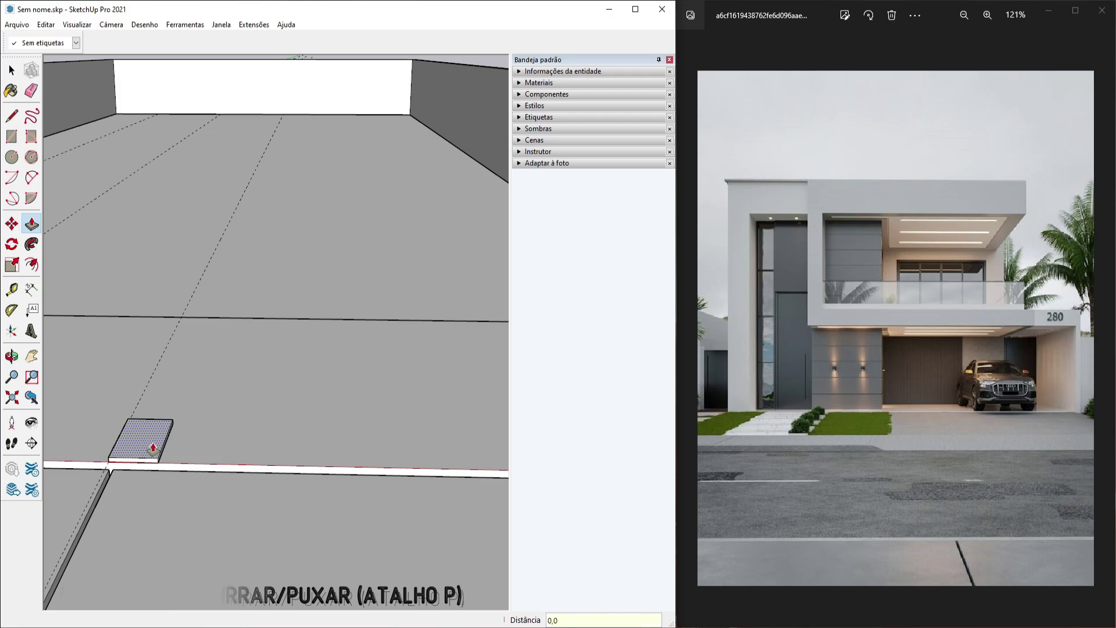
pyautogui.write('0,05')
pyautogui.press('Return')
pyautogui.press('space')
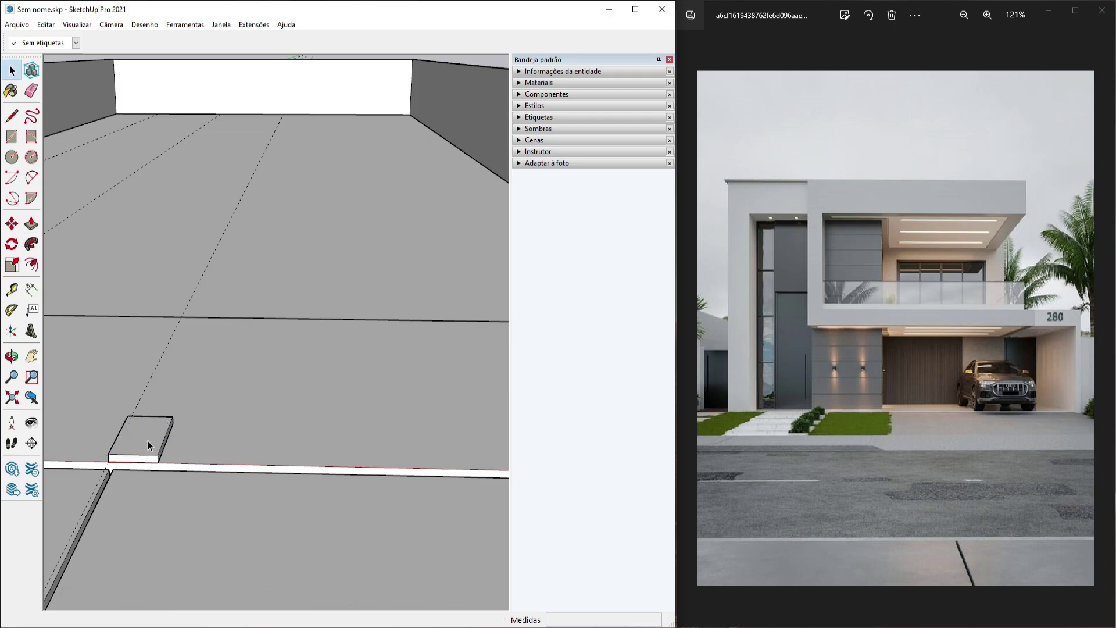
# Turn the whole extruded paver into a component, keeping the default definition settings
pyautogui.rightClick(147, 442)
pyautogui.click(201, 250)
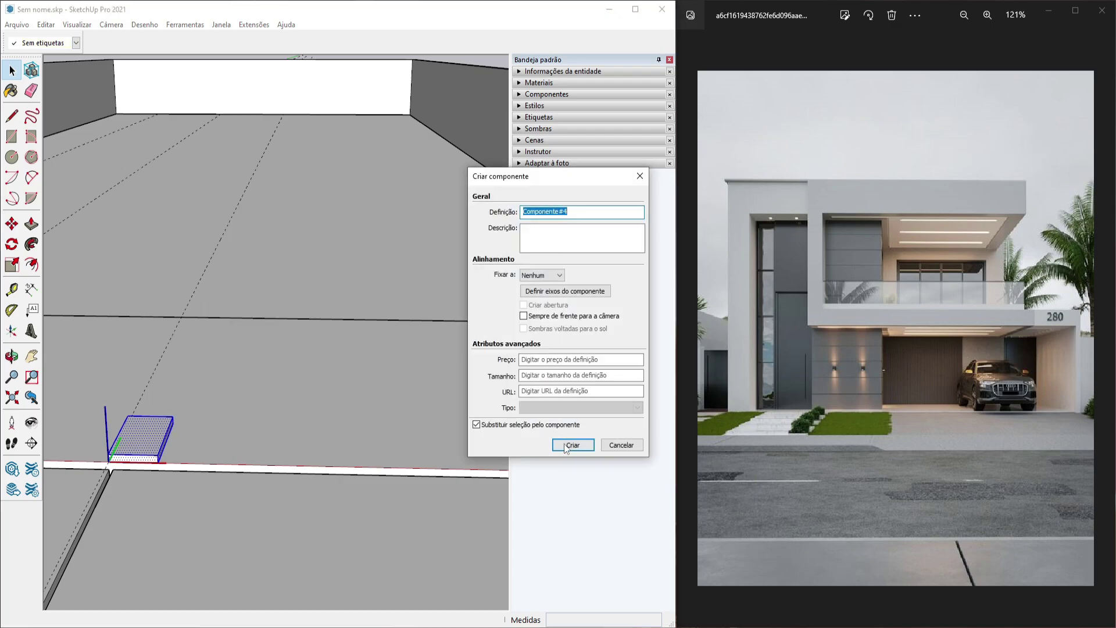
pyautogui.click(572, 445)
# Copy the paver 0.32 m along the sidewalk edge and repeat the copy 15 times across the driveway width
pyautogui.press('m')
pyautogui.moveTo(169, 482); pyautogui.dragTo(233, 465, button='middle')
pyautogui.click(122, 477)
pyautogui.scroll(3, 122, 478)
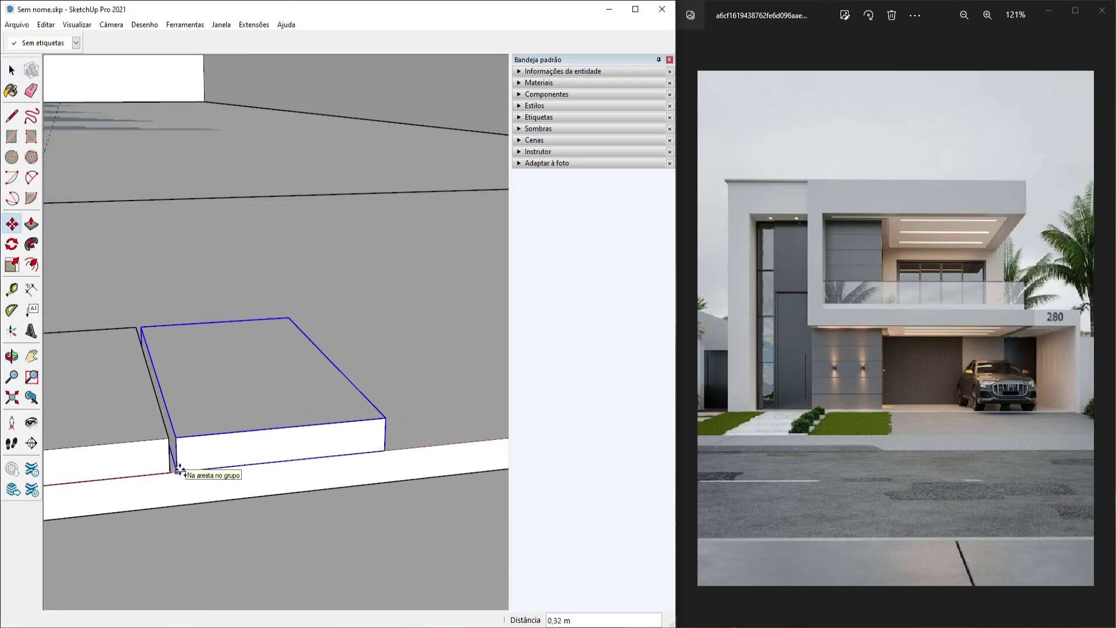
pyautogui.write('x15')
pyautogui.press('Return')
pyautogui.scroll(-5, 180, 468)
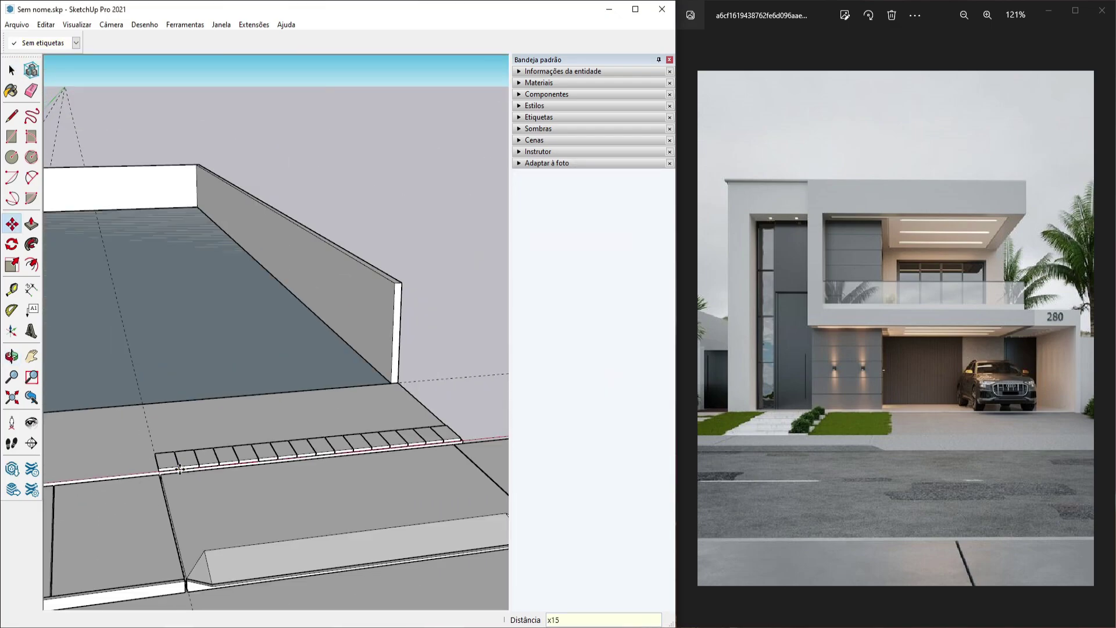
# Select all the pavers in the driveway row and scale them together along the green axis
pyautogui.press('space')
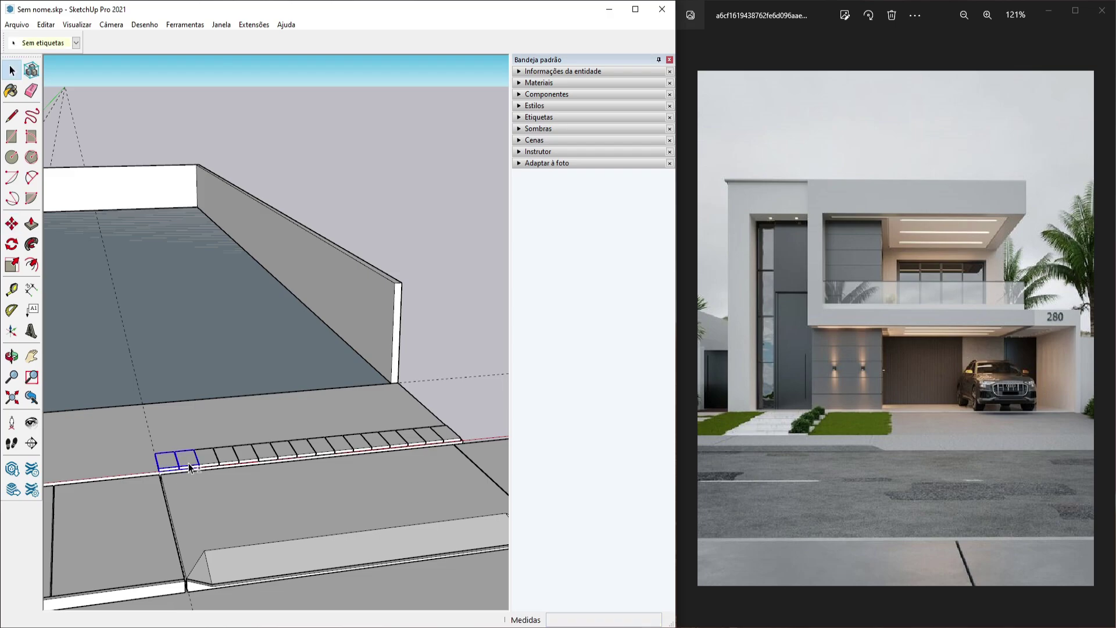
pyautogui.keyDown('shift'); pyautogui.click(395, 440); pyautogui.keyUp('shift')
pyautogui.keyDown('shift'); pyautogui.click(412, 438); pyautogui.keyUp('shift')
pyautogui.keyDown('shift'); pyautogui.click(429, 436); pyautogui.keyUp('shift')
pyautogui.keyDown('shift'); pyautogui.click(446, 434); pyautogui.keyUp('shift')
pyautogui.scroll(4, 456, 433)
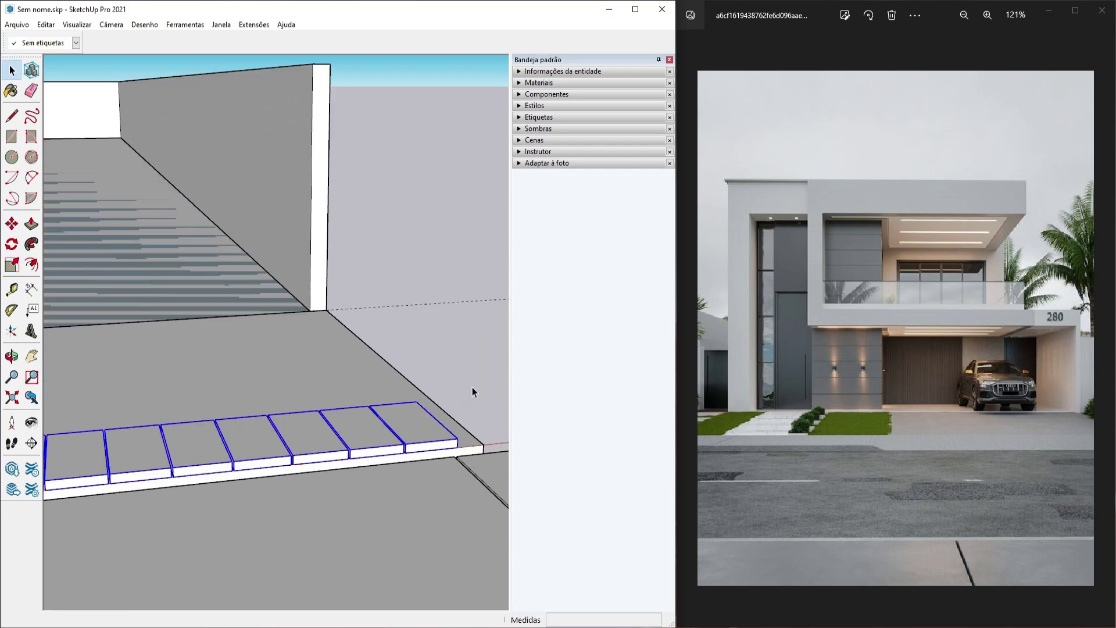
pyautogui.scroll(-6, 465, 398)
pyautogui.moveTo(378, 442); pyautogui.dragTo(256, 540, button='middle')
pyautogui.press('s')
pyautogui.moveTo(248, 459); pyautogui.dragTo(279, 451, button='middle')
pyautogui.scroll(5, 279, 448)
pyautogui.scroll(-6, 289, 468)
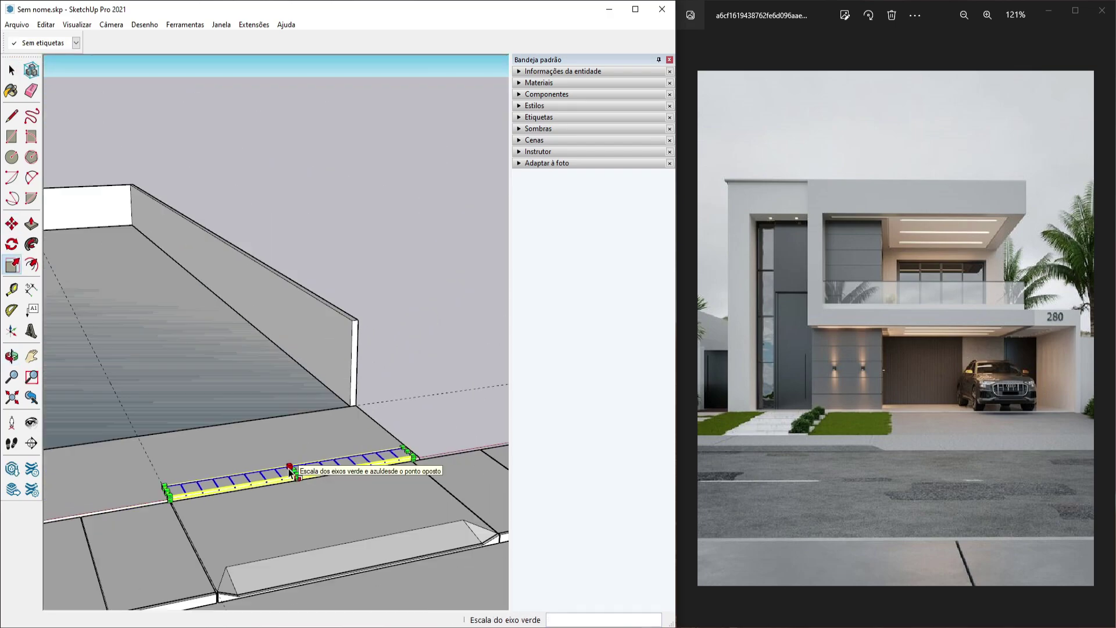
pyautogui.moveTo(337, 471); pyautogui.dragTo(308, 506, button='middle')
# Copy the selected paver row toward the house to make five spaced rows across the driveway
pyautogui.press('space')
pyautogui.scroll(2, 313, 500)
pyautogui.moveTo(401, 472); pyautogui.dragTo(253, 451, button='middle')
pyautogui.press('g')
pyautogui.press('Return')
pyautogui.press('m')
pyautogui.scroll(3, 401, 488)
pyautogui.click(401, 488)
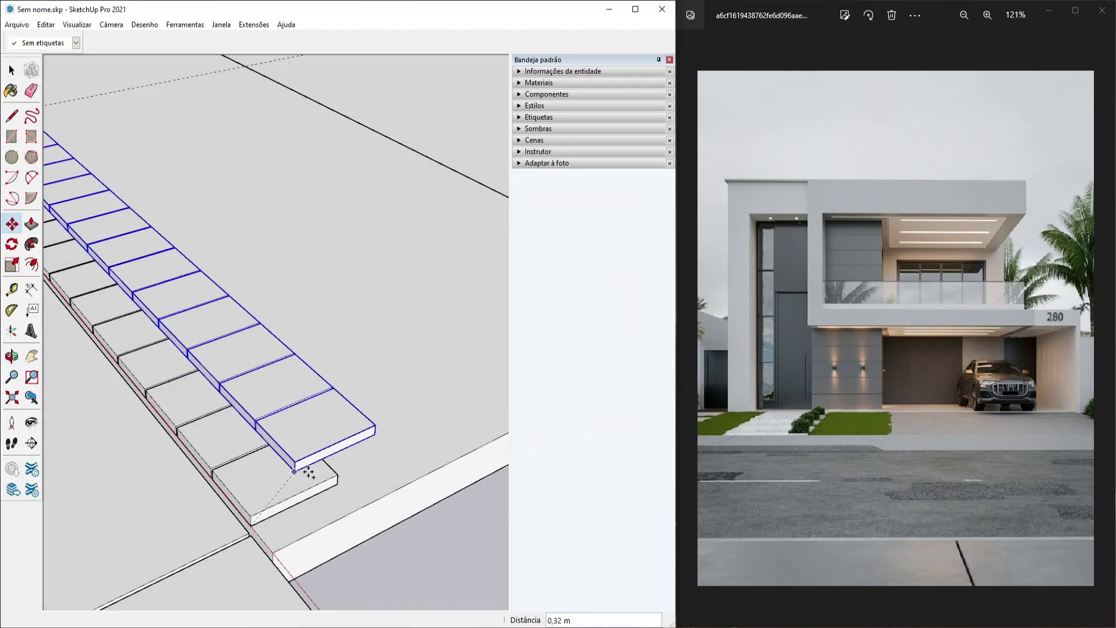
pyautogui.press('space')
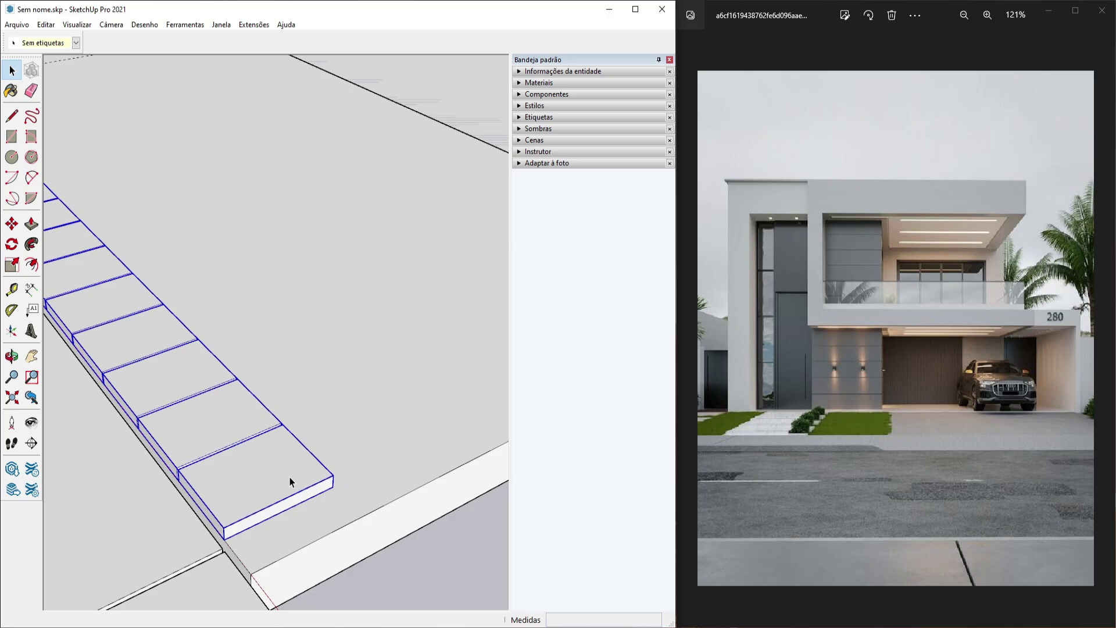
pyautogui.press('m')
pyautogui.click(292, 482)
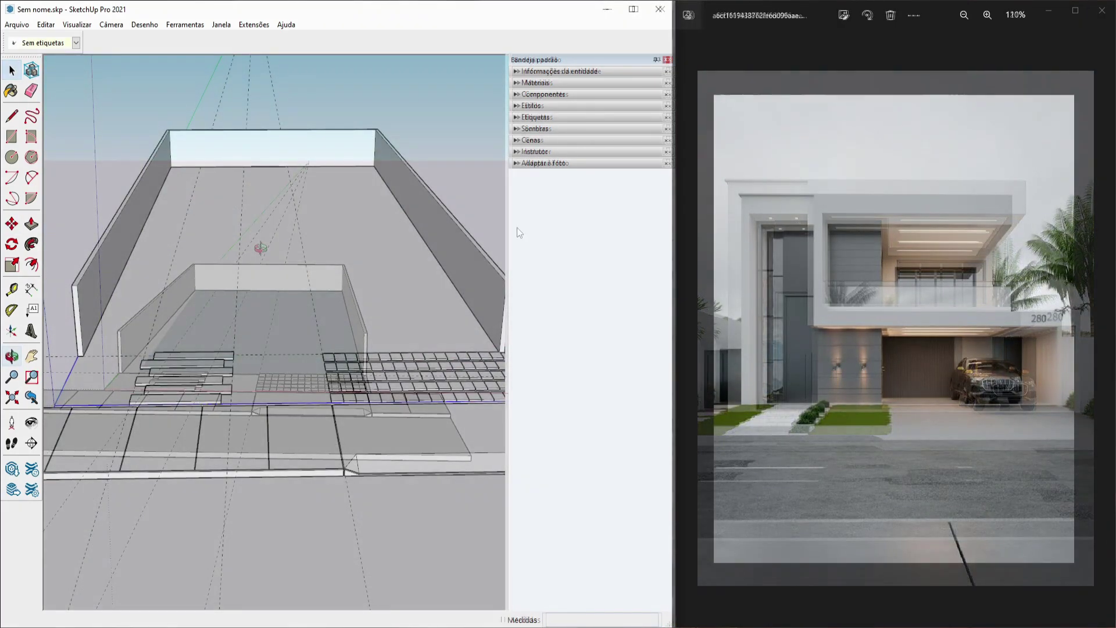
# Place a guide parallel to the house's front guide line, 5 m further back toward the rear wall
pyautogui.moveTo(296, 334)
pyautogui.mouseDown(button='middle')
pyautogui.moveTo(344, 333)
pyautogui.moveTo(332, 351)
pyautogui.moveTo(249, 251)
pyautogui.moveTo(311, 267)
pyautogui.moveTo(250, 270)
pyautogui.mouseUp(button='middle')
pyautogui.moveTo(386, 385); pyautogui.dragTo(326, 424, button='middle')
pyautogui.press('t')
pyautogui.click(323, 435)
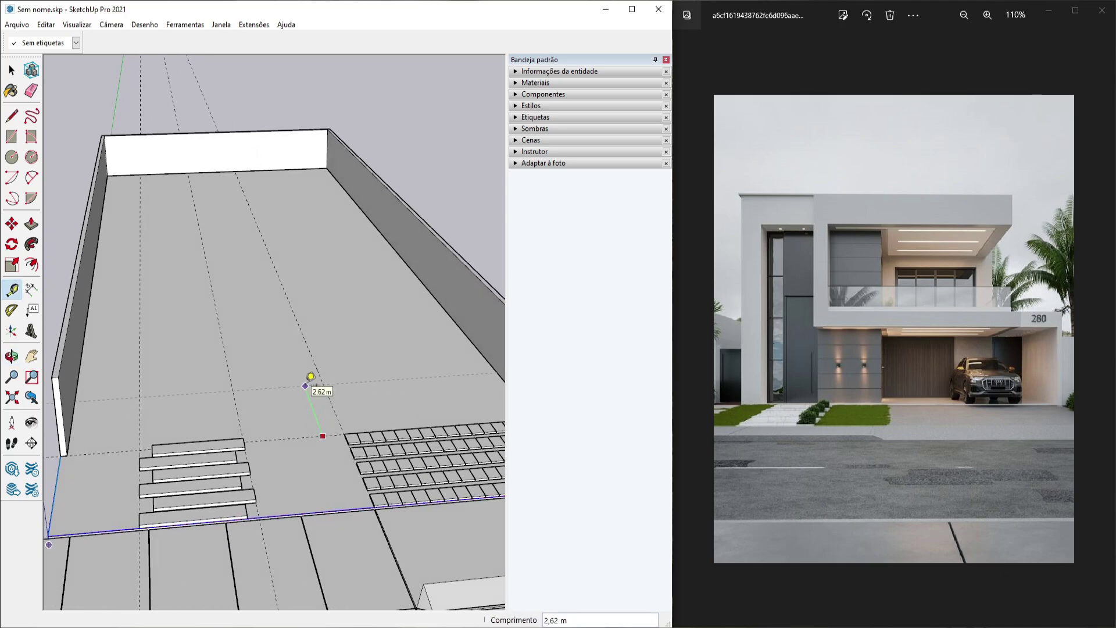
pyautogui.press('Return')
pyautogui.moveTo(376, 366); pyautogui.dragTo(260, 344, button='middle')
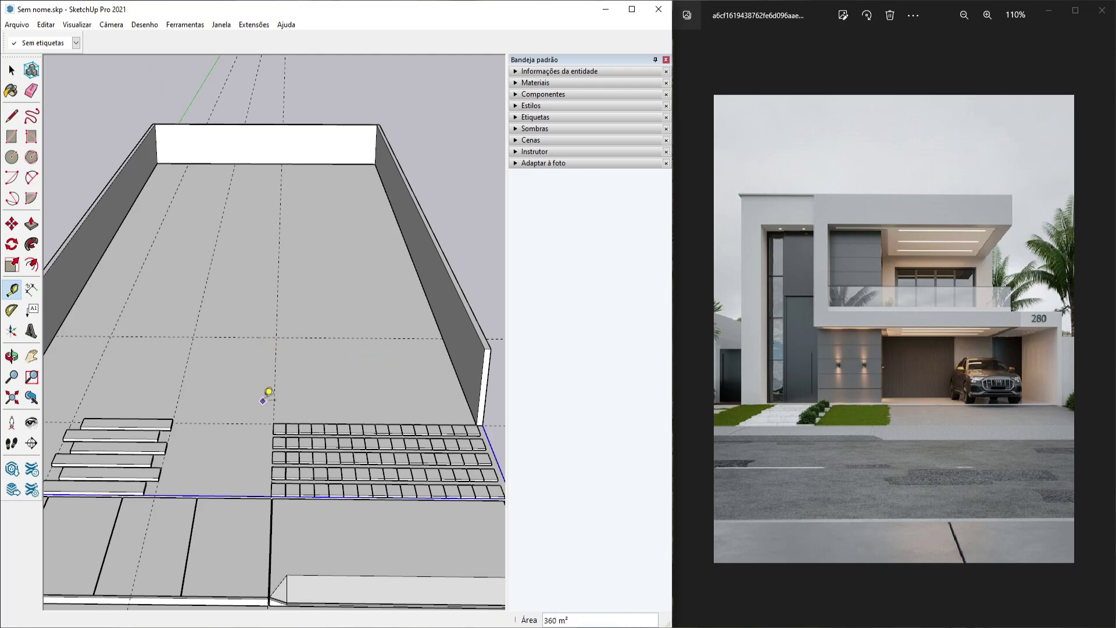
# Draw the floor outline as two adjoining rectangles, 21.85 by 11.70 m behind the guide and 6.70 by 5.00 m in front, and erase their shared edge
pyautogui.press('r')
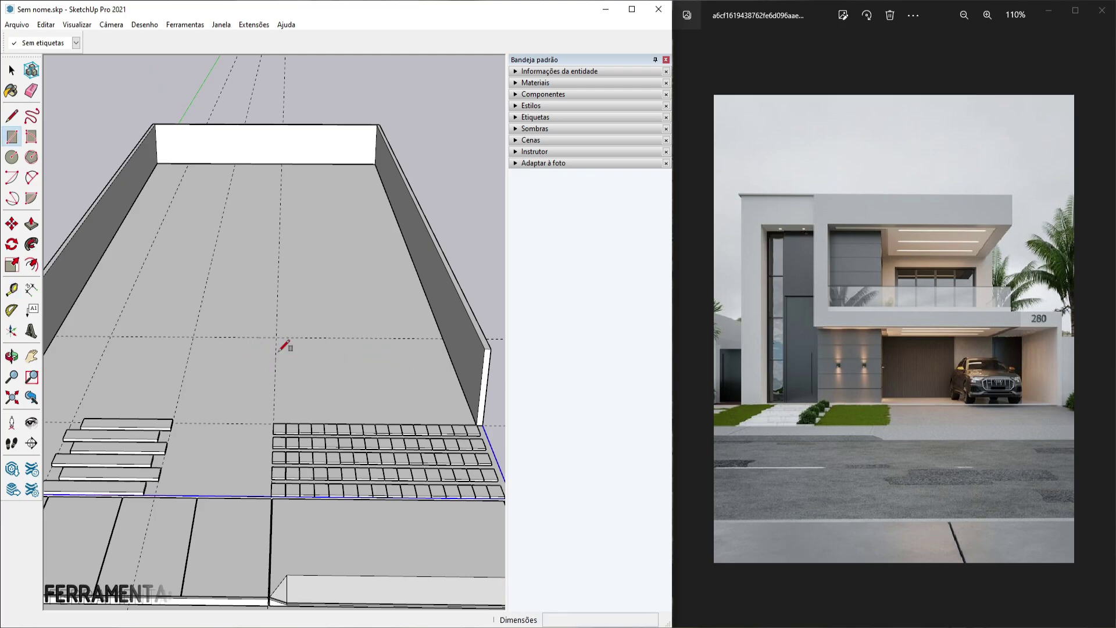
pyautogui.click(443, 336)
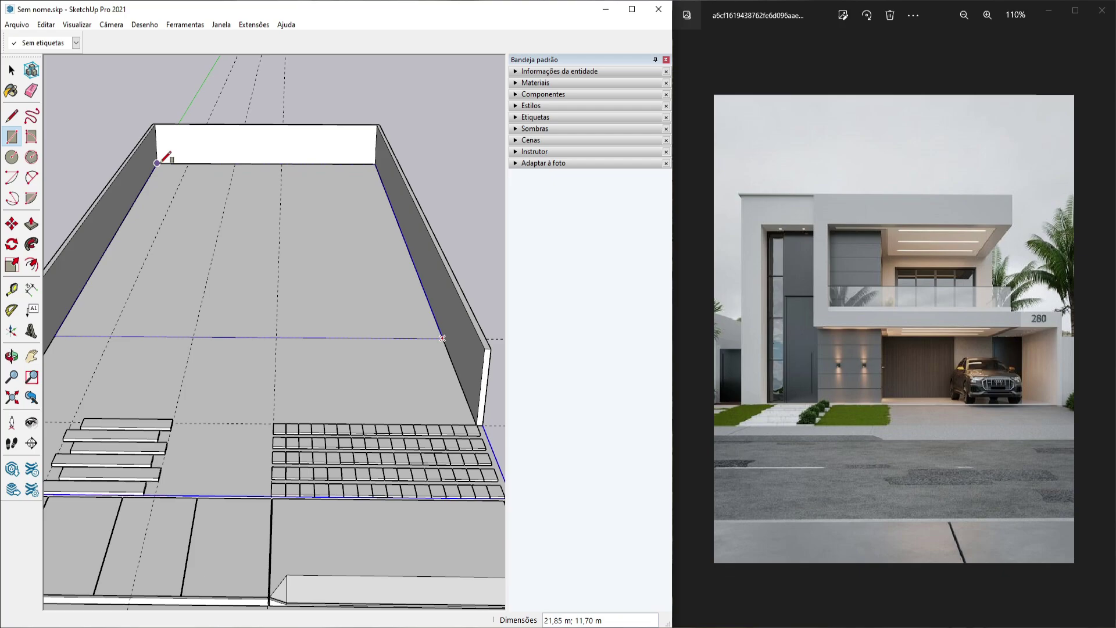
pyautogui.moveTo(201, 301); pyautogui.dragTo(324, 312, button='middle')
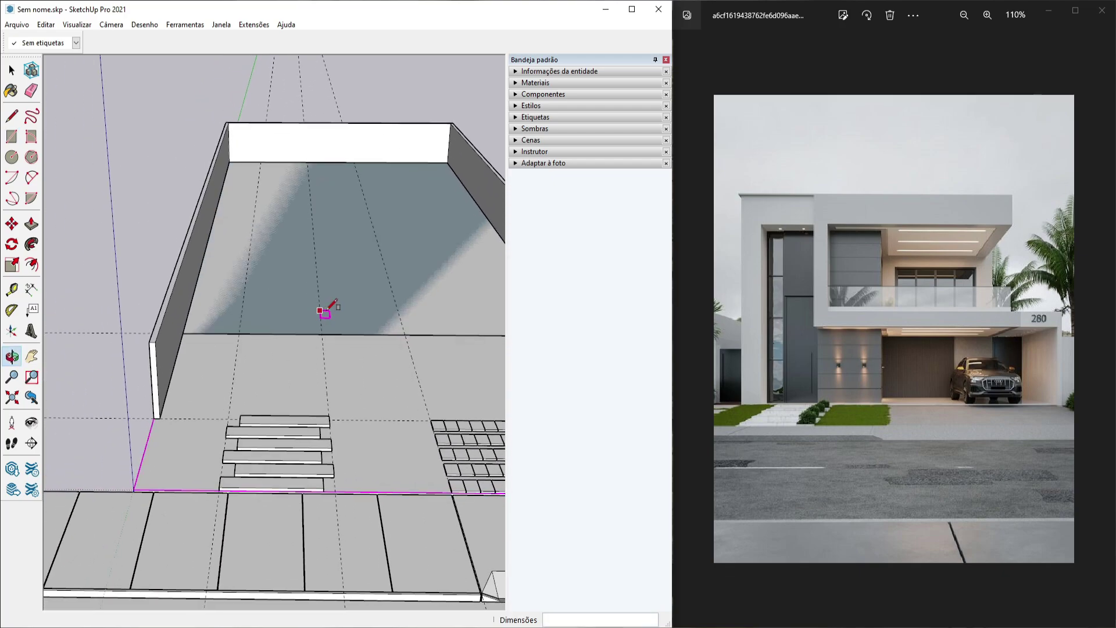
pyautogui.click(405, 335)
pyautogui.click(157, 417)
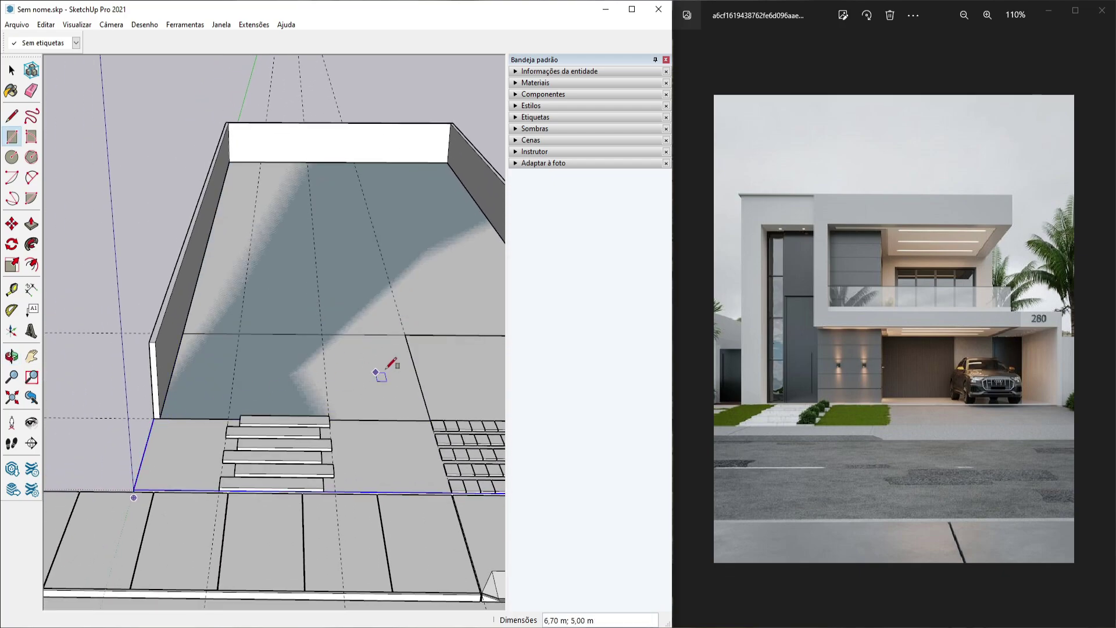
pyautogui.moveTo(376, 372); pyautogui.dragTo(300, 365, button='middle')
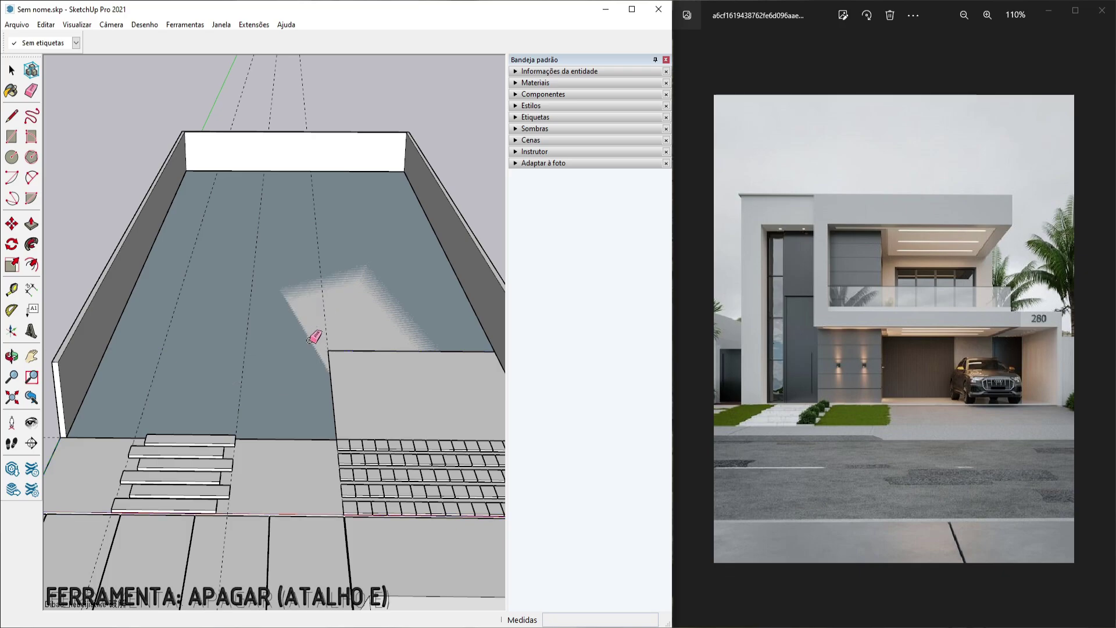
# Cut a rectangular notch into the floor's front between the walkway and garage with two lines, and erase the leftover edges
pyautogui.press('space')
pyautogui.click(308, 381)
pyautogui.press('r')
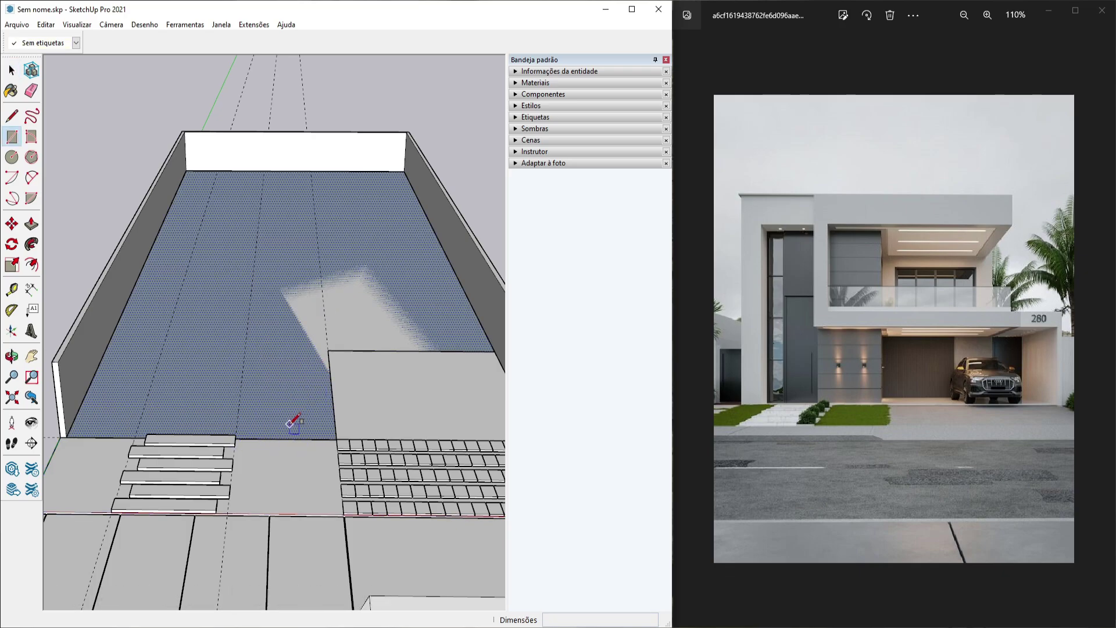
pyautogui.press('l')
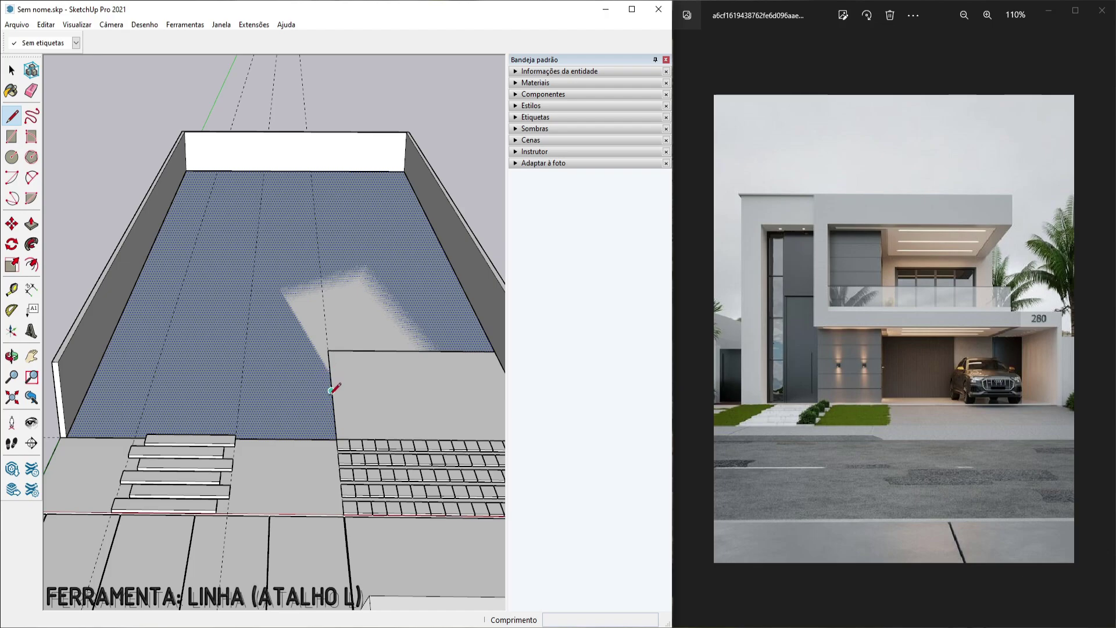
pyautogui.scroll(1, 331, 390)
pyautogui.click(331, 390)
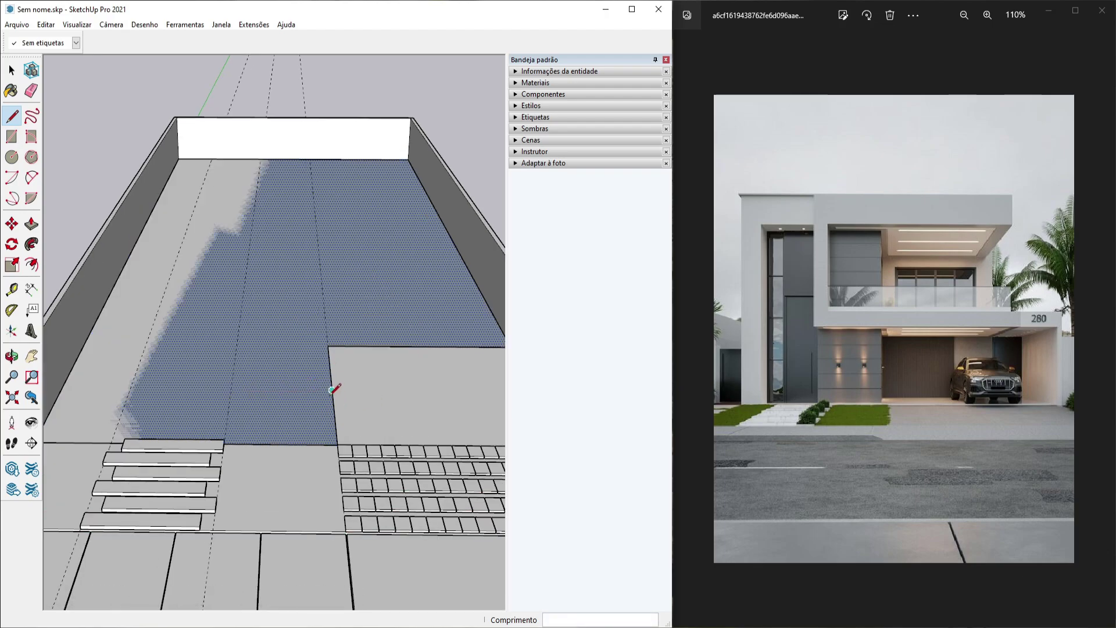
pyautogui.click(231, 389)
pyautogui.click(230, 442)
pyautogui.press('space')
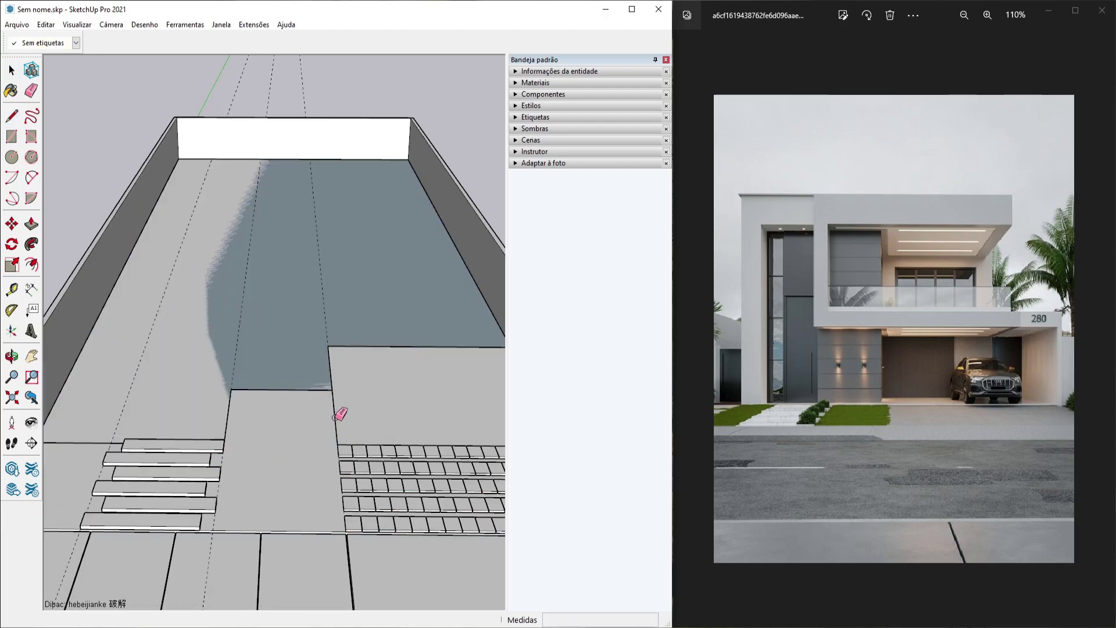
pyautogui.moveTo(341, 411)
pyautogui.mouseDown(button='middle')
pyautogui.moveTo(444, 298)
pyautogui.moveTo(312, 420)
pyautogui.mouseUp(button='middle')
pyautogui.scroll(2, 311, 419)
# Move the notch's rear edge 1.23 m toward the street
pyautogui.press('m')
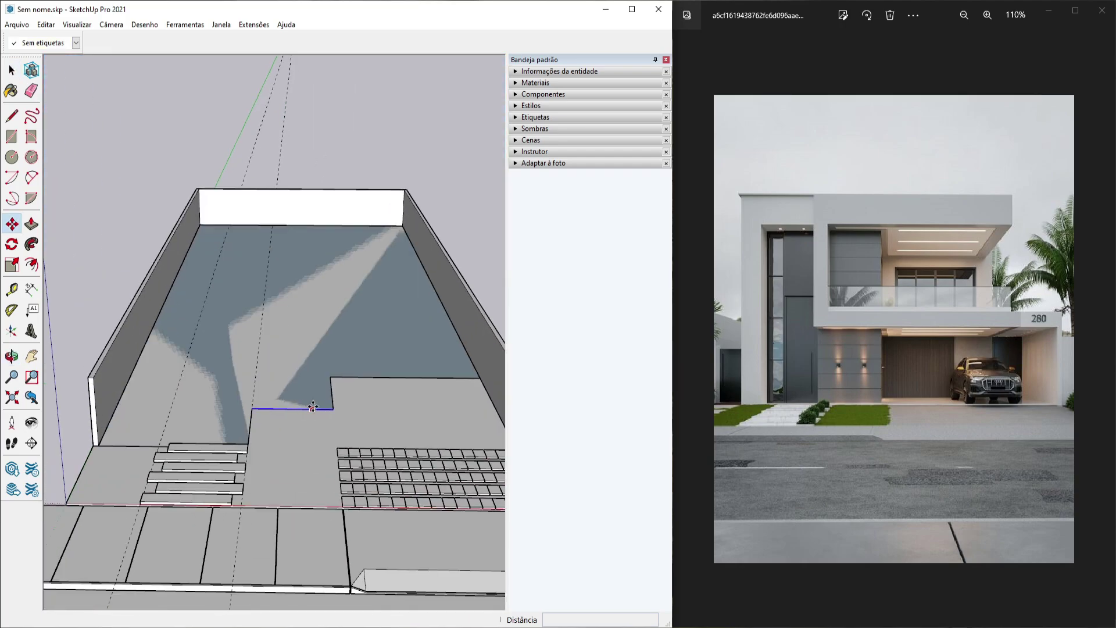
pyautogui.click(312, 429)
pyautogui.click(313, 431)
pyautogui.press('space')
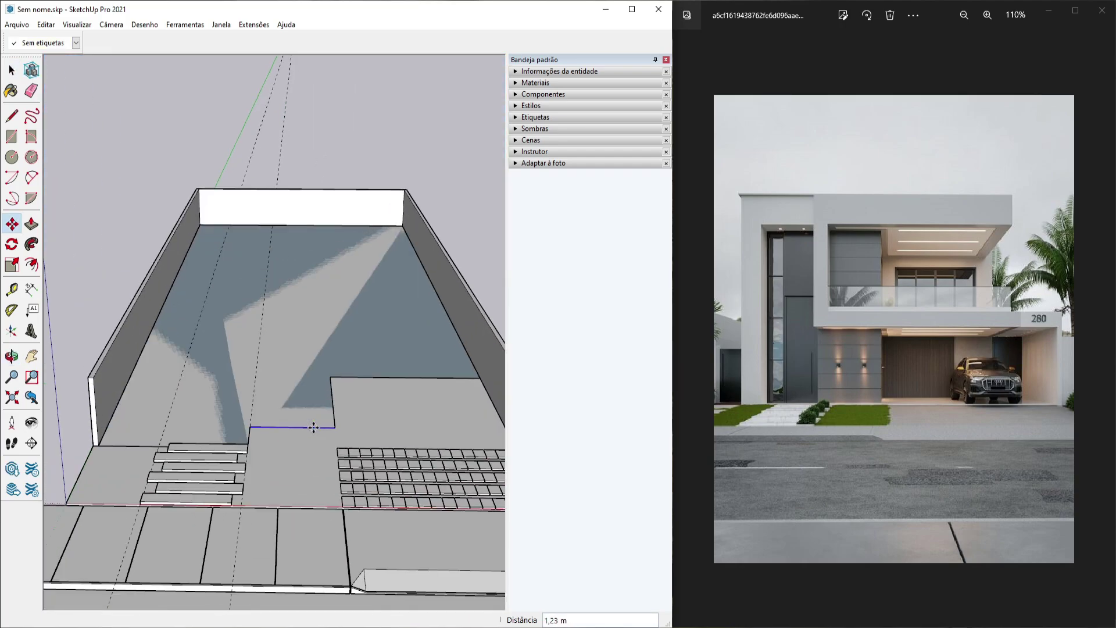
# Offset the stepped floor outline inward by 0.15 m to form the wall thickness
pyautogui.moveTo(331, 434); pyautogui.dragTo(274, 489, button='middle')
pyautogui.scroll(5, 291, 424)
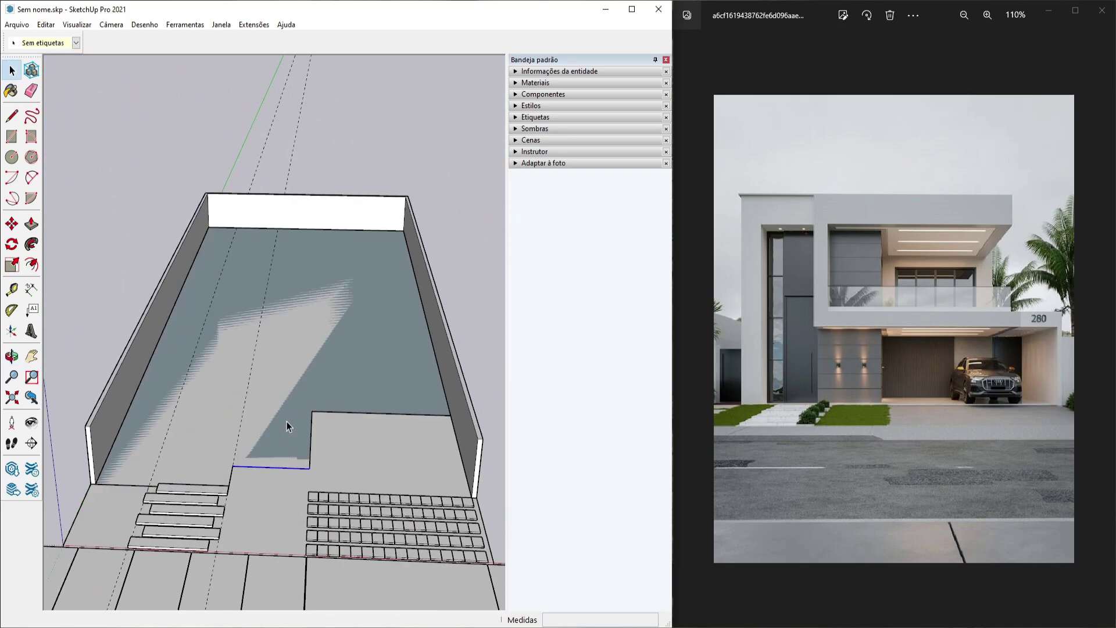
pyautogui.press('f')
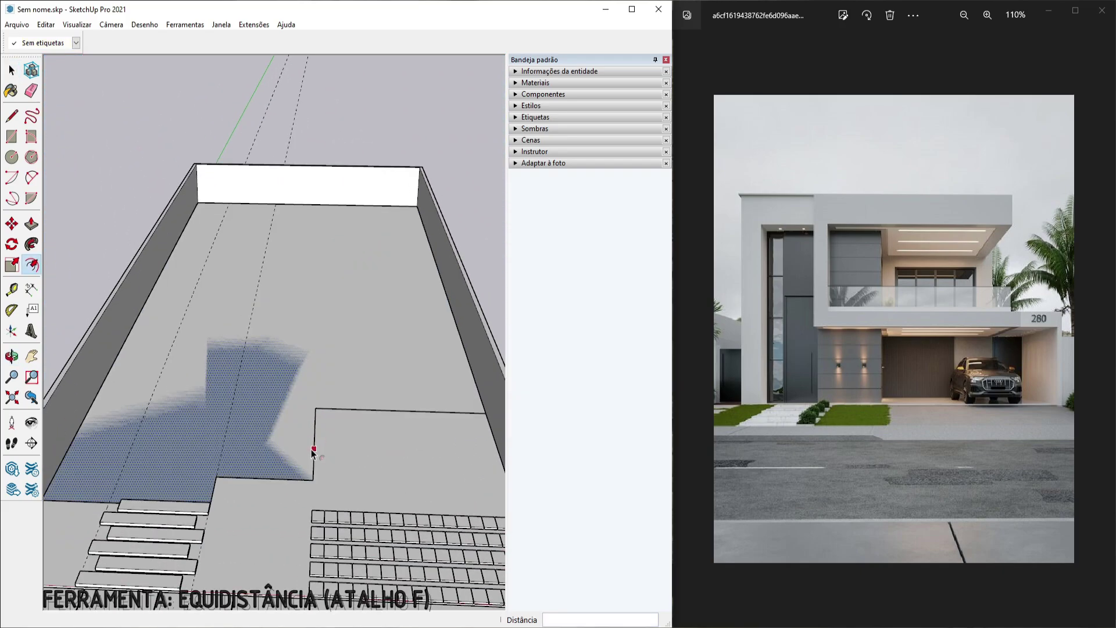
pyautogui.click(314, 448)
pyautogui.scroll(3, 304, 452)
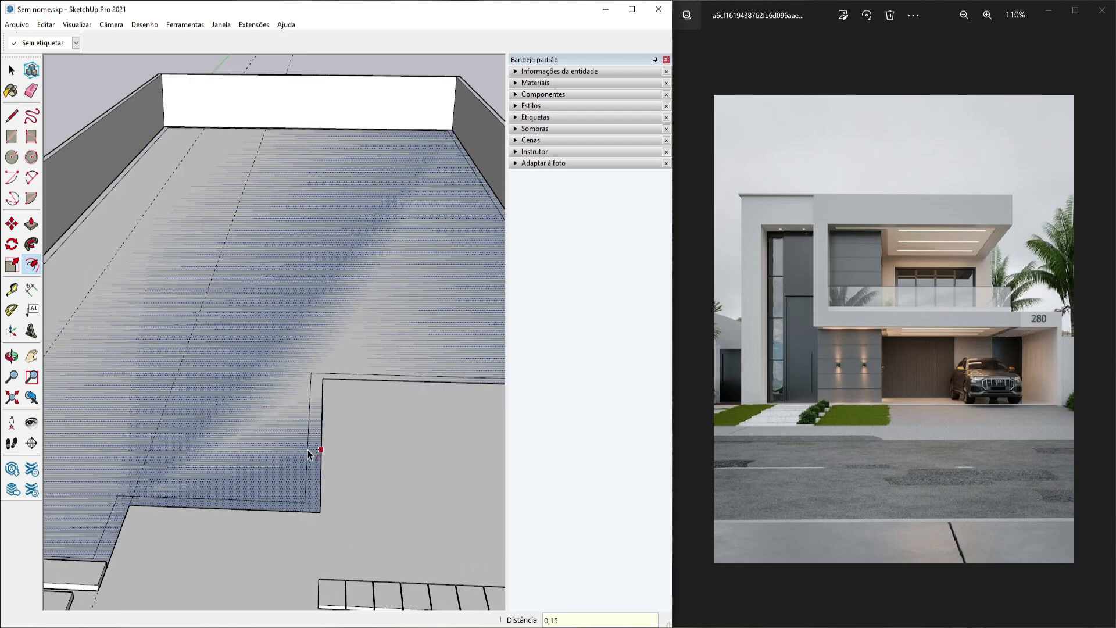
pyautogui.click(308, 451)
pyautogui.press('space')
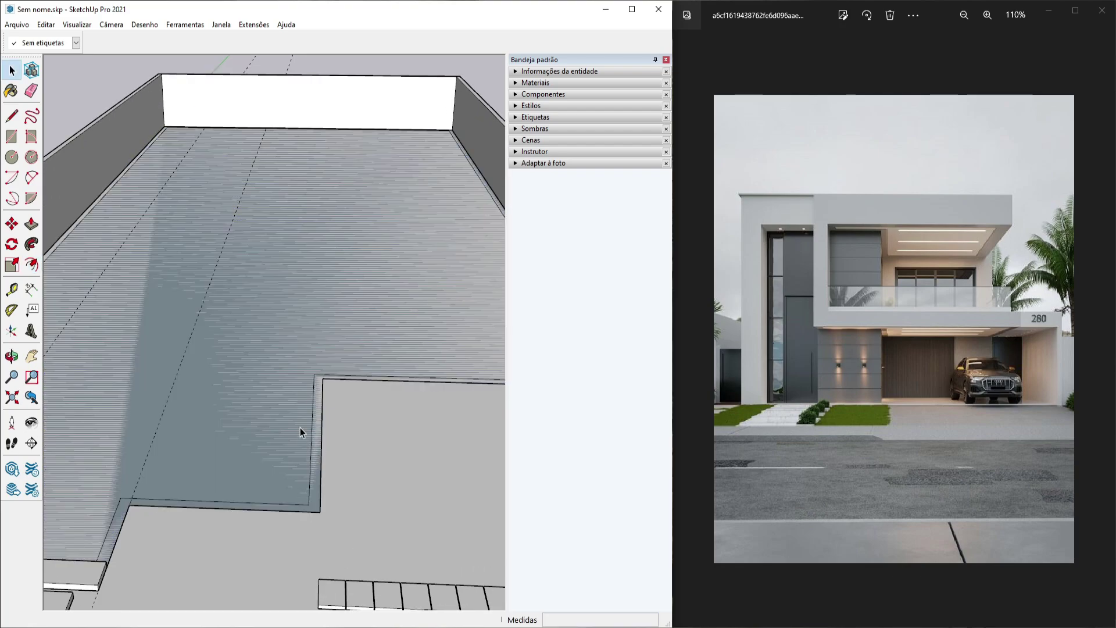
# Extrude the wall outline upward to a height of 3 m
pyautogui.moveTo(300, 427); pyautogui.dragTo(284, 399, button='middle')
pyautogui.press('p')
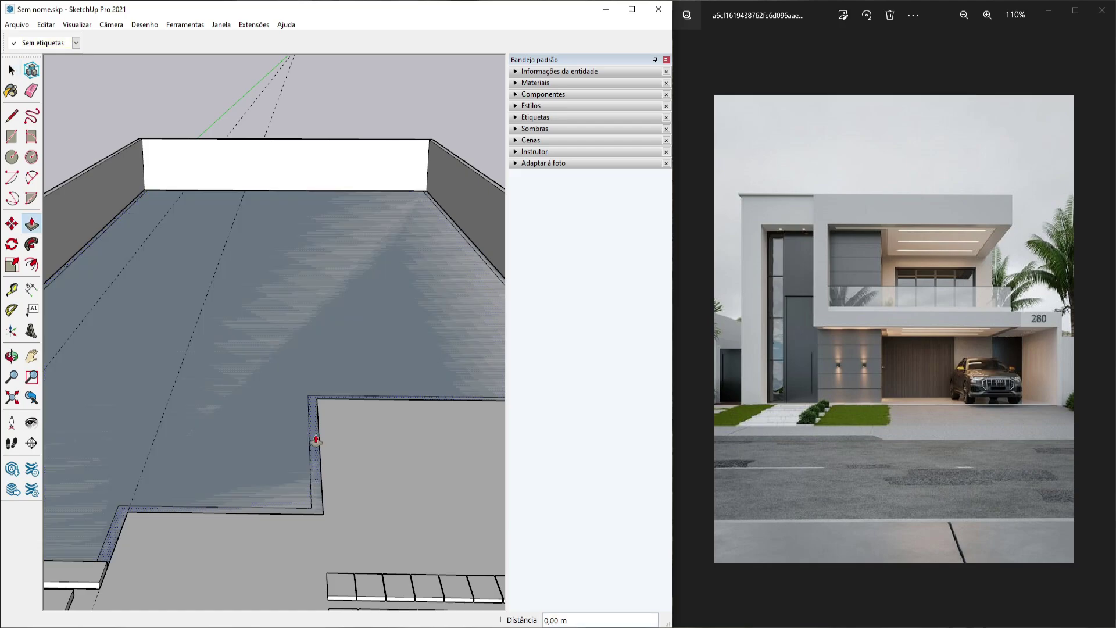
pyautogui.click(316, 440)
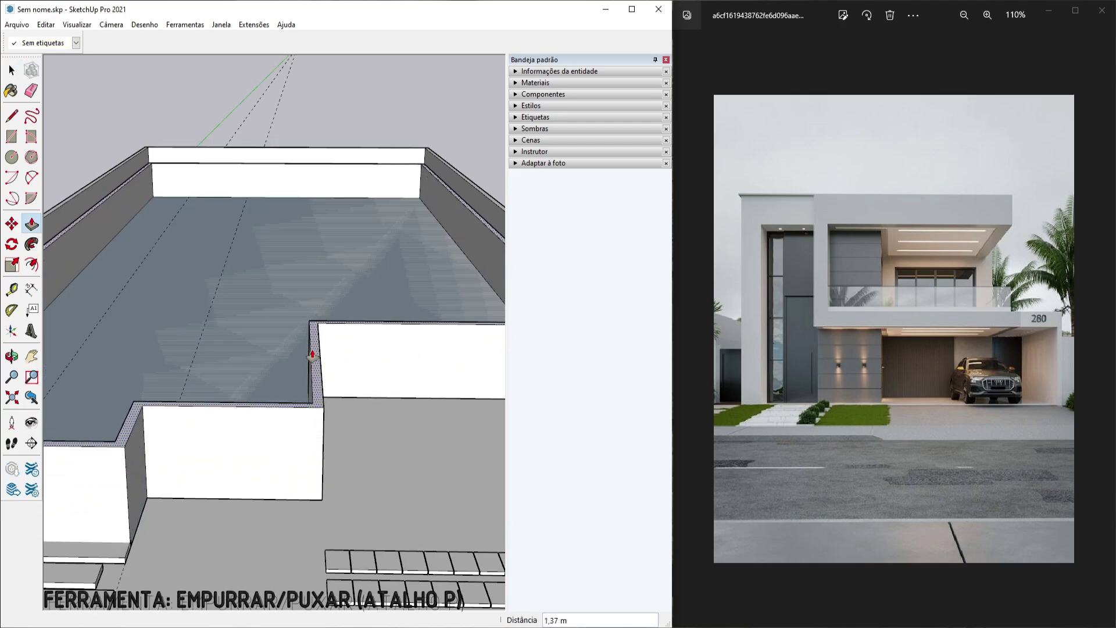
pyautogui.write('2')
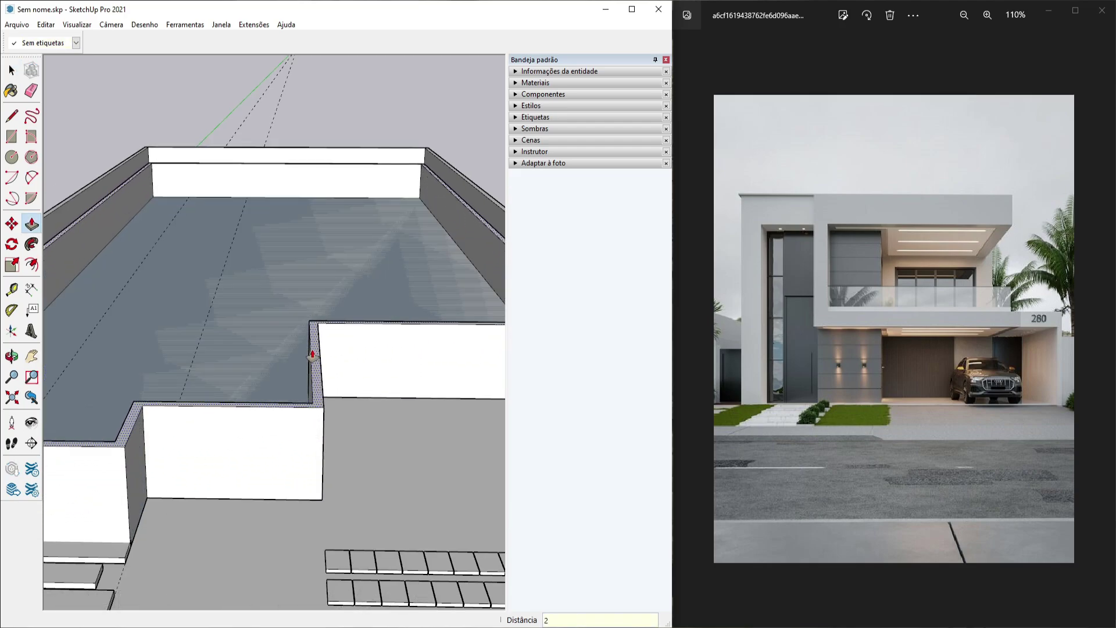
pyautogui.press('Return')
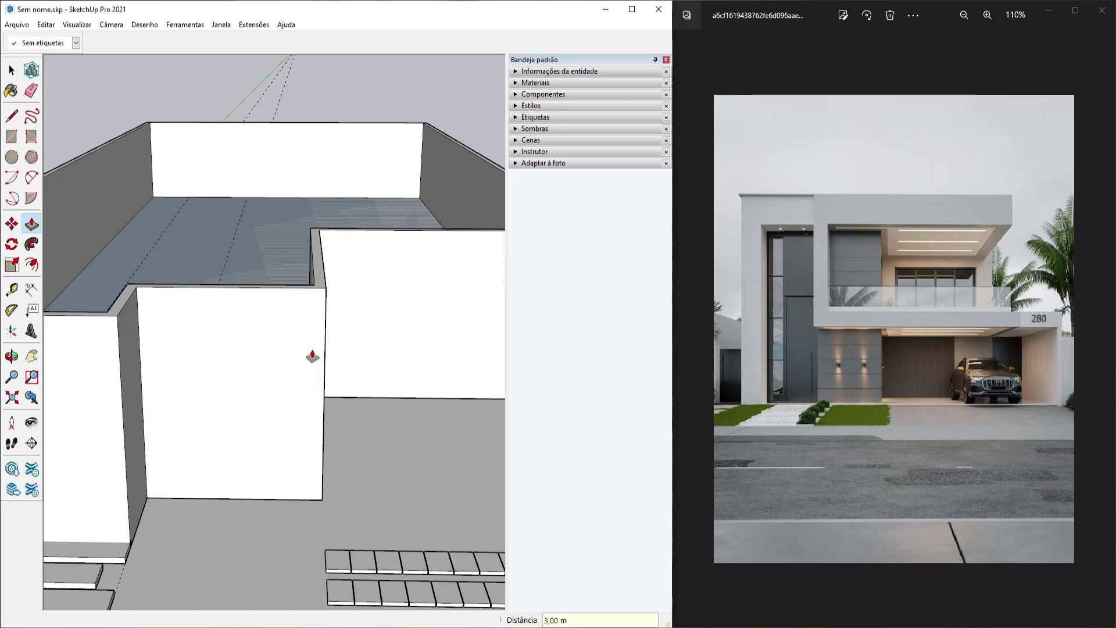
# Delete the floor face enclosed by the walls
pyautogui.press('space')
pyautogui.click(257, 226)
pyautogui.moveTo(279, 287); pyautogui.dragTo(288, 245, button='middle')
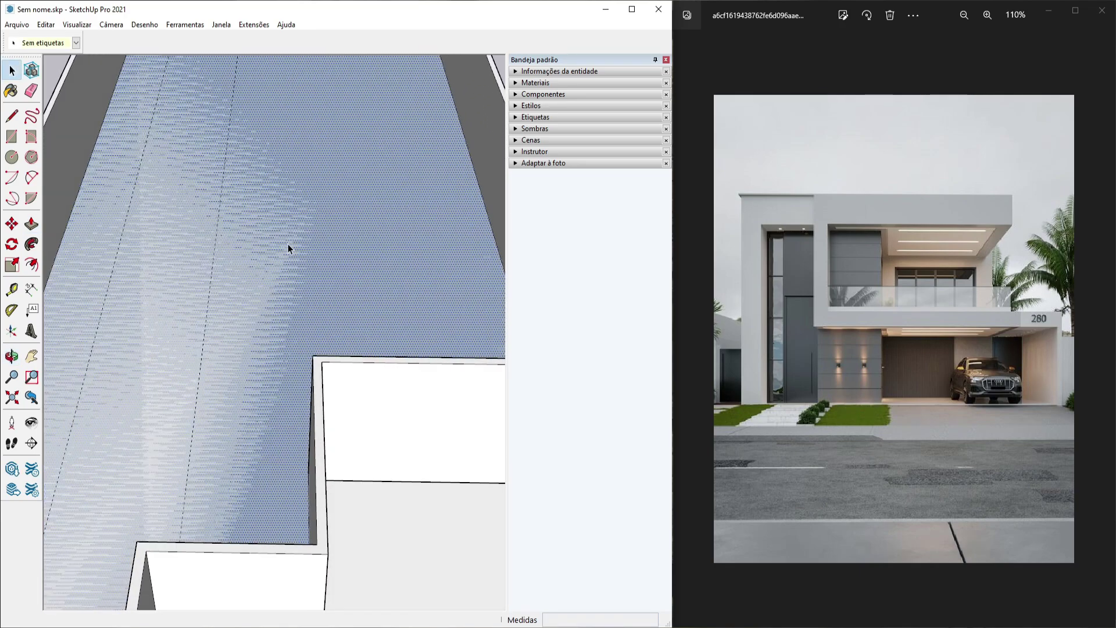
pyautogui.press('Delete')
# Select all of the connected wall geometry and make it a group
pyautogui.scroll(-4, 279, 288)
pyautogui.moveTo(302, 434); pyautogui.dragTo(349, 342, button='middle')
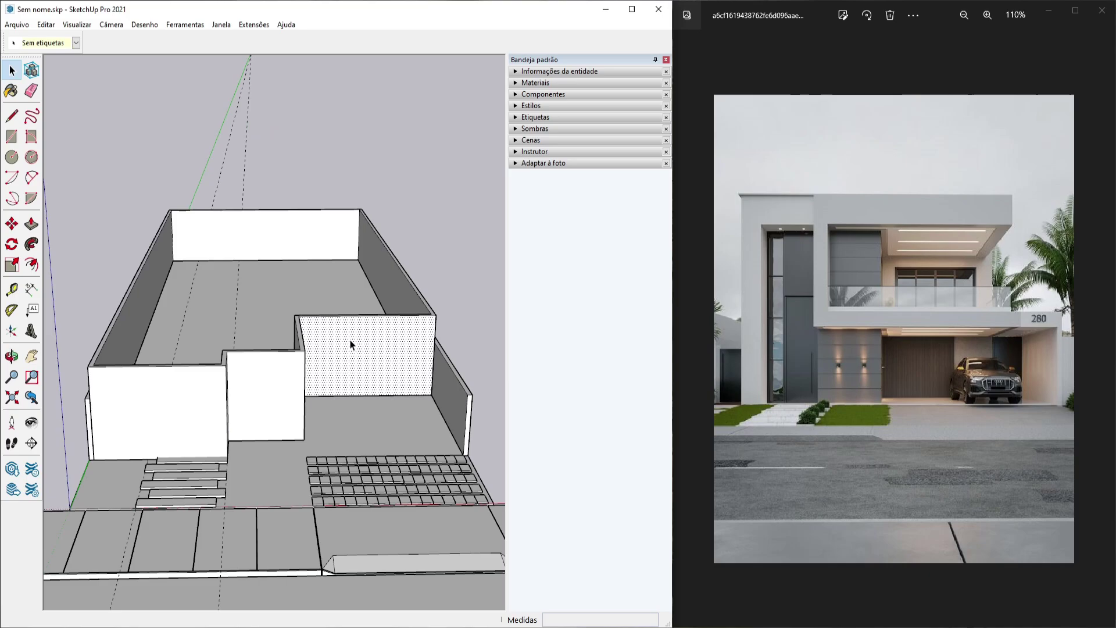
pyautogui.tripleClick(350, 341)
pyautogui.rightClick(350, 343)
pyautogui.click(386, 448)
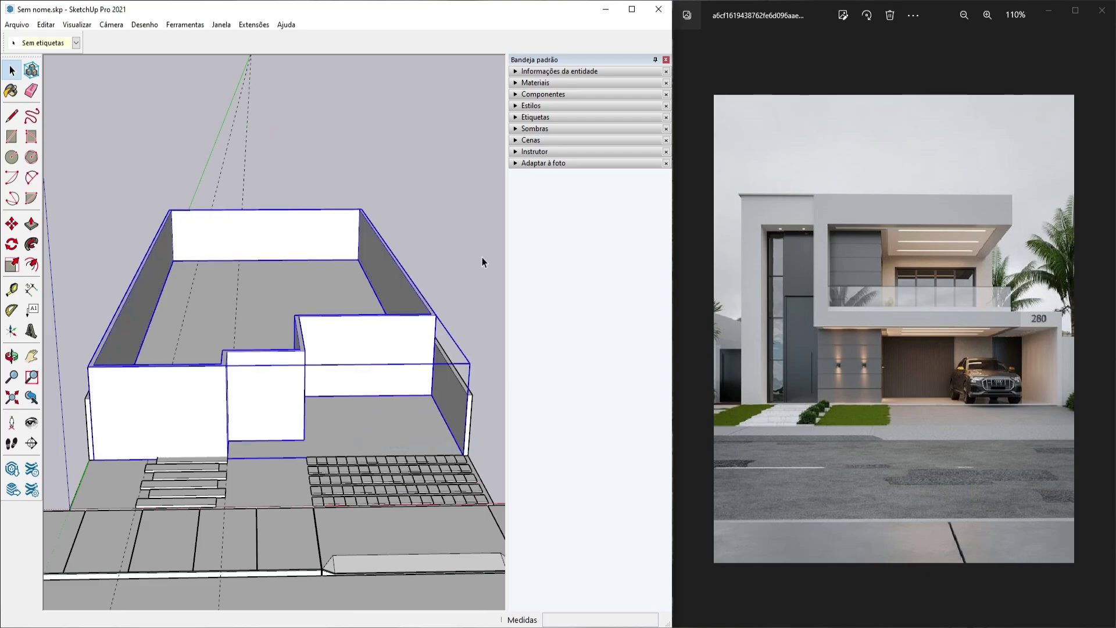
pyautogui.click(482, 258)
# Draw a rectangle over the wall tops, from the front corner on the walkway side to the opposite rear corner, covering the garage area
pyautogui.moveTo(219, 411)
pyautogui.mouseDown(button='middle')
pyautogui.moveTo(284, 291)
pyautogui.moveTo(319, 386)
pyautogui.moveTo(216, 391)
pyautogui.mouseUp(button='middle')
pyautogui.press('r')
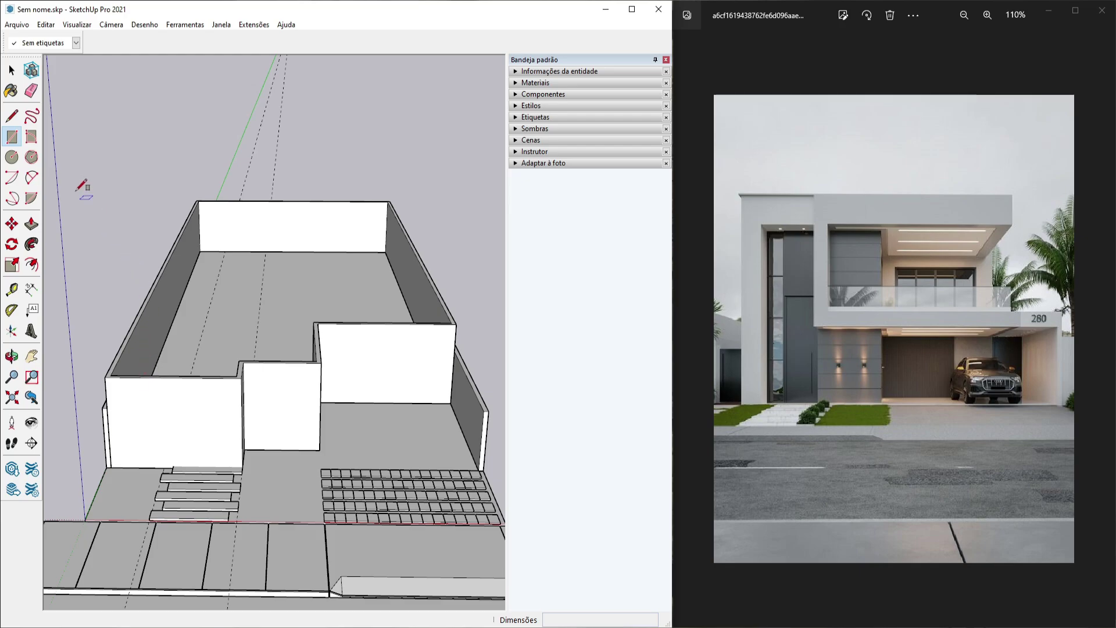
pyautogui.click(105, 377)
pyautogui.moveTo(242, 249); pyautogui.dragTo(344, 357, button='middle')
pyautogui.scroll(-3, 469, 229)
pyautogui.click(472, 227)
# Extrude the slab rectangle upward 0.20 m and make the slab a group
pyautogui.press('p')
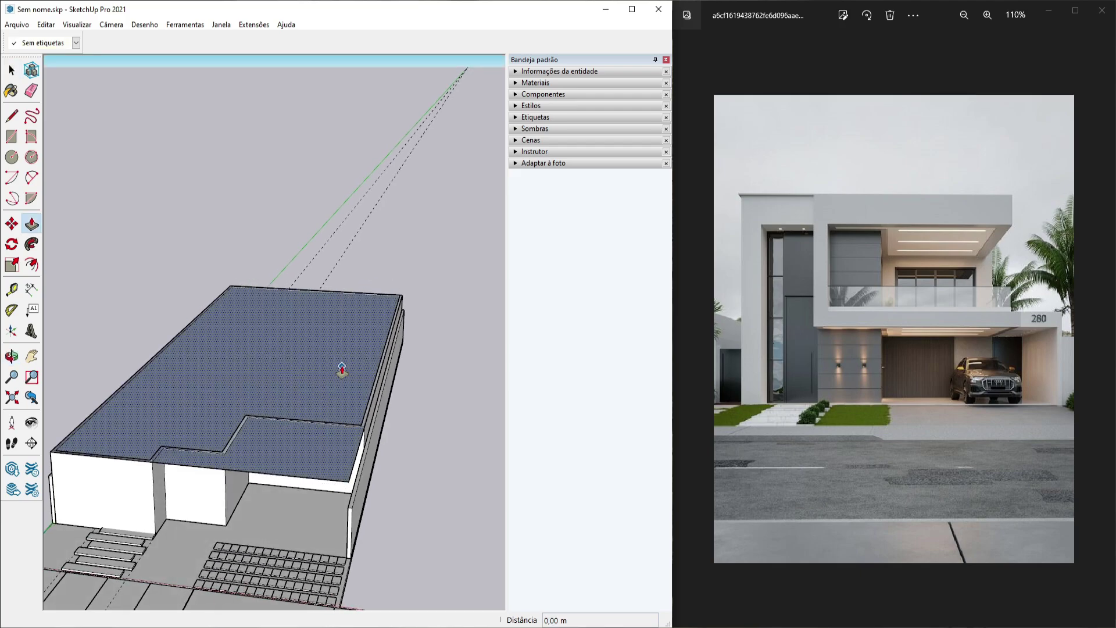
pyautogui.click(342, 370)
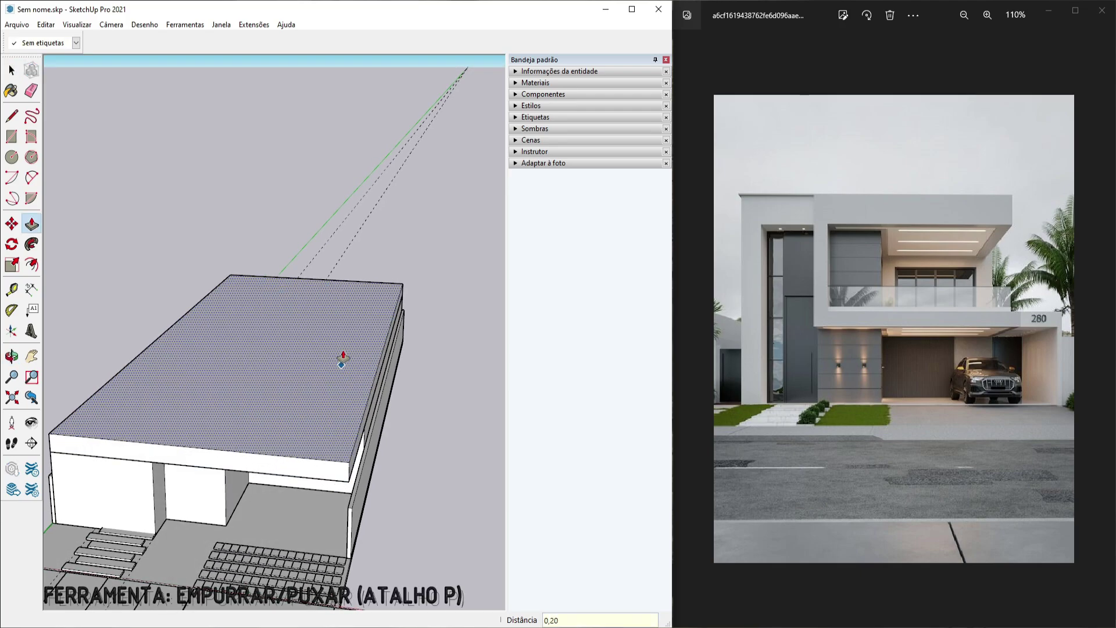
pyautogui.write('0,20')
pyautogui.press('Return')
pyautogui.press('space')
pyautogui.doubleClick(337, 351)
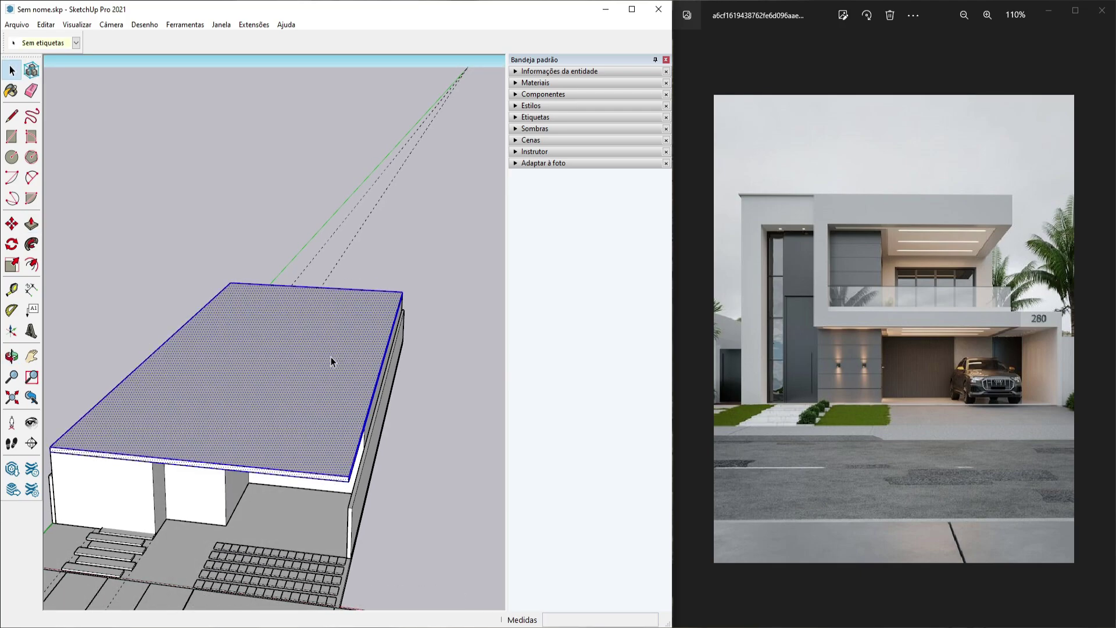
pyautogui.rightClick(330, 357)
pyautogui.click(372, 204)
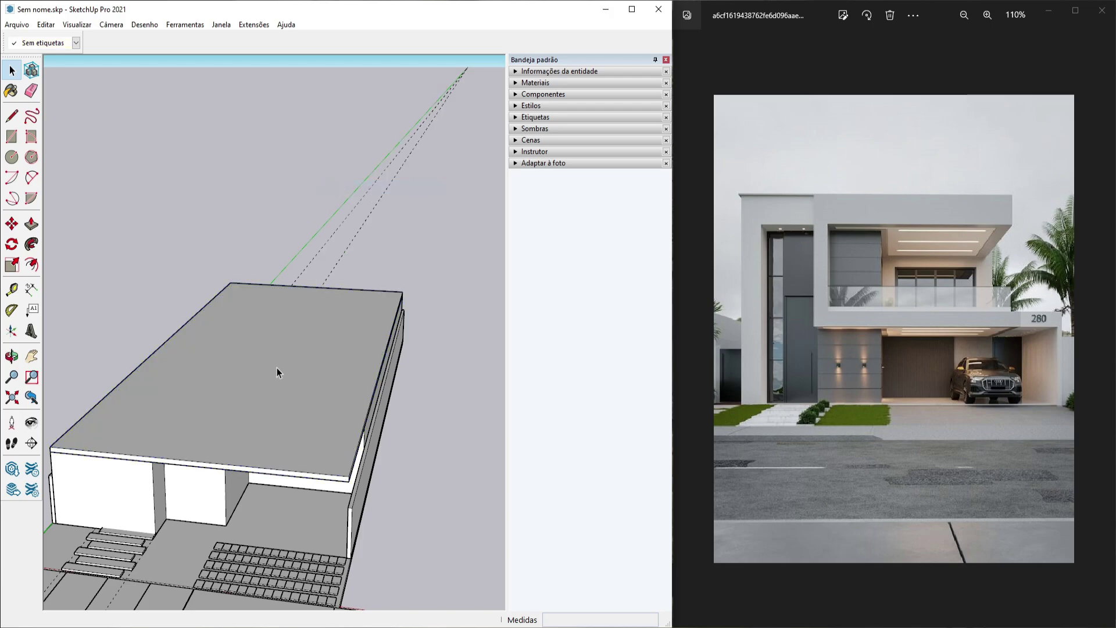
pyautogui.moveTo(277, 367); pyautogui.dragTo(253, 549, button='middle')
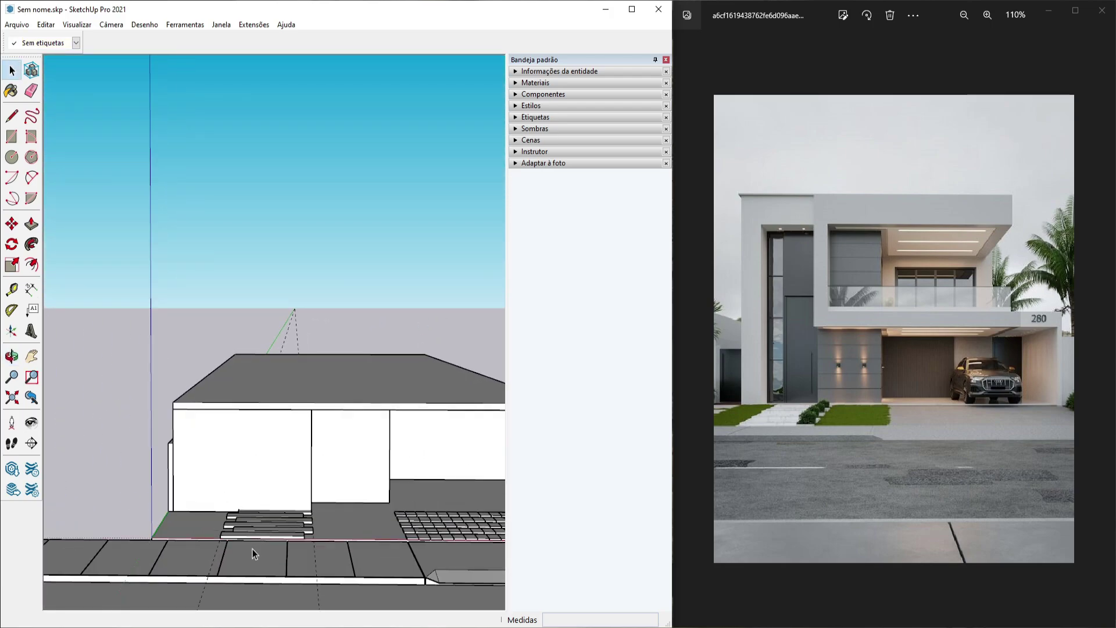
pyautogui.press('r')
pyautogui.click(311, 505)
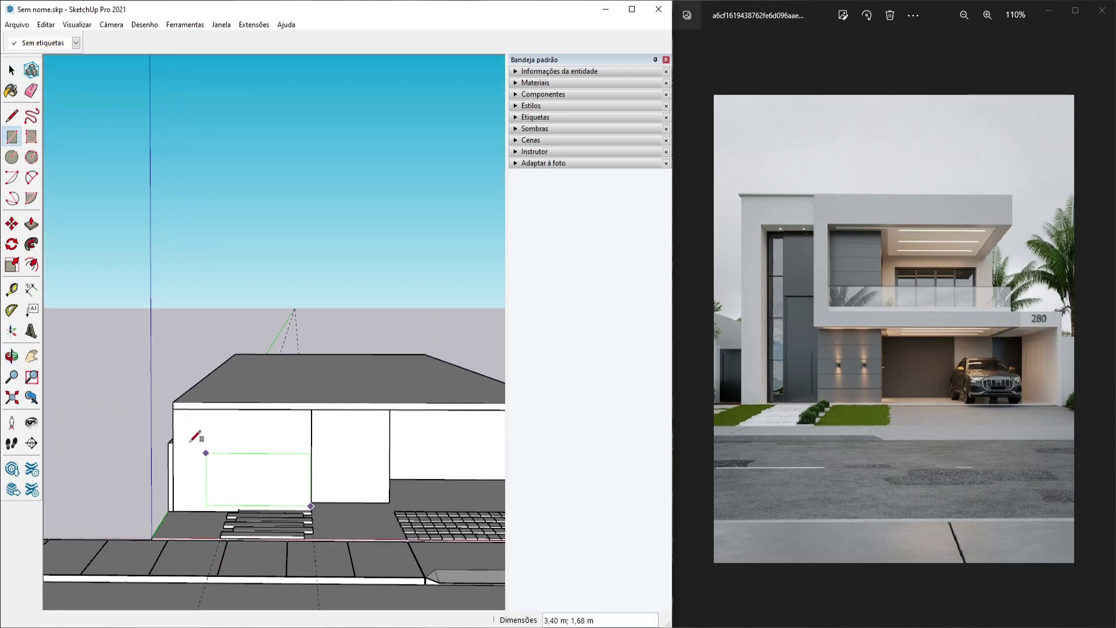
pyautogui.click(195, 408)
# Place a horizontal guide above the slab, parallel to the base edge of the front wall behind the walkway
pyautogui.press('t')
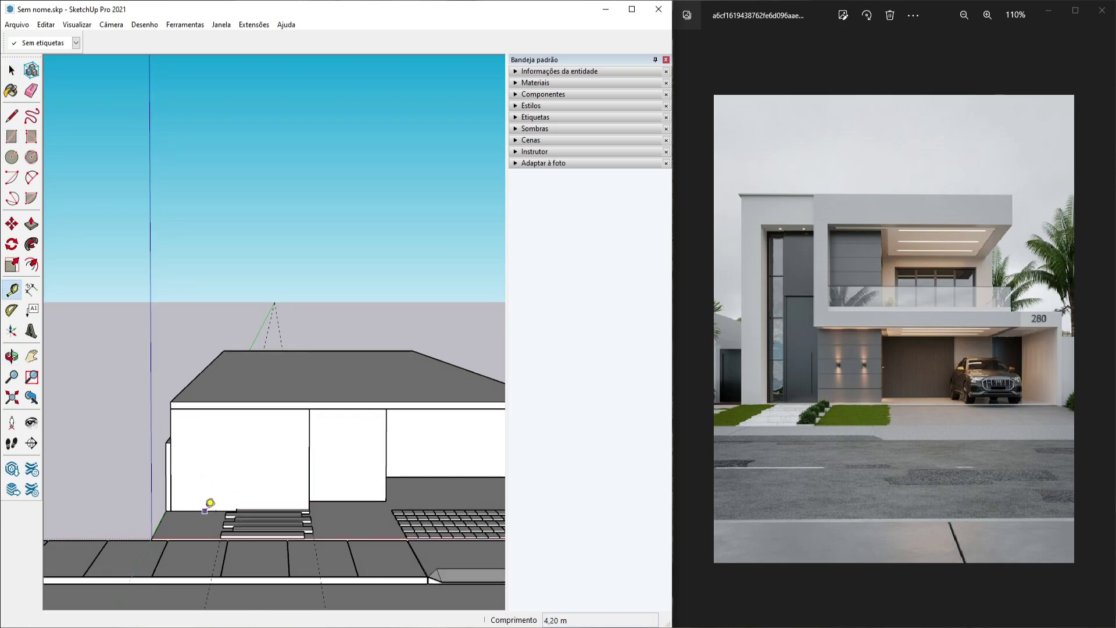
pyautogui.click(205, 510)
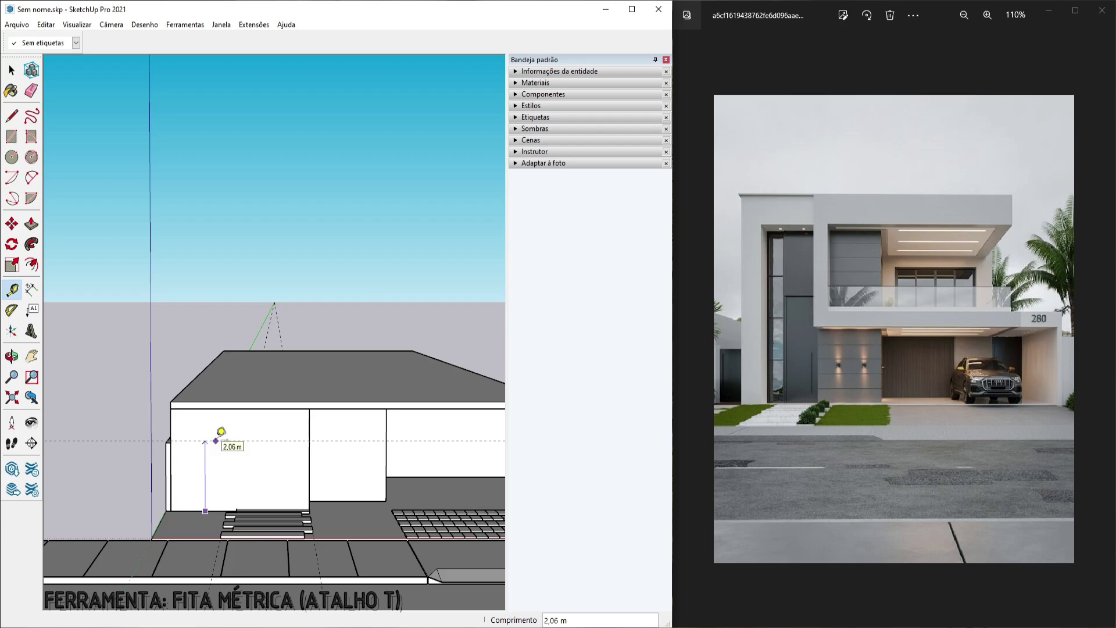
pyautogui.press('space')
# Open the slab group and draw a rectangle about 7.32 by 4.23 m on its top face, from the front corner above the walkway
pyautogui.click(246, 372)
pyautogui.scroll(5, 262, 375)
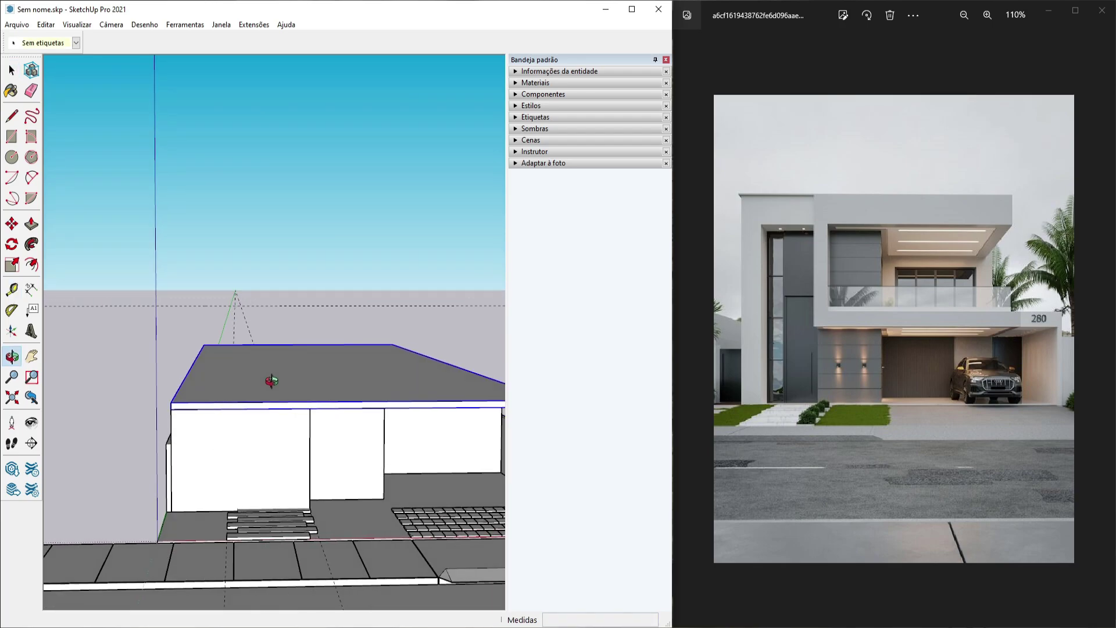
pyautogui.doubleClick(280, 383)
pyautogui.click(249, 379)
pyautogui.moveTo(246, 378); pyautogui.dragTo(229, 390, button='middle')
pyautogui.press('r')
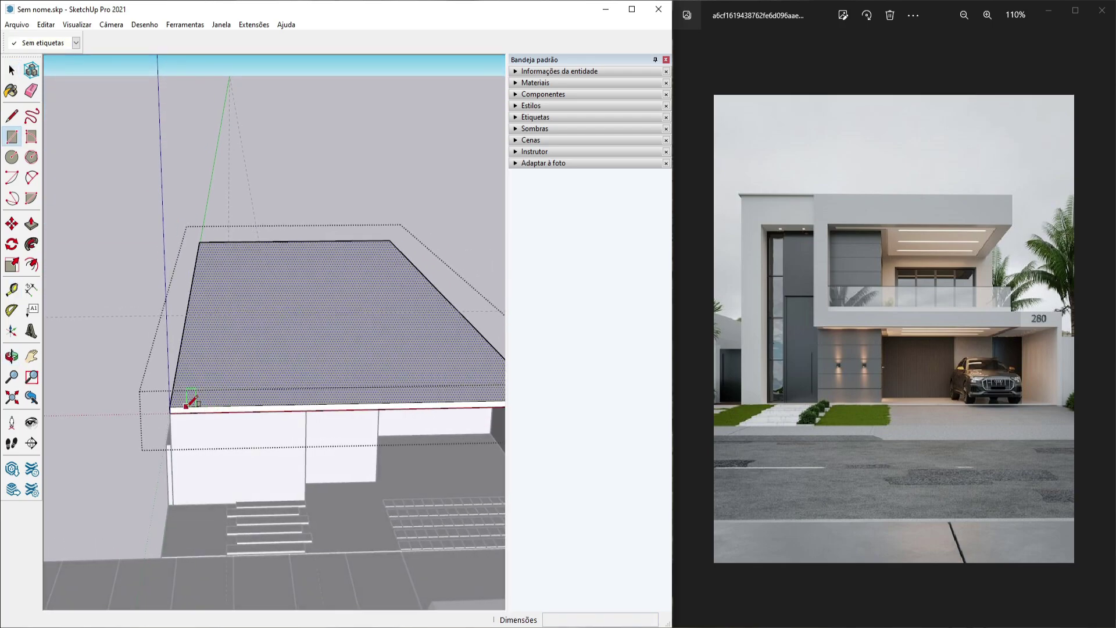
pyautogui.click(169, 406)
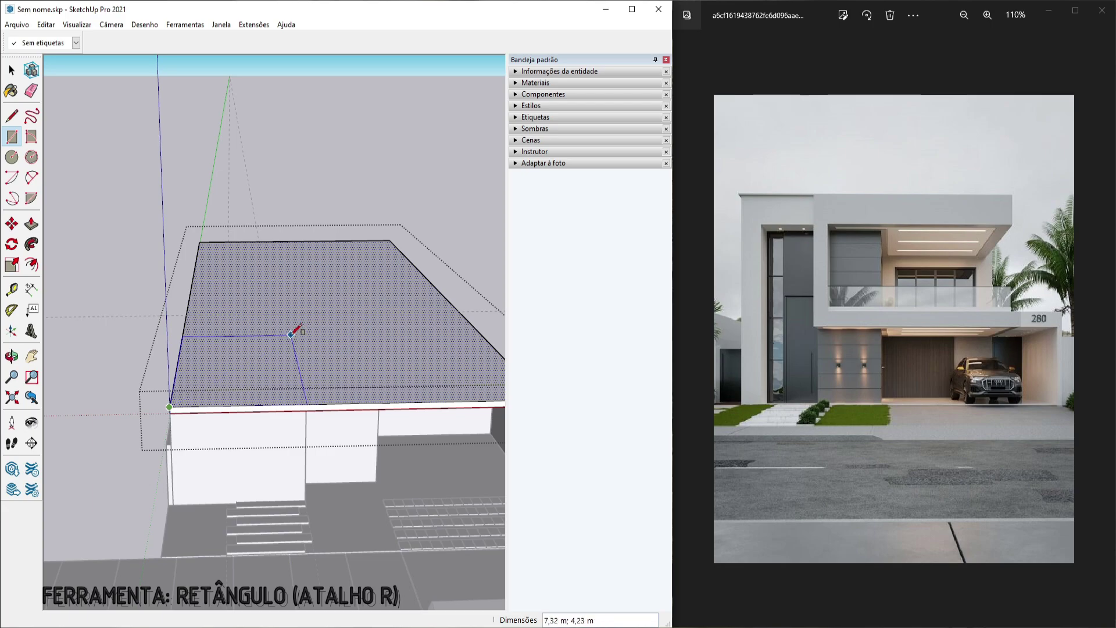
pyautogui.click(292, 335)
# Push the rectangle down 0.20 m through the slab to cut an opening over the entrance volume
pyautogui.press('space')
pyautogui.click(278, 378)
pyautogui.click(269, 381)
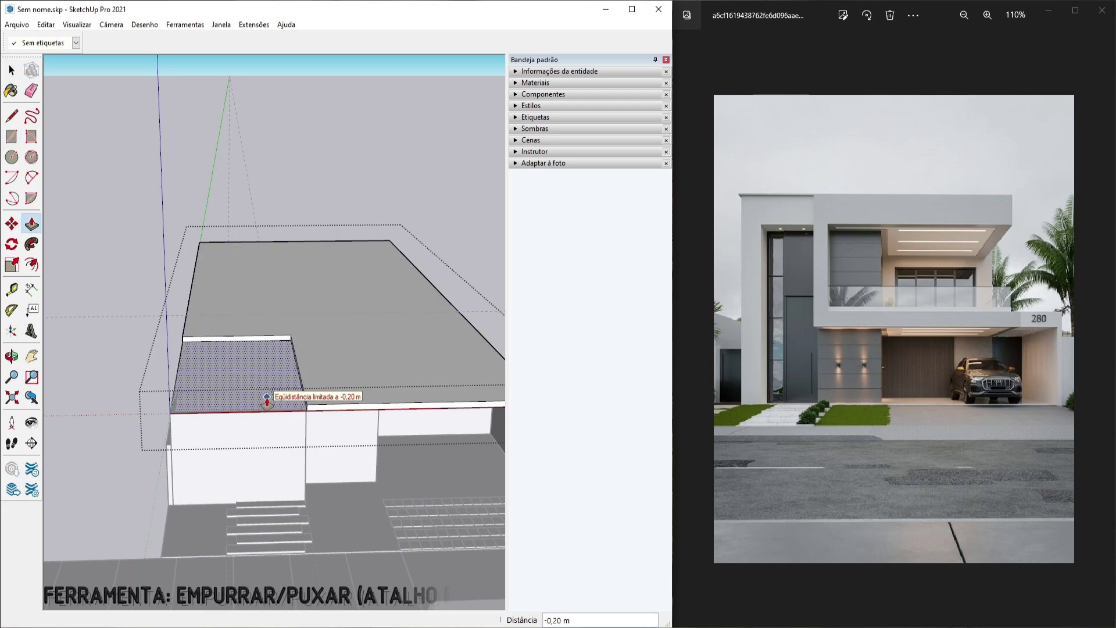
pyautogui.click(266, 414)
# Push the side face of the slab opening flush with the outer corner of the entrance wall, and close the slab group
pyautogui.moveTo(254, 385); pyautogui.dragTo(313, 401, button='middle')
pyautogui.scroll(2, 312, 401)
pyautogui.scroll(2, 312, 401)
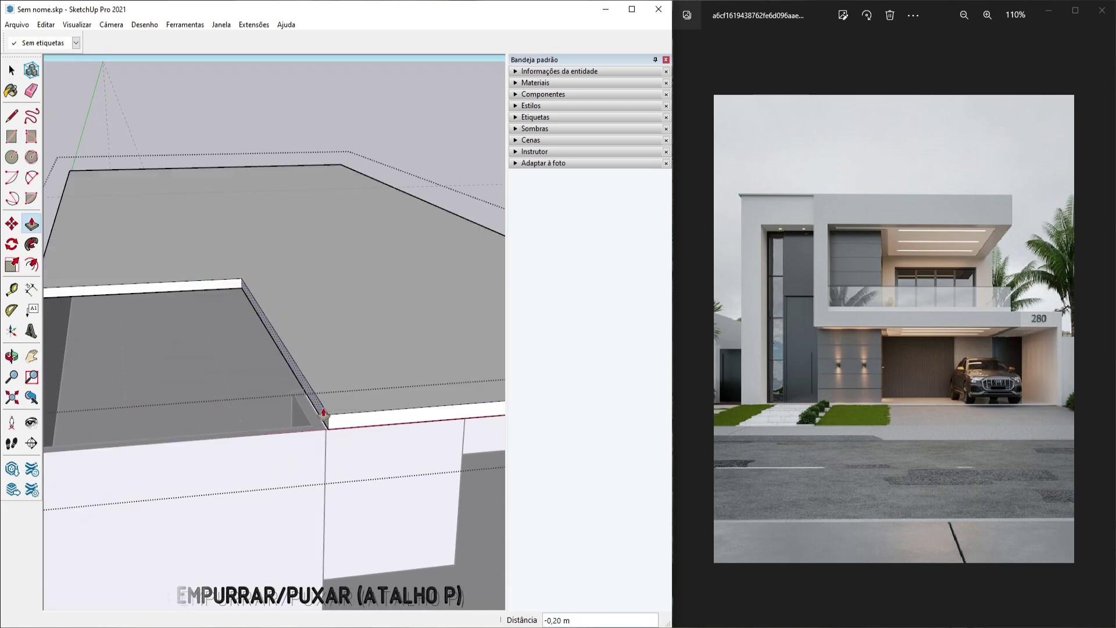
pyautogui.click(321, 422)
pyautogui.press('space')
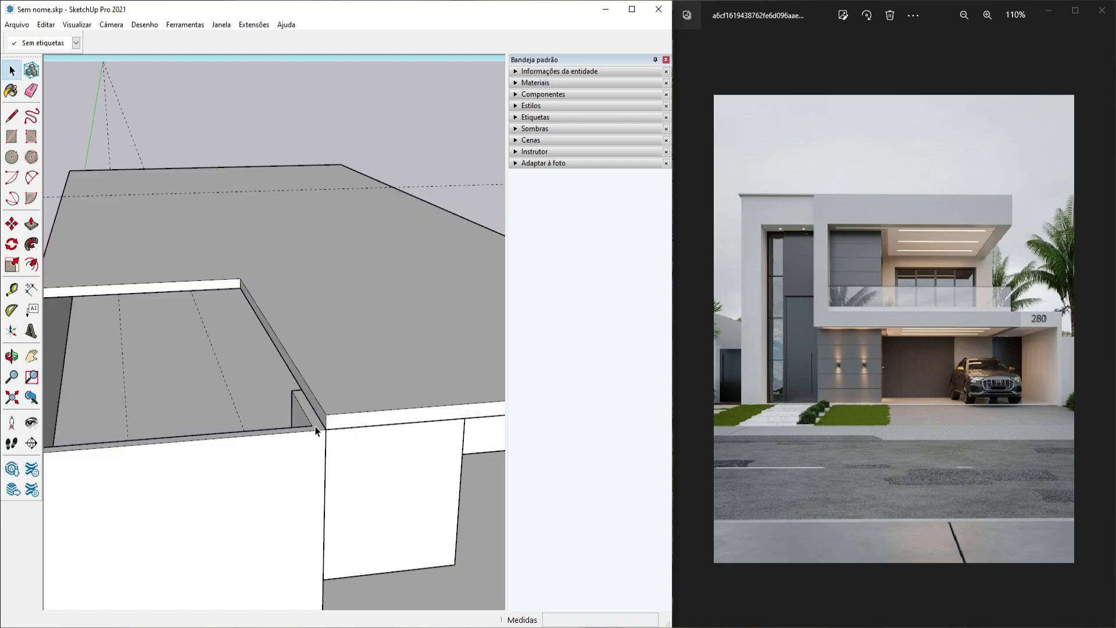
# Open the wall group and draw lines across the wall tops to separate the entrance section at the edges of the slab opening
pyautogui.tripleClick(317, 429)
pyautogui.press('l')
pyautogui.scroll(1, 302, 392)
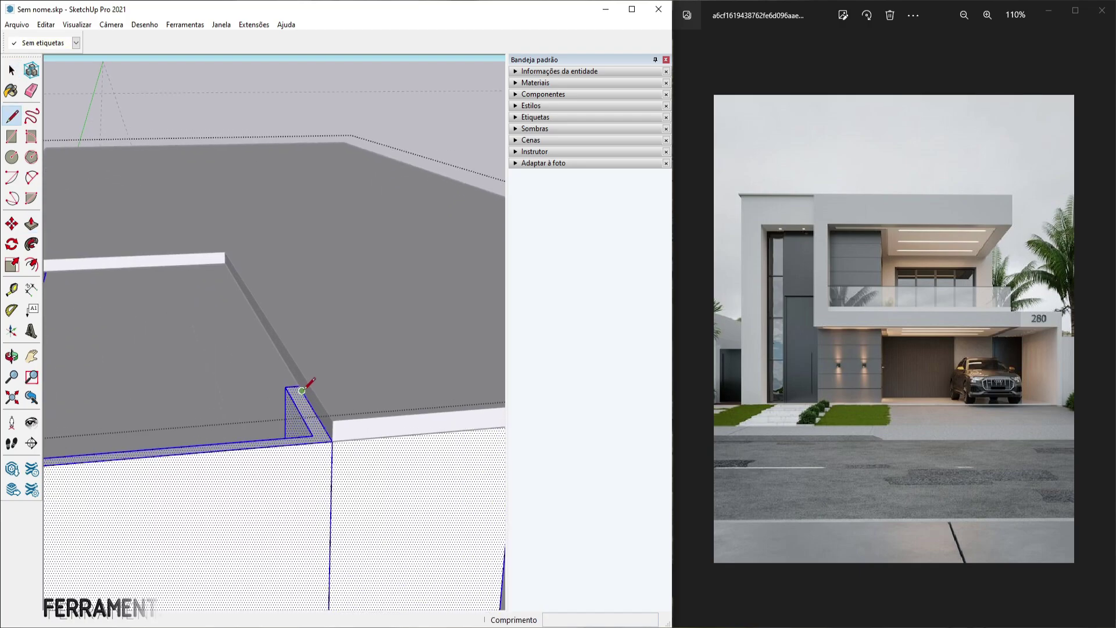
pyautogui.click(299, 386)
pyautogui.scroll(-4, 232, 362)
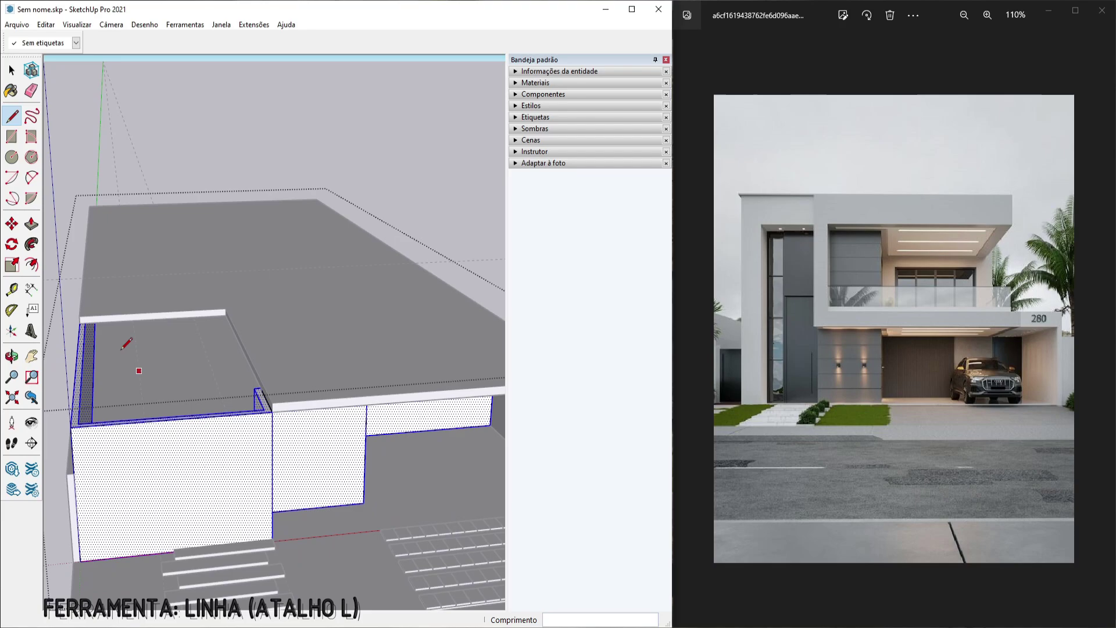
pyautogui.scroll(5, 81, 319)
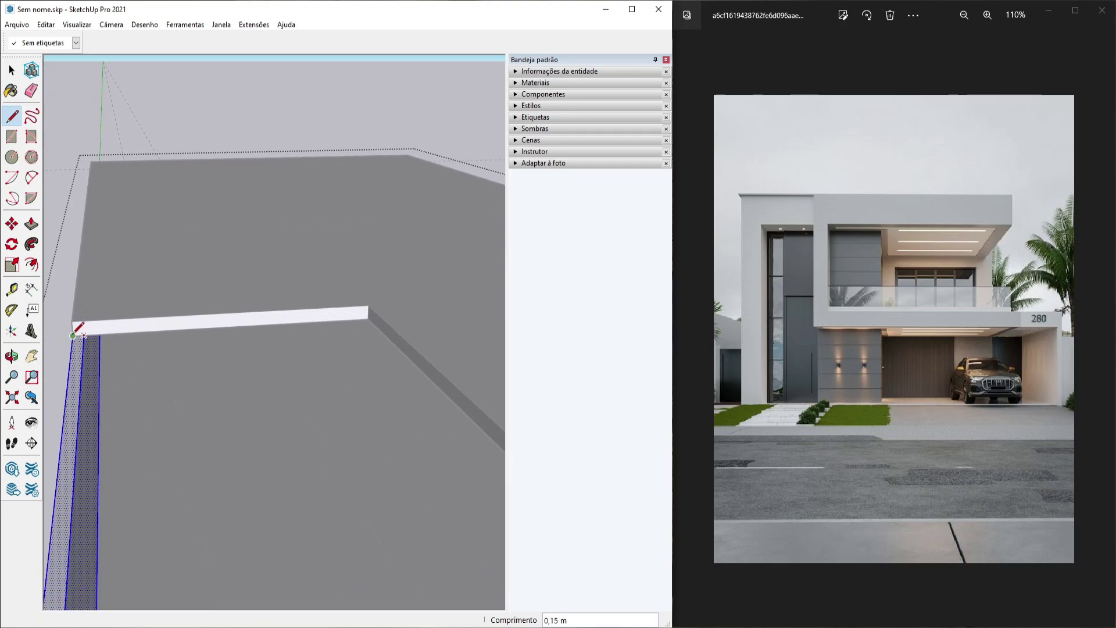
pyautogui.click(73, 335)
pyautogui.press('space')
# Extrude the top face of the entrance walls upward 3 m, up to the horizontal guide
pyautogui.scroll(-5, 121, 364)
pyautogui.scroll(3, 186, 452)
pyautogui.click(204, 453)
pyautogui.press('l')
pyautogui.press('space')
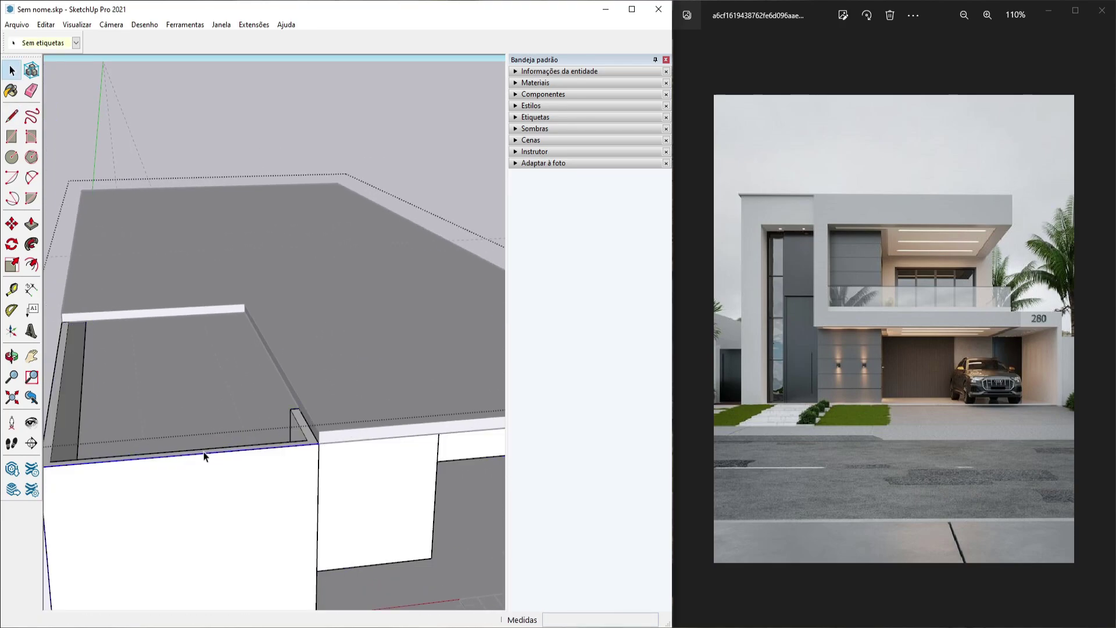
pyautogui.press('p')
pyautogui.scroll(3, 206, 480)
pyautogui.click(231, 426)
pyautogui.scroll(-6, 237, 390)
pyautogui.moveTo(265, 323); pyautogui.dragTo(332, 291, button='middle')
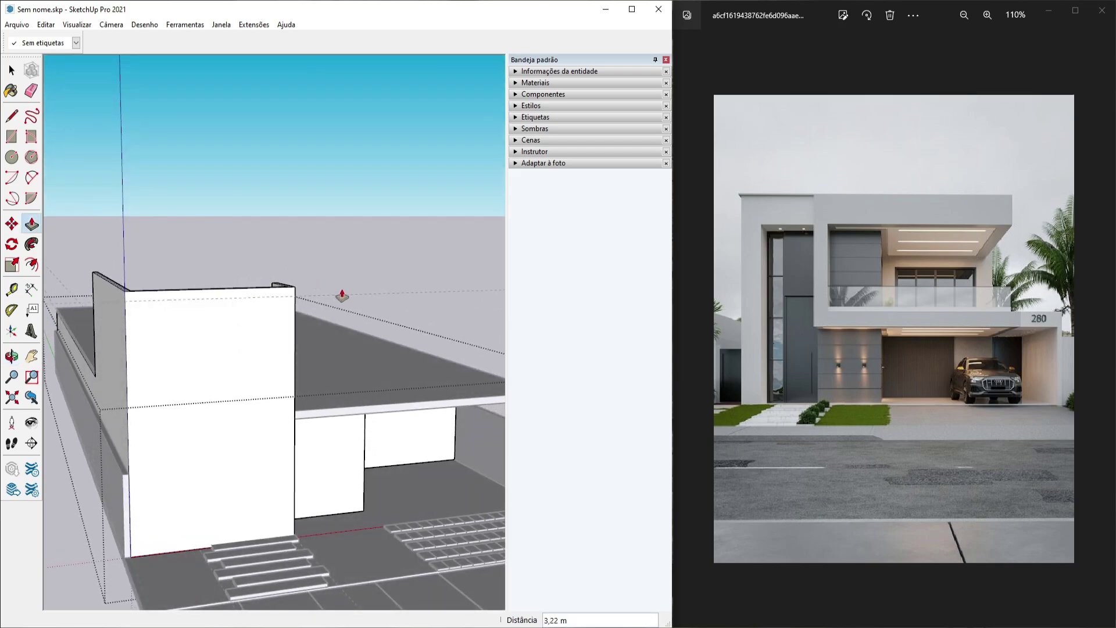
pyautogui.click(345, 298)
# Close the wall group and delete the horizontal height guide
pyautogui.scroll(-3, 227, 367)
pyautogui.moveTo(176, 406); pyautogui.dragTo(76, 455, button='middle')
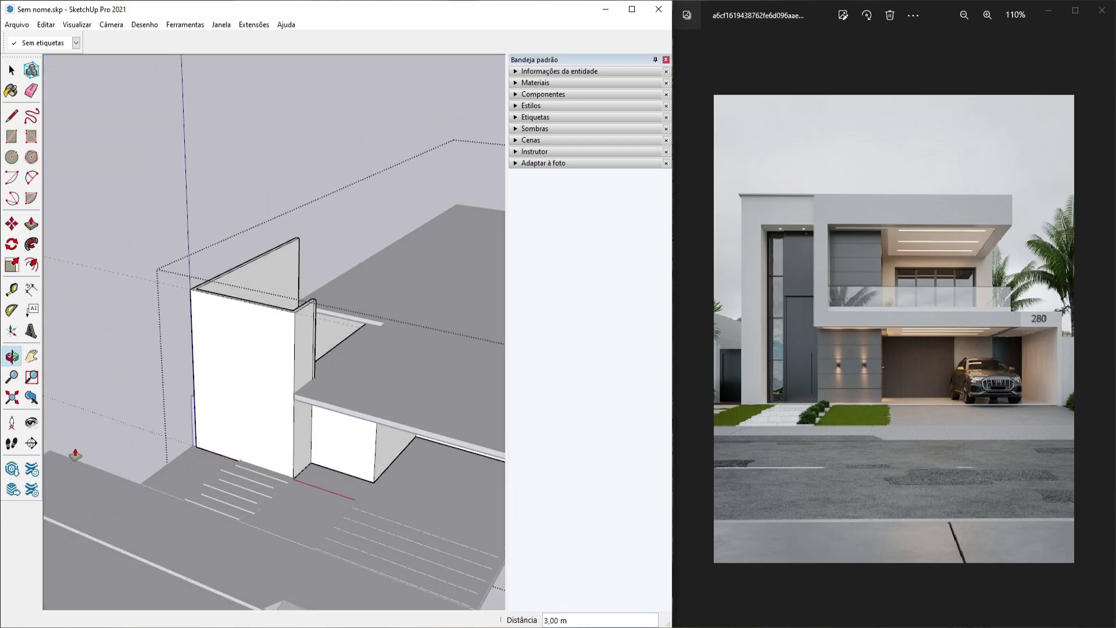
pyautogui.scroll(5, 229, 360)
pyautogui.scroll(-4, 281, 337)
pyautogui.moveTo(282, 343)
pyautogui.mouseDown(button='middle')
pyautogui.moveTo(306, 341)
pyautogui.moveTo(187, 382)
pyautogui.mouseUp(button='middle')
pyautogui.scroll(-2, 167, 384)
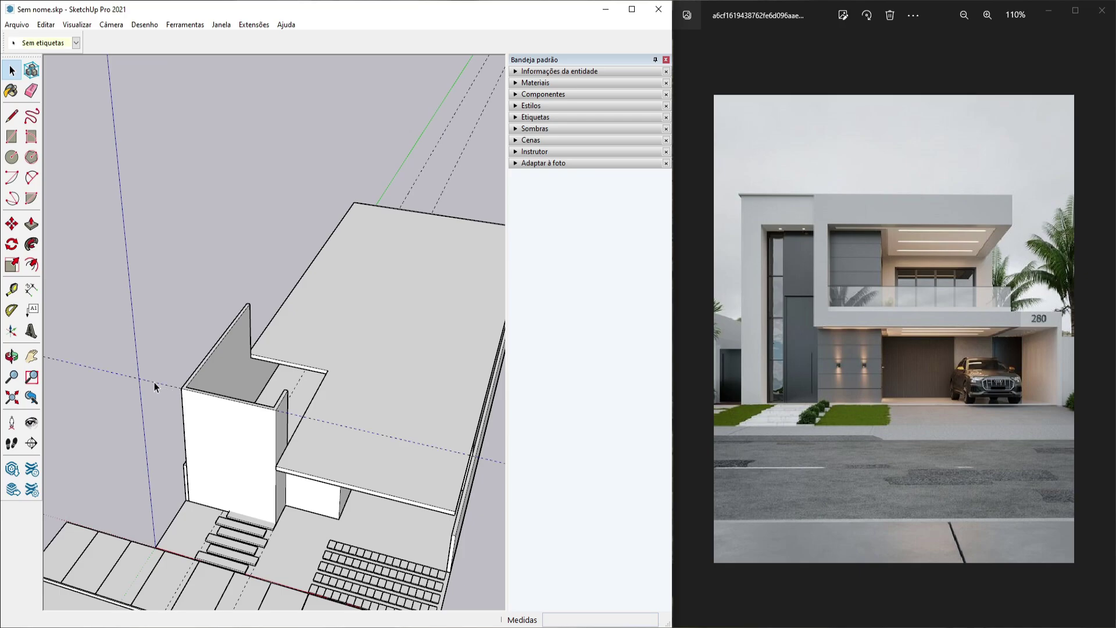
pyautogui.moveTo(155, 382); pyautogui.dragTo(301, 256, button='middle')
pyautogui.moveTo(265, 504); pyautogui.dragTo(256, 321, button='middle')
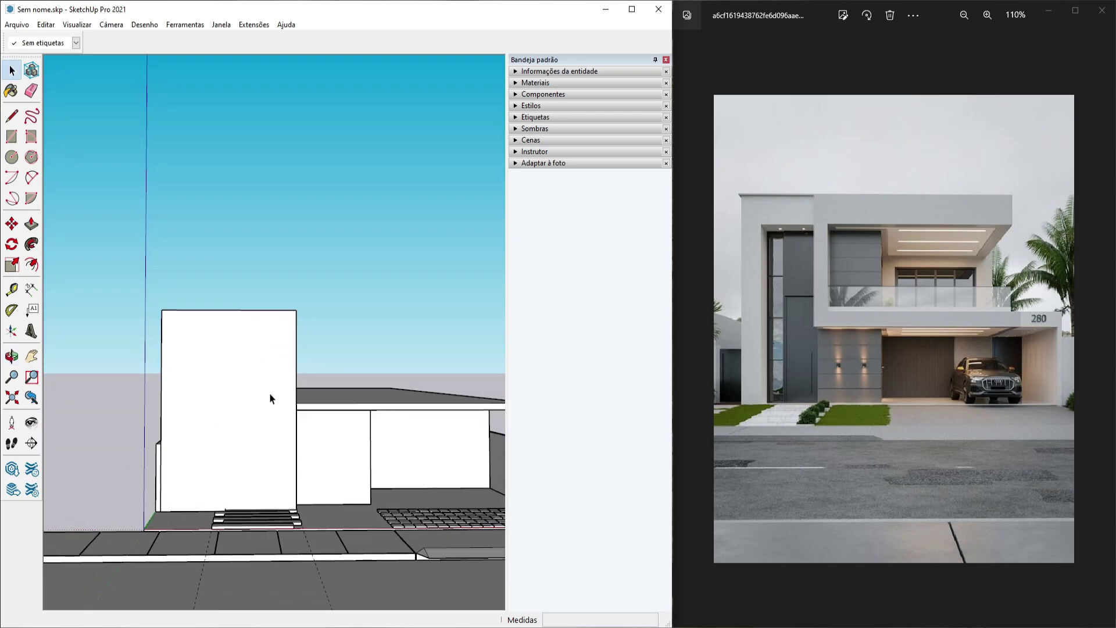
# Place a Tape Measure guide across the upper slab, parallel to its front edge
pyautogui.moveTo(269, 392); pyautogui.dragTo(315, 455, button='middle')
pyautogui.moveTo(401, 442); pyautogui.dragTo(336, 480, button='middle')
pyautogui.press('t')
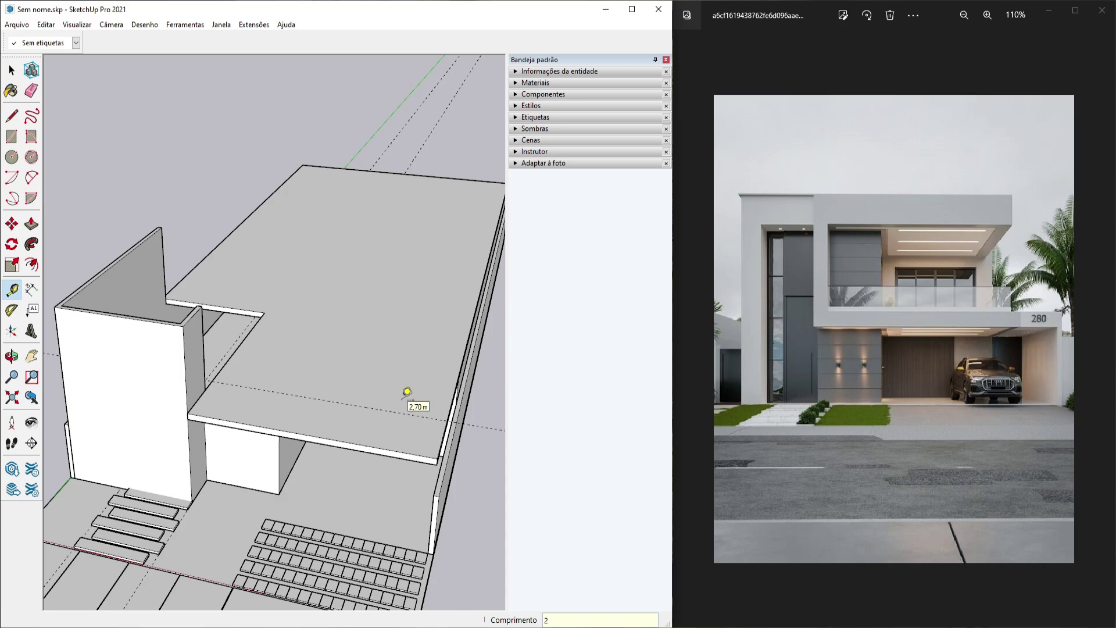
pyautogui.moveTo(242, 438); pyautogui.dragTo(264, 418, button='middle')
pyautogui.scroll(2, 262, 458)
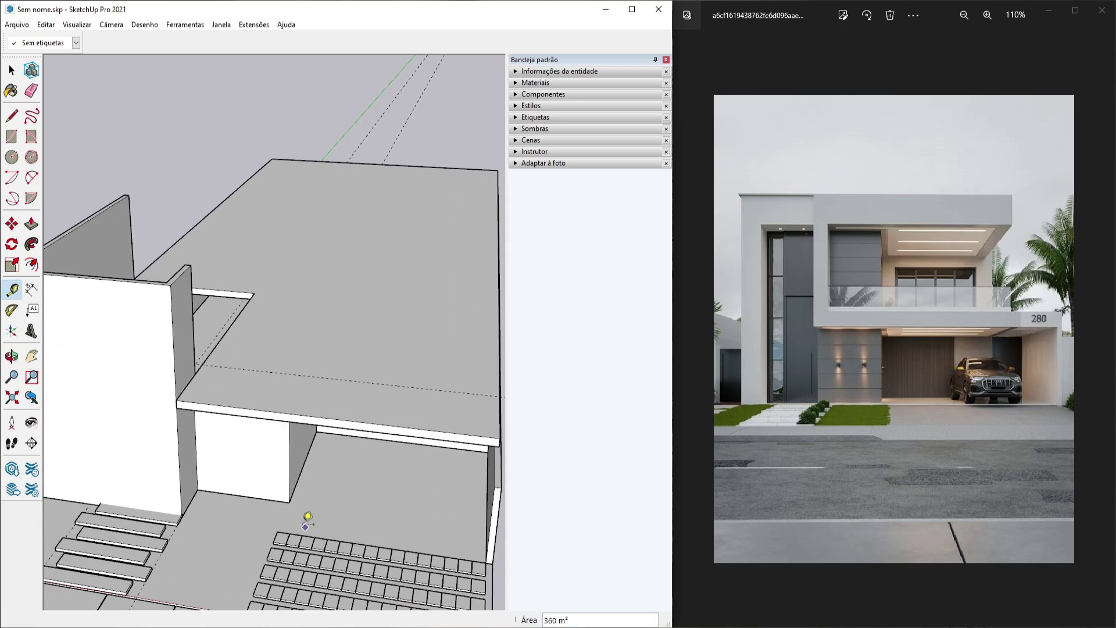
# Draw a 3.20 m vertical line from the ground-floor wall's front corner up to the upper slab's surface
pyautogui.moveTo(308, 516); pyautogui.dragTo(287, 394, button='middle')
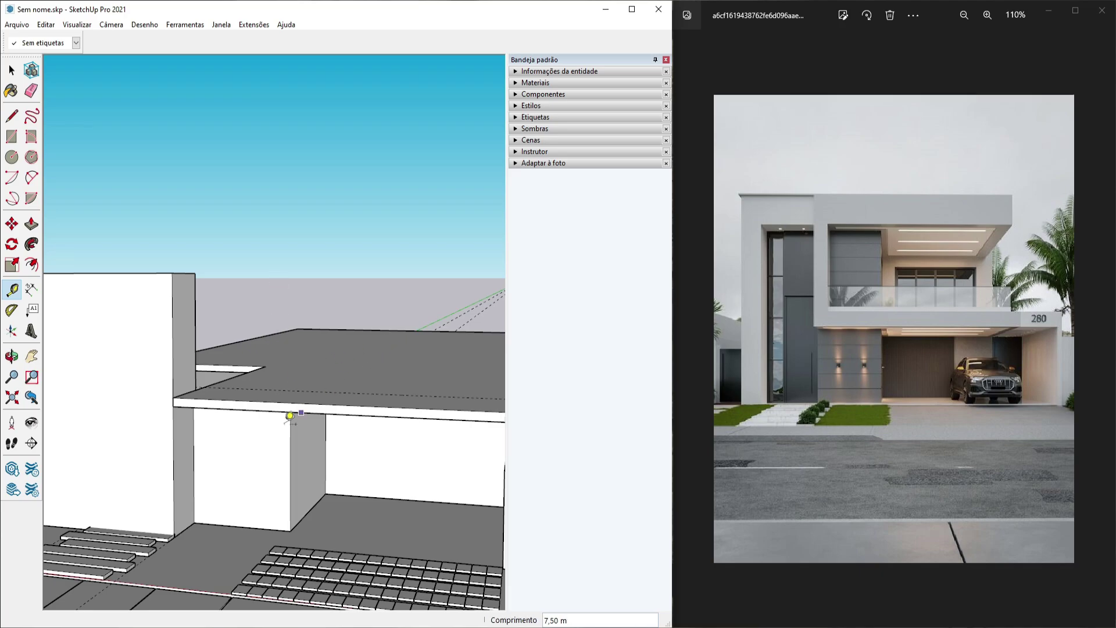
pyautogui.moveTo(269, 480); pyautogui.dragTo(260, 508, button='middle')
pyautogui.press('l')
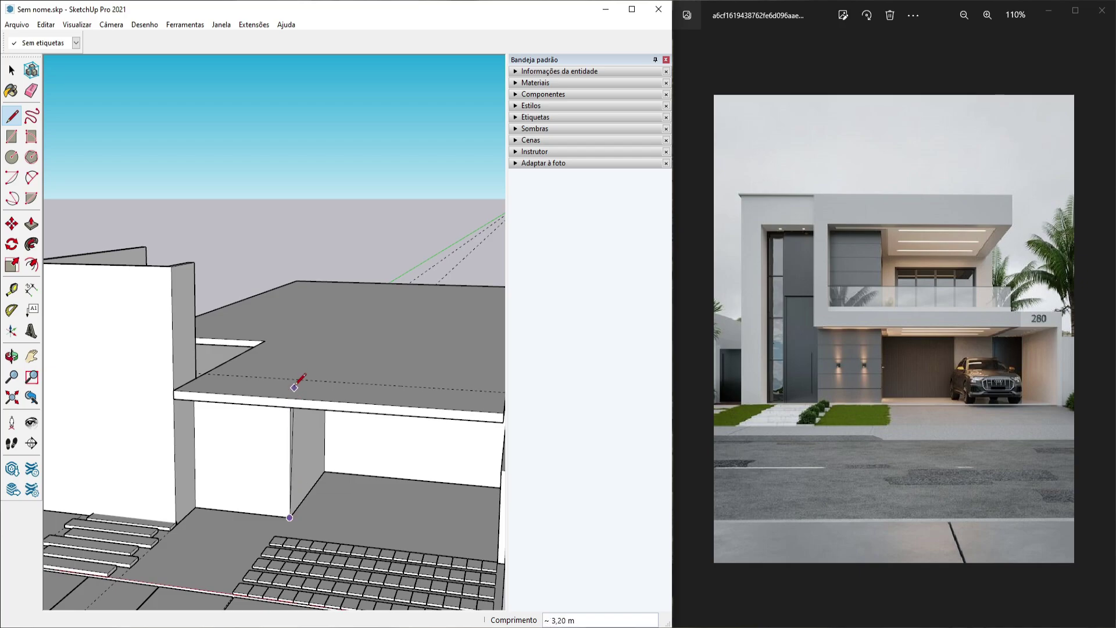
pyautogui.press('Up')
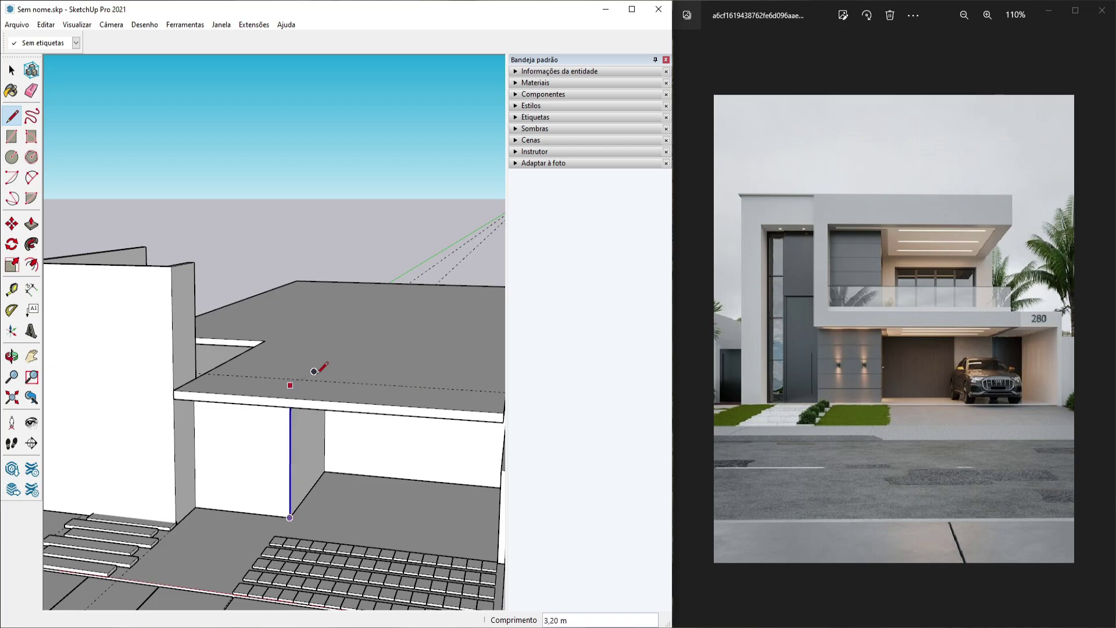
pyautogui.click(321, 386)
# Outline the upper-floor recess on the slab, following the ground-floor wall's corners below and joining the front line to the tower
pyautogui.moveTo(316, 367); pyautogui.dragTo(247, 428, button='middle')
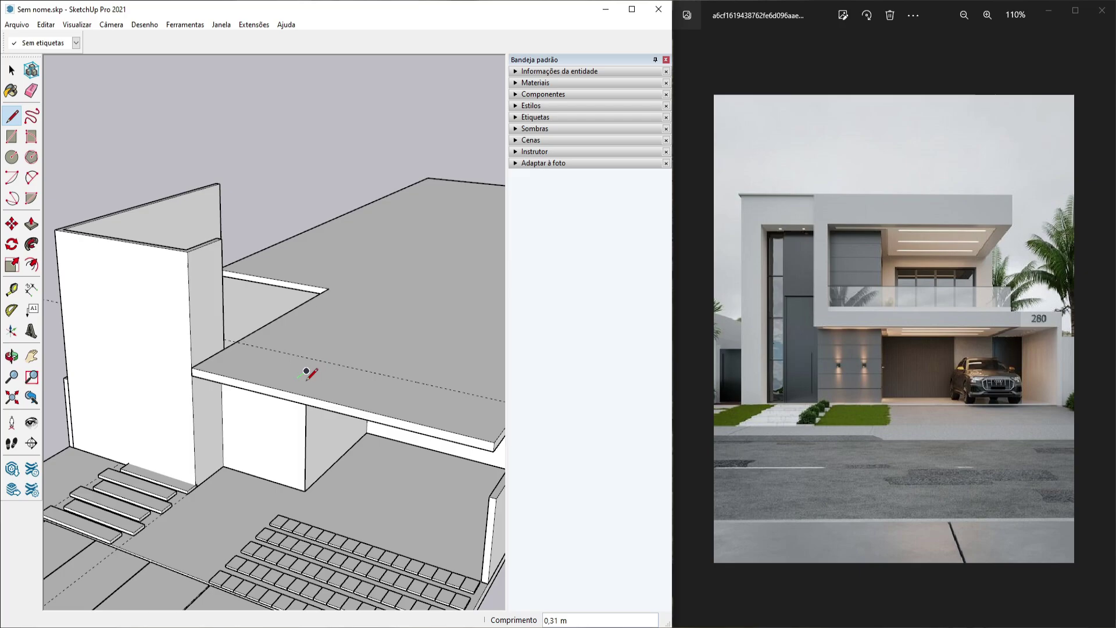
pyautogui.scroll(3, 326, 360)
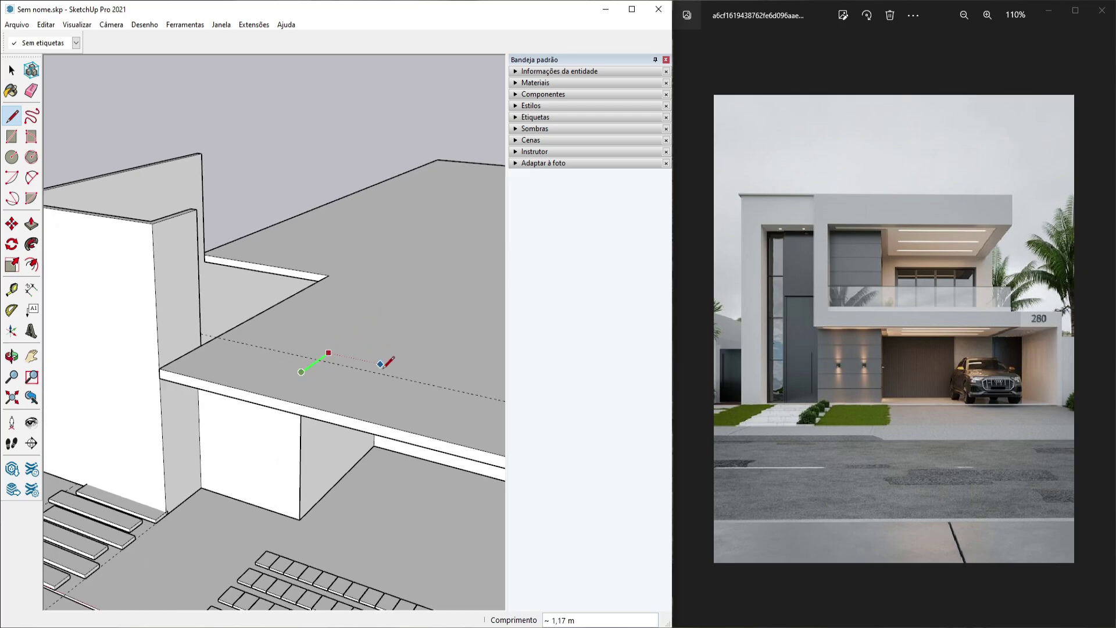
pyautogui.moveTo(371, 451); pyautogui.dragTo(384, 472, button='middle')
pyautogui.click(384, 468)
pyautogui.scroll(-2, 383, 469)
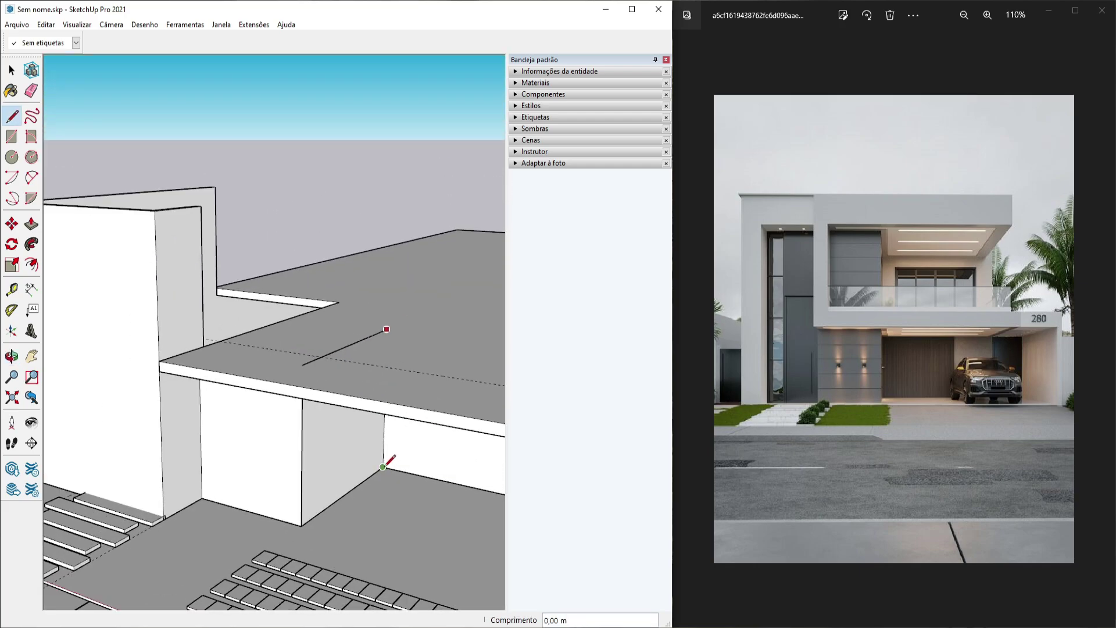
pyautogui.moveTo(307, 408); pyautogui.dragTo(333, 467, button='middle')
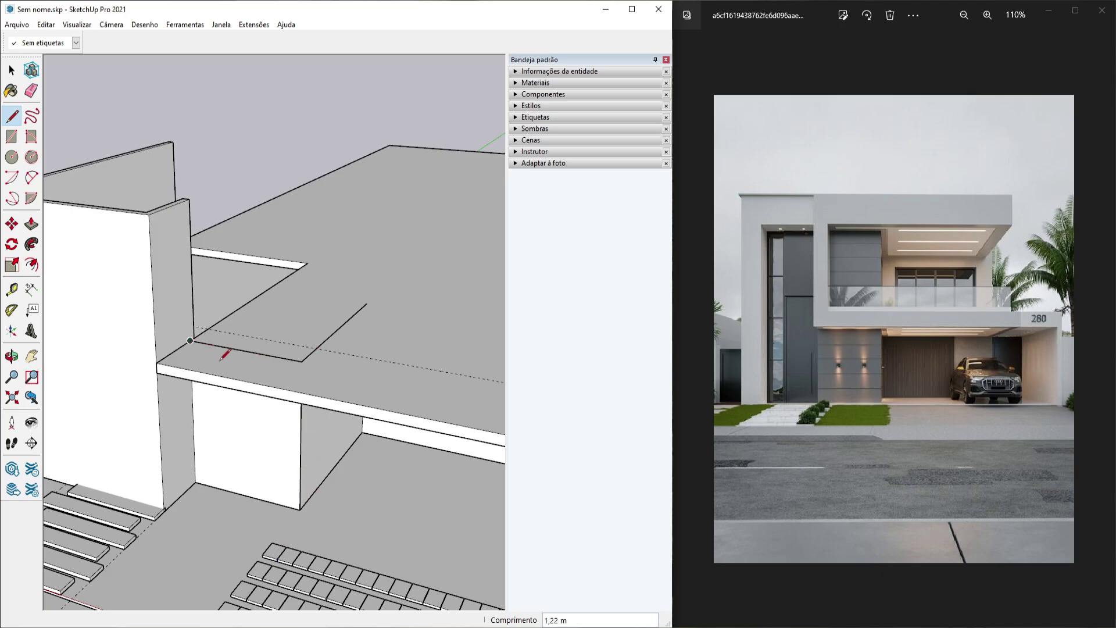
# Continue the upper-floor outline across to the slab's side and along its rear and stairwell edges, closing it at the tower
pyautogui.moveTo(222, 360); pyautogui.dragTo(259, 407, button='middle')
pyautogui.click(326, 280)
pyautogui.scroll(-1, 326, 280)
pyautogui.keyDown('shift'); pyautogui.moveTo(407, 337); pyautogui.dragTo(311, 373, button='middle'); pyautogui.keyUp('shift')
pyautogui.click(408, 322)
pyautogui.moveTo(459, 384)
pyautogui.mouseDown(button='middle')
pyautogui.moveTo(439, 324)
pyautogui.moveTo(280, 413)
pyautogui.mouseUp(button='middle')
pyautogui.click(490, 287)
pyautogui.keyDown('shift'); pyautogui.moveTo(215, 292); pyautogui.dragTo(289, 327, button='middle'); pyautogui.keyUp('shift')
pyautogui.click(350, 292)
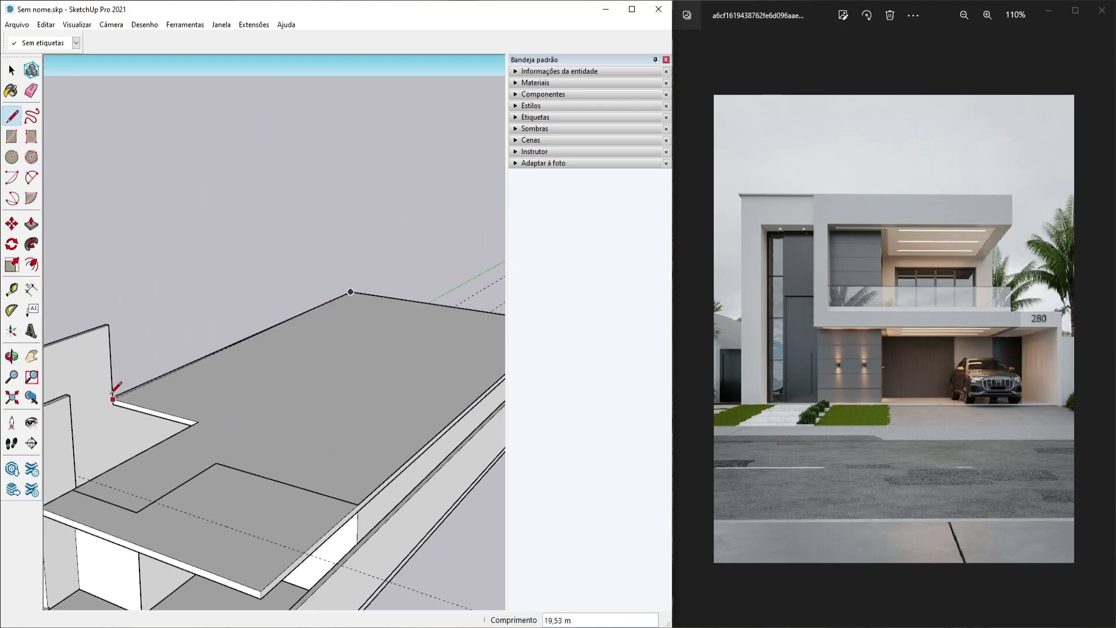
pyautogui.click(113, 399)
pyautogui.moveTo(113, 398); pyautogui.dragTo(186, 393, button='middle')
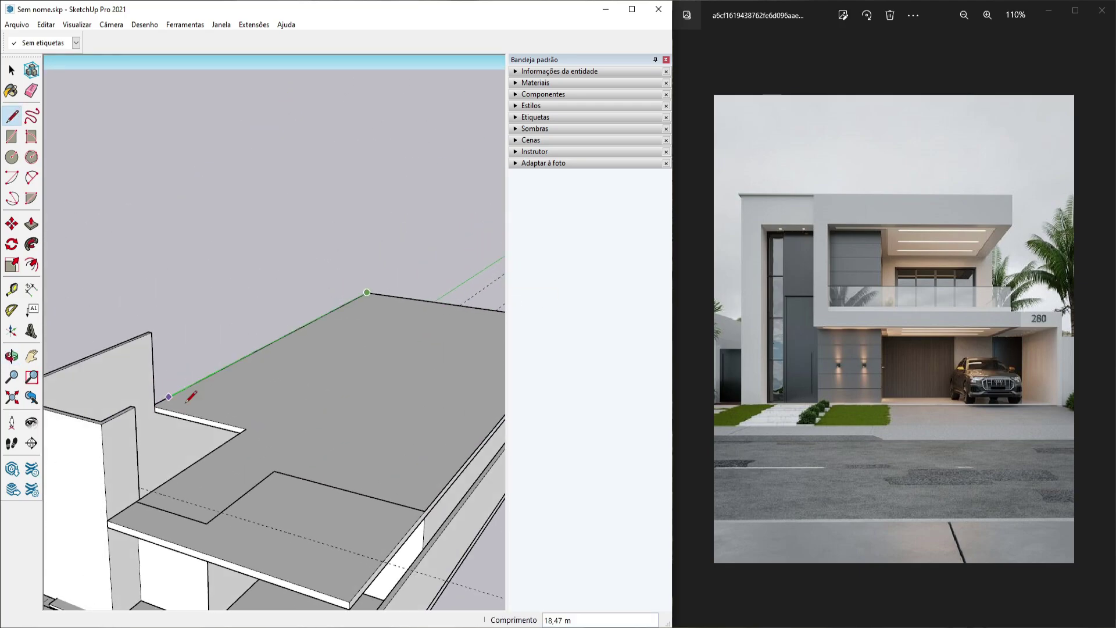
pyautogui.click(137, 500)
# Offset the upper-floor outline face inward by 0.05 m to form the wall thickness
pyautogui.press('space')
pyautogui.click(279, 447)
pyautogui.moveTo(279, 446); pyautogui.dragTo(333, 489, button='middle')
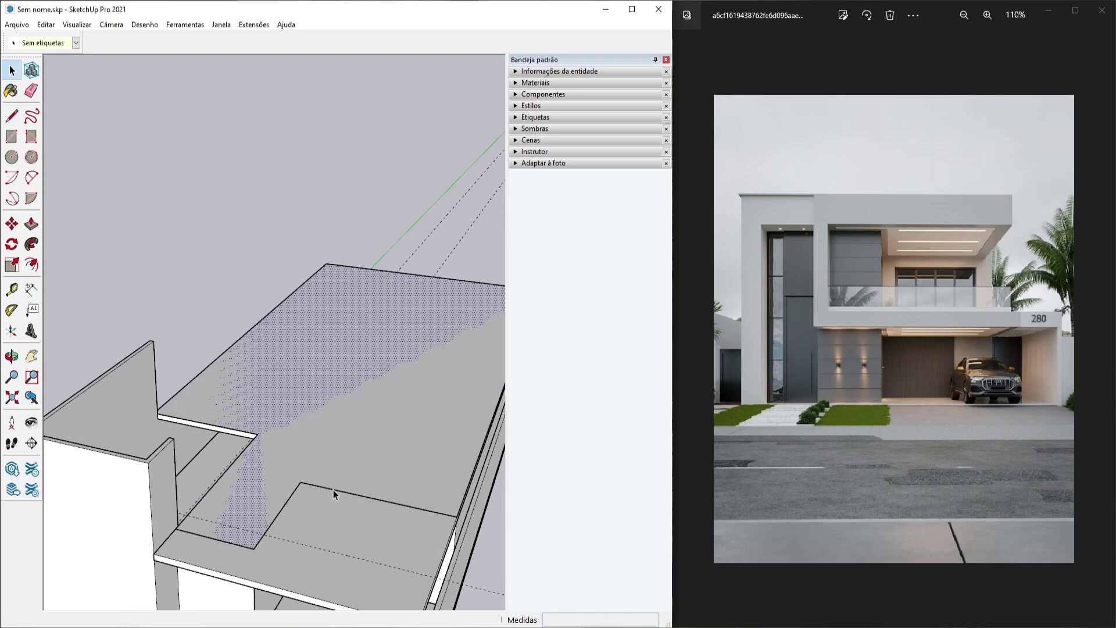
pyautogui.press('f')
pyautogui.click(388, 503)
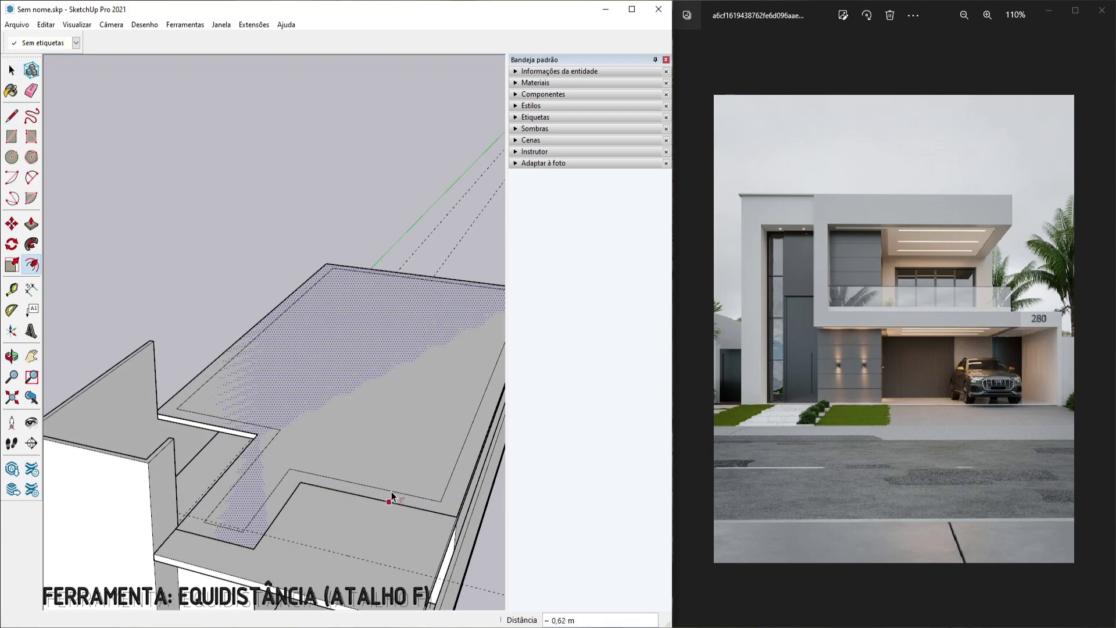
pyautogui.write('0,05')
pyautogui.press('Return')
pyautogui.press('space')
pyautogui.scroll(3, 302, 494)
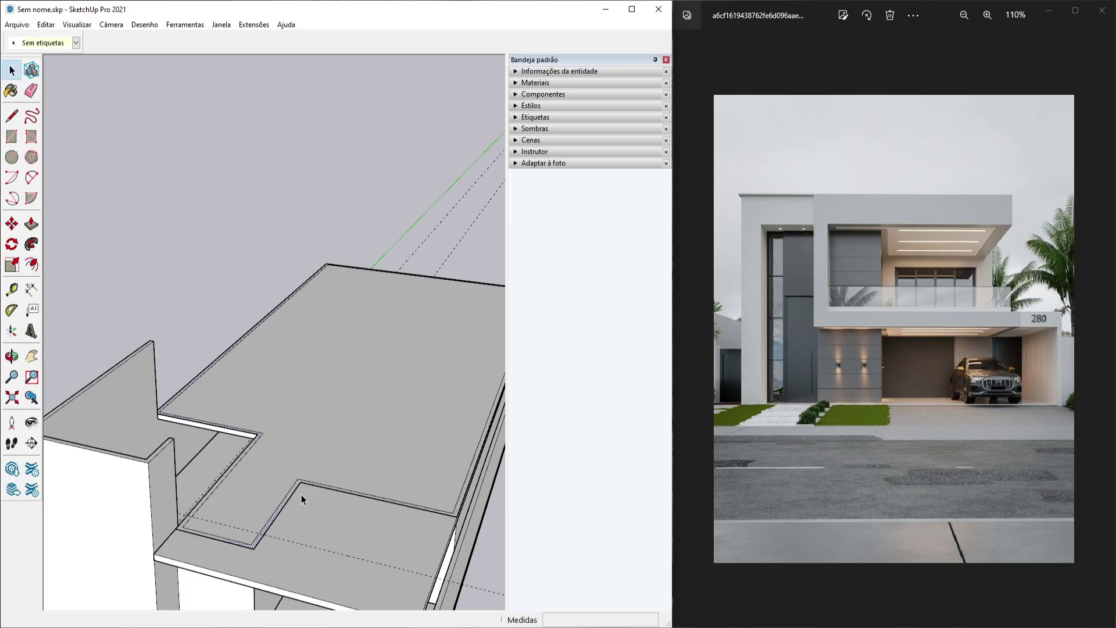
# Pull the upper-floor wall strip up 2.80 m, level with the top of the front tower walls
pyautogui.press('p')
pyautogui.scroll(-3, 303, 465)
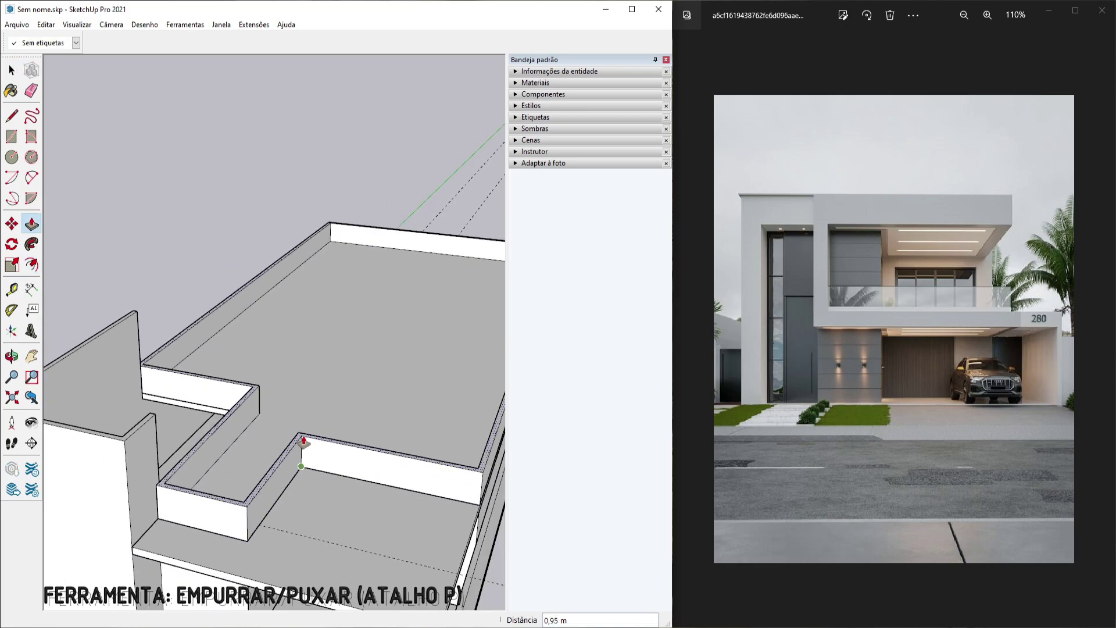
pyautogui.moveTo(230, 445); pyautogui.dragTo(356, 407, button='middle')
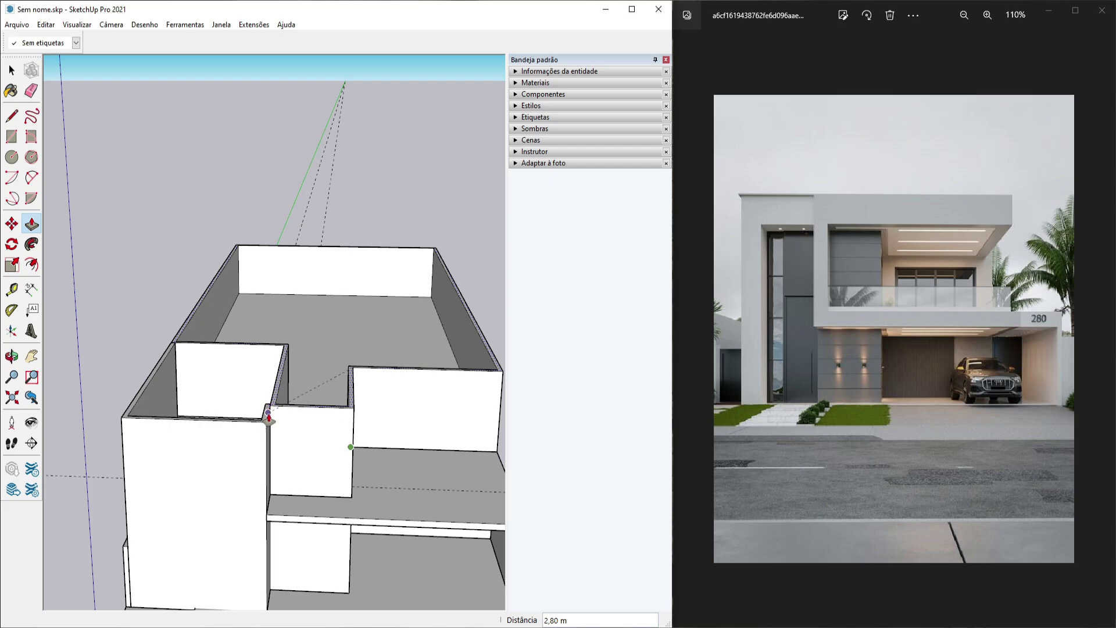
pyautogui.click(259, 461)
pyautogui.moveTo(260, 461); pyautogui.dragTo(247, 442, button='middle')
pyautogui.scroll(3, 331, 476)
# Adjust the wall beside the stairwell opening with Push/Pull and reverse the orientation of its faces
pyautogui.press('space')
pyautogui.scroll(3, 331, 476)
pyautogui.moveTo(326, 438); pyautogui.dragTo(325, 413, button='middle')
pyautogui.press('p')
pyautogui.click(260, 403)
pyautogui.click(361, 416)
pyautogui.press('space')
pyautogui.rightClick(326, 414)
pyautogui.click(371, 299)
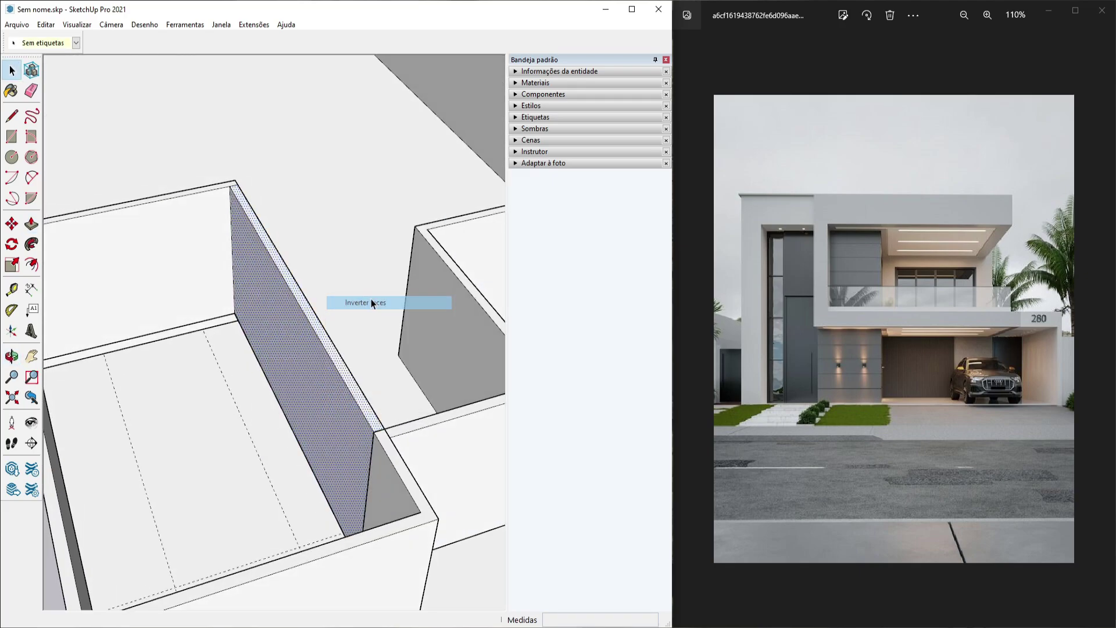
# Draw a rectangle on the wall beside the tower and delete the surplus geometry there
pyautogui.moveTo(371, 299); pyautogui.dragTo(89, 392, button='middle')
pyautogui.scroll(3, 253, 373)
pyautogui.click(252, 373)
pyautogui.press('r')
pyautogui.click(359, 213)
pyautogui.moveTo(348, 276); pyautogui.dragTo(224, 311, button='middle')
pyautogui.moveTo(162, 373); pyautogui.dragTo(388, 389, button='middle')
pyautogui.click(134, 411)
pyautogui.press('space')
pyautogui.scroll(-2, 157, 409)
pyautogui.click(161, 409)
pyautogui.press('Delete')
# Select all the connected house walls and make them a group
pyautogui.scroll(-3, 161, 409)
pyautogui.click(398, 379)
pyautogui.tripleClick(398, 378)
pyautogui.rightClick(389, 358)
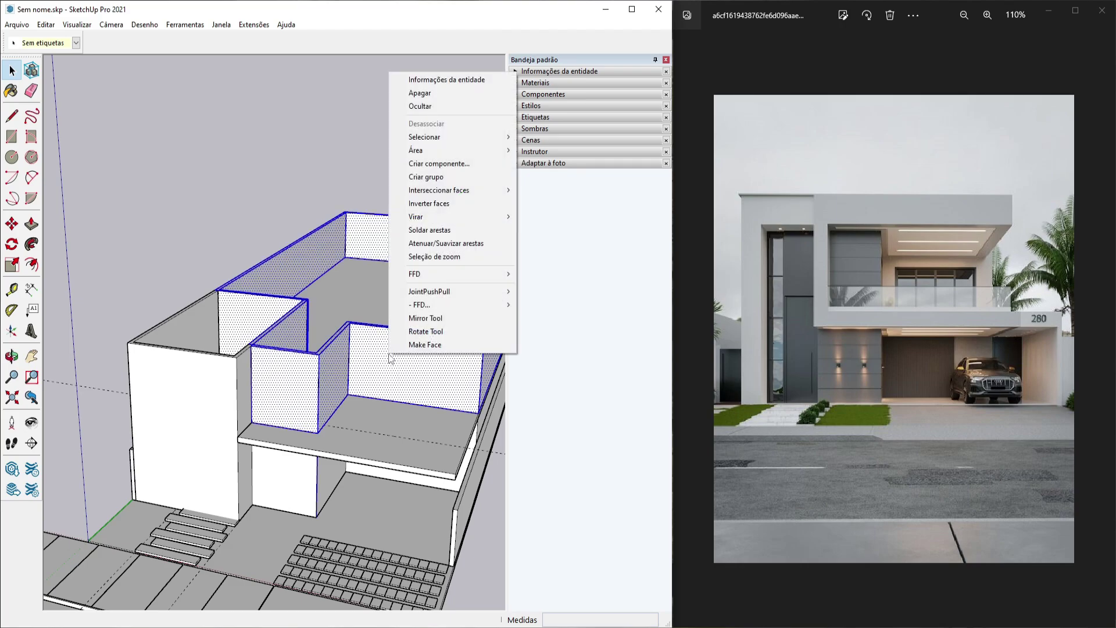
pyautogui.click(417, 174)
pyautogui.keyDown('shift'); pyautogui.moveTo(386, 479); pyautogui.dragTo(262, 459, button='middle'); pyautogui.keyUp('shift')
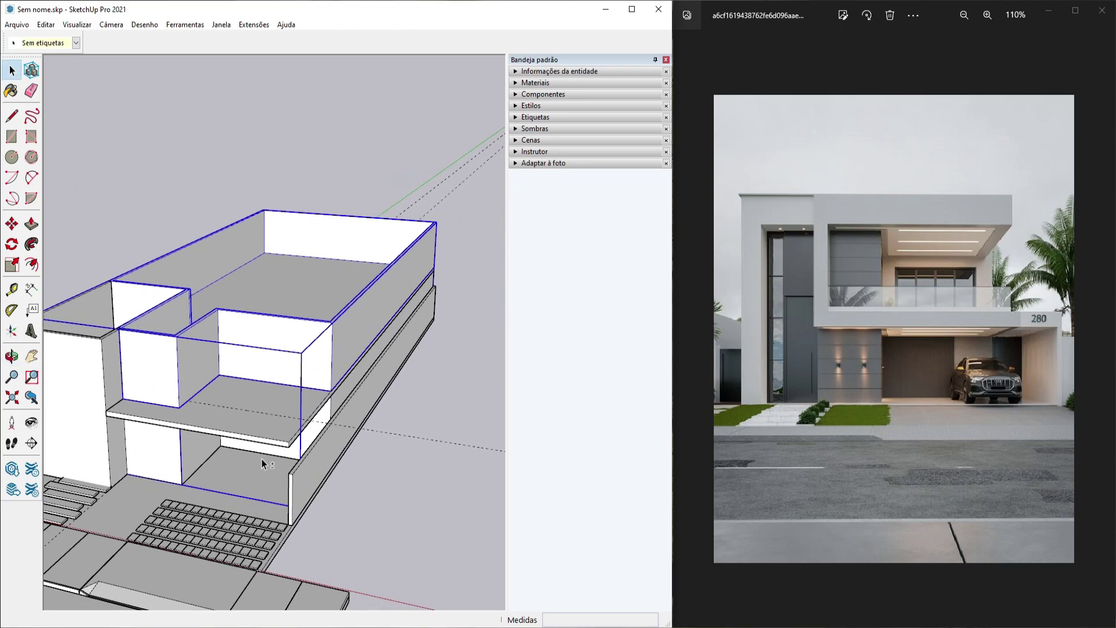
pyautogui.click(385, 435)
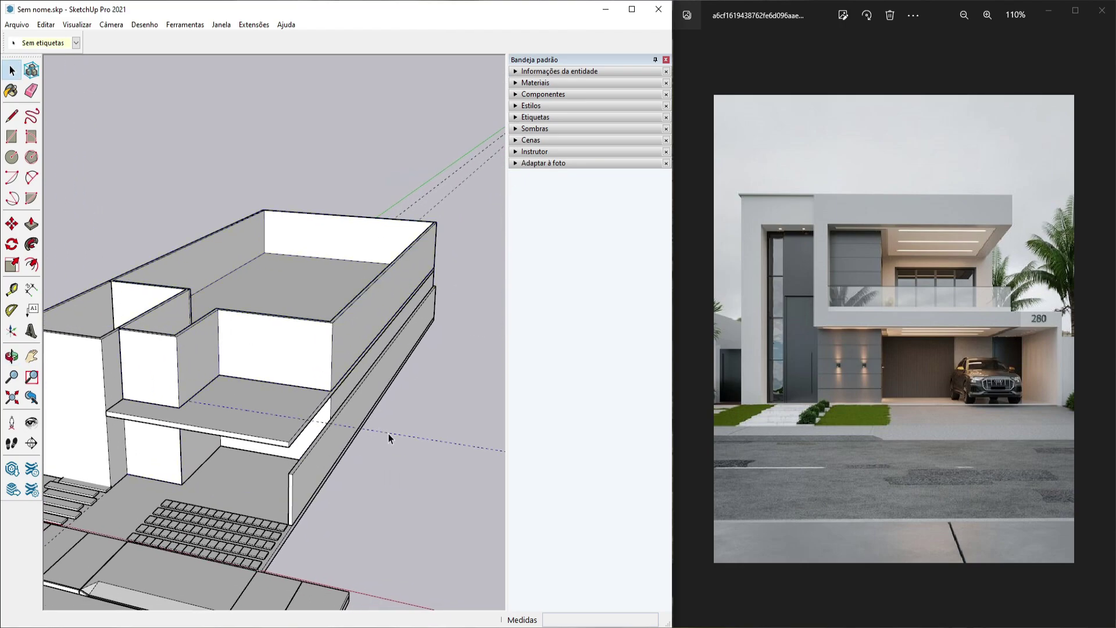
# Draw a roof rectangle over the walls from the tower's outer front corner to the opposite rear corner
pyautogui.moveTo(388, 434); pyautogui.dragTo(217, 442, button='middle')
pyautogui.press('r')
pyautogui.click(214, 447)
pyautogui.scroll(-3, 215, 444)
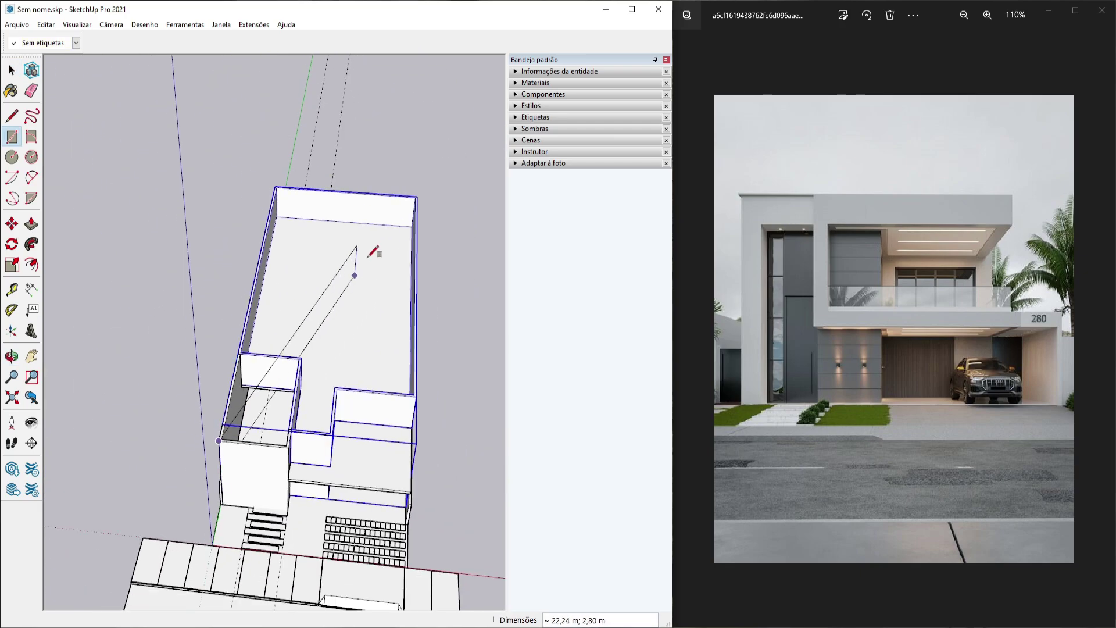
pyautogui.click(417, 196)
pyautogui.press('space')
pyautogui.moveTo(334, 346); pyautogui.dragTo(319, 329, button='middle')
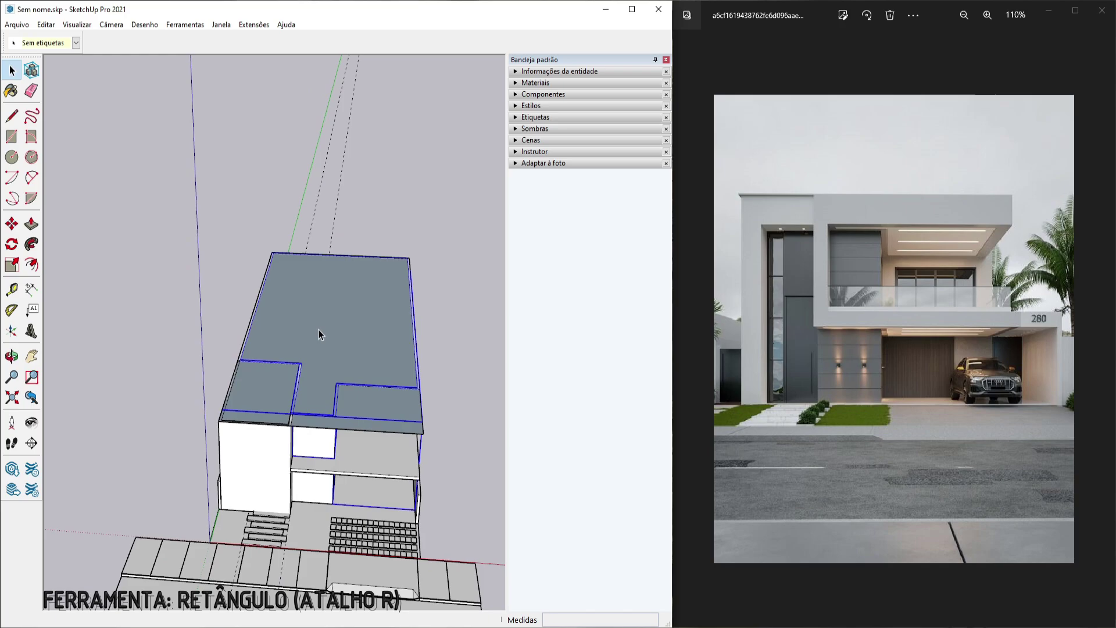
# Extrude the roof rectangle 0.20 m upward into a slab
pyautogui.click(326, 331)
pyautogui.press('p')
pyautogui.click(350, 337)
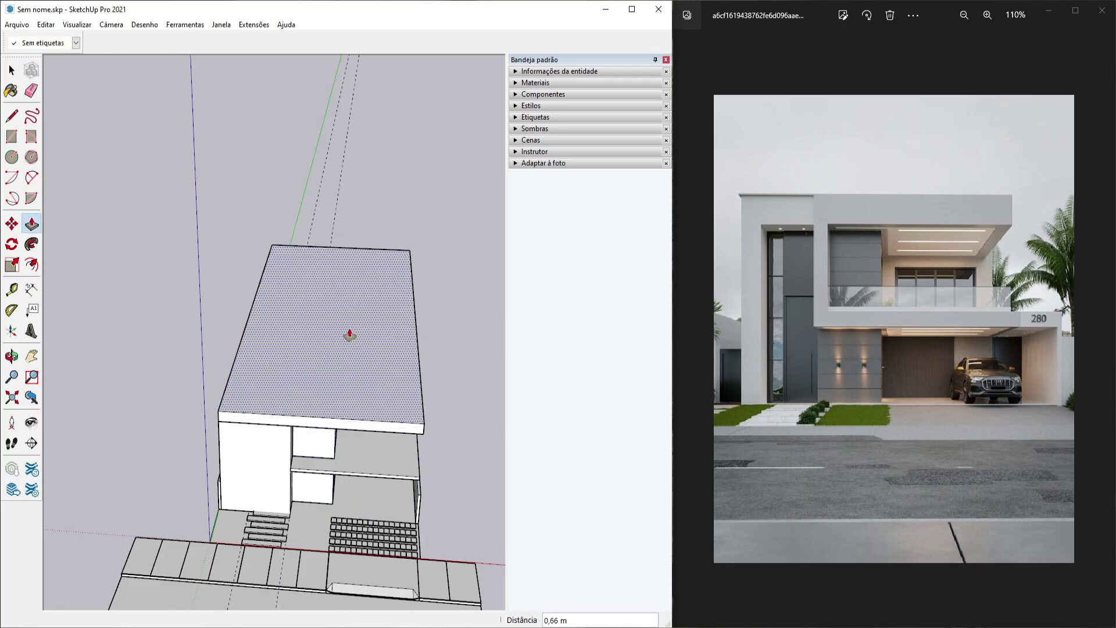
pyautogui.press('Return')
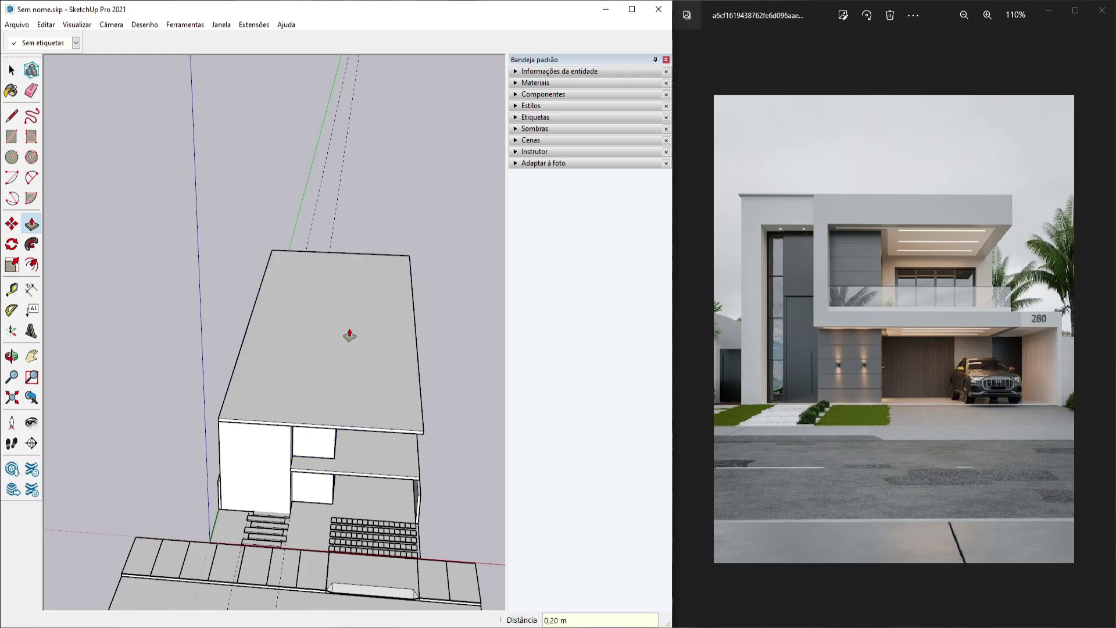
pyautogui.moveTo(350, 335); pyautogui.dragTo(391, 253, button='middle')
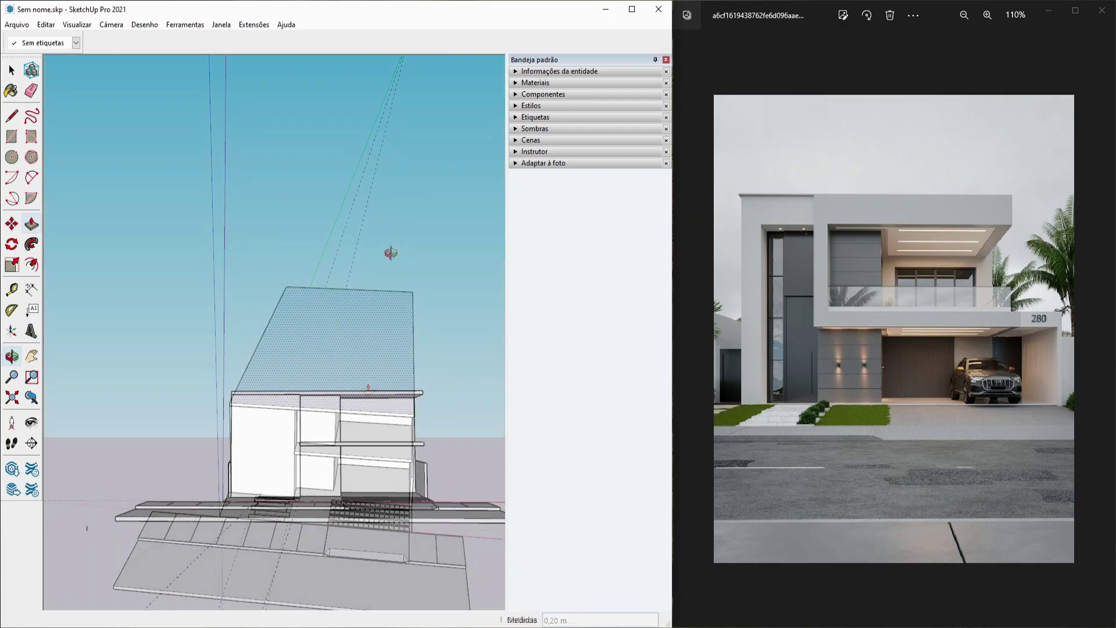
pyautogui.press('space')
pyautogui.scroll(2, 361, 498)
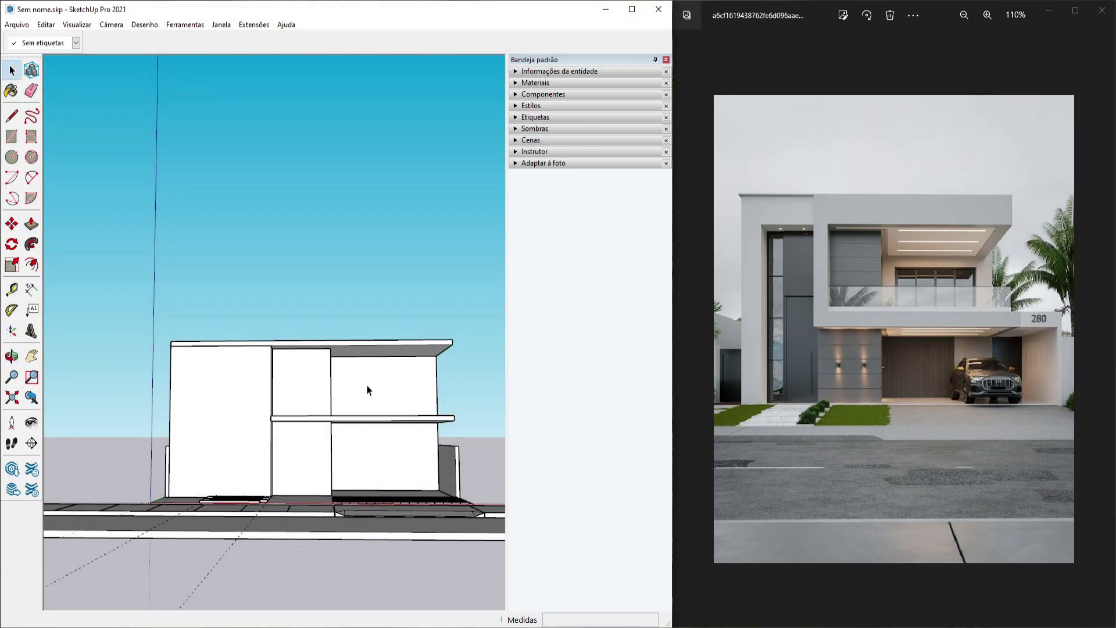
pyautogui.scroll(1, 366, 384)
pyautogui.moveTo(366, 404); pyautogui.dragTo(333, 486, button='middle')
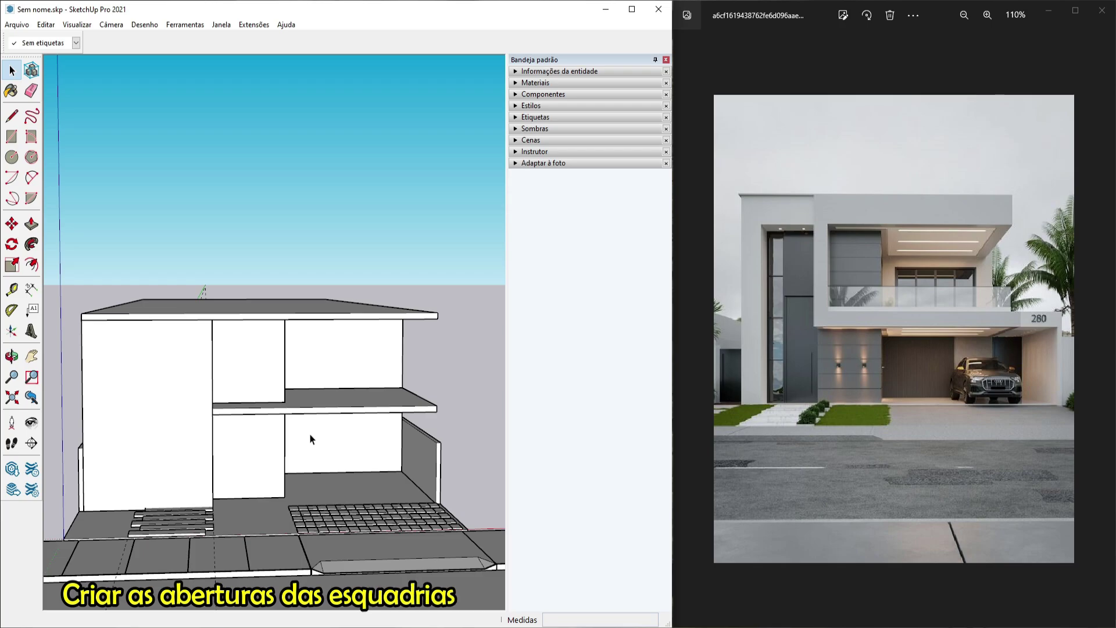
pyautogui.scroll(5, 267, 448)
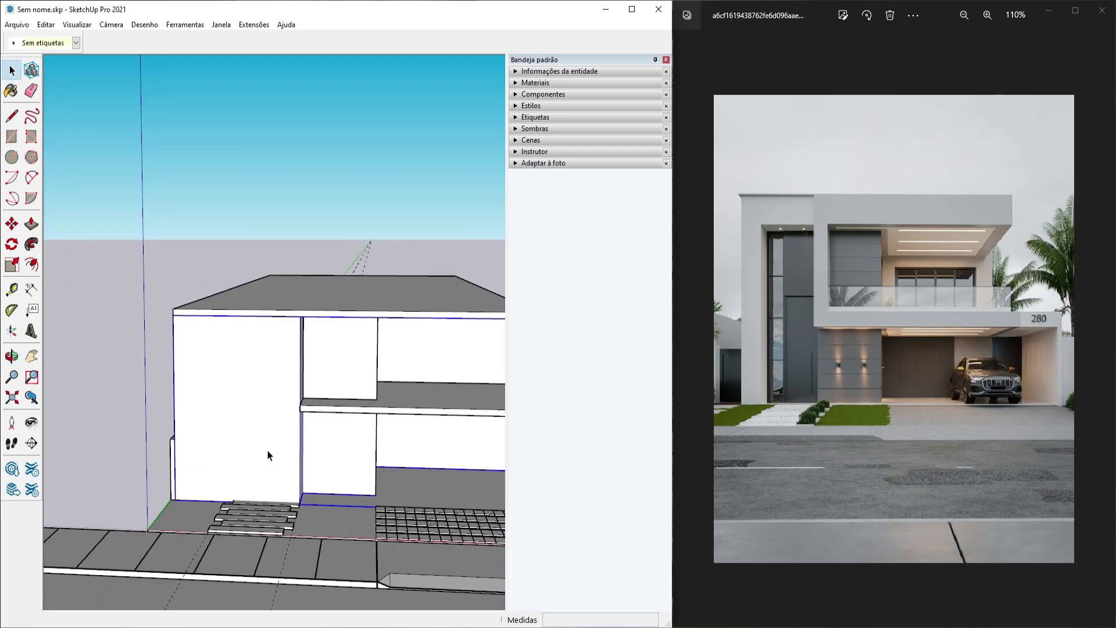
pyautogui.doubleClick(267, 449)
pyautogui.scroll(-3, 256, 433)
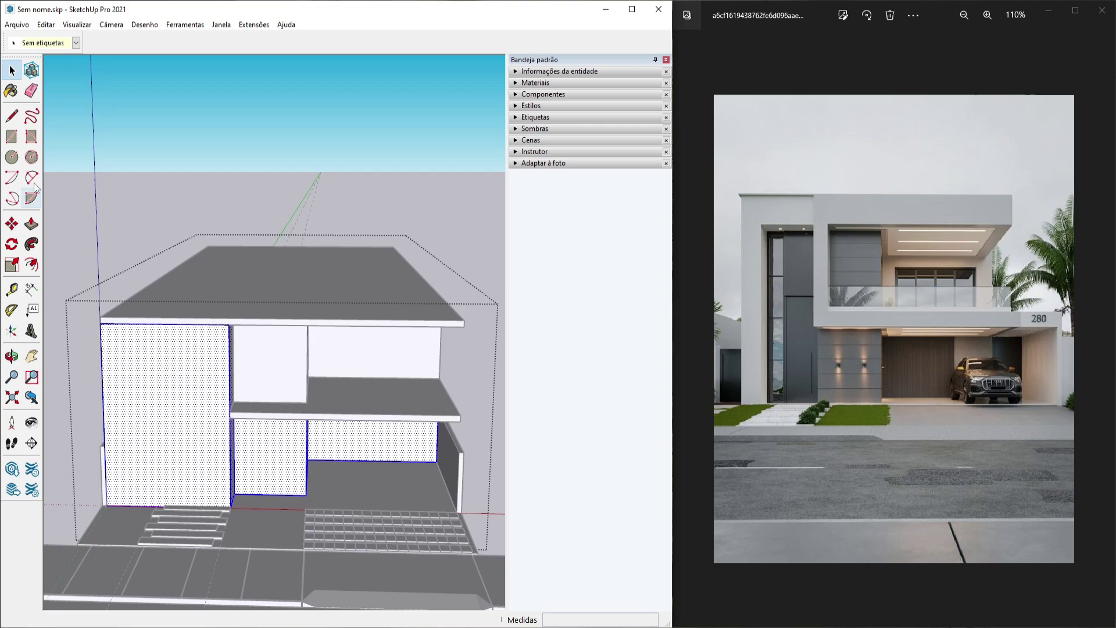
pyautogui.click(12, 137)
pyautogui.scroll(5, 192, 494)
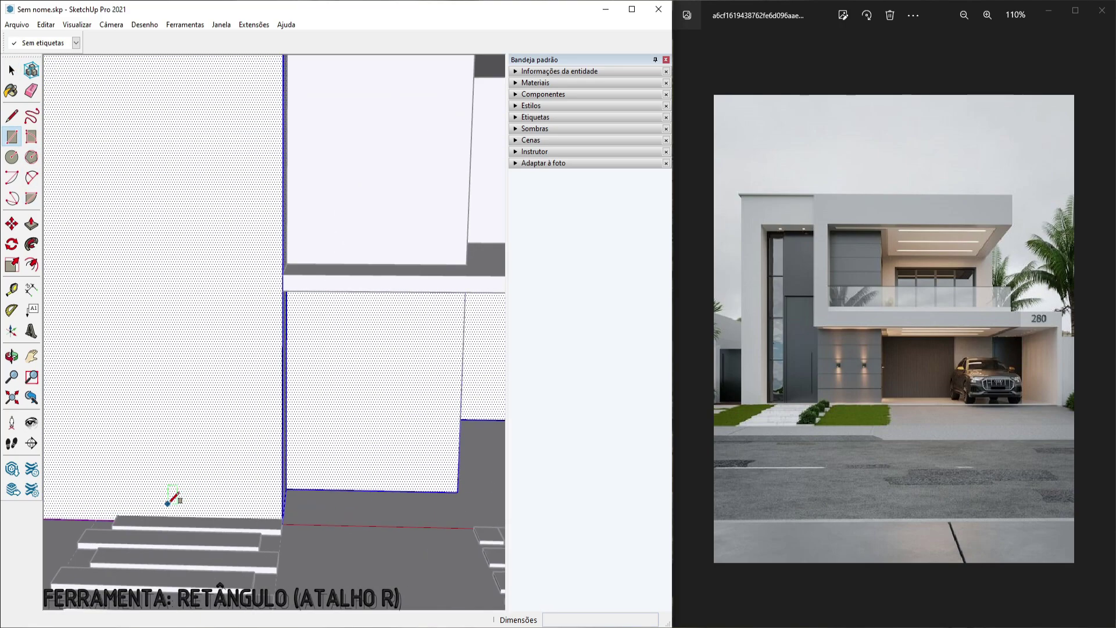
pyautogui.moveTo(174, 496)
pyautogui.mouseDown(button='middle')
pyautogui.moveTo(307, 470)
pyautogui.moveTo(282, 527)
pyautogui.moveTo(331, 466)
pyautogui.moveTo(469, 486)
pyautogui.moveTo(424, 493)
pyautogui.mouseUp(button='middle')
pyautogui.press('space')
pyautogui.press('Escape')
# Select the six staggered entrance slabs in front of the tower wall and hide them
pyautogui.moveTo(308, 555); pyautogui.dragTo(284, 503, button='middle')
pyautogui.scroll(2, 285, 503)
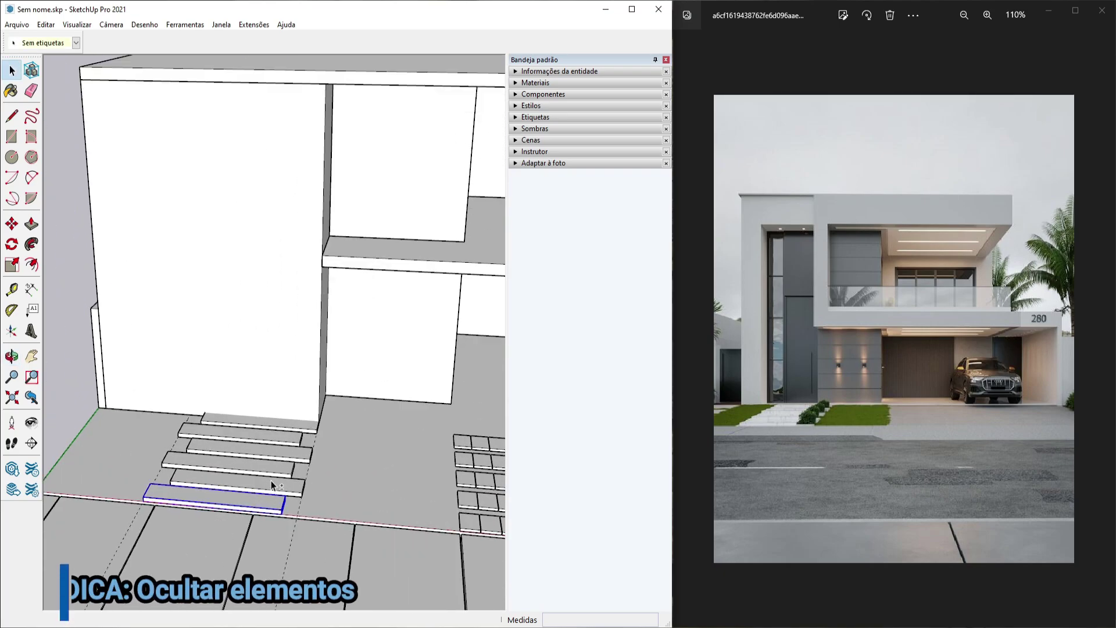
pyautogui.click(267, 487)
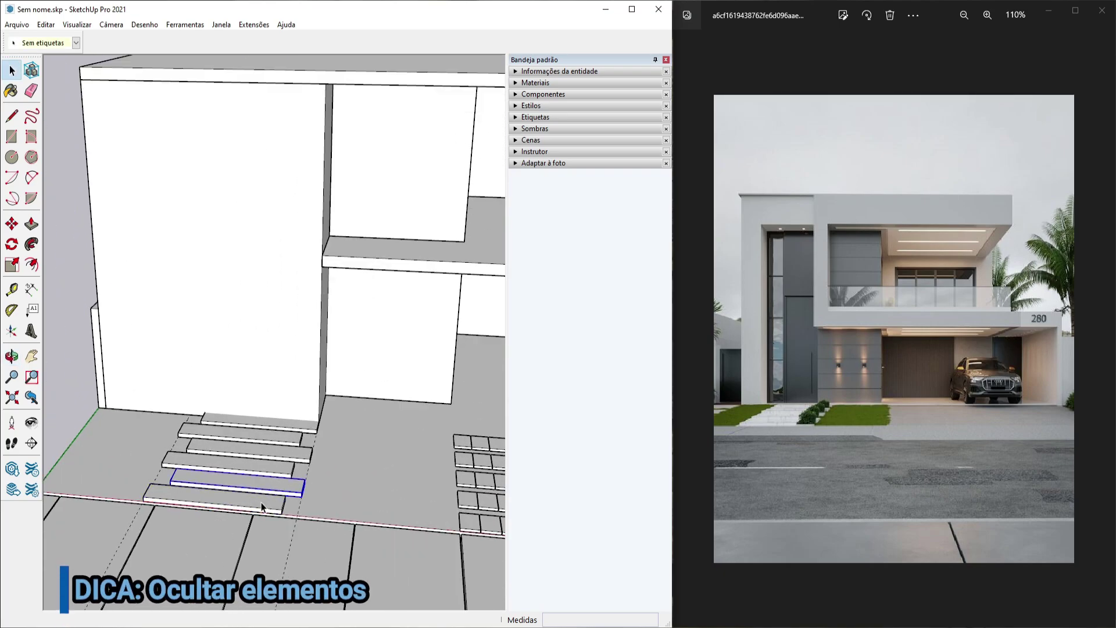
pyautogui.keyDown('shift'); pyautogui.click(268, 469); pyautogui.keyUp('shift')
pyautogui.keyDown('shift'); pyautogui.click(273, 455); pyautogui.keyUp('shift')
pyautogui.keyDown('shift'); pyautogui.click(275, 437); pyautogui.keyUp('shift')
pyautogui.keyDown('shift'); pyautogui.click(280, 427); pyautogui.keyUp('shift')
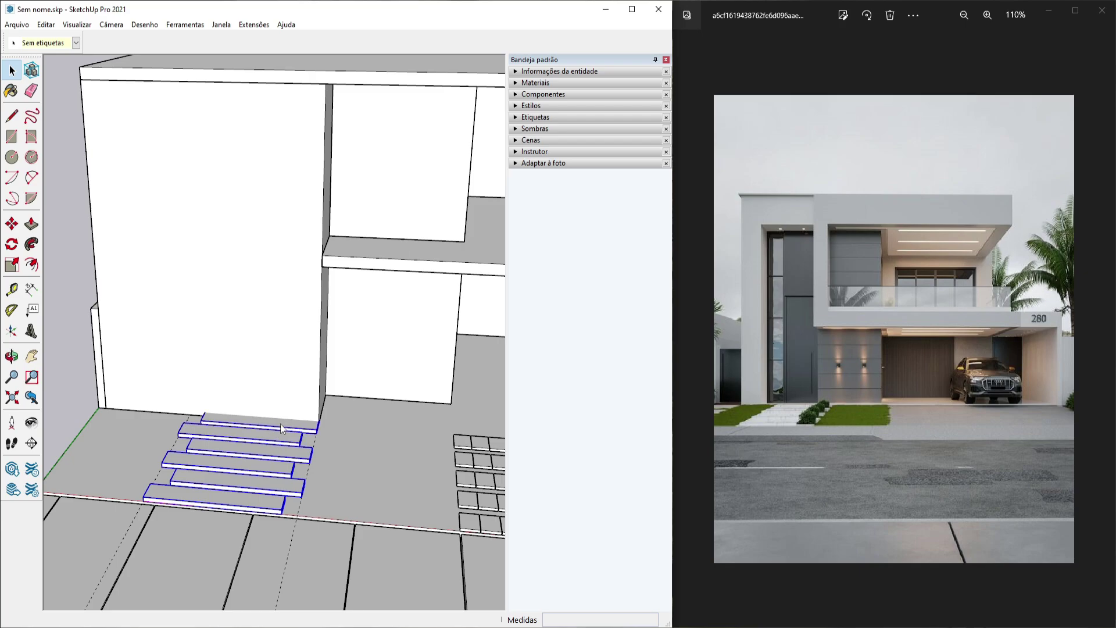
pyautogui.rightClick(280, 423)
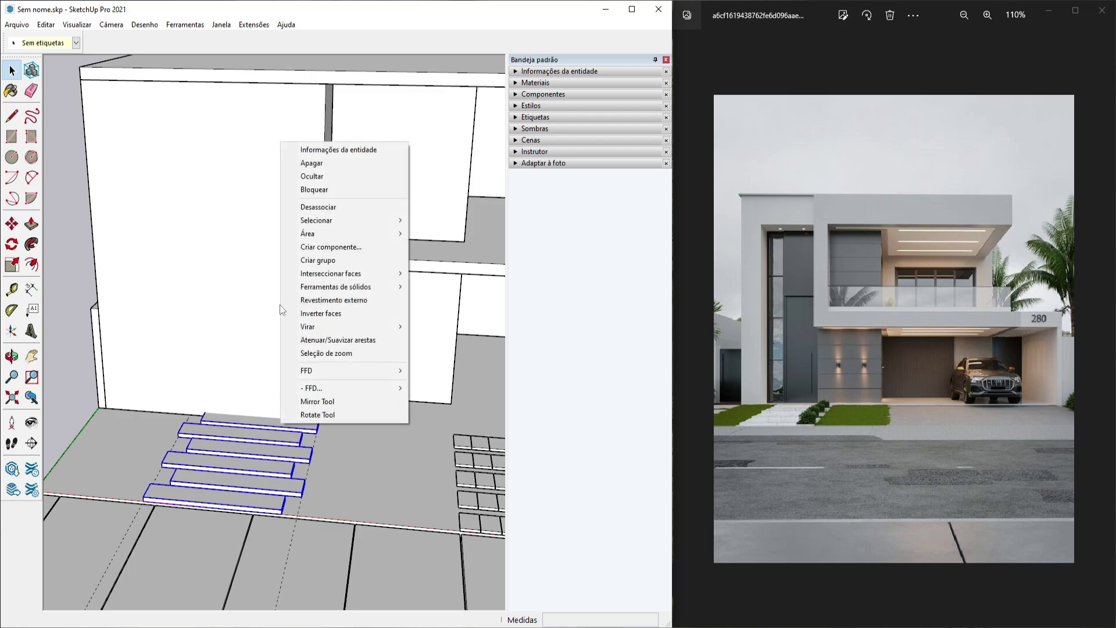
pyautogui.click(331, 176)
pyautogui.scroll(3, 226, 446)
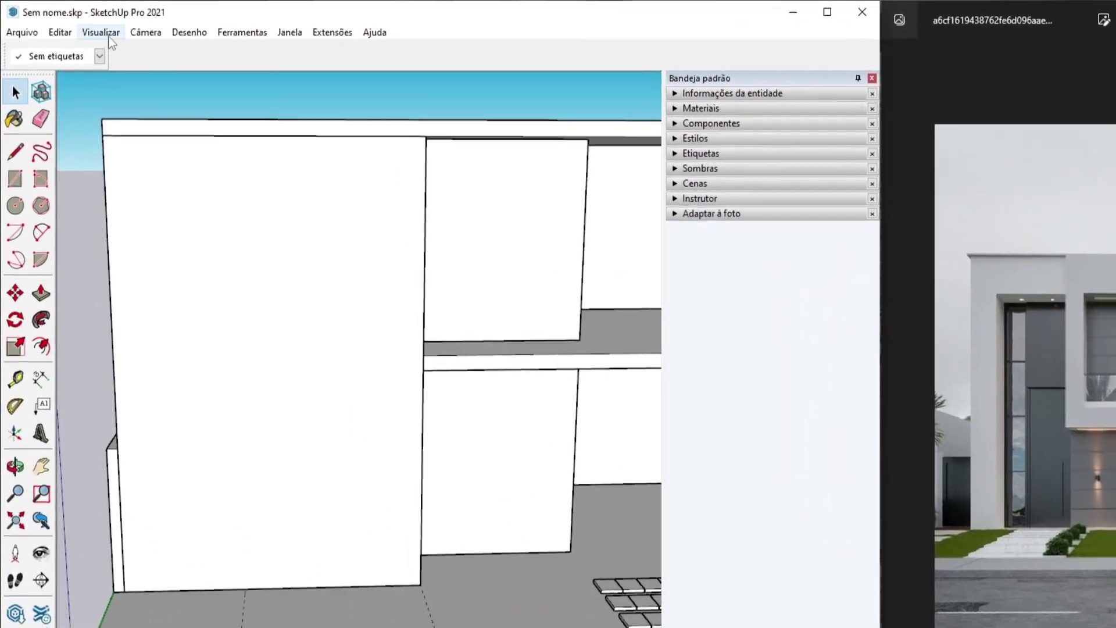
# Show the hidden objects and check the options available for the front hidden entrance slab
pyautogui.click(77, 24)
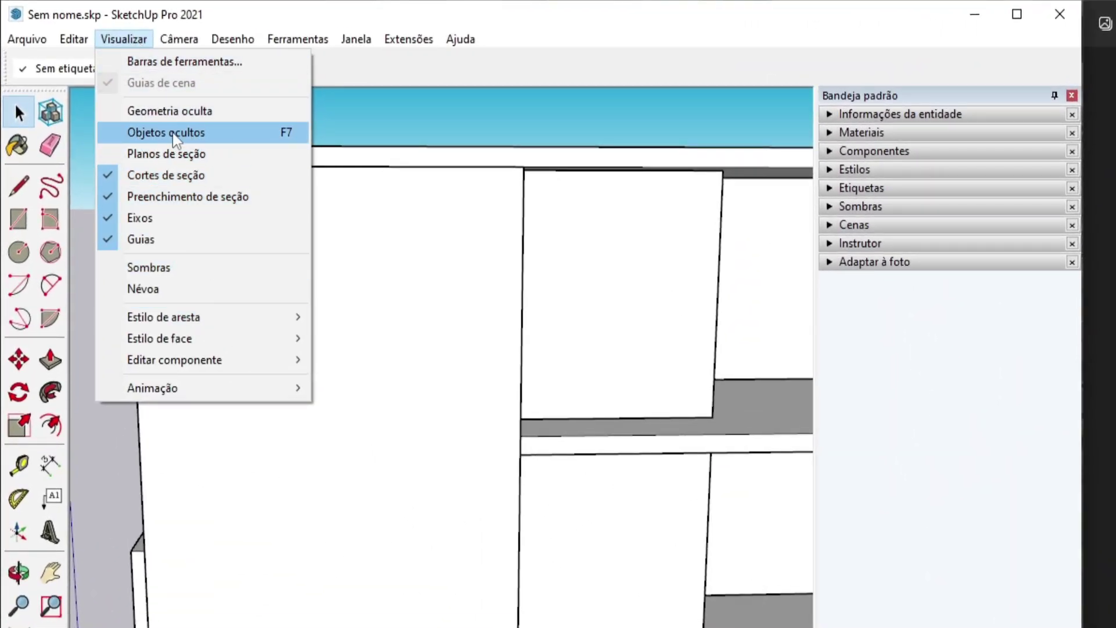
pyautogui.click(195, 133)
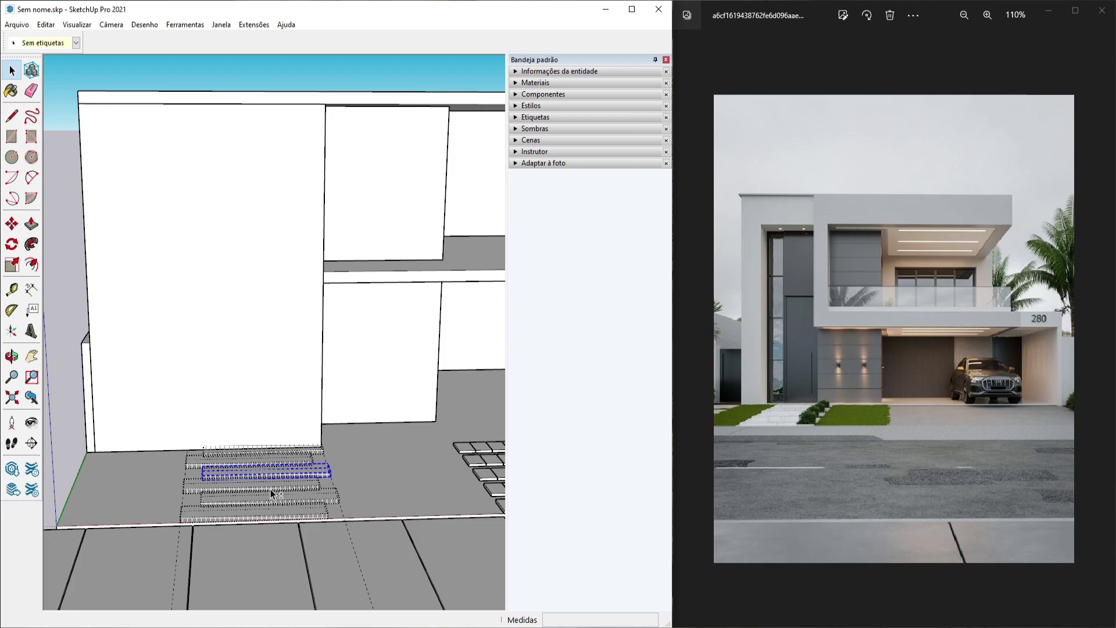
pyautogui.rightClick(278, 512)
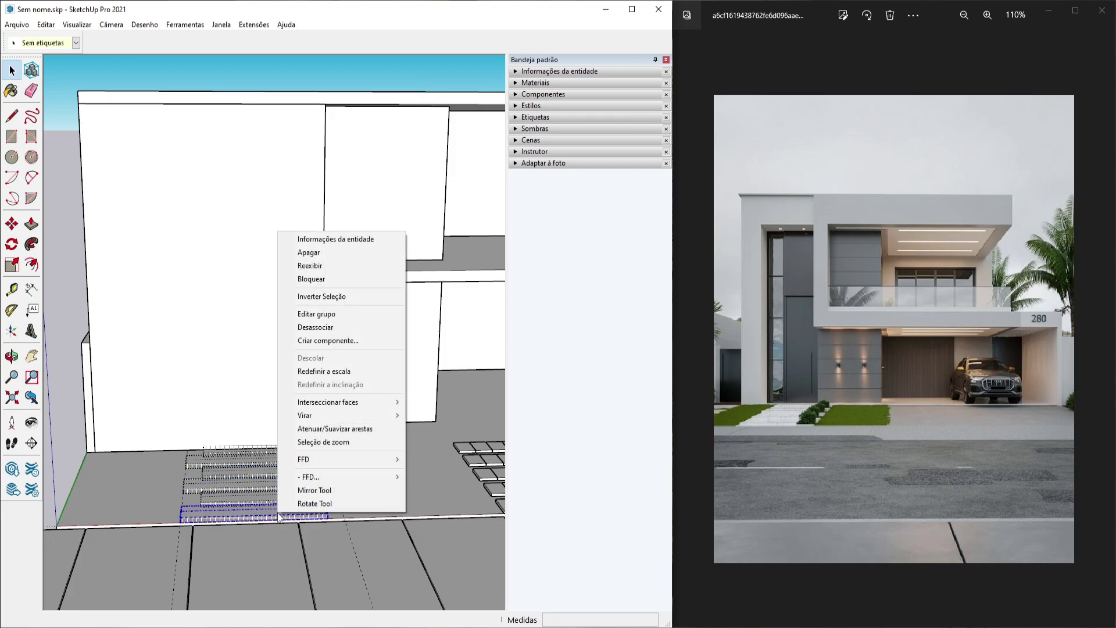
pyautogui.click(228, 522)
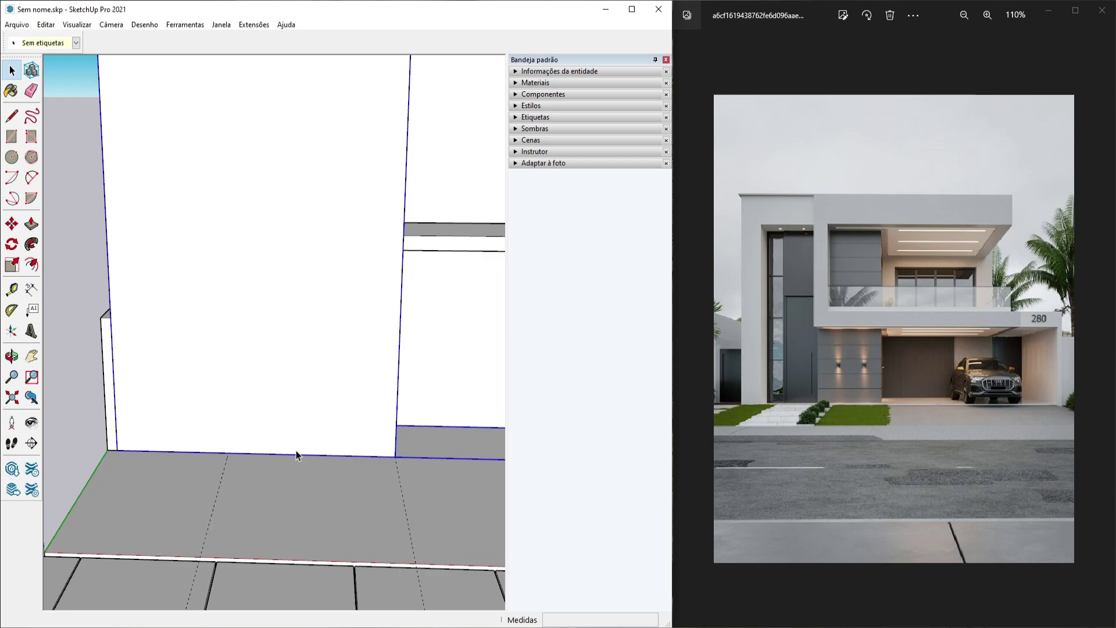
# Inside the wall group, draw a 1.50 by 2.10 m entrance door rectangle on the base edge of the tower's front wall
pyautogui.doubleClick(291, 430)
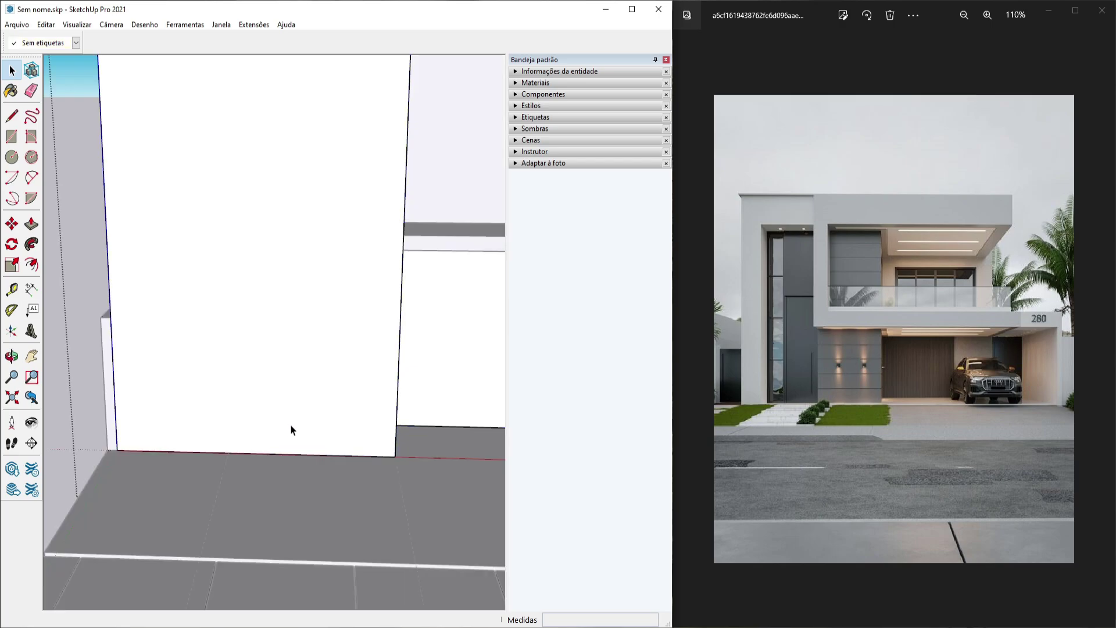
pyautogui.press('r')
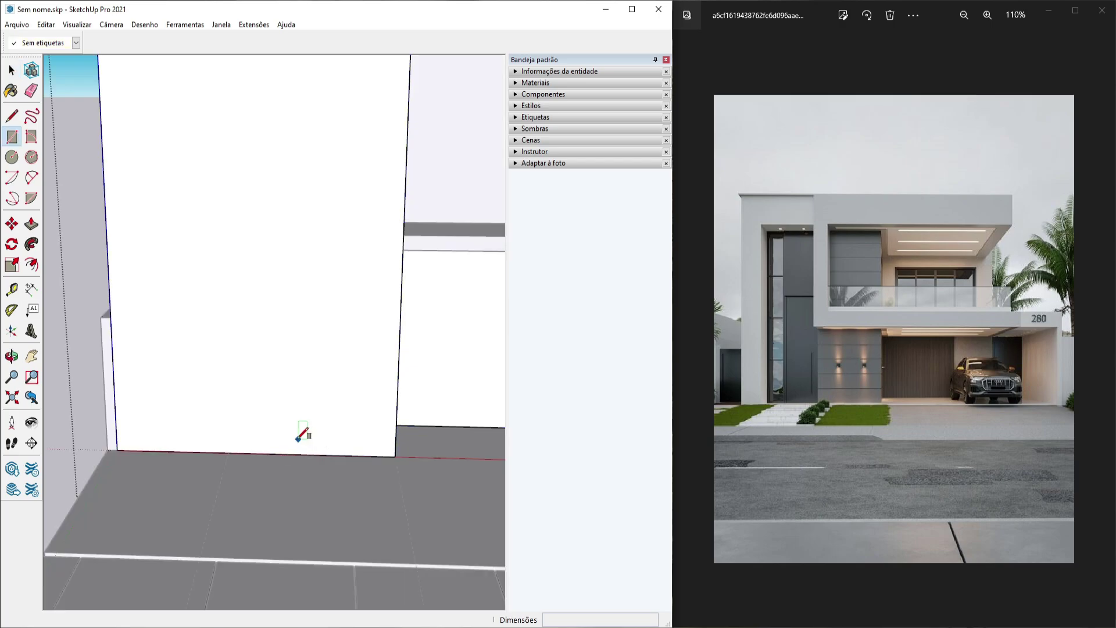
pyautogui.click(266, 453)
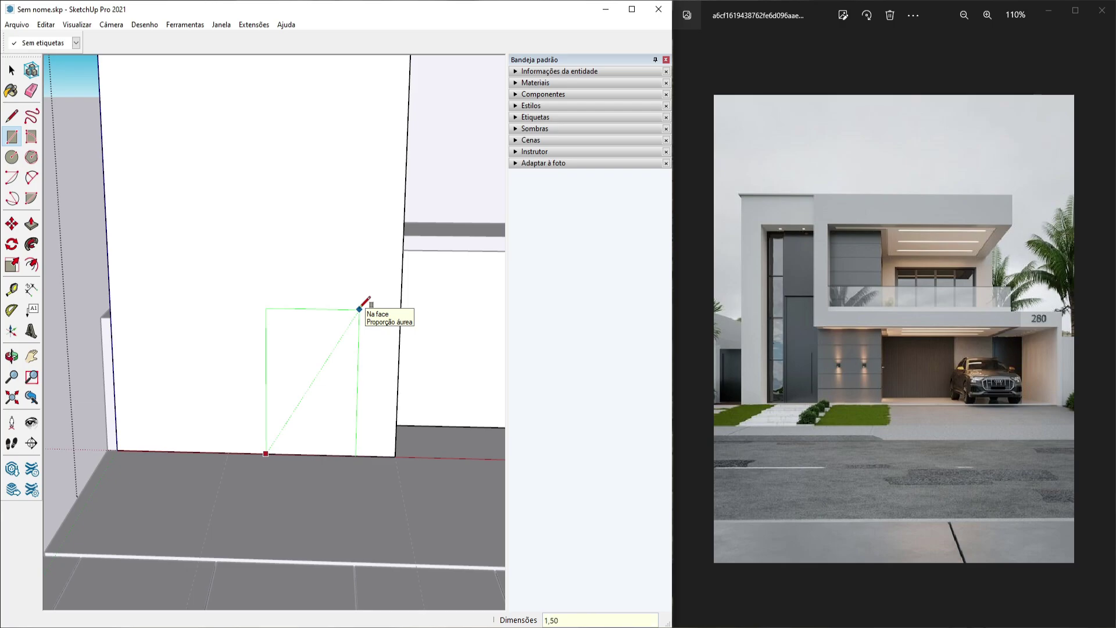
pyautogui.press('Return')
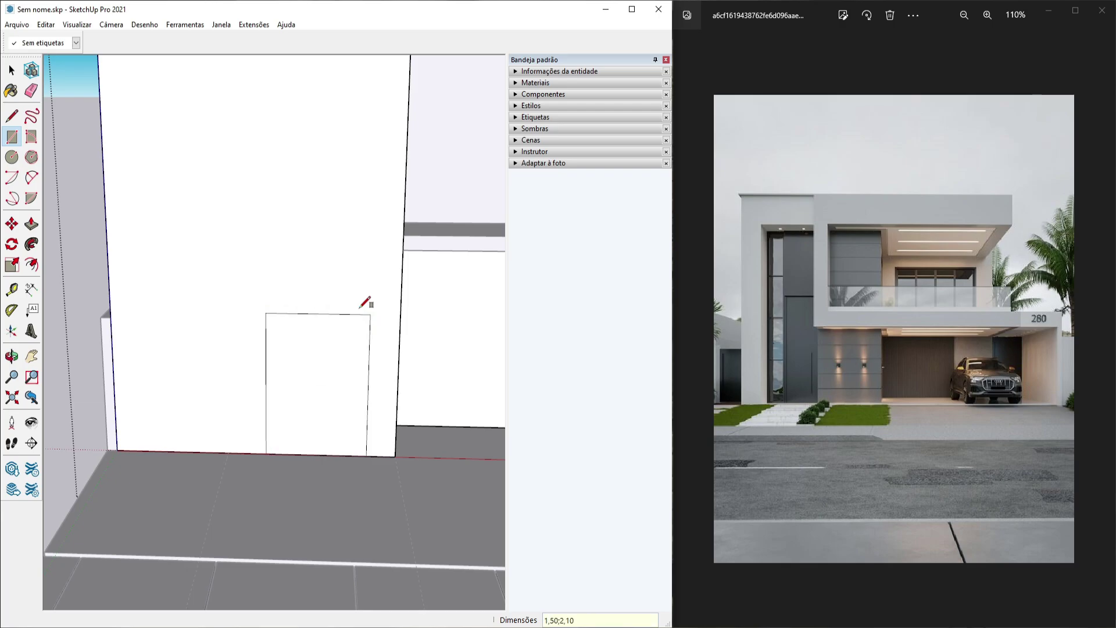
# Push the entrance door rectangle 0.15 m through the tower wall to cut the opening
pyautogui.press('space')
pyautogui.click(324, 349)
pyautogui.moveTo(302, 361); pyautogui.dragTo(309, 403, button='middle')
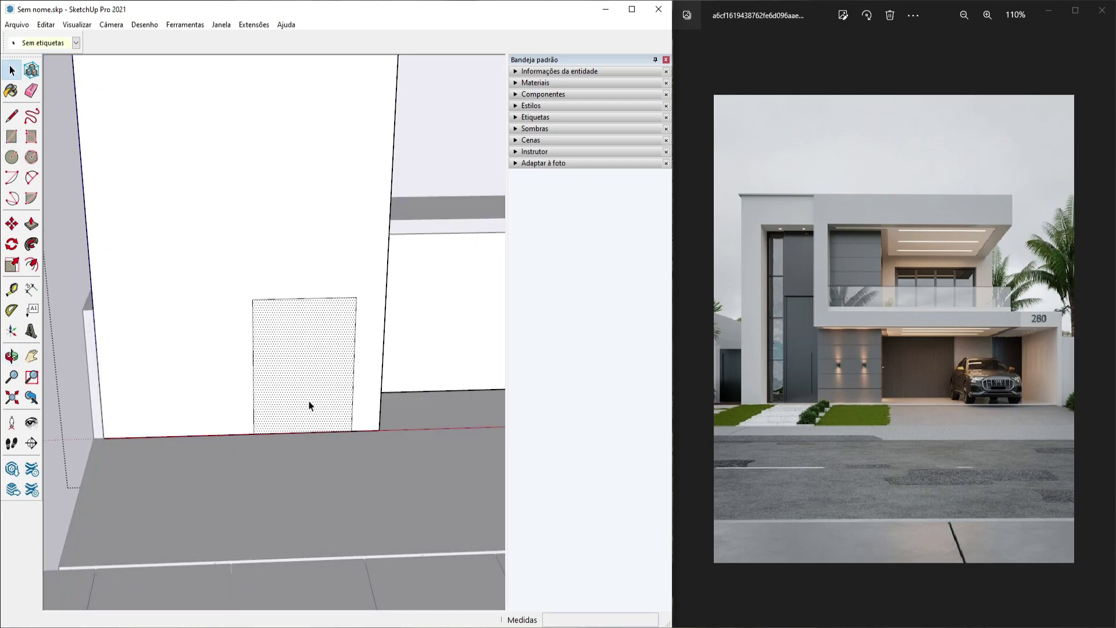
pyautogui.press('p')
pyautogui.scroll(1, 323, 402)
pyautogui.click(324, 405)
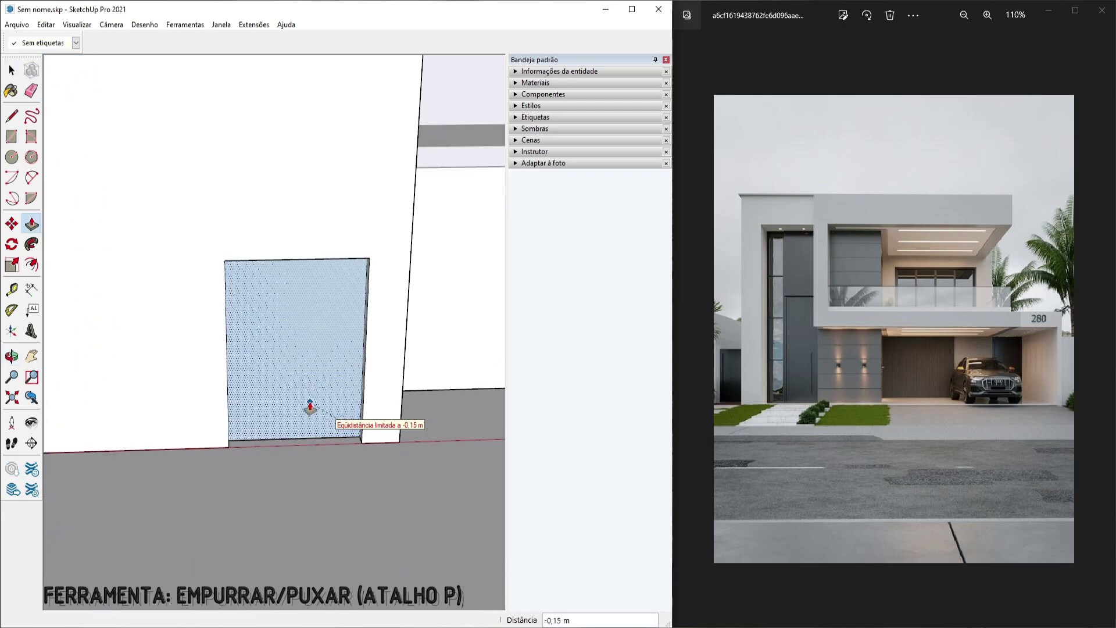
pyautogui.click(310, 406)
pyautogui.moveTo(297, 402); pyautogui.dragTo(330, 410, button='middle')
pyautogui.scroll(-5, 394, 250)
pyautogui.press('space')
pyautogui.scroll(1, 164, 349)
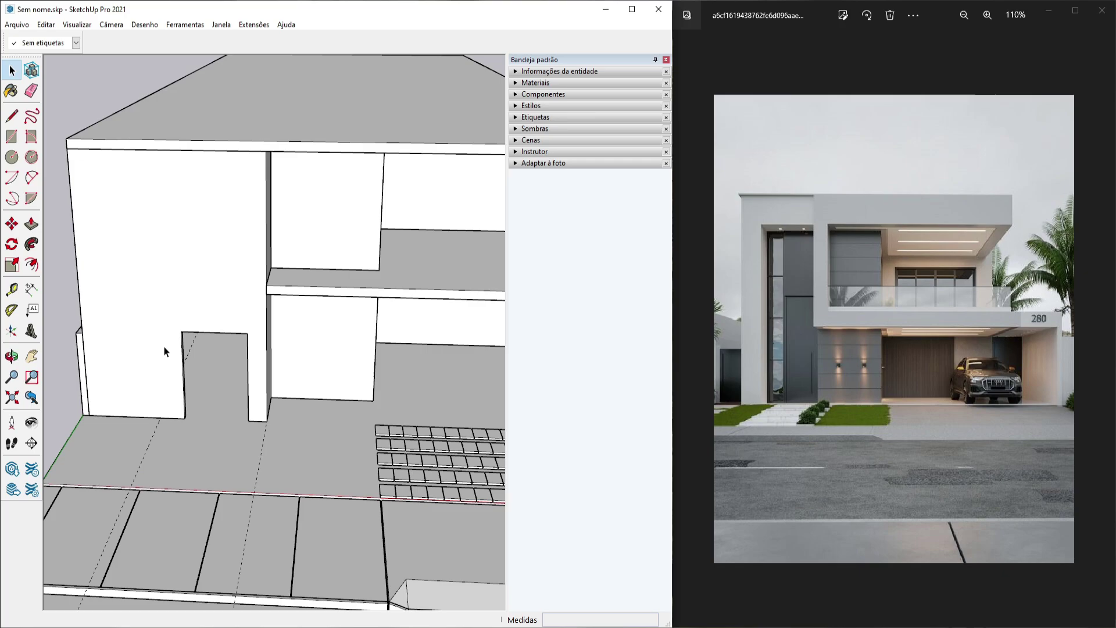
# Draw a 2.30 by 1.90 m window rectangle on the ground-floor front wall beside the tower, starting from its outer corner edge above the floor
pyautogui.moveTo(163, 351)
pyautogui.mouseDown(button='middle')
pyautogui.moveTo(291, 319)
pyautogui.moveTo(159, 354)
pyautogui.moveTo(369, 448)
pyautogui.moveTo(308, 409)
pyautogui.moveTo(309, 354)
pyautogui.moveTo(400, 382)
pyautogui.mouseUp(button='middle')
pyautogui.moveTo(326, 420); pyautogui.dragTo(301, 416, button='middle')
pyautogui.click(309, 408)
pyautogui.press('r')
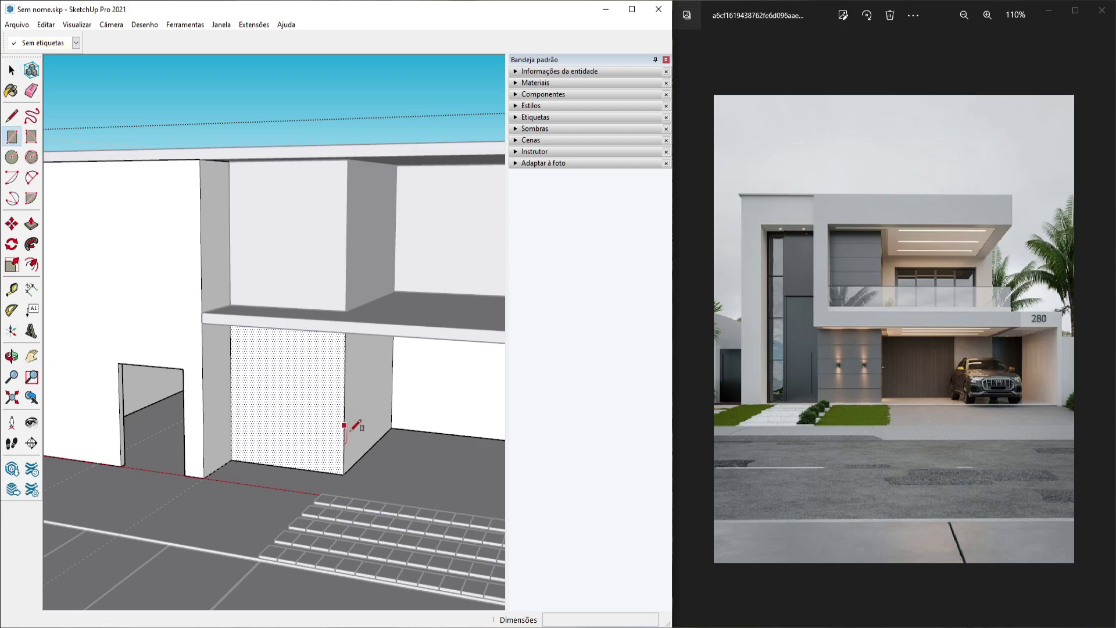
pyautogui.click(343, 459)
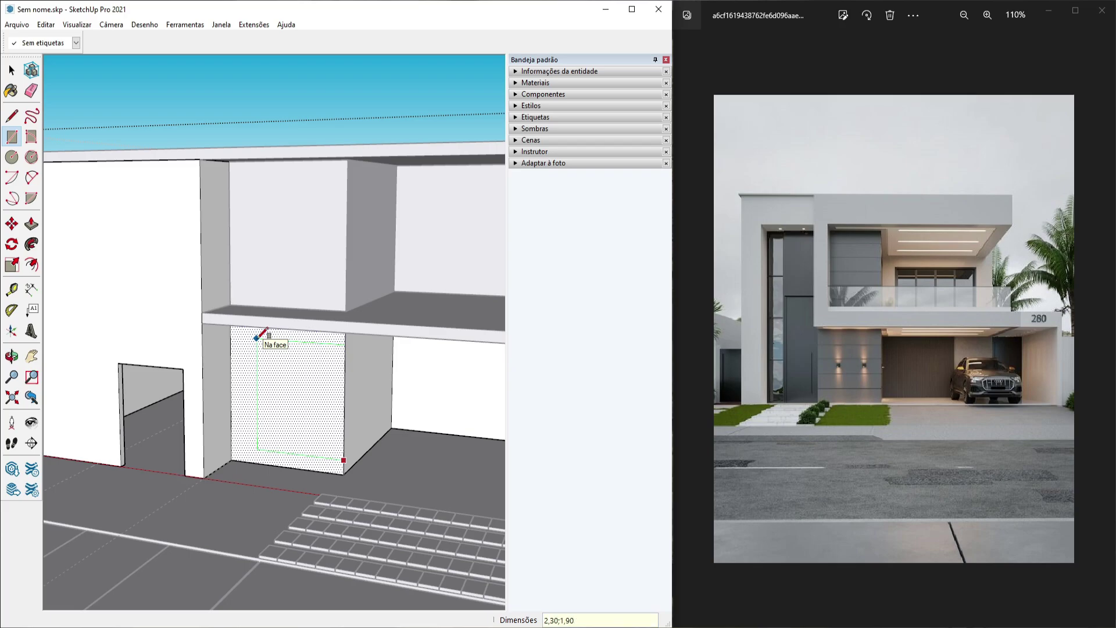
pyautogui.click(257, 337)
# Push the ground-floor window rectangle into the wall and delete the leftover face to open it
pyautogui.press('space')
pyautogui.press('p')
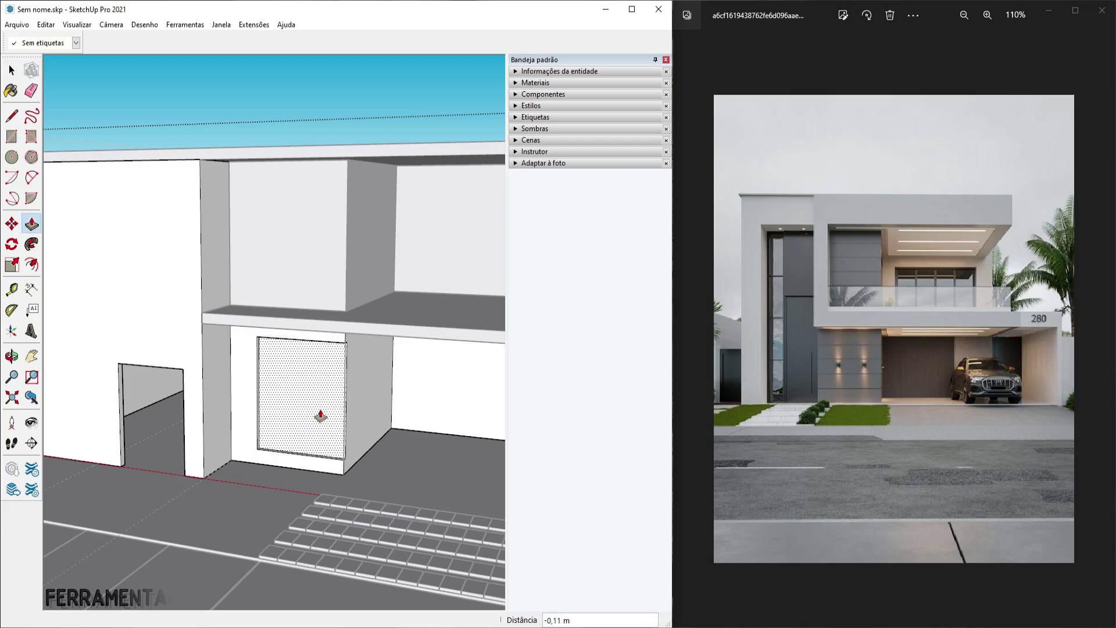
pyautogui.click(316, 400)
pyautogui.scroll(2, 295, 400)
pyautogui.press('space')
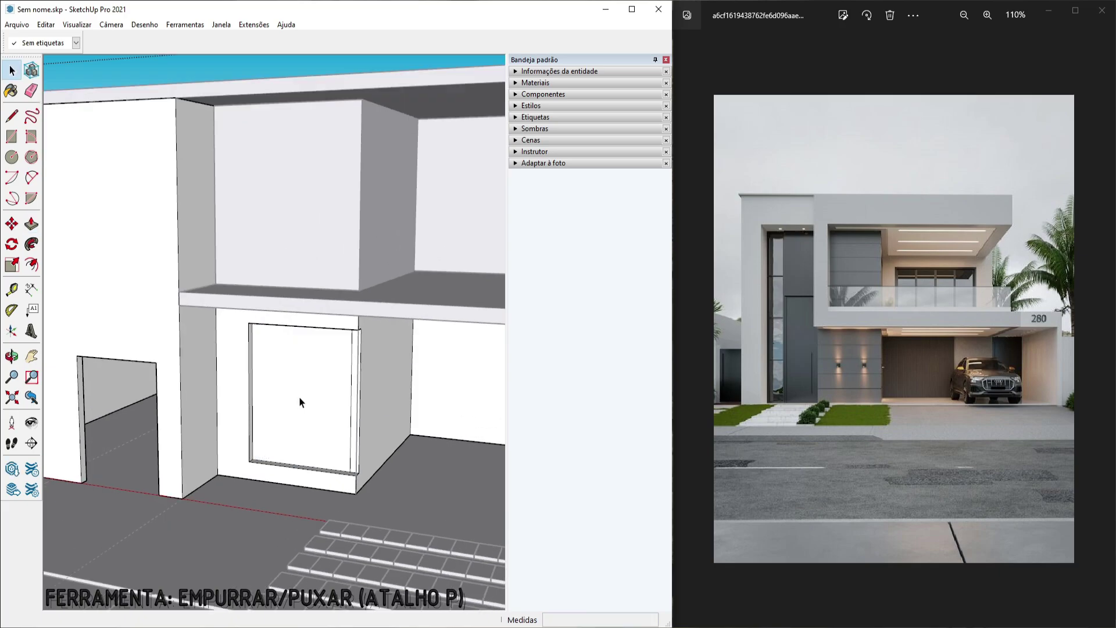
pyautogui.click(300, 396)
pyautogui.press('Delete')
# Push the narrow end face at the window's outer corner back about 2.98 m so the opening wraps around the side wall
pyautogui.moveTo(353, 432); pyautogui.dragTo(358, 392, button='middle')
pyautogui.scroll(3, 353, 465)
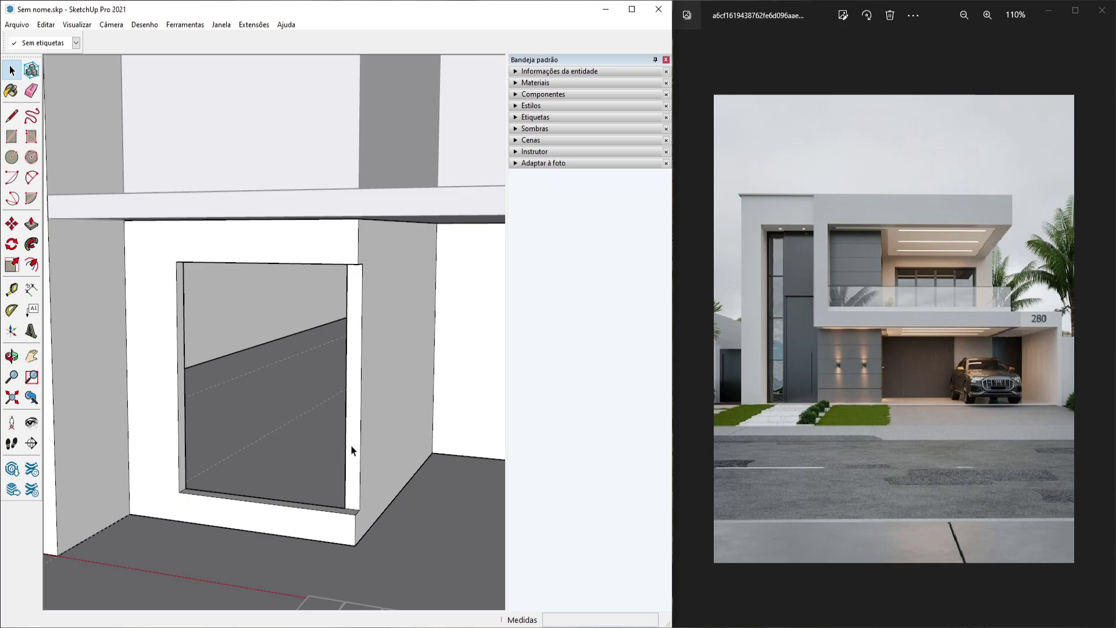
pyautogui.press('p')
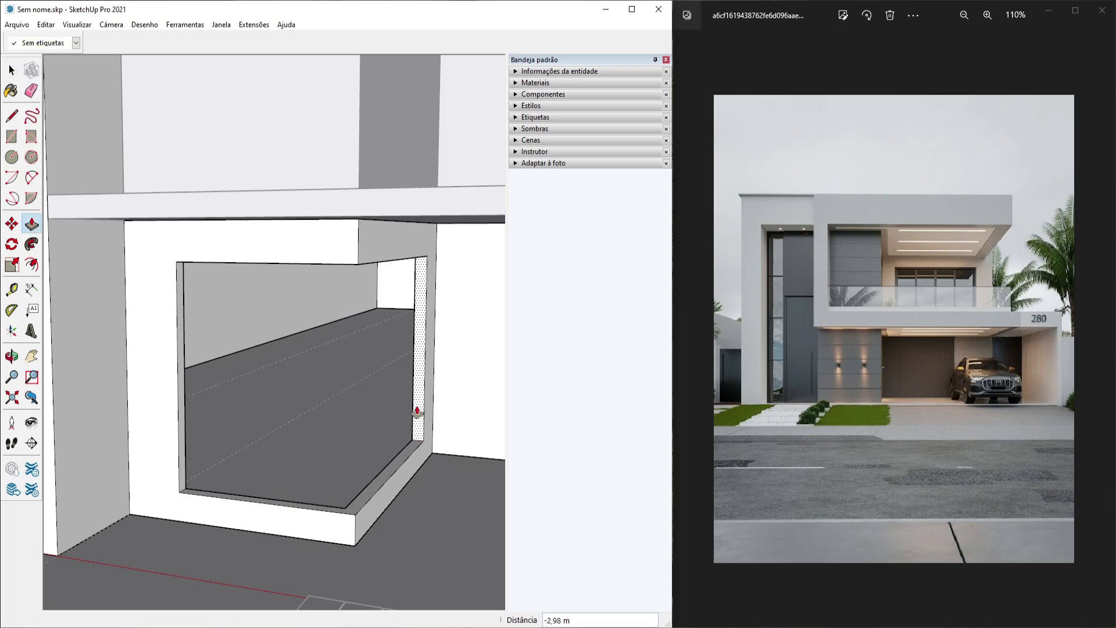
pyautogui.click(419, 411)
pyautogui.moveTo(419, 411); pyautogui.dragTo(342, 391, button='middle')
pyautogui.scroll(-5, 343, 391)
pyautogui.press('space')
pyautogui.click(342, 391)
# Inside the wall group, draw a 3 by 2.20 m door rectangle at the base of the upper balcony's rear wall
pyautogui.keyDown('shift'); pyautogui.moveTo(342, 390); pyautogui.dragTo(334, 411, button='middle'); pyautogui.keyUp('shift')
pyautogui.moveTo(333, 411); pyautogui.dragTo(316, 465, button='middle')
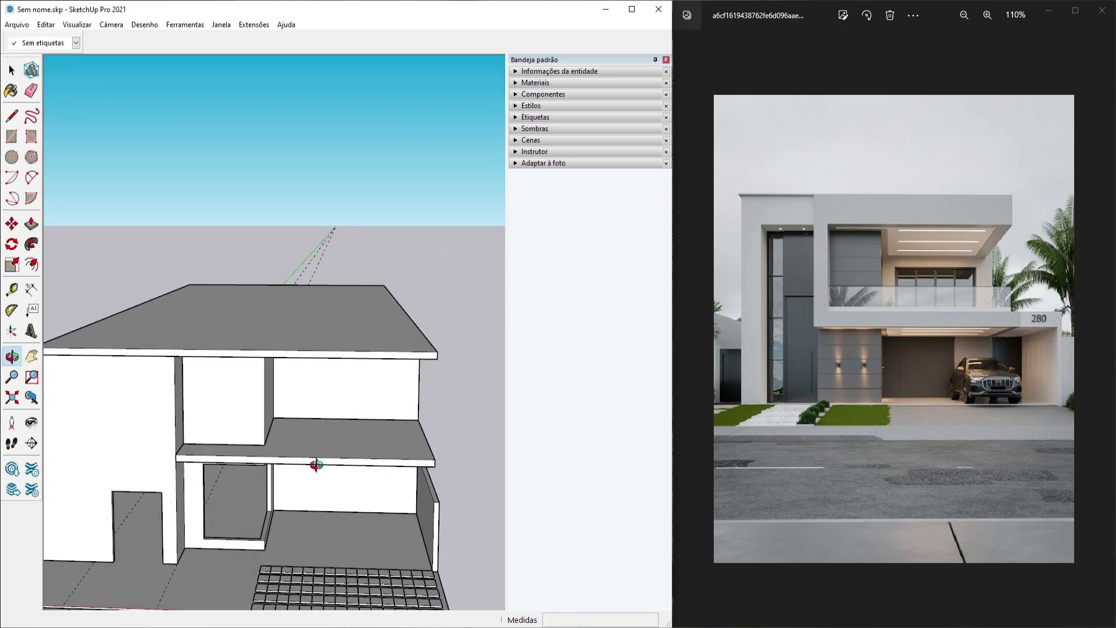
pyautogui.doubleClick(332, 404)
pyautogui.click(329, 400)
pyautogui.press('r')
pyautogui.scroll(3, 333, 398)
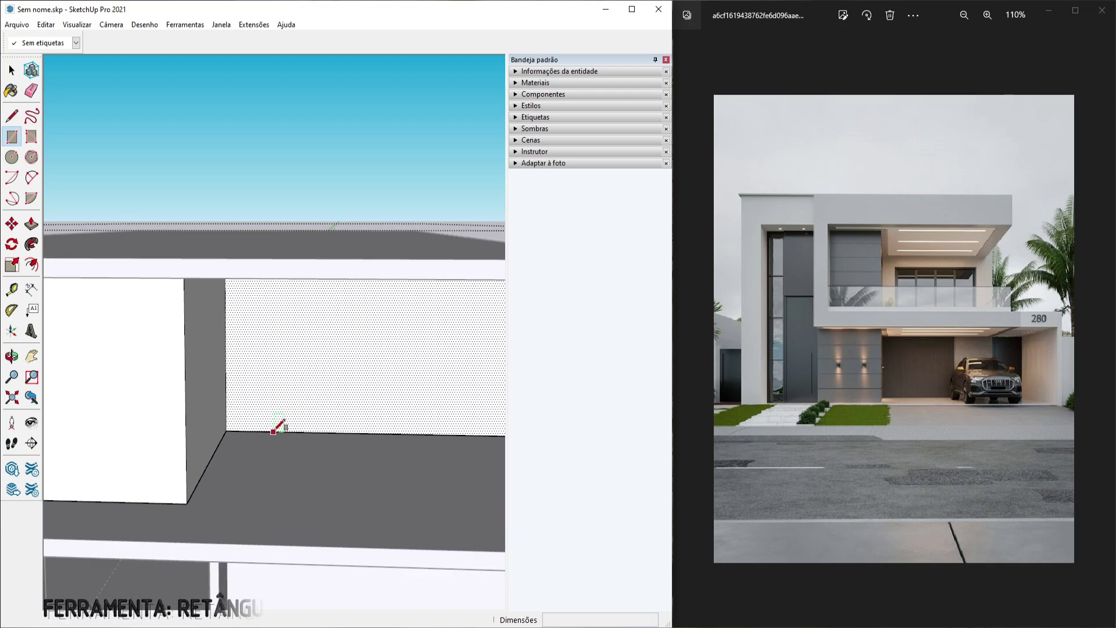
pyautogui.scroll(-5, 270, 430)
pyautogui.click(226, 471)
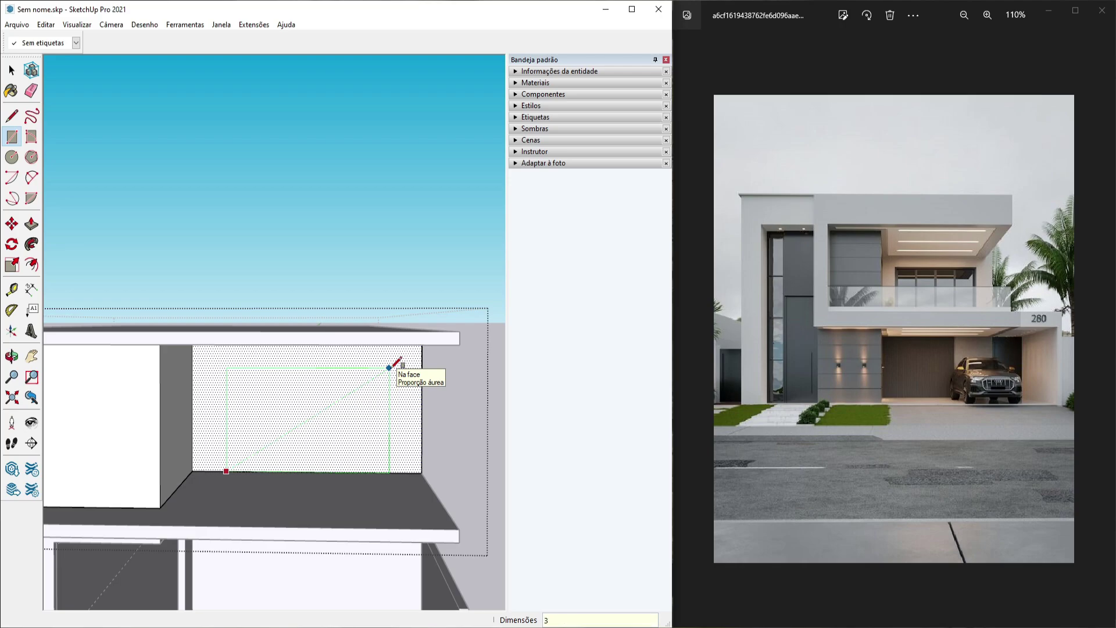
pyautogui.press('Return')
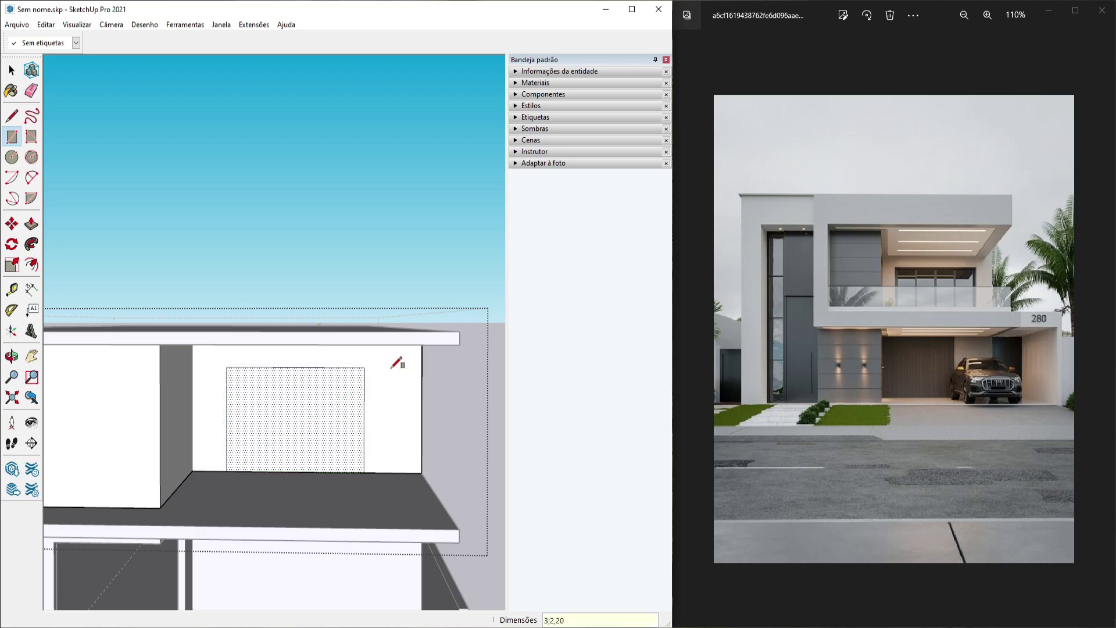
# Move the balcony door rectangle about 0.34 m along the red axis, away from the projecting room
pyautogui.press('space')
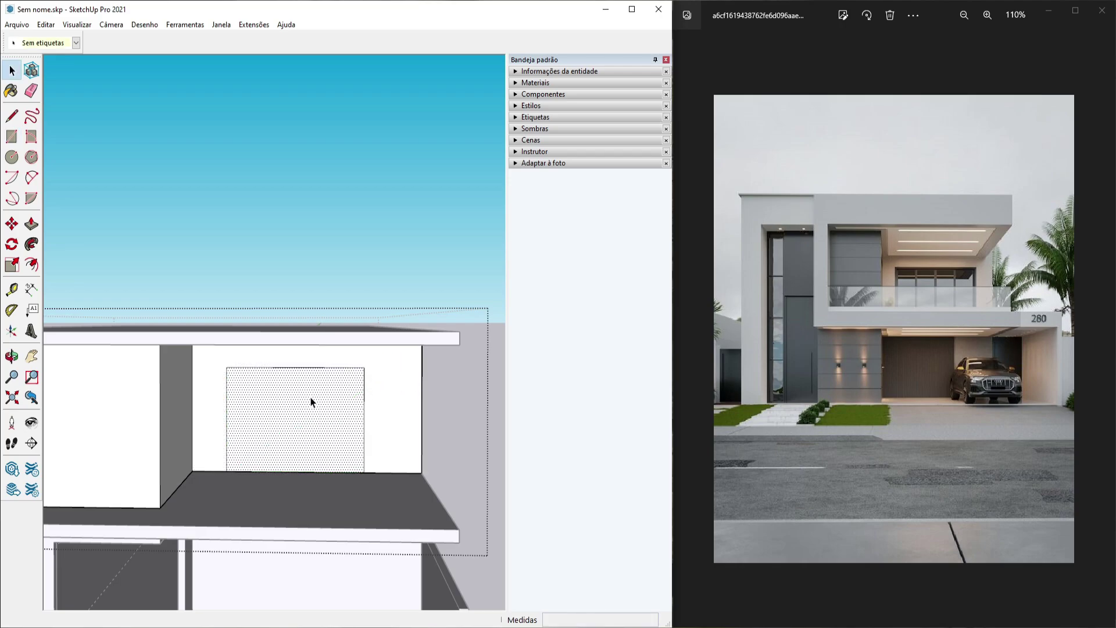
pyautogui.doubleClick(315, 408)
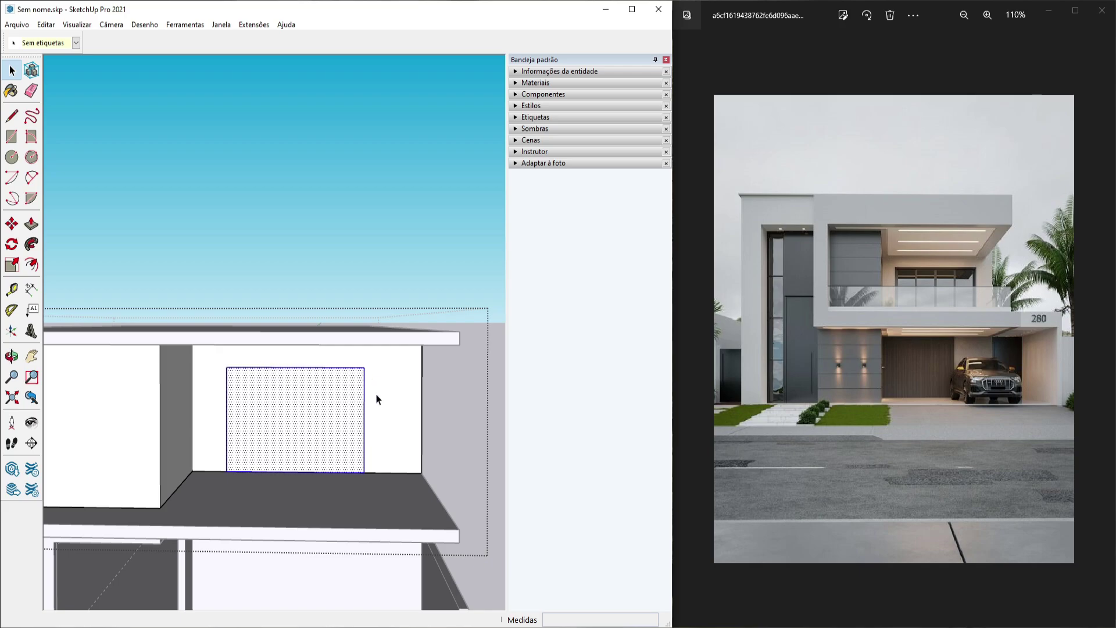
pyautogui.press('m')
pyautogui.click(300, 421)
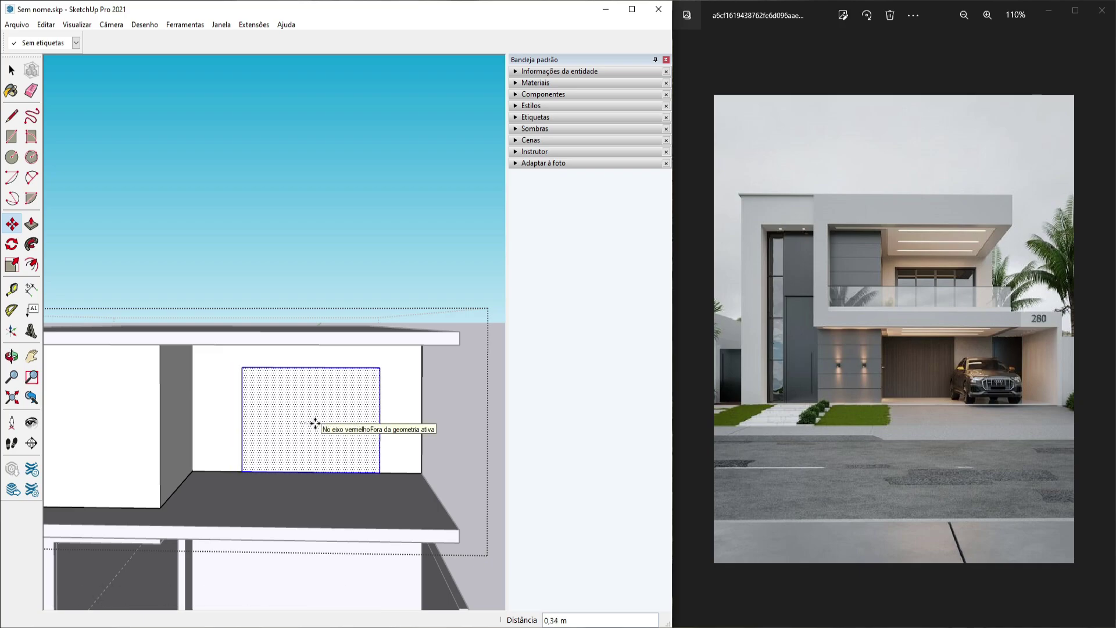
pyautogui.click(316, 423)
pyautogui.press('space')
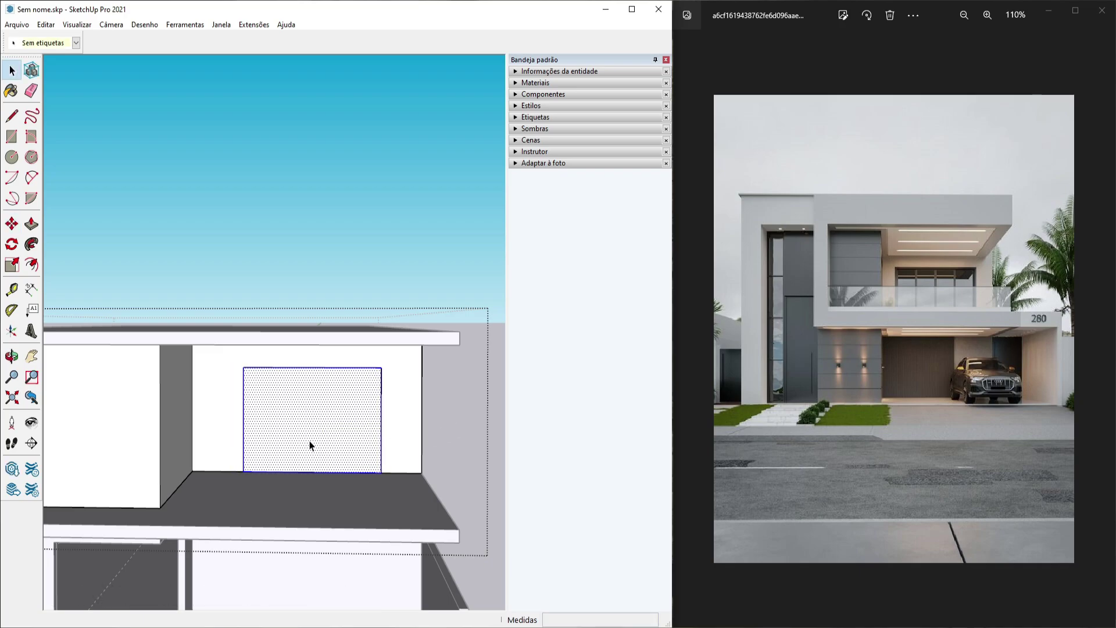
# Push the balcony door rectangle through the wall to cut the opening
pyautogui.press('p')
pyautogui.moveTo(311, 444)
pyautogui.mouseDown(button='middle')
pyautogui.moveTo(324, 419)
pyautogui.moveTo(331, 453)
pyautogui.moveTo(269, 416)
pyautogui.moveTo(361, 406)
pyautogui.moveTo(304, 386)
pyautogui.moveTo(313, 447)
pyautogui.moveTo(306, 431)
pyautogui.moveTo(324, 451)
pyautogui.mouseUp(button='middle')
pyautogui.click(323, 416)
pyautogui.click(301, 401)
pyautogui.press('space')
# Place a horizontal guide 1.20 m above the balcony floor on the side wall of the projecting upper room
pyautogui.scroll(-3, 269, 416)
pyautogui.scroll(5, 269, 416)
pyautogui.press('t')
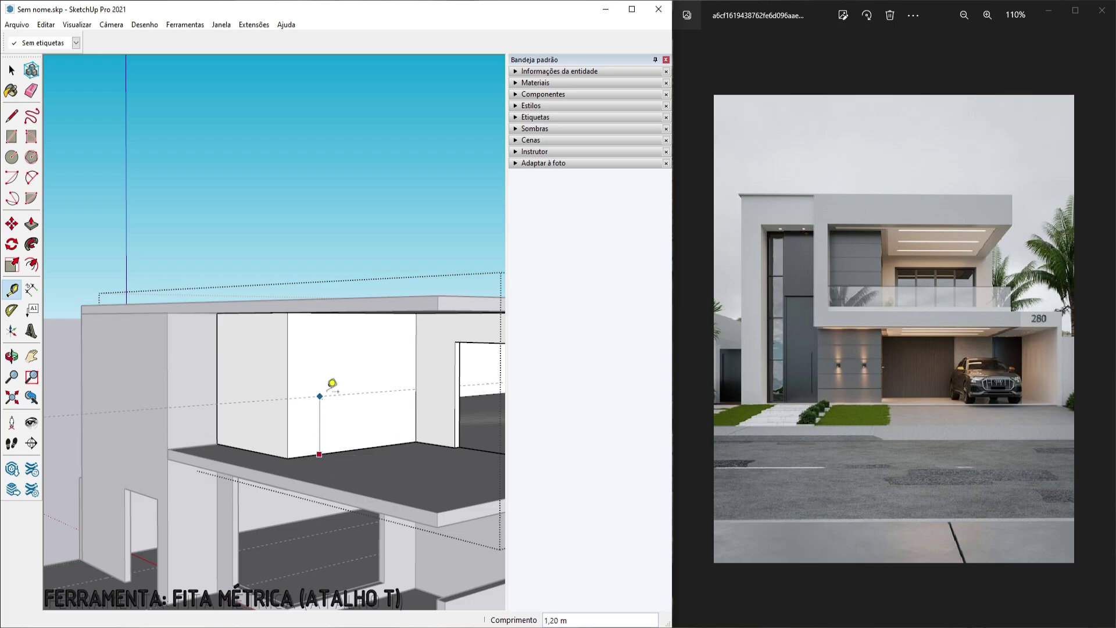
pyautogui.press('space')
# Draw a small window rectangle with a 0.60 m side on the upper room's side wall, starting on the guide near the front corner
pyautogui.click(334, 361)
pyautogui.scroll(3, 323, 376)
pyautogui.press('r')
pyautogui.click(289, 374)
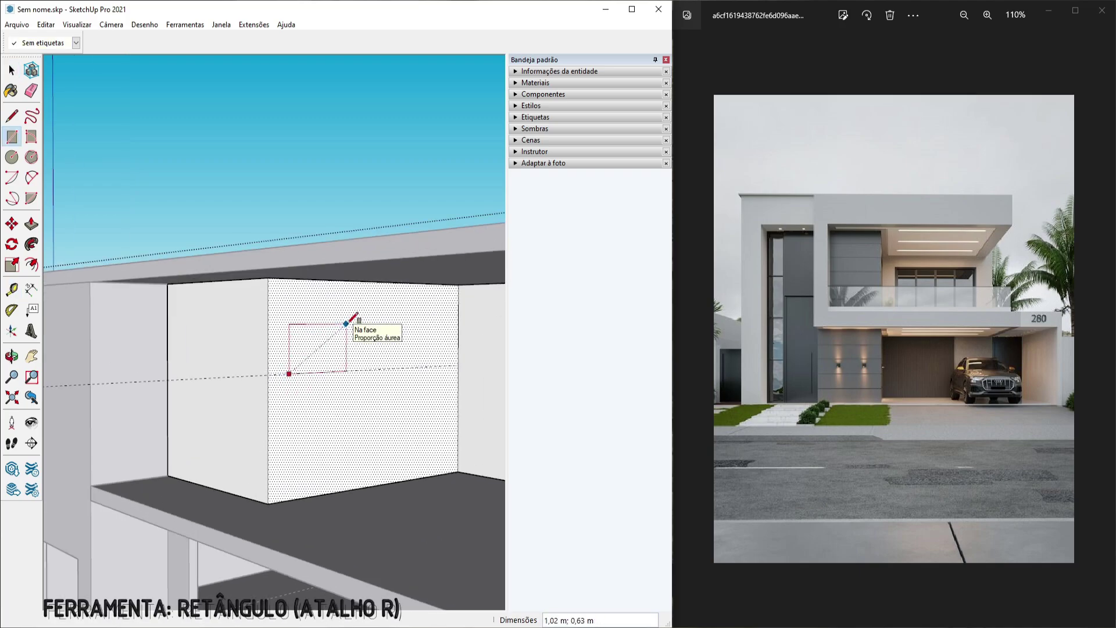
pyautogui.write('0,60;')
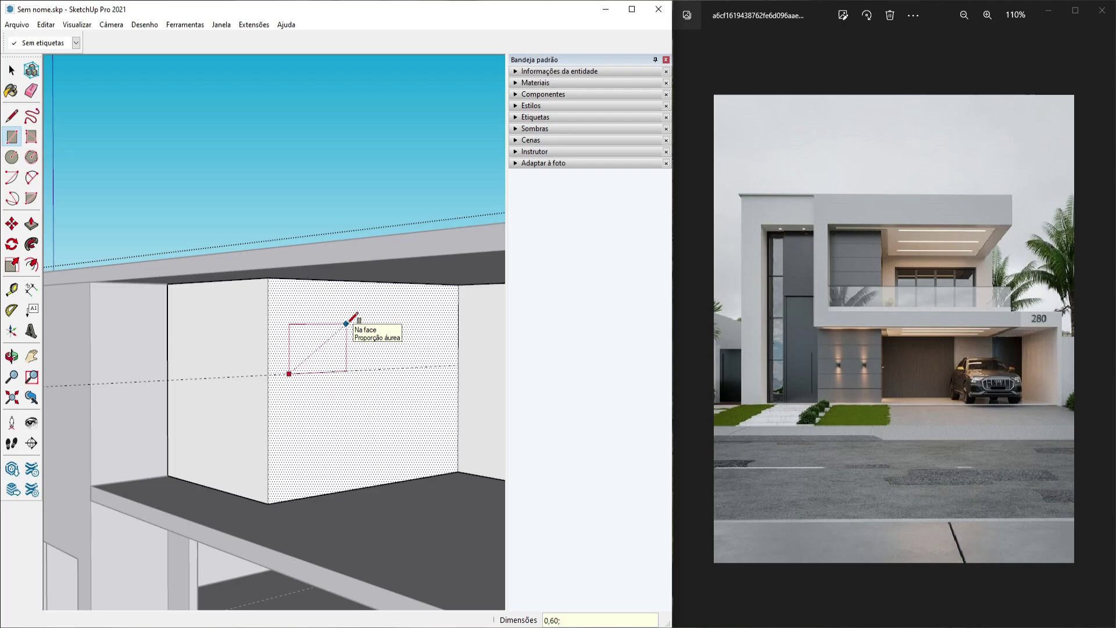
pyautogui.press('Return')
# Push the small window rectangle 0.15 m into the side wall and delete the leftover face to open it
pyautogui.press('space')
pyautogui.click(321, 351)
pyautogui.scroll(3, 323, 353)
pyautogui.press('p')
pyautogui.click(316, 365)
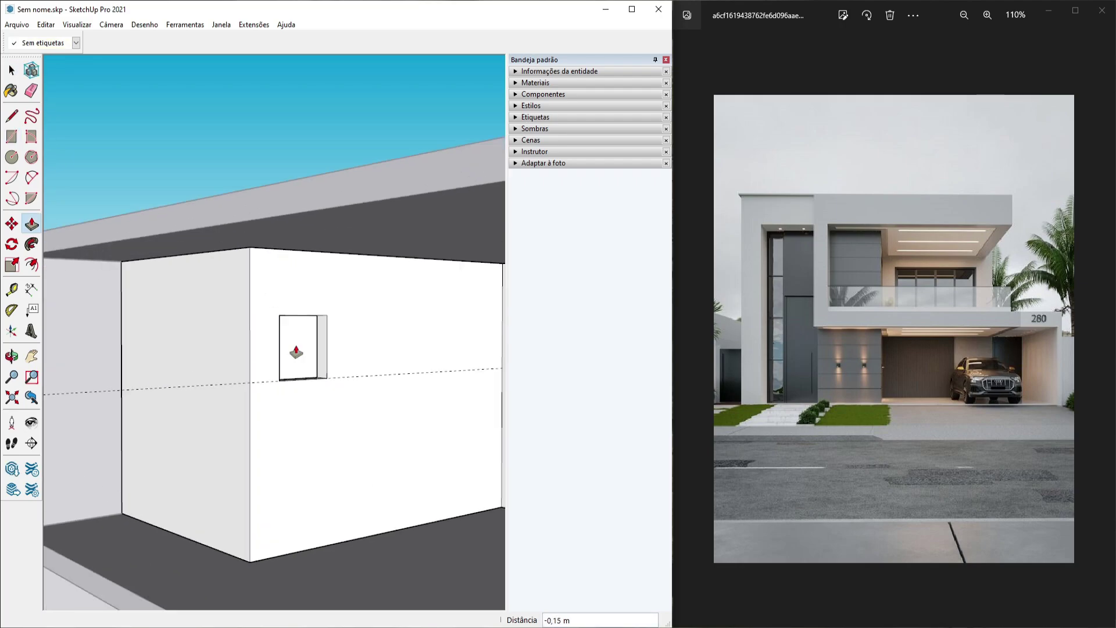
pyautogui.click(297, 352)
pyautogui.press('space')
pyautogui.press('Delete')
# Draw a tall strip about 0.45 m wide and 6.00 m high on the tower's front wall, from floor to roof beside the entrance door
pyautogui.scroll(-4, 344, 378)
pyautogui.moveTo(344, 378); pyautogui.dragTo(447, 413, button='middle')
pyautogui.click(262, 372)
pyautogui.press('r')
pyautogui.click(262, 462)
pyautogui.moveTo(254, 400); pyautogui.dragTo(254, 310, button='middle')
pyautogui.scroll(3, 248, 237)
pyautogui.click(243, 214)
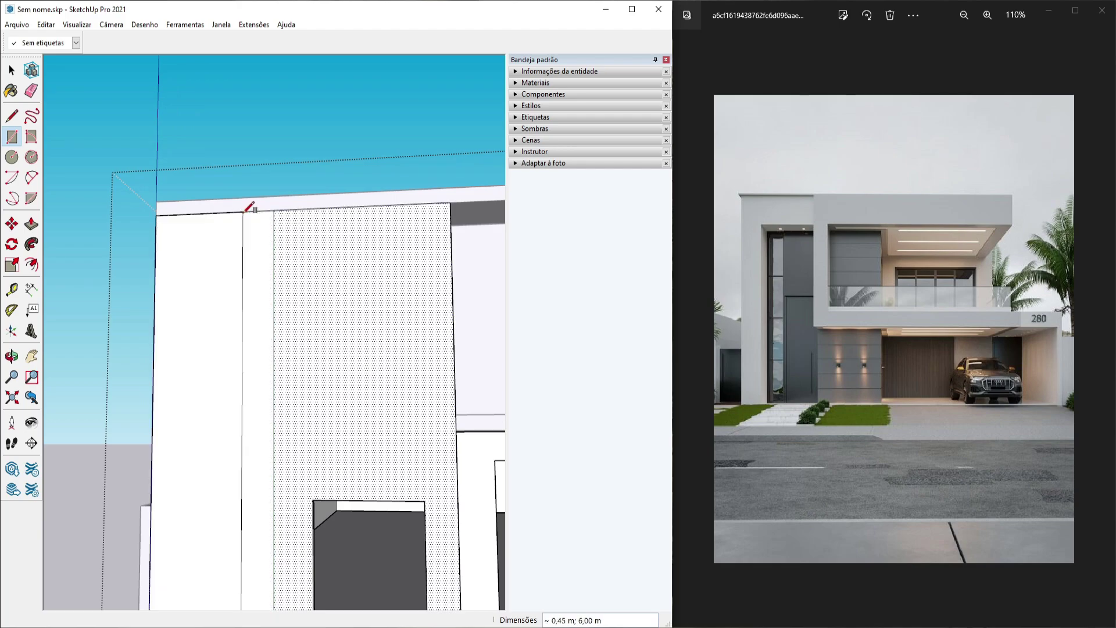
# Offset the outline of the tall strip inward to form a narrow window border
pyautogui.press('space')
pyautogui.moveTo(260, 445); pyautogui.dragTo(267, 545, button='middle')
pyautogui.keyDown('shift'); pyautogui.moveTo(266, 545); pyautogui.dragTo(291, 441, button='middle'); pyautogui.keyUp('shift')
pyautogui.doubleClick(291, 446)
pyautogui.scroll(2, 292, 457)
pyautogui.press('f')
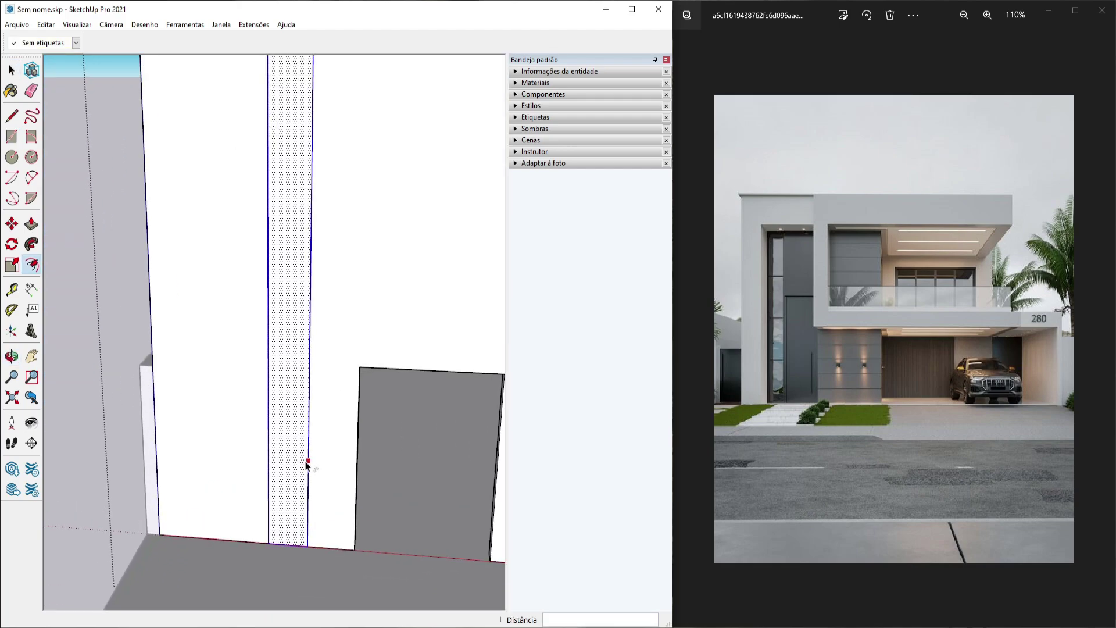
pyautogui.click(309, 464)
pyautogui.click(303, 465)
# Push the inner face of the tall strip 0.15 m through the tower wall and leave the wall group
pyautogui.press('space')
pyautogui.click(294, 480)
pyautogui.press('p')
pyautogui.click(286, 508)
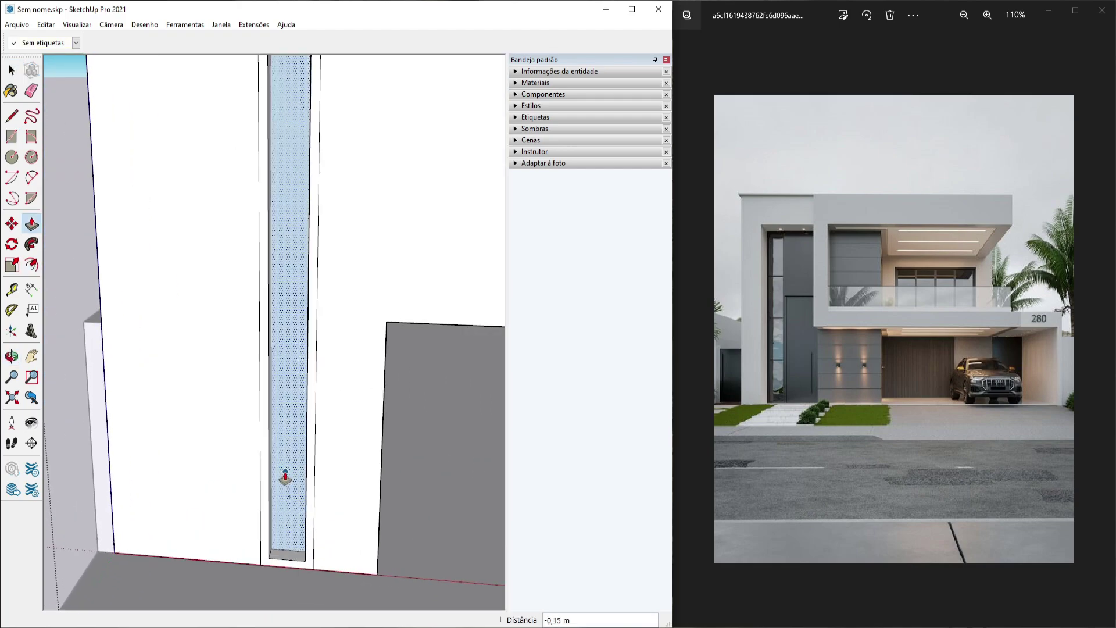
pyautogui.click(285, 476)
pyautogui.scroll(-3, 326, 520)
pyautogui.press('space')
pyautogui.press('Escape')
# Examine the whole front facade and carport from several angles against the reference photo
pyautogui.scroll(-3, 240, 439)
pyautogui.moveTo(256, 439); pyautogui.dragTo(322, 372, button='middle')
pyautogui.keyDown('shift'); pyautogui.moveTo(321, 371); pyautogui.dragTo(273, 361, button='middle'); pyautogui.keyUp('shift')
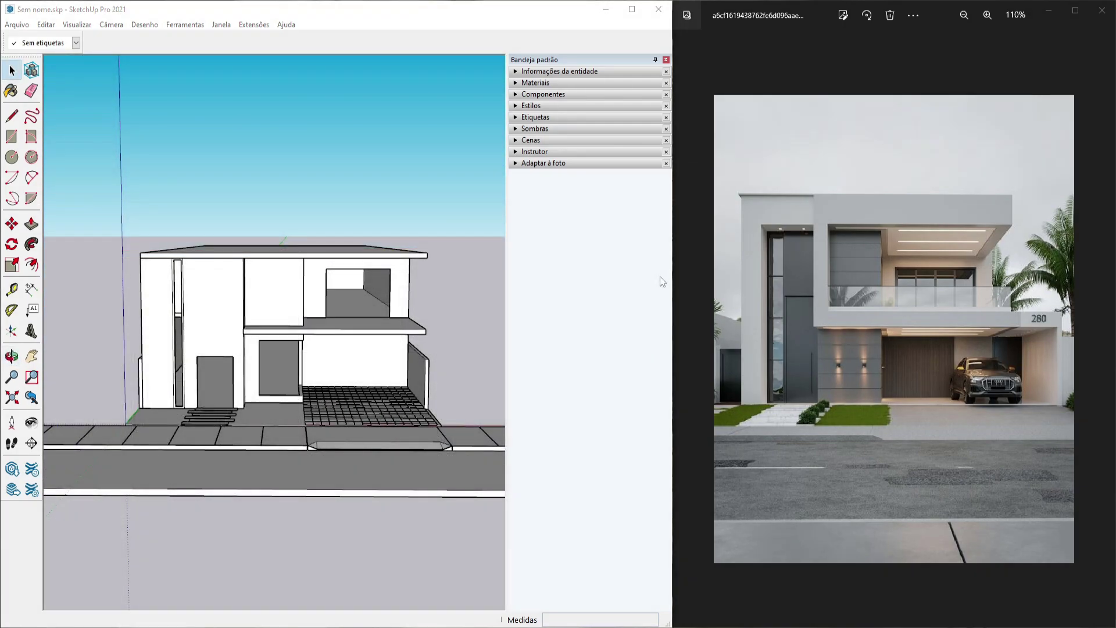
pyautogui.scroll(3, 277, 351)
pyautogui.moveTo(277, 351)
pyautogui.mouseDown(button='middle')
pyautogui.moveTo(332, 382)
pyautogui.moveTo(309, 381)
pyautogui.moveTo(218, 328)
pyautogui.moveTo(309, 297)
pyautogui.moveTo(405, 384)
pyautogui.mouseUp(button='middle')
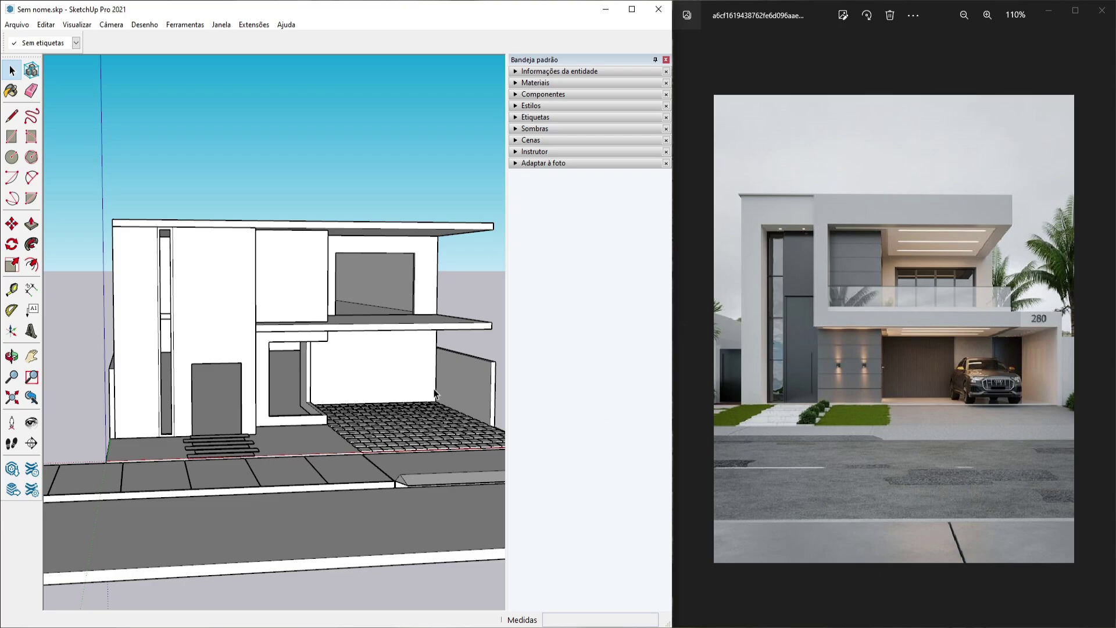
pyautogui.moveTo(435, 394)
pyautogui.mouseDown(button='middle')
pyautogui.moveTo(448, 391)
pyautogui.moveTo(406, 424)
pyautogui.mouseUp(button='middle')
pyautogui.scroll(3, 385, 448)
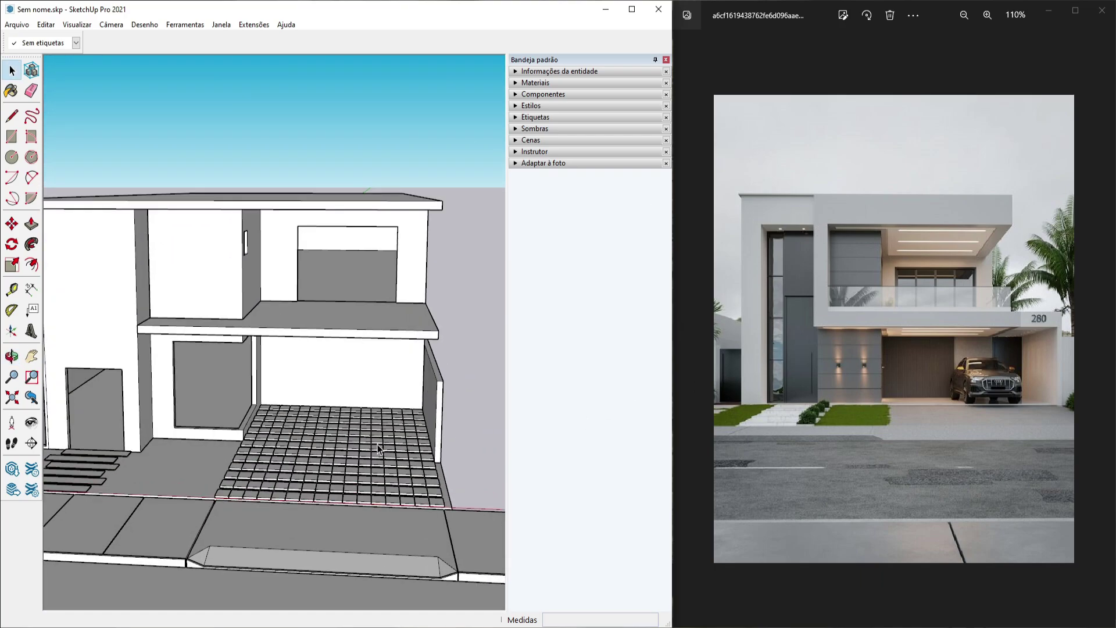
# Draw a rectangle along the carport's open side, from the floor corner by the back wall to the slab's front corner
pyautogui.press('r')
pyautogui.scroll(5, 407, 390)
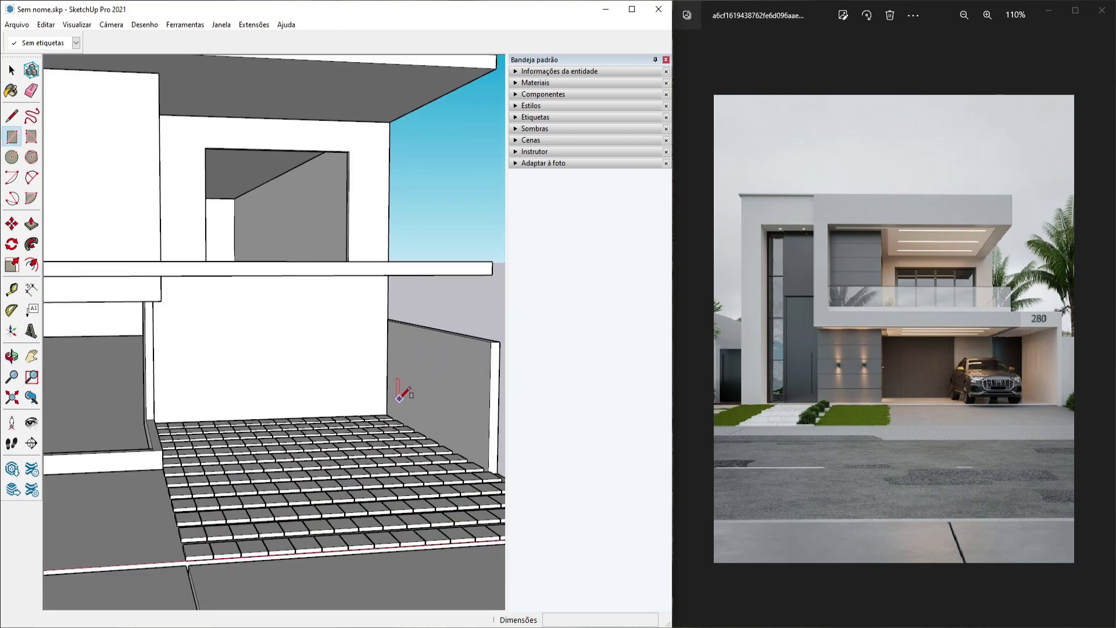
pyautogui.click(387, 407)
pyautogui.scroll(-5, 389, 408)
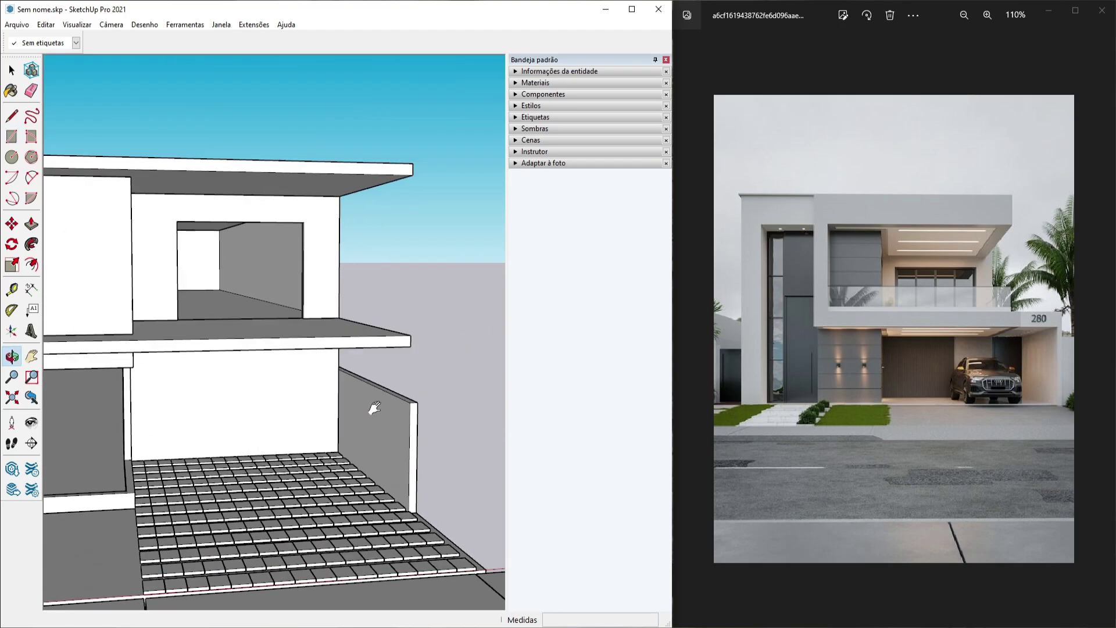
pyautogui.scroll(2, 423, 328)
pyautogui.click(411, 342)
# Pull the carport's side face inward to form a solid wall beneath the slab
pyautogui.press('space')
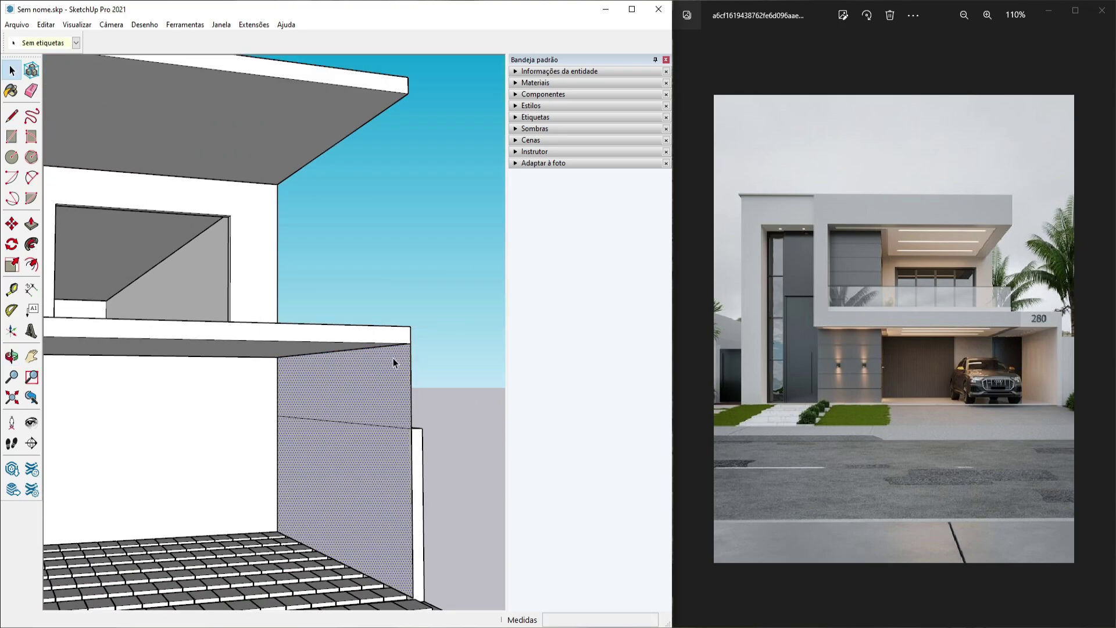
pyautogui.press('p')
pyautogui.click(393, 364)
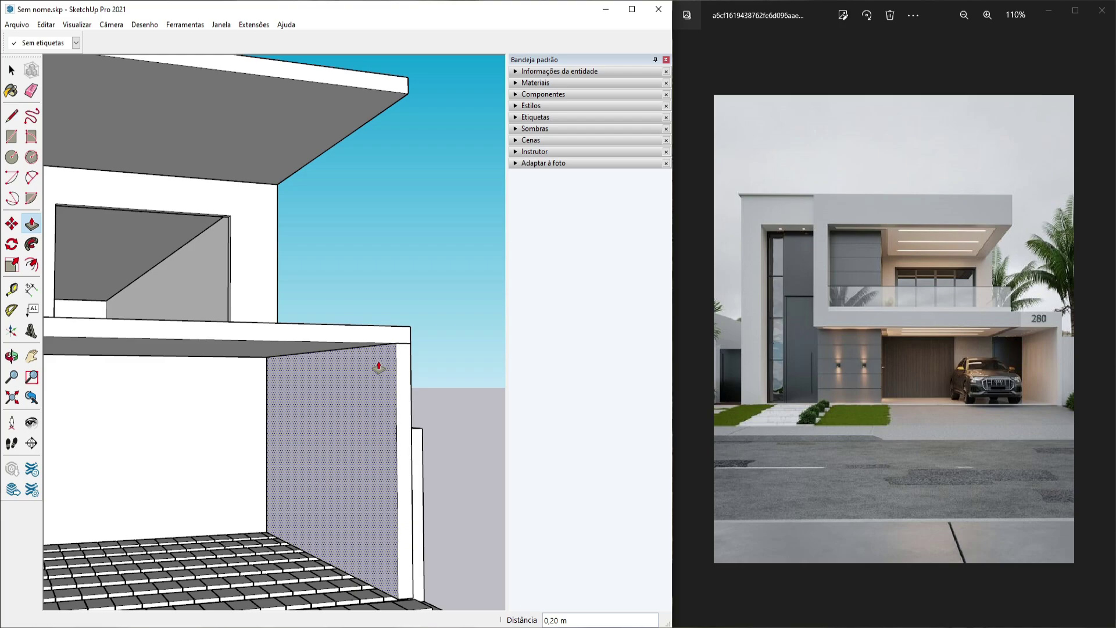
pyautogui.click(378, 364)
pyautogui.press('space')
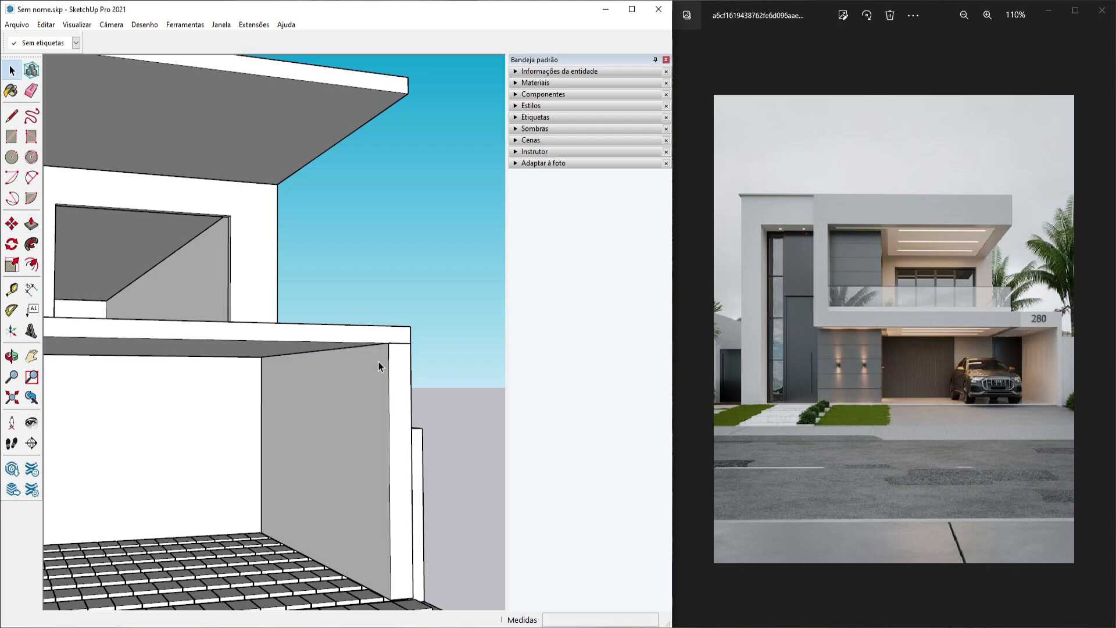
# Draw a rectangle across the roof edge above the balcony, from outer corner to tower, and group the upper frame's faces
pyautogui.moveTo(378, 362); pyautogui.dragTo(374, 420, button='middle')
pyautogui.moveTo(226, 216); pyautogui.dragTo(279, 229, button='middle')
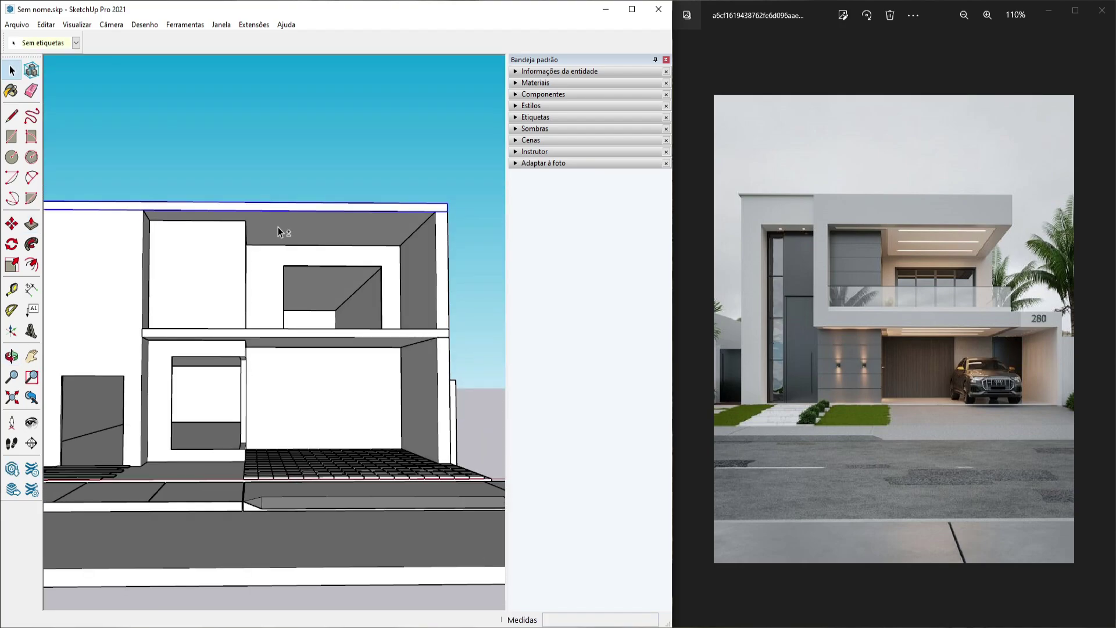
pyautogui.press('r')
pyautogui.click(447, 203)
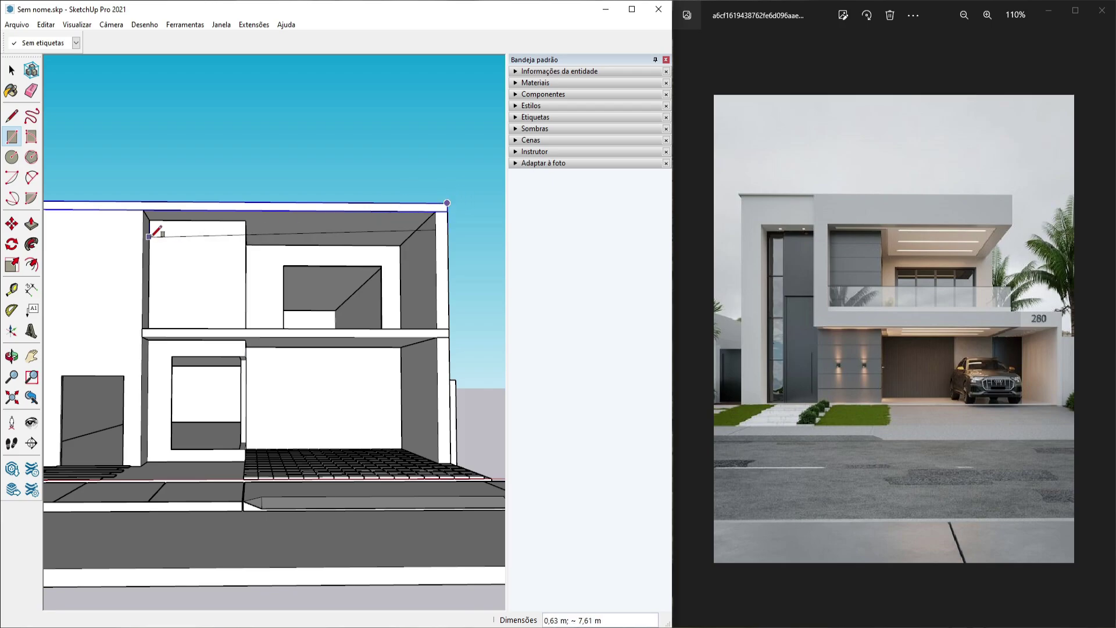
pyautogui.click(144, 211)
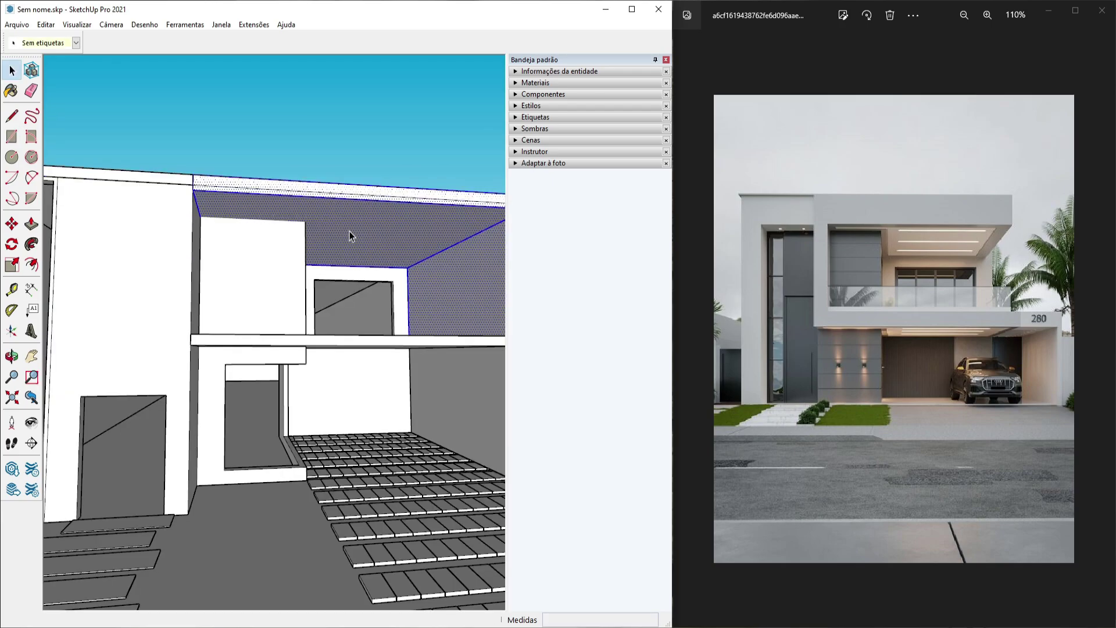
pyautogui.scroll(-4, 350, 232)
pyautogui.moveTo(350, 231); pyautogui.dragTo(283, 287, button='middle')
pyautogui.rightClick(283, 287)
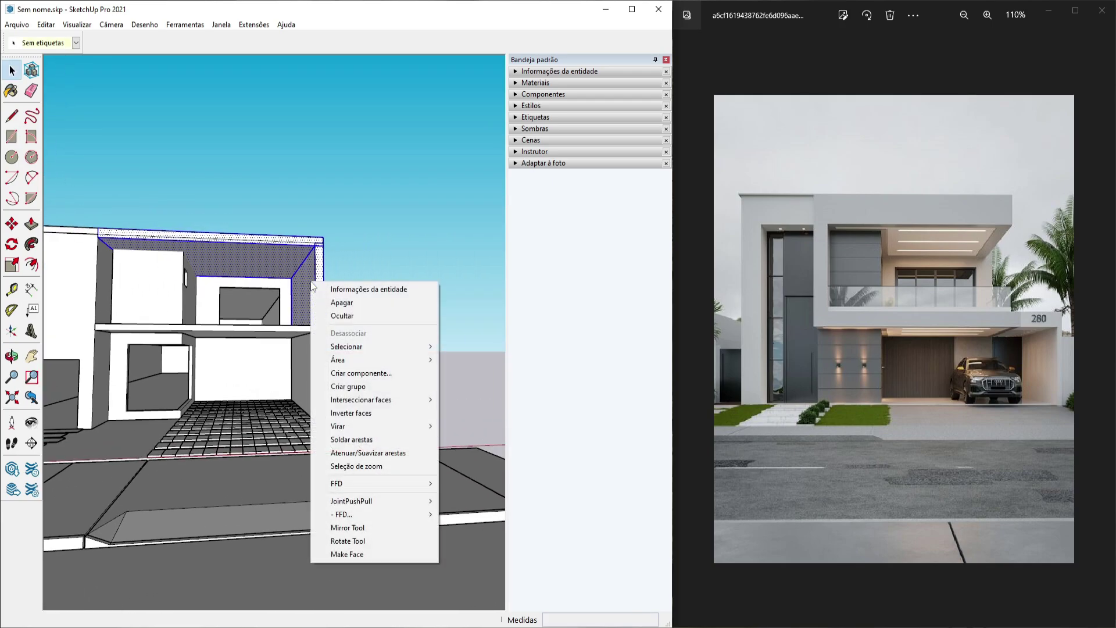
pyautogui.click(395, 373)
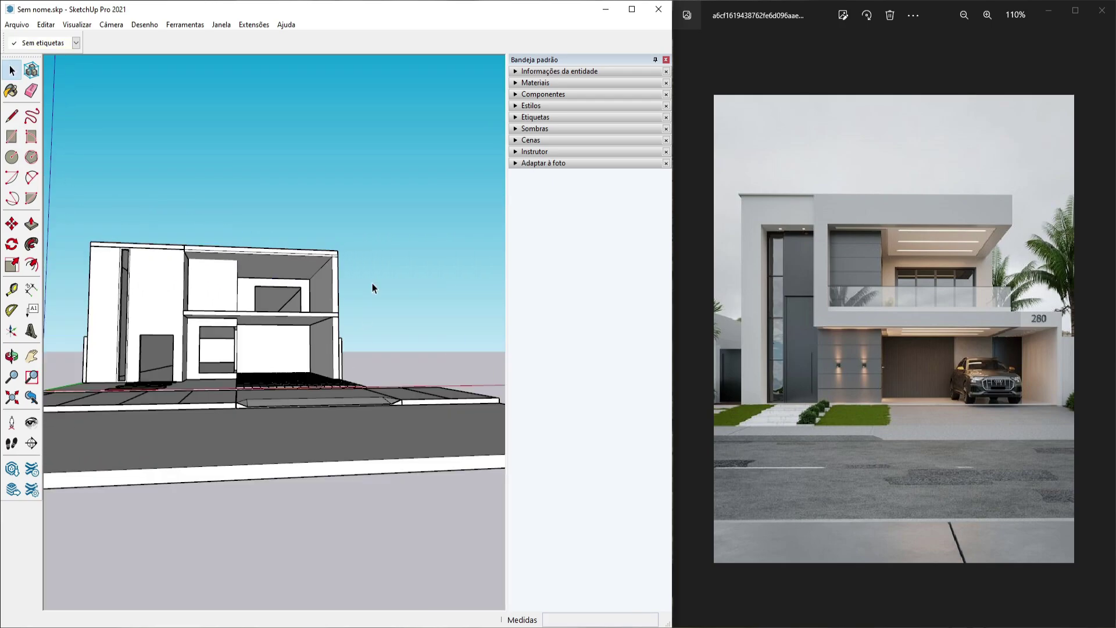
# Open the upper frame group, pull its ceiling face down about 0.2 m, and leave the group
pyautogui.moveTo(372, 284); pyautogui.dragTo(308, 355, button='middle')
pyautogui.scroll(10, 302, 273)
pyautogui.scroll(-9, 301, 274)
pyautogui.moveTo(302, 273); pyautogui.dragTo(336, 413, button='middle')
pyautogui.scroll(3, 336, 412)
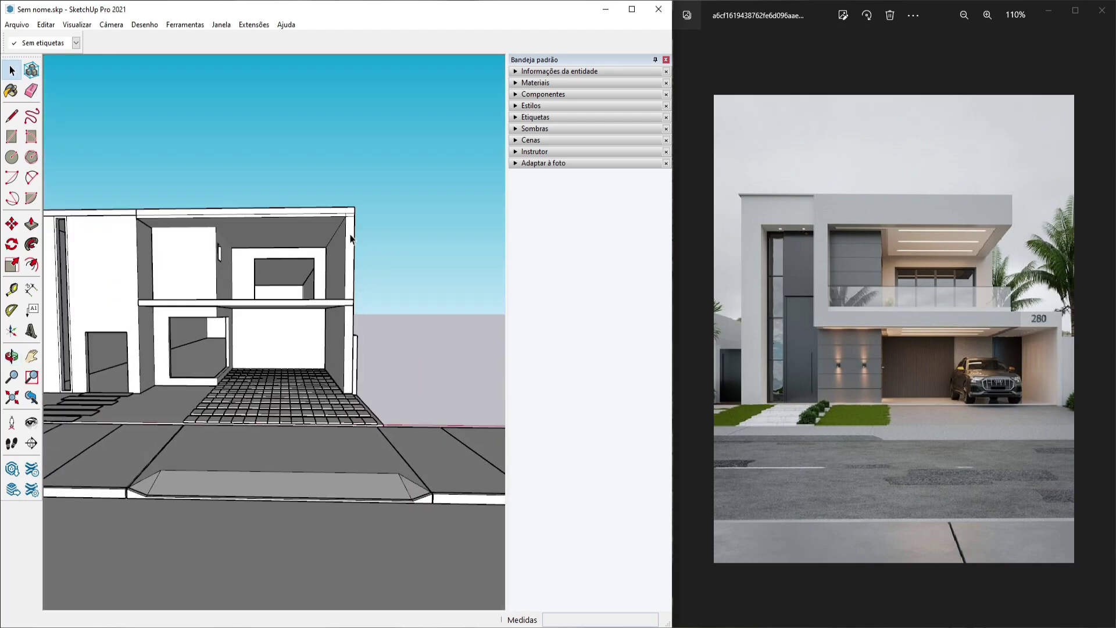
pyautogui.moveTo(351, 238); pyautogui.dragTo(325, 250, button='middle')
pyautogui.doubleClick(309, 254)
pyautogui.click(309, 253)
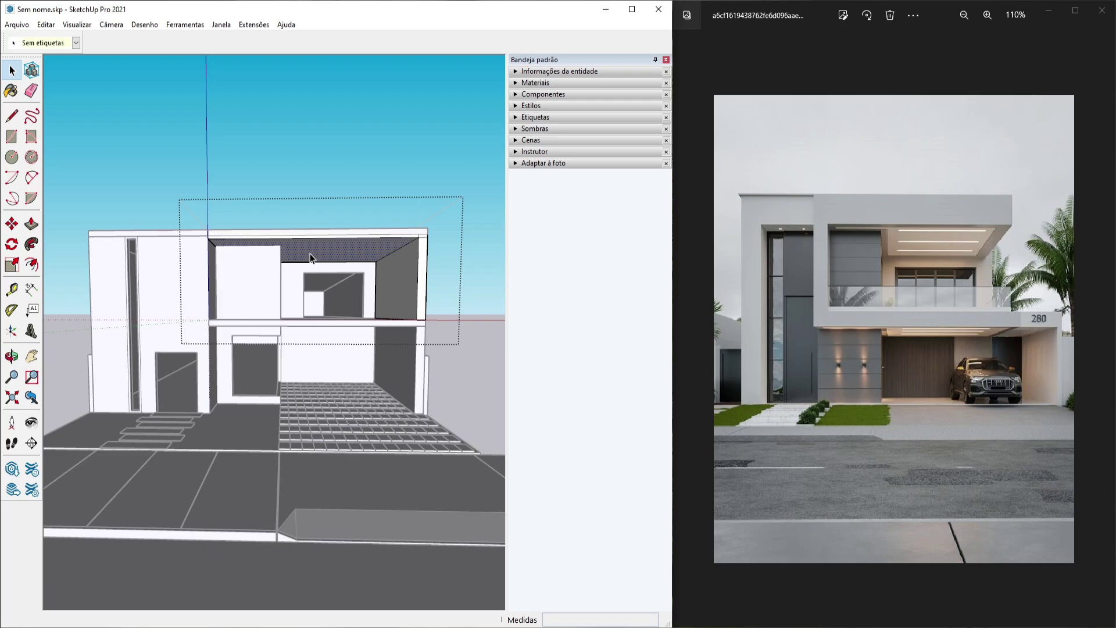
pyautogui.press('p')
pyautogui.moveTo(324, 256); pyautogui.dragTo(326, 263)
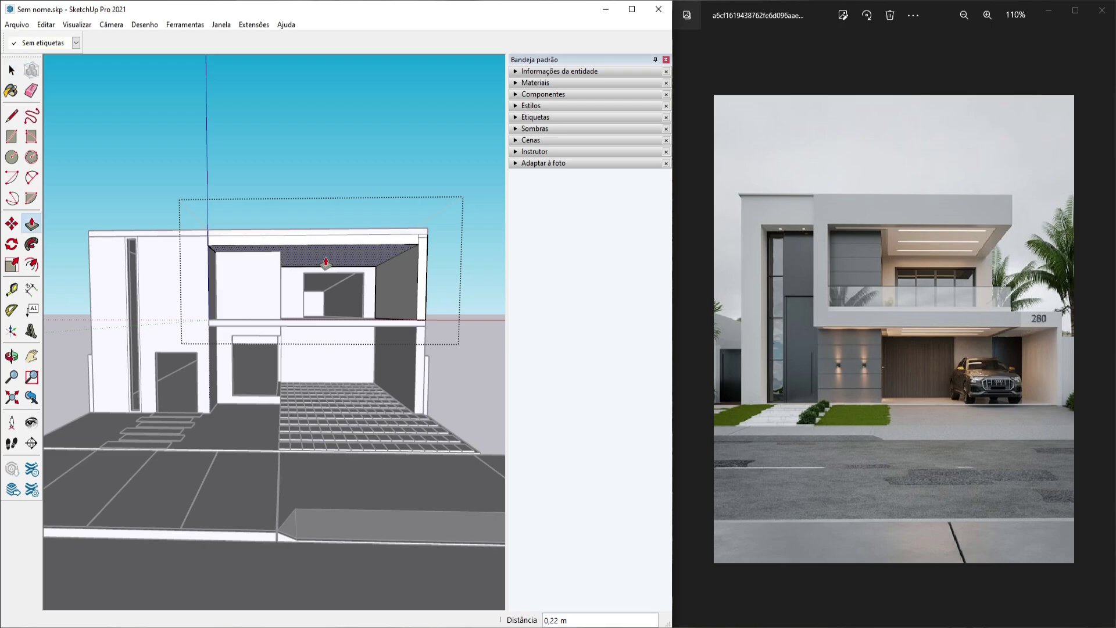
pyautogui.press('Return')
pyautogui.press('space')
pyautogui.click(200, 345)
# Draw a strip 6 m high and 0.5 m wide on the tower's front face, starting at its outer base corner
pyautogui.scroll(-2, 201, 346)
pyautogui.moveTo(201, 345); pyautogui.dragTo(325, 347, button='middle')
pyautogui.scroll(3, 276, 406)
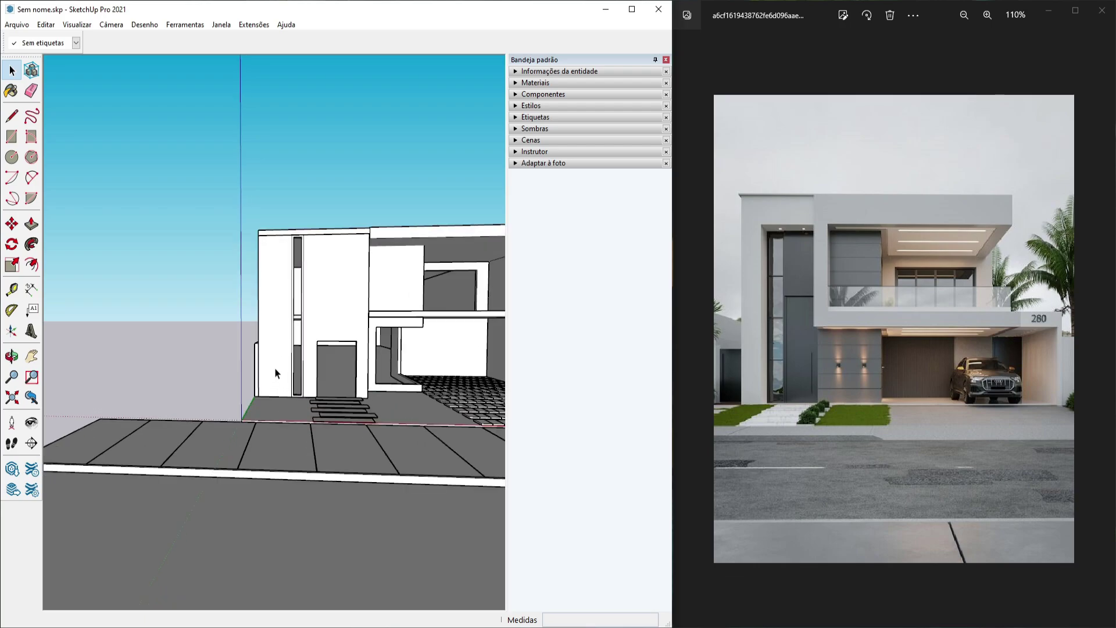
pyautogui.press('r')
pyautogui.scroll(2, 256, 401)
pyautogui.click(254, 403)
pyautogui.scroll(3, 294, 256)
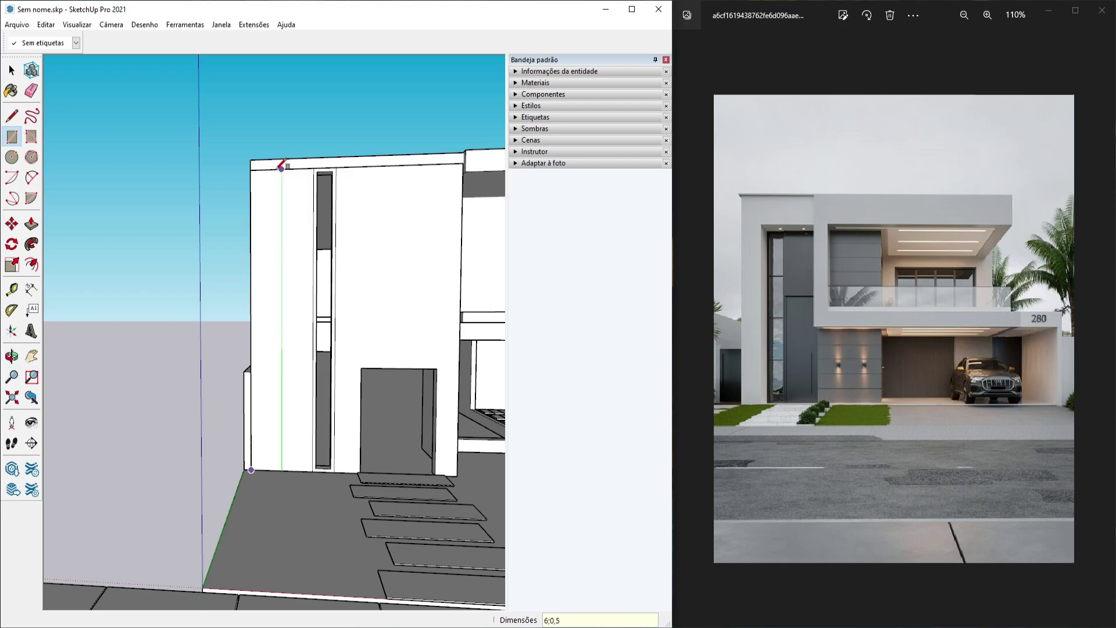
pyautogui.press('Return')
# Extrude the tower strip into a projecting pillar and top beam that reaches the balcony frame
pyautogui.moveTo(281, 168); pyautogui.dragTo(391, 331, button='middle')
pyautogui.press('space')
pyautogui.press('p')
pyautogui.scroll(3, 287, 302)
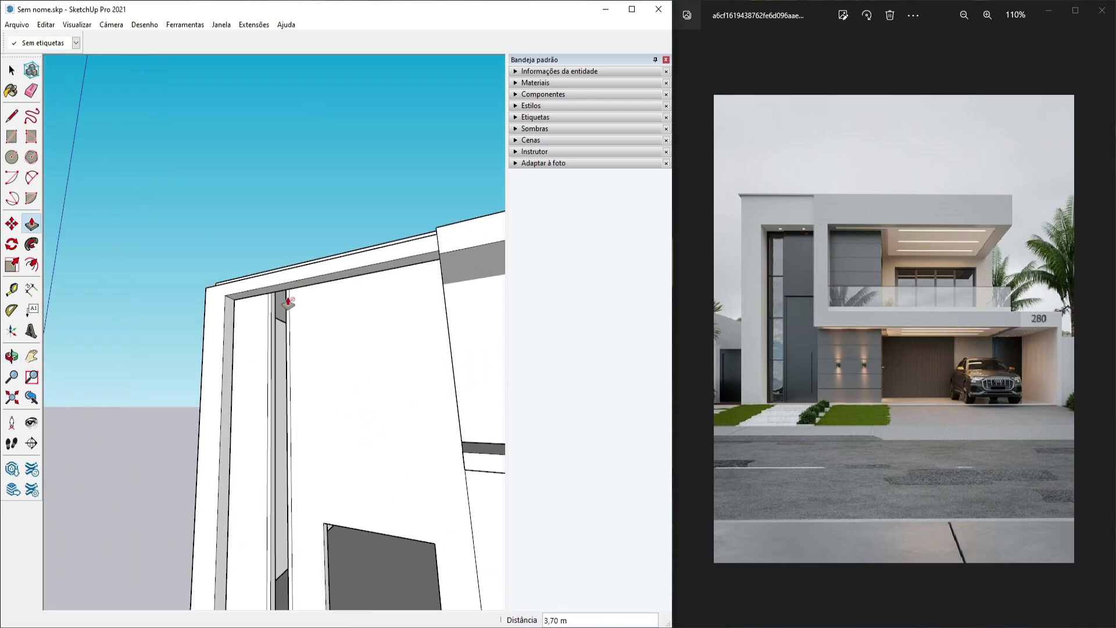
pyautogui.moveTo(288, 303); pyautogui.dragTo(326, 372, button='middle')
pyautogui.click(407, 284)
pyautogui.click(459, 294)
pyautogui.moveTo(459, 294); pyautogui.dragTo(407, 151, button='middle')
pyautogui.scroll(-3, 244, 326)
pyautogui.scroll(2, 239, 324)
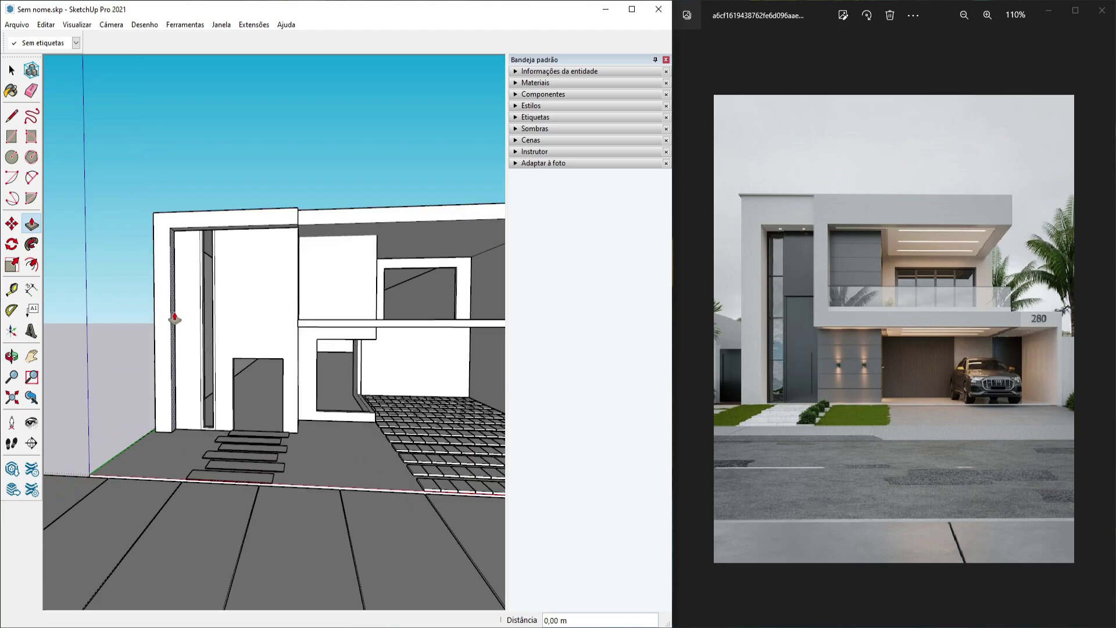
pyautogui.press('space')
# Try to lower the underside of the tower frame's top beam by about 0.47 m
pyautogui.scroll(-3, 244, 314)
pyautogui.scroll(4, 222, 285)
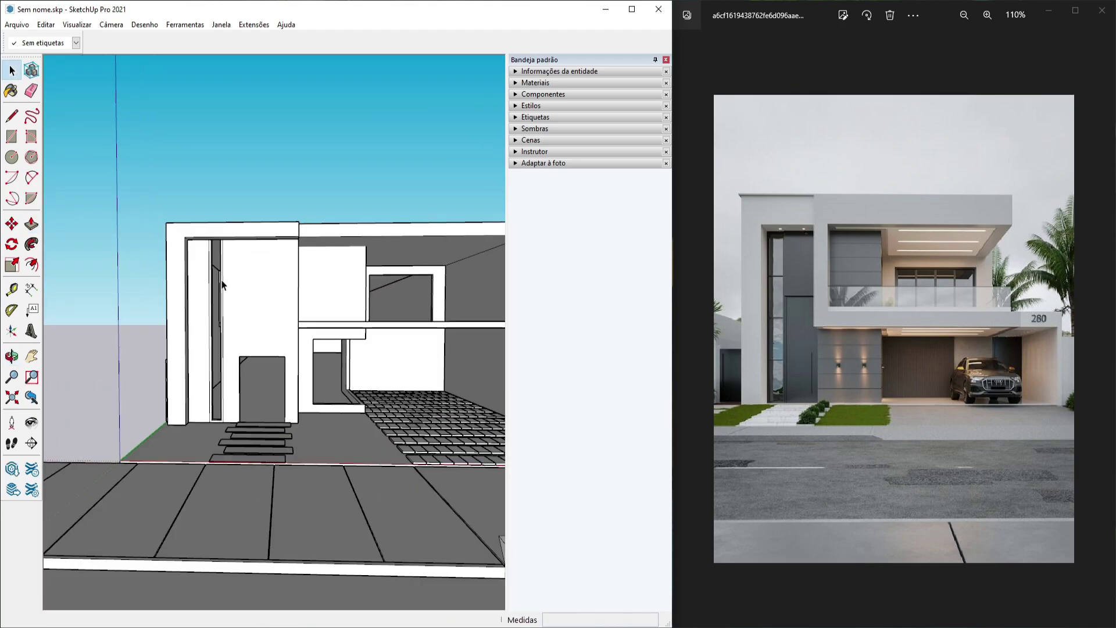
pyautogui.scroll(2, 223, 285)
pyautogui.scroll(3, 281, 218)
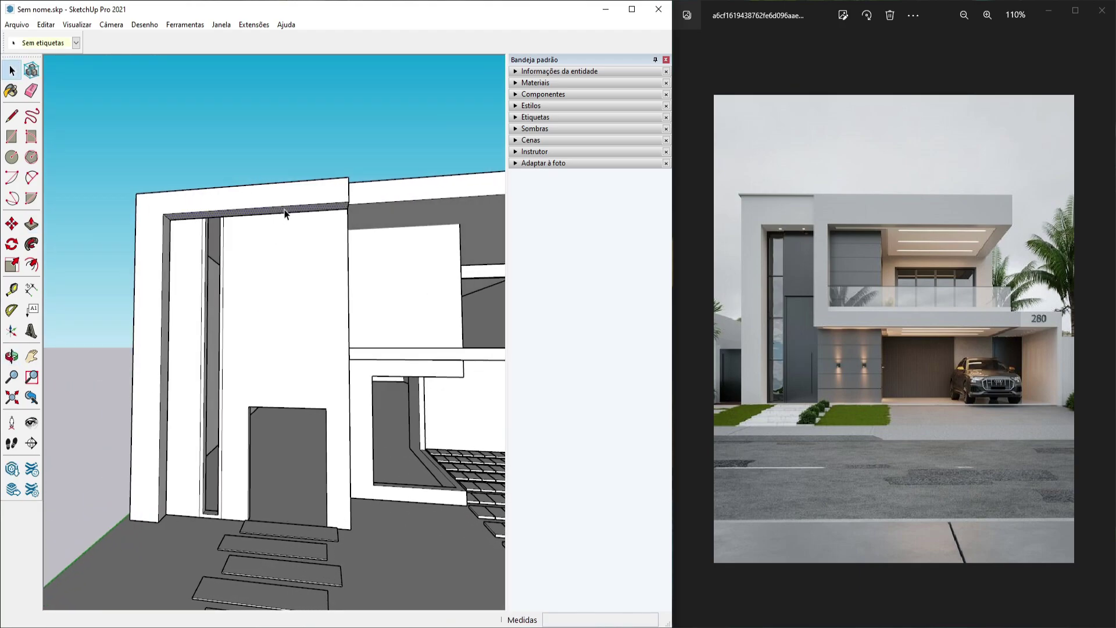
pyautogui.press('p')
pyautogui.click(290, 209)
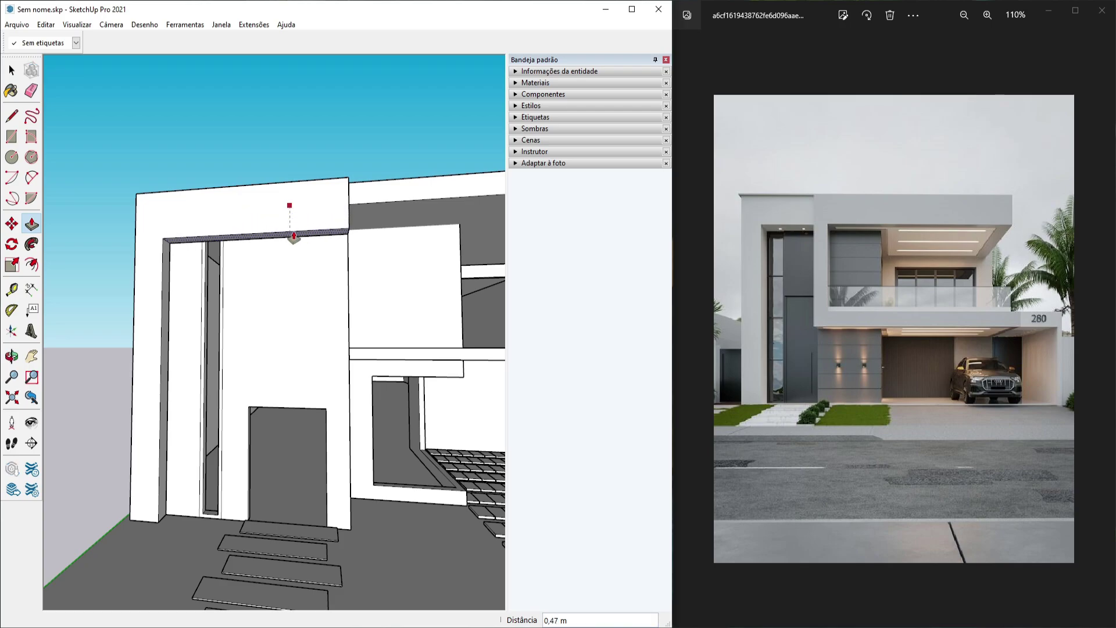
pyautogui.click(292, 233)
# Place a horizontal guide about 1.1 m below the top edge of the tower frame
pyautogui.press('t')
pyautogui.click(279, 181)
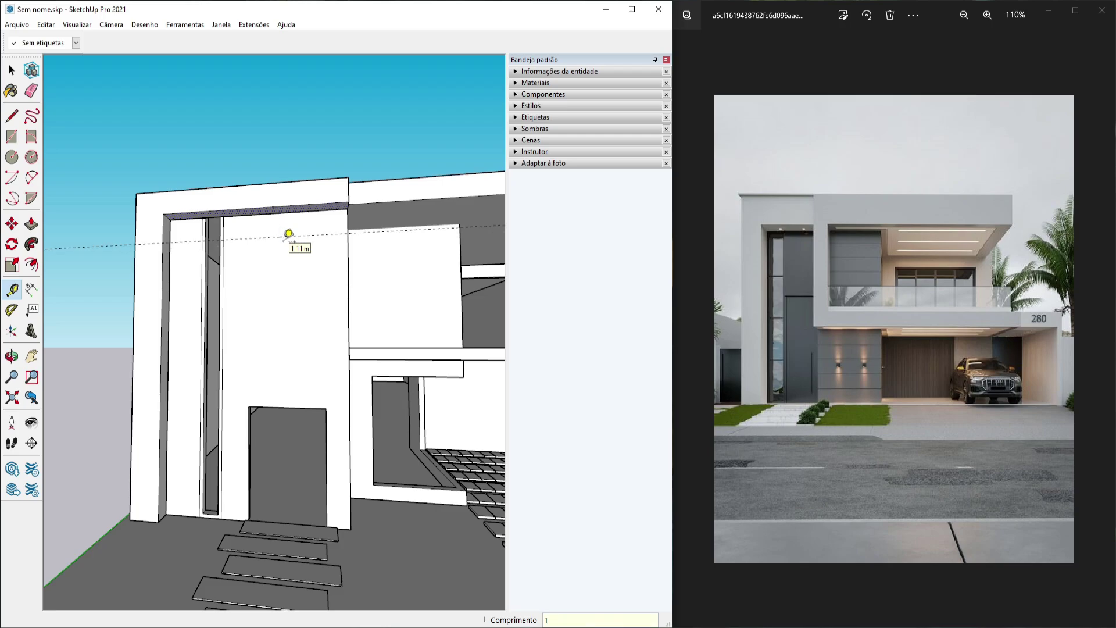
pyautogui.press('Return')
# Pull the underside of the tower frame's top beam down to the guide and delete the guide
pyautogui.press('space')
pyautogui.press('p')
pyautogui.click(282, 213)
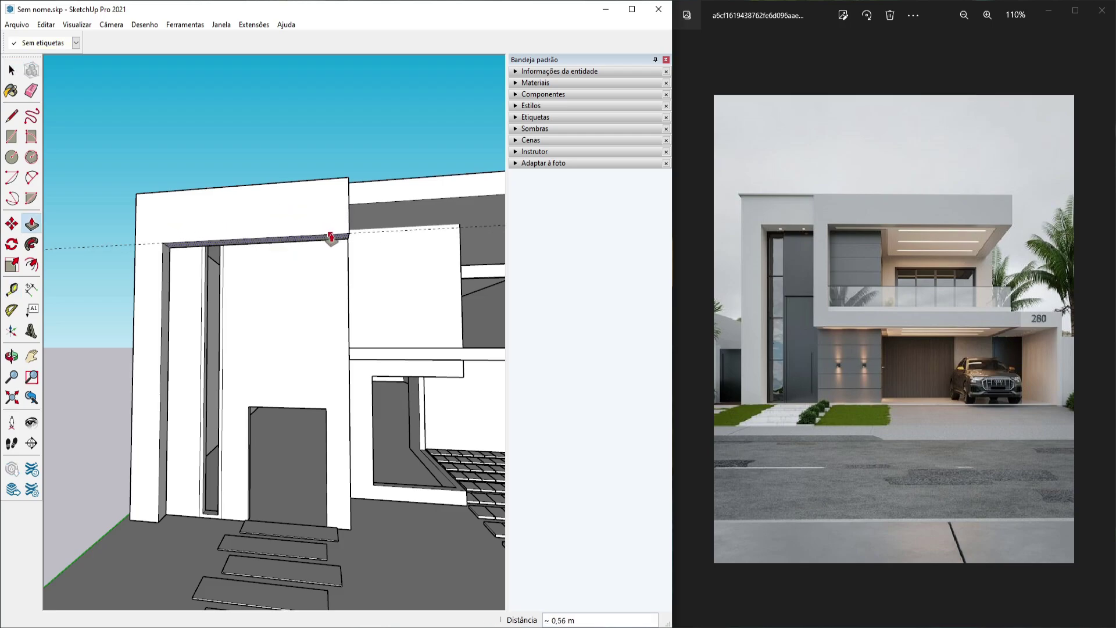
pyautogui.click(281, 236)
pyautogui.press('space')
pyautogui.click(100, 249)
pyautogui.press('Delete')
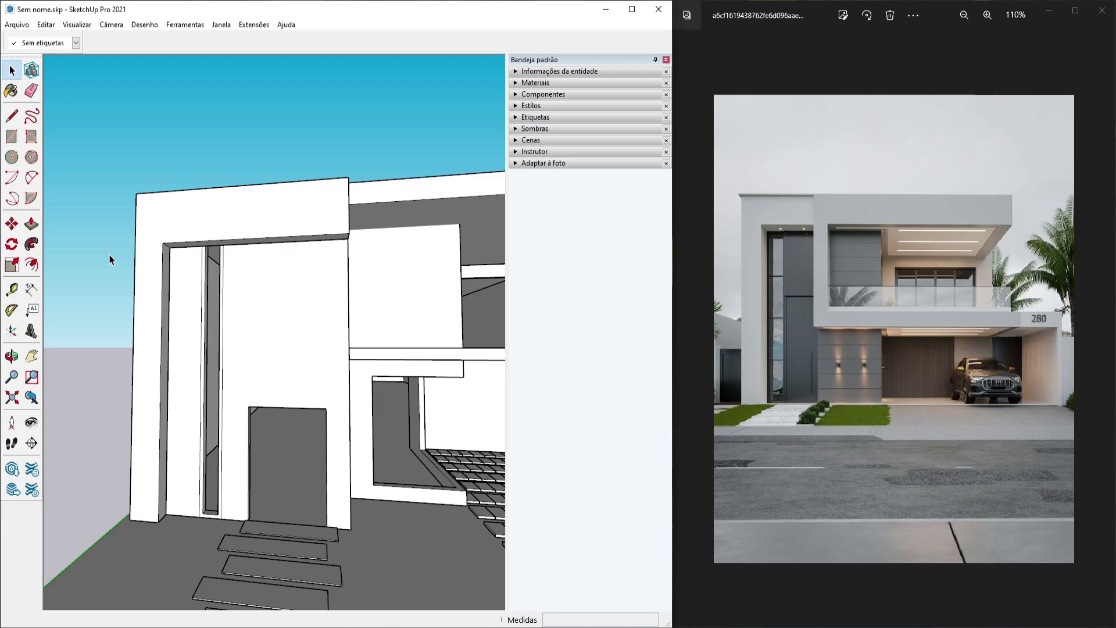
# Open the wall group for editing and hide the rest of the model
pyautogui.doubleClick(218, 298)
pyautogui.click(220, 300)
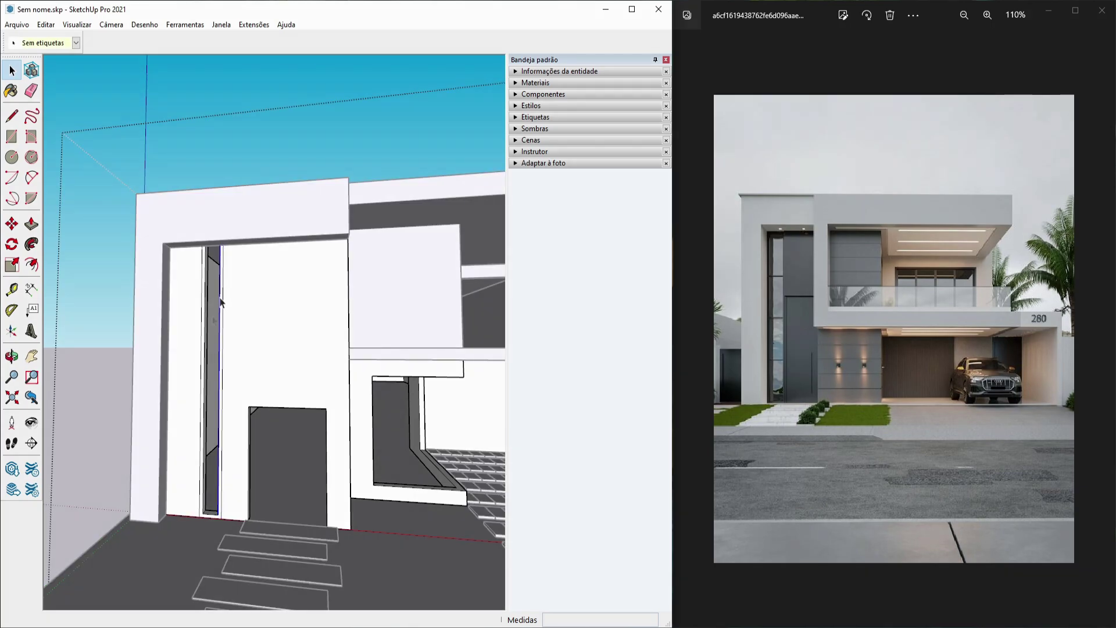
pyautogui.moveTo(221, 321); pyautogui.dragTo(193, 282, button='middle')
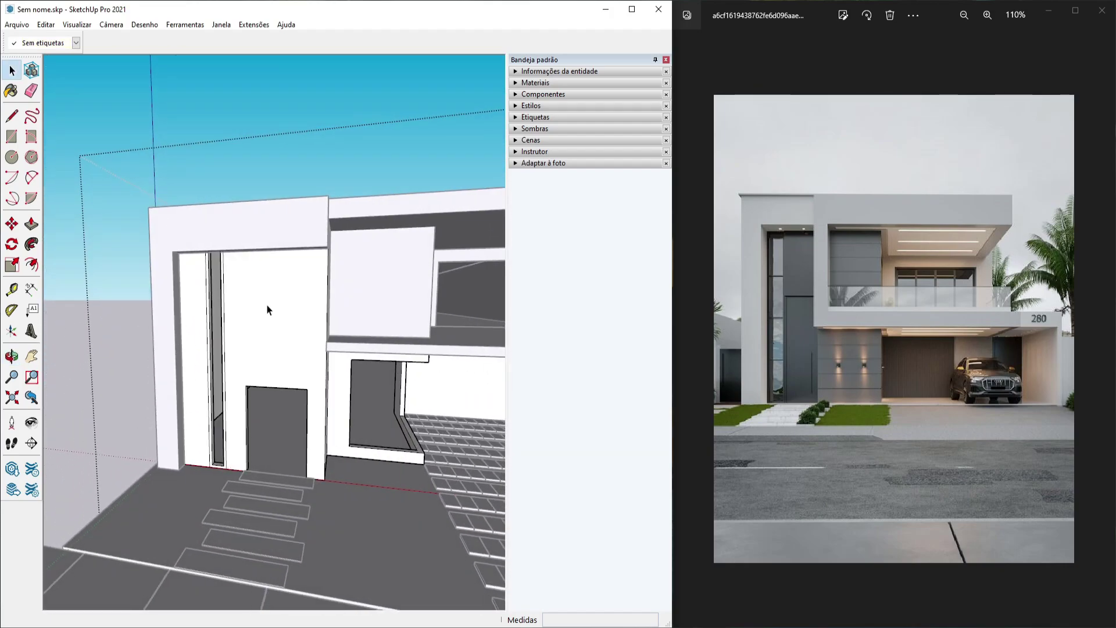
pyautogui.click(229, 291)
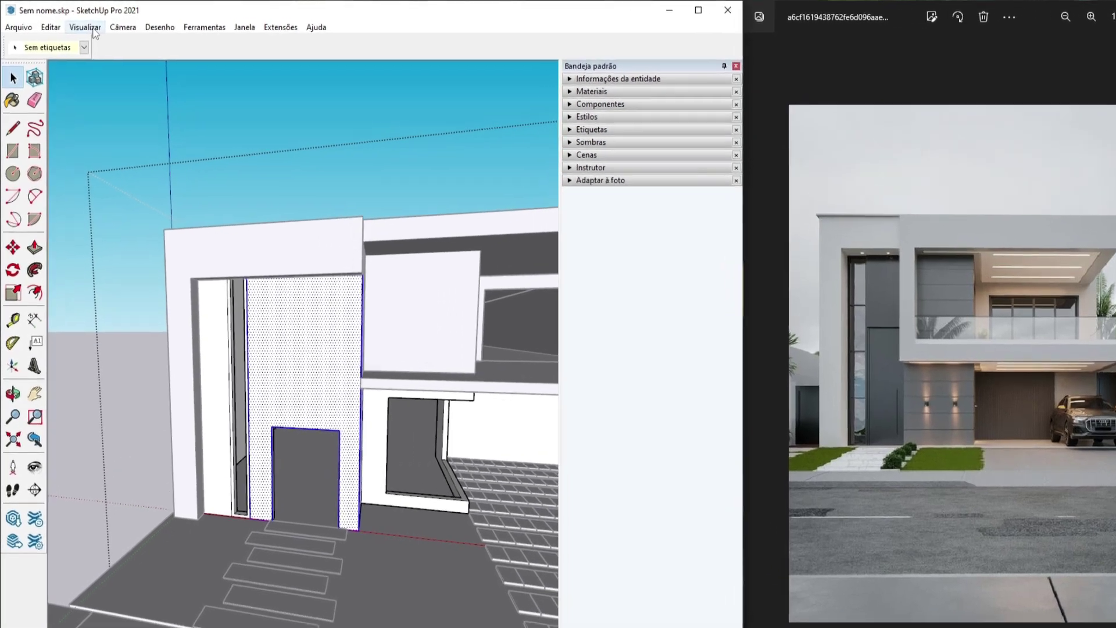
pyautogui.click(79, 25)
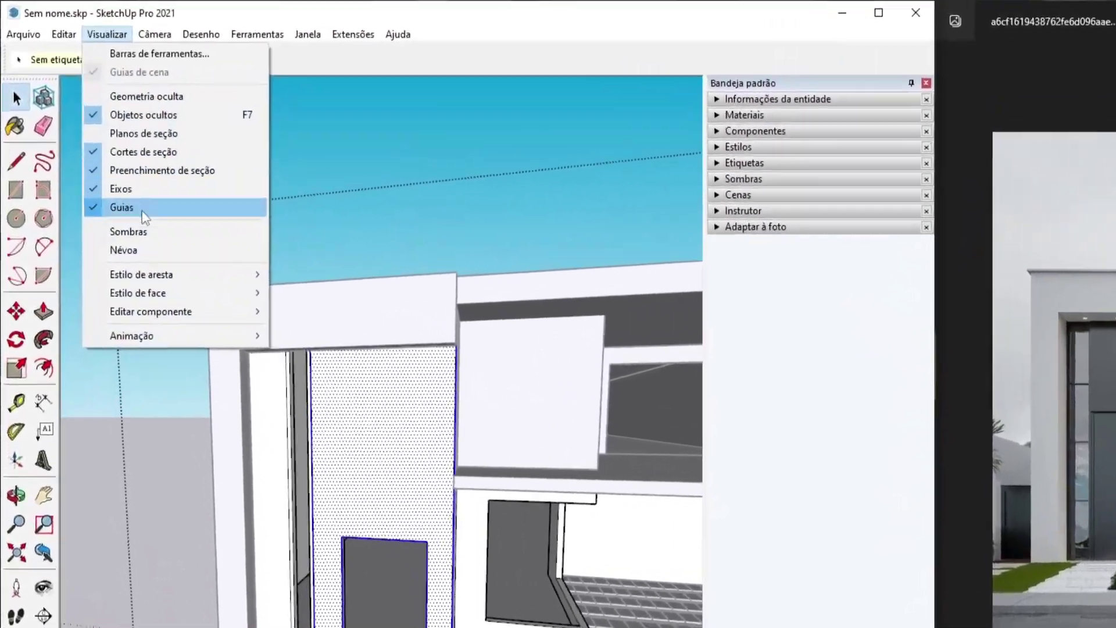
pyautogui.moveTo(223, 370)
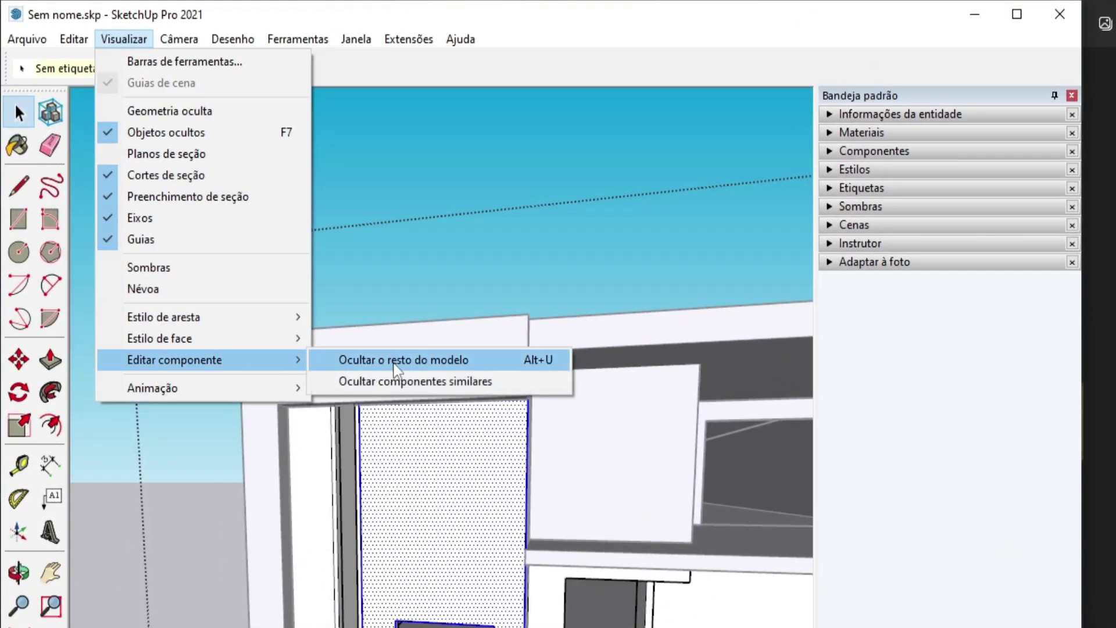
pyautogui.click(447, 355)
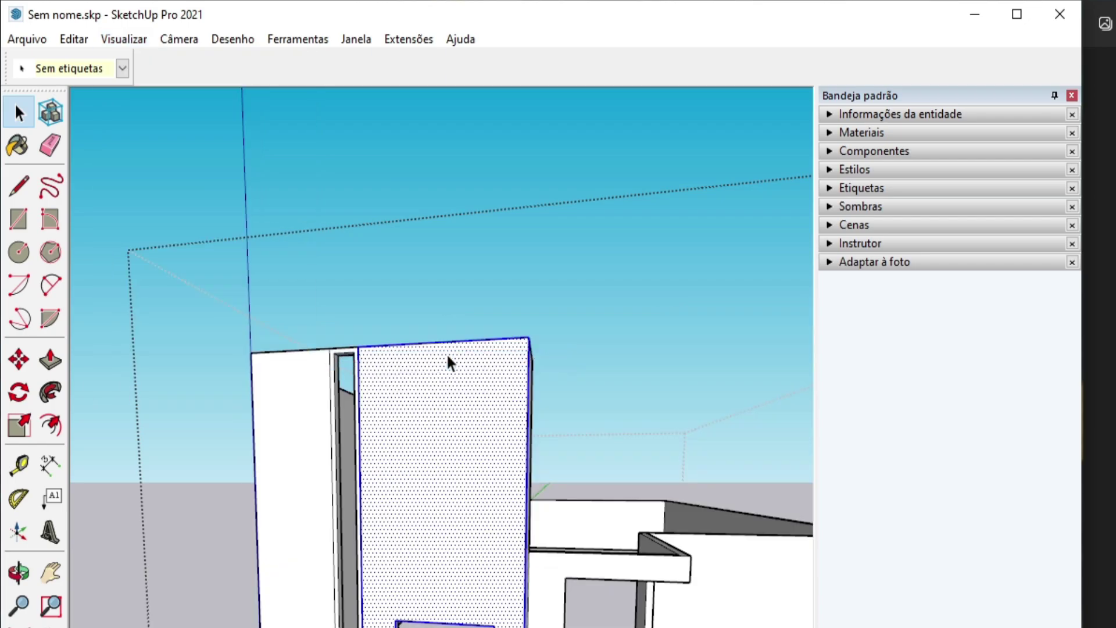
# Start a Push/Pull on the top inner face of the tower's tall window opening
pyautogui.moveTo(257, 492); pyautogui.dragTo(622, 595, button='middle')
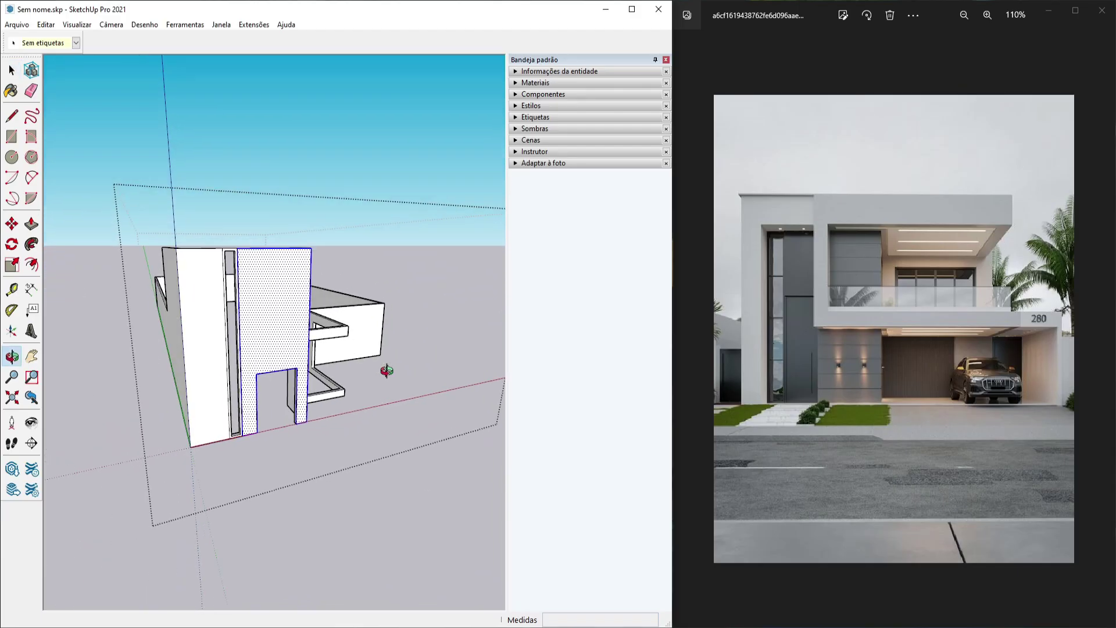
pyautogui.moveTo(387, 371); pyautogui.dragTo(279, 348, button='middle')
pyautogui.scroll(4, 229, 375)
pyautogui.scroll(1, 280, 347)
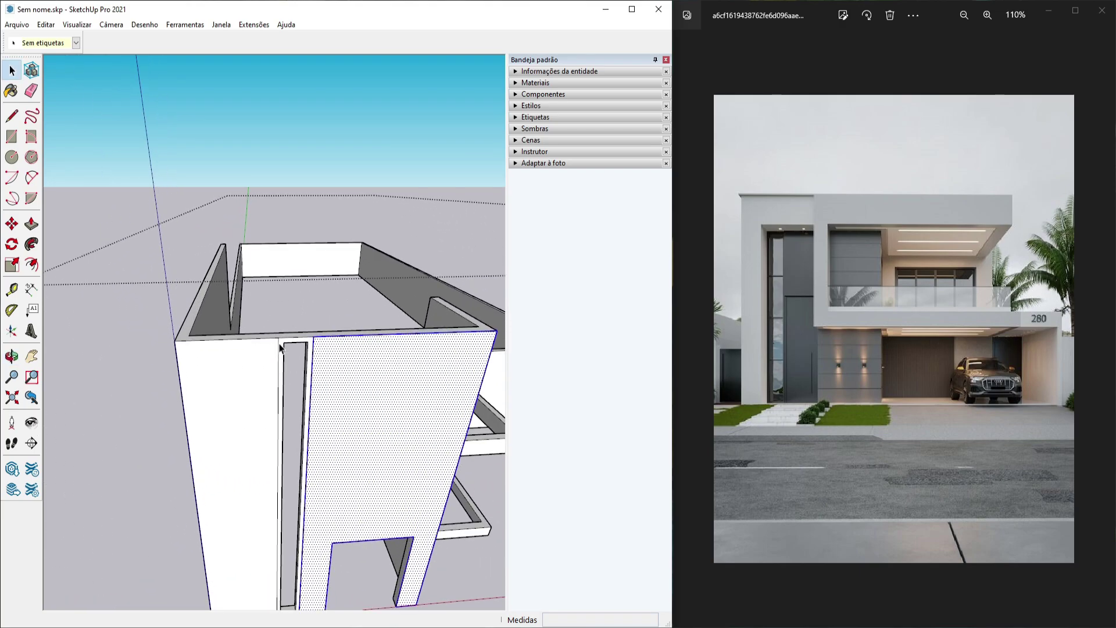
pyautogui.scroll(5, 284, 343)
pyautogui.click(318, 365)
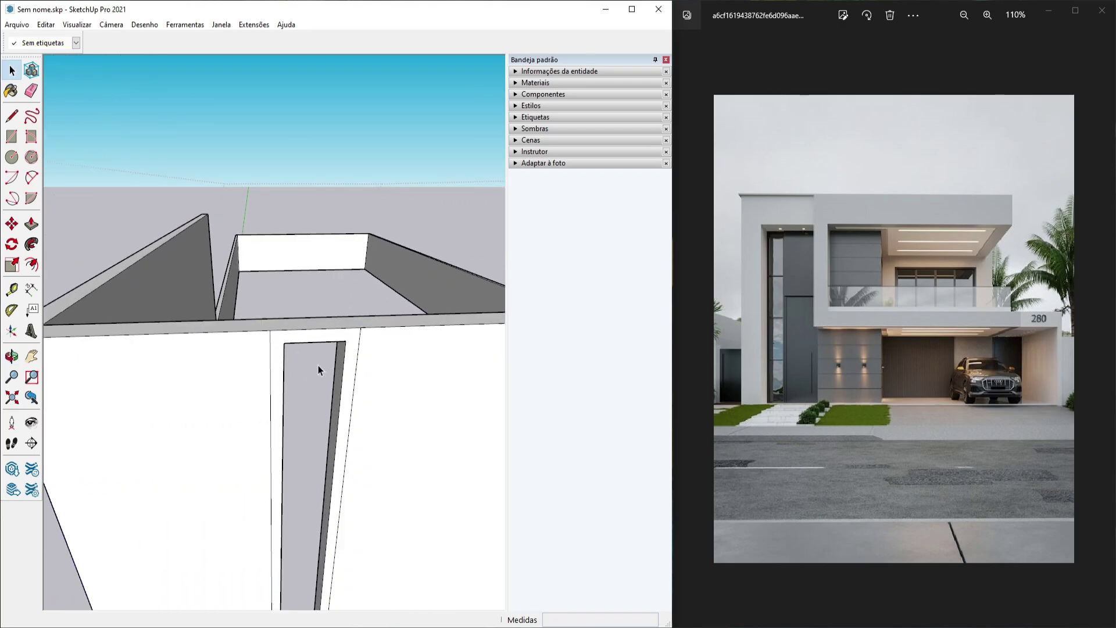
pyautogui.moveTo(319, 365); pyautogui.dragTo(258, 160, button='middle')
pyautogui.moveTo(371, 357); pyautogui.dragTo(299, 269, button='middle')
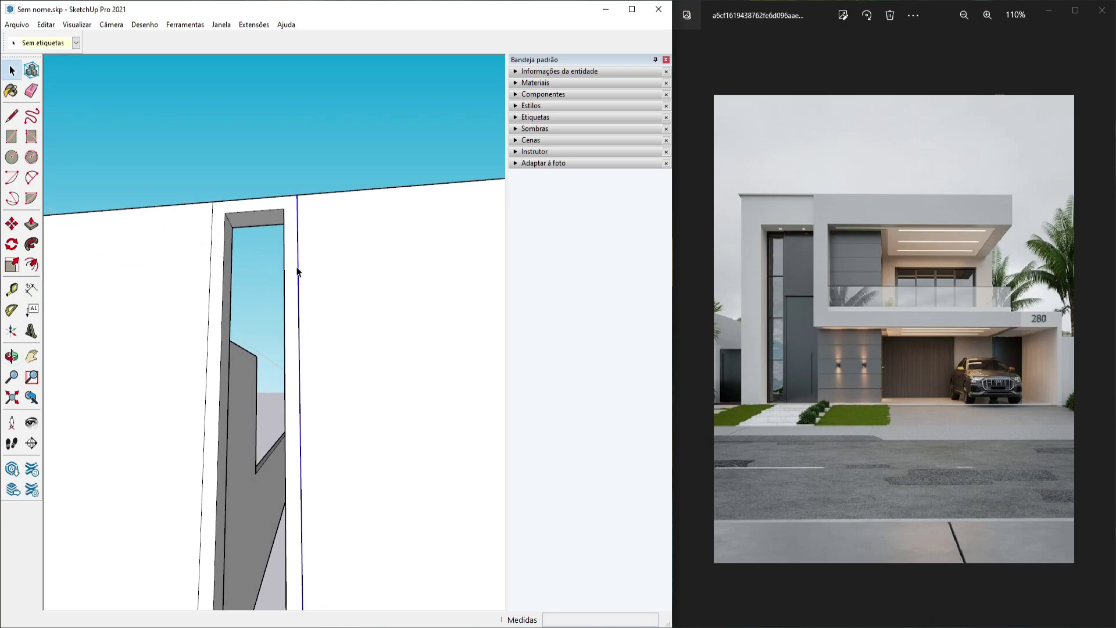
pyautogui.press('p')
pyautogui.click(273, 220)
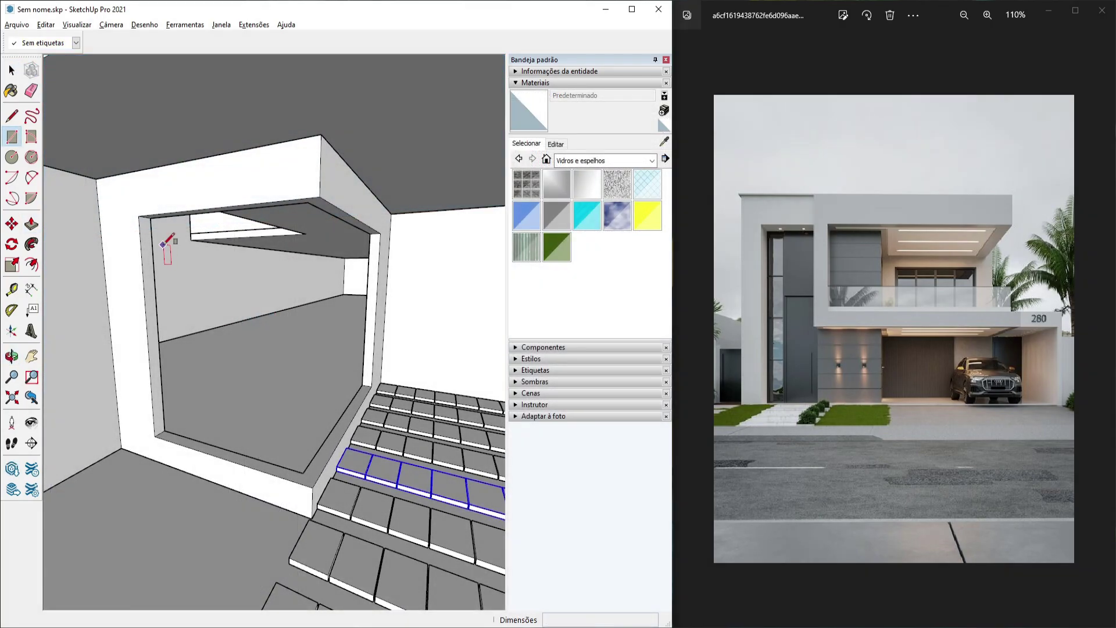
# Draw a rectangle across the street-facing opening of the ground-floor corner window and Push/Pull it into a 0.05 m thick panel
pyautogui.click(138, 216)
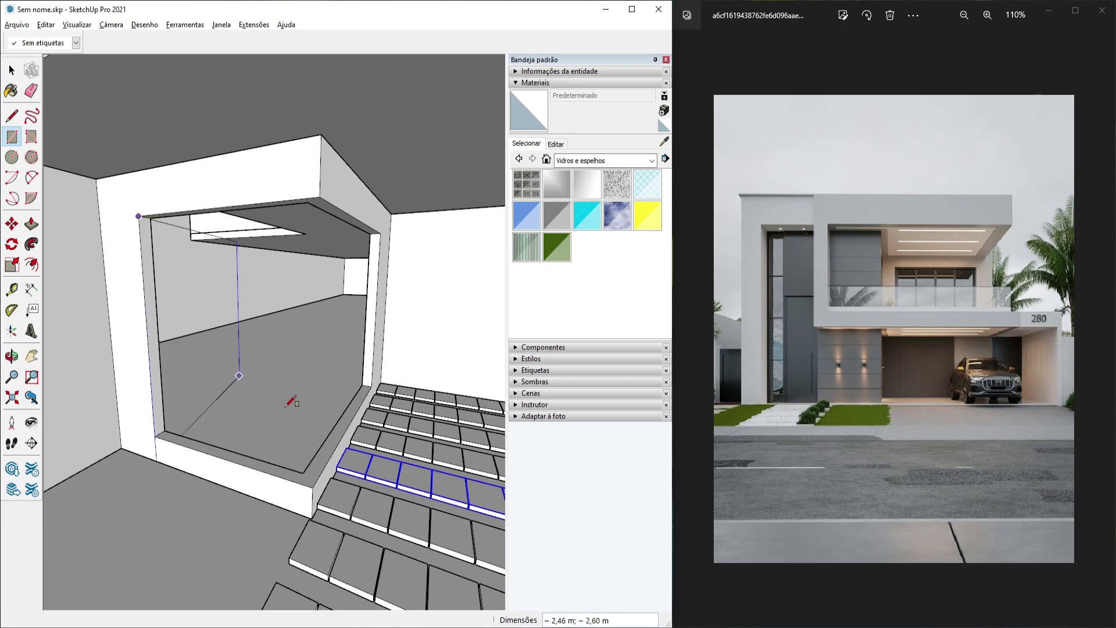
pyautogui.click(314, 486)
pyautogui.moveTo(369, 465); pyautogui.dragTo(174, 410, button='middle')
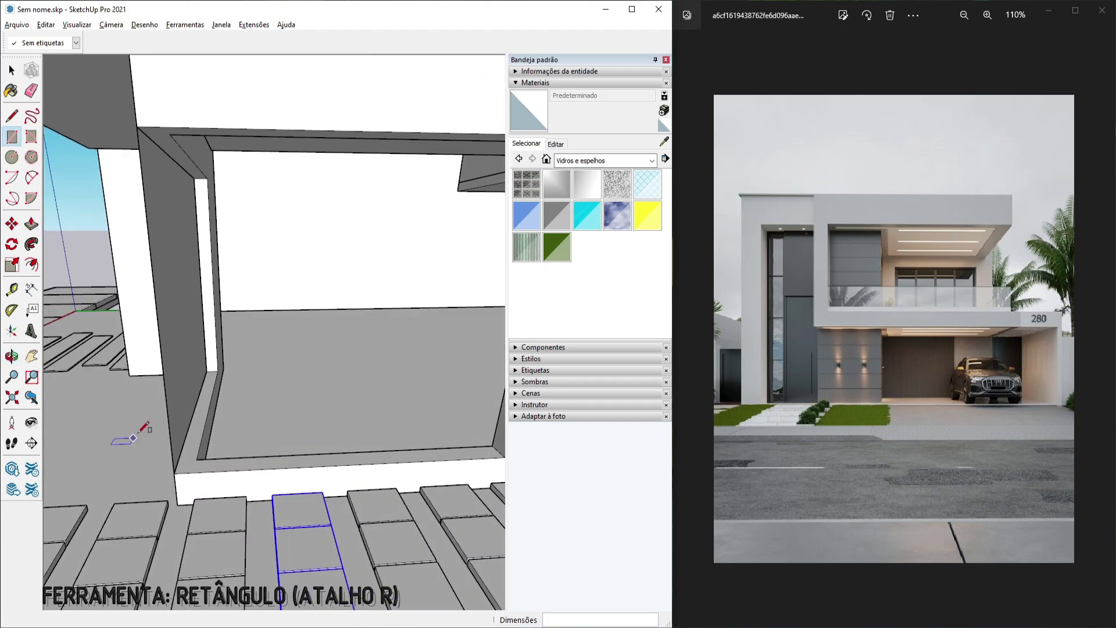
pyautogui.press('p')
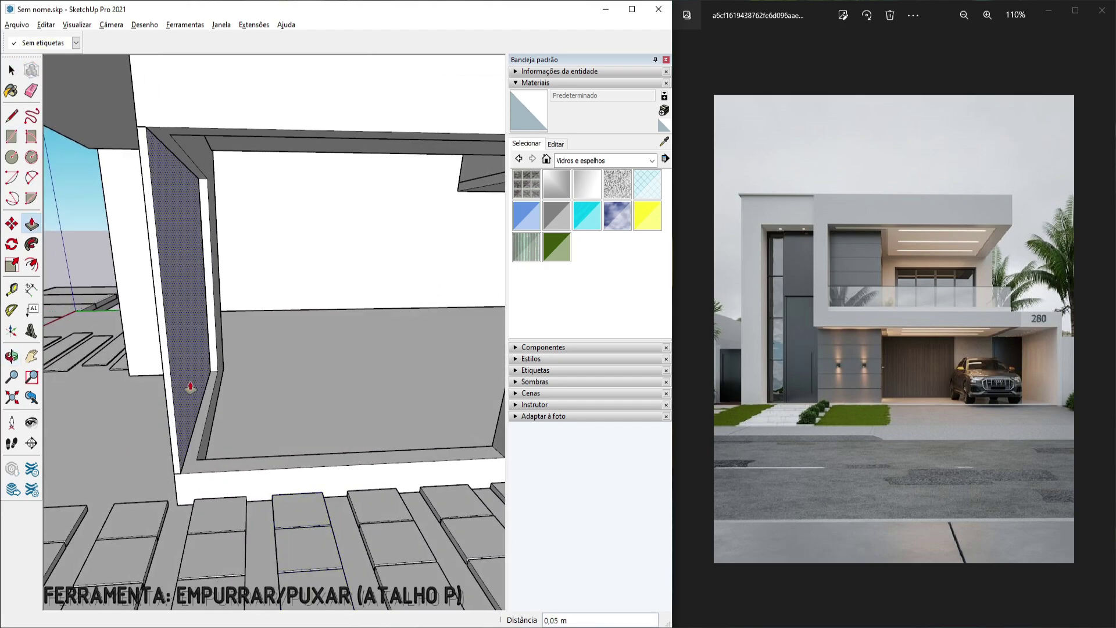
pyautogui.press('Return')
pyautogui.press('space')
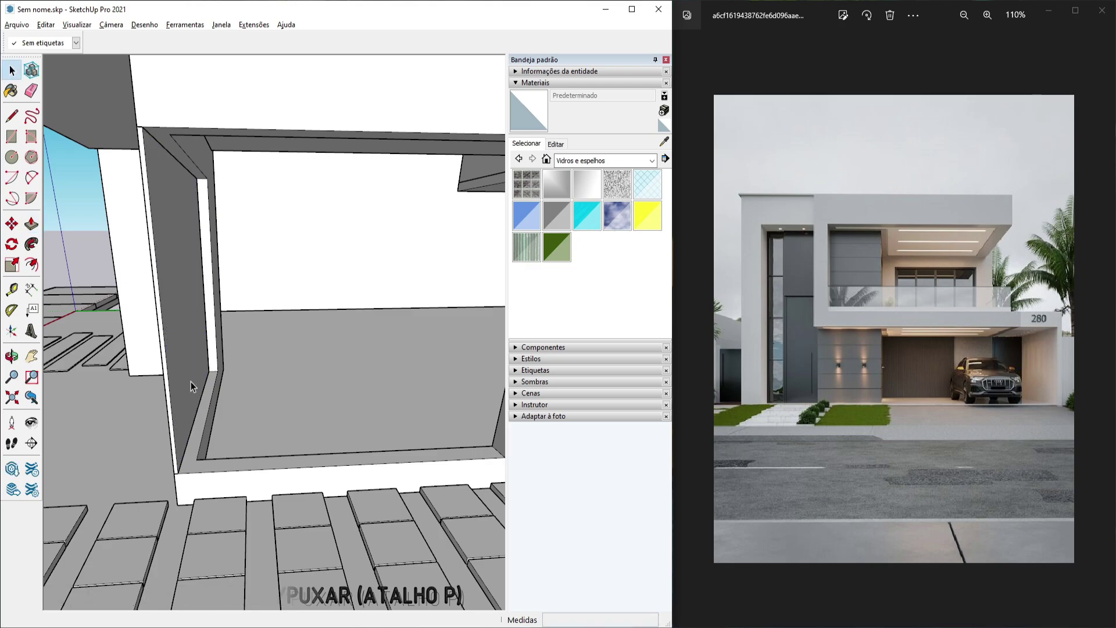
# Select the whole street-facing panel and move it inward on the window sill
pyautogui.tripleClick(190, 381)
pyautogui.press('m')
pyautogui.scroll(3, 200, 391)
pyautogui.scroll(1, 200, 391)
pyautogui.click(206, 391)
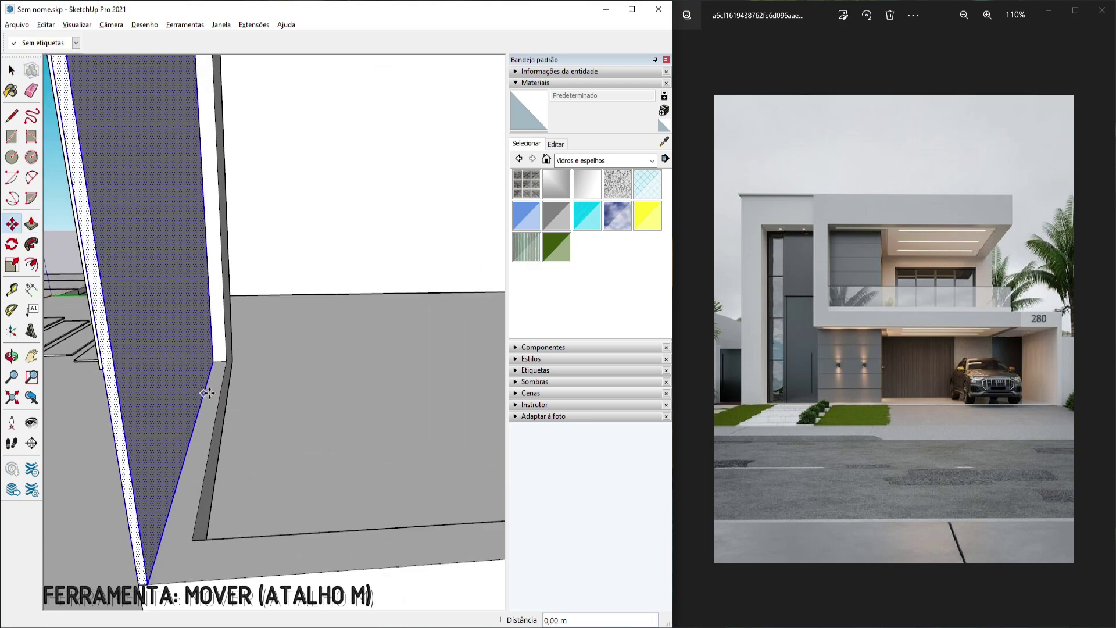
pyautogui.press('space')
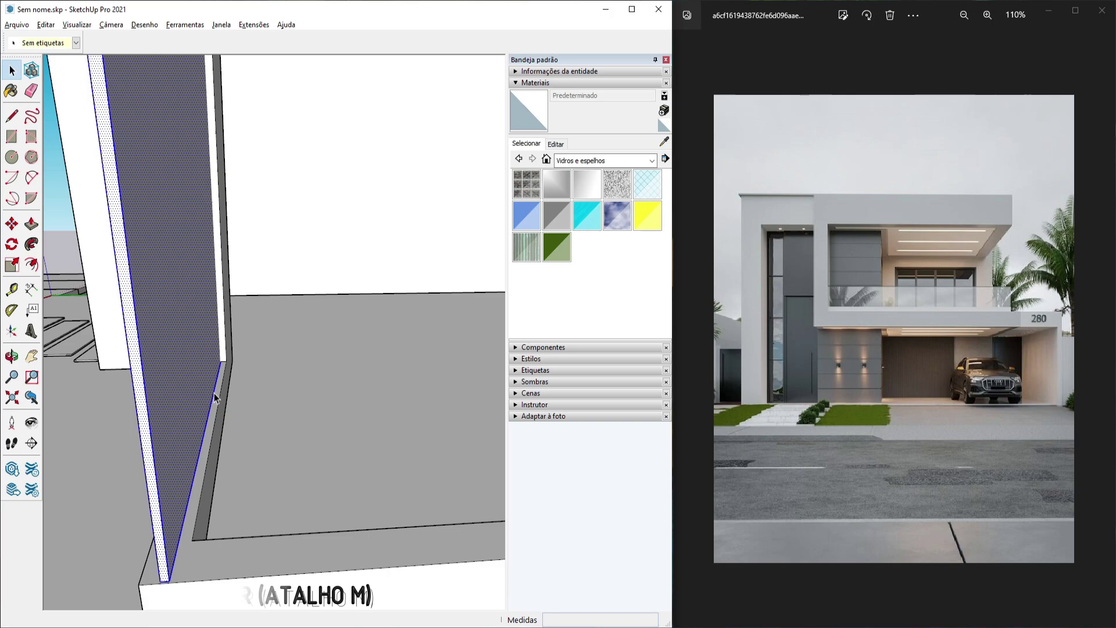
# Draw a rectangle across the corner window's paver-facing opening and give it thickness with Push/Pull
pyautogui.scroll(-3, 207, 401)
pyautogui.press('r')
pyautogui.scroll(-2, 186, 494)
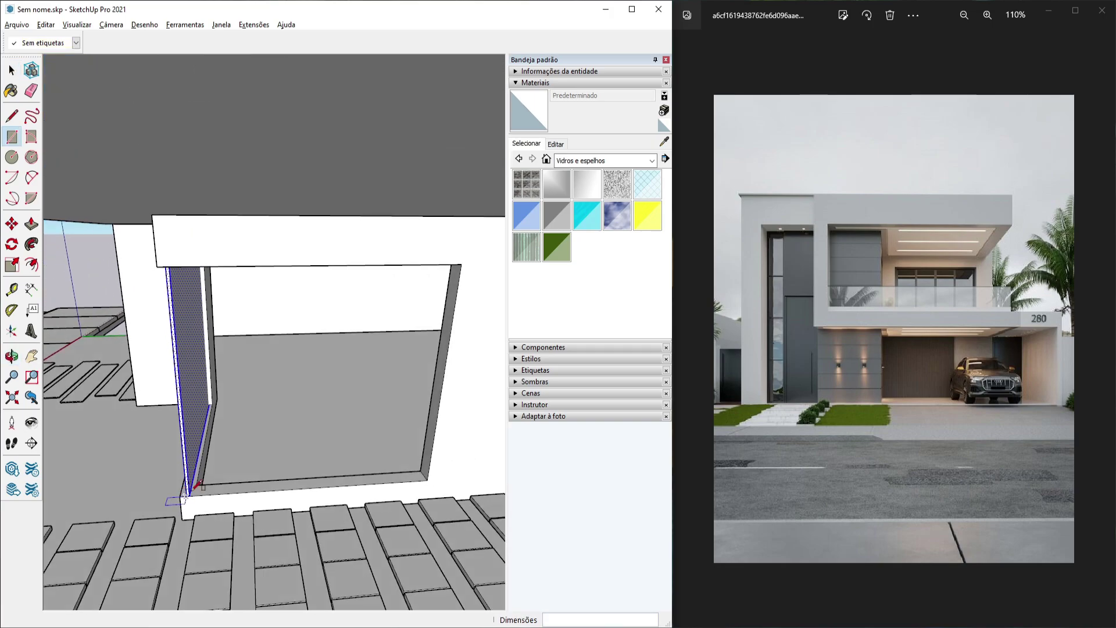
pyautogui.click(186, 495)
pyautogui.click(456, 266)
pyautogui.scroll(3, 337, 450)
pyautogui.moveTo(330, 462)
pyautogui.mouseDown(button='middle')
pyautogui.moveTo(318, 481)
pyautogui.moveTo(417, 410)
pyautogui.moveTo(270, 368)
pyautogui.moveTo(198, 379)
pyautogui.moveTo(331, 395)
pyautogui.moveTo(342, 341)
pyautogui.moveTo(184, 365)
pyautogui.moveTo(308, 255)
pyautogui.mouseUp(button='middle')
pyautogui.press('space')
pyautogui.press('p')
pyautogui.click(403, 396)
pyautogui.press('space')
# Select the paver-facing panel and move it inward to meet the street-facing panel at the corner
pyautogui.doubleClick(197, 379)
pyautogui.doubleClick(341, 341)
pyautogui.press('m')
pyautogui.click(316, 365)
pyautogui.click(302, 369)
# Offset the outline of the corner window's paver-facing pane inward by 0.03 m
pyautogui.press('f')
pyautogui.click(309, 205)
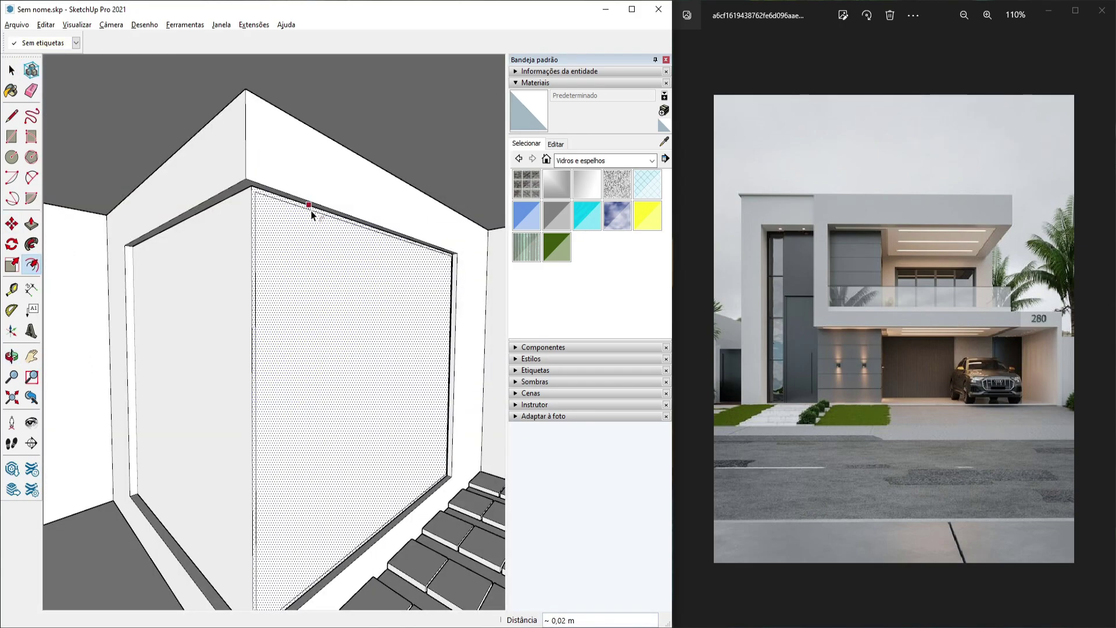
pyautogui.write('0,03')
pyautogui.press('Return')
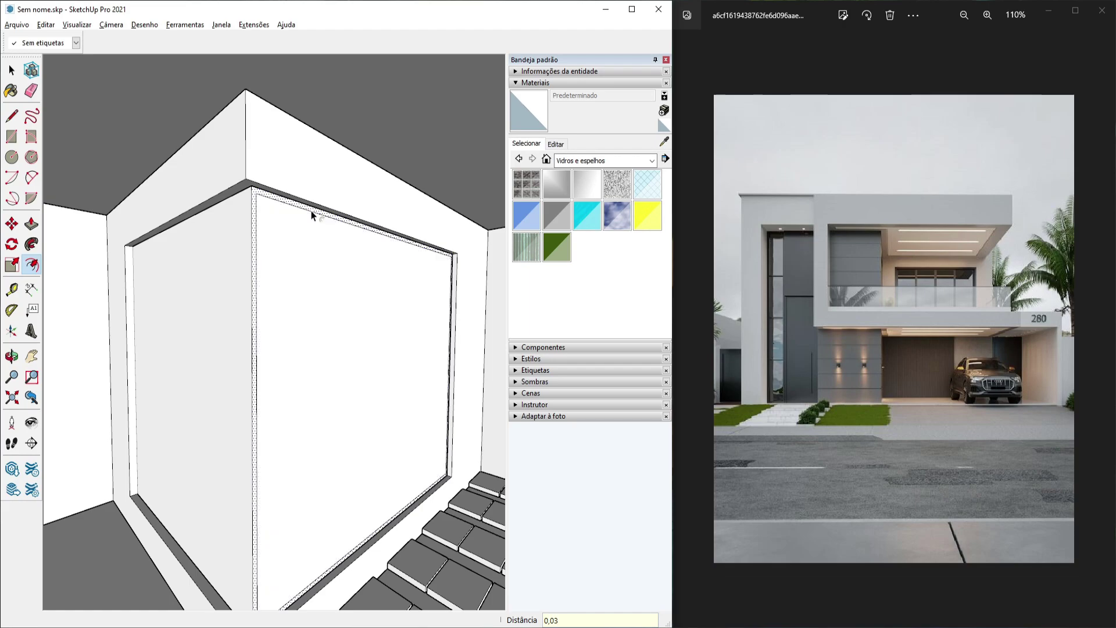
# Move the inner vertical offset edge of the paver-facing pane 0.03 m onto the window's outer corner
pyautogui.press('space')
pyautogui.click(311, 279)
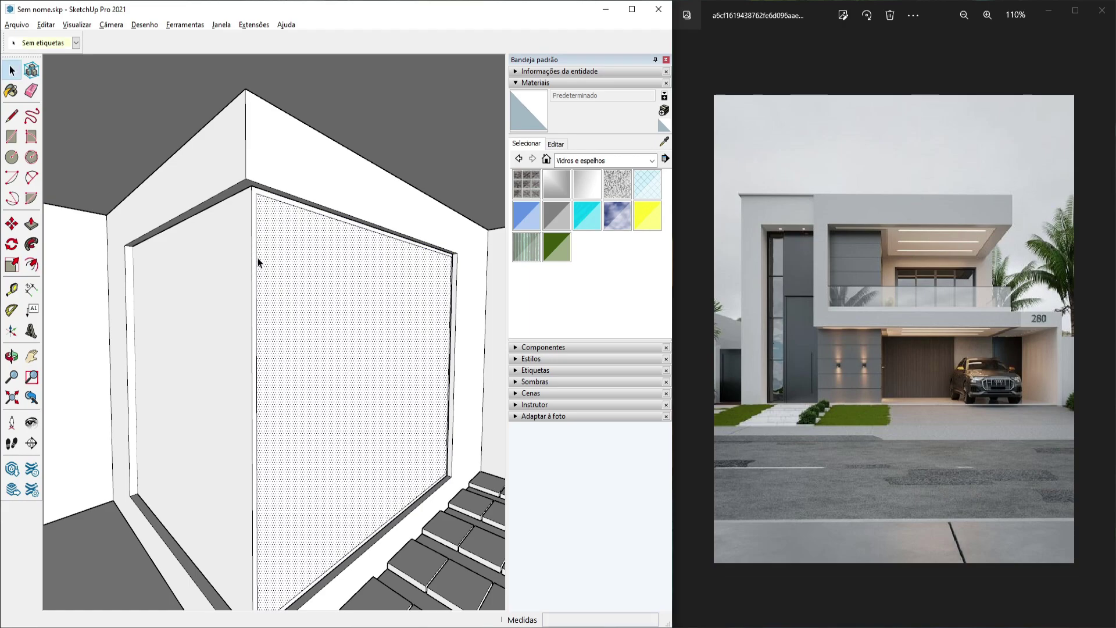
pyautogui.press('Delete')
pyautogui.scroll(2, 259, 263)
pyautogui.press('m')
pyautogui.click(255, 251)
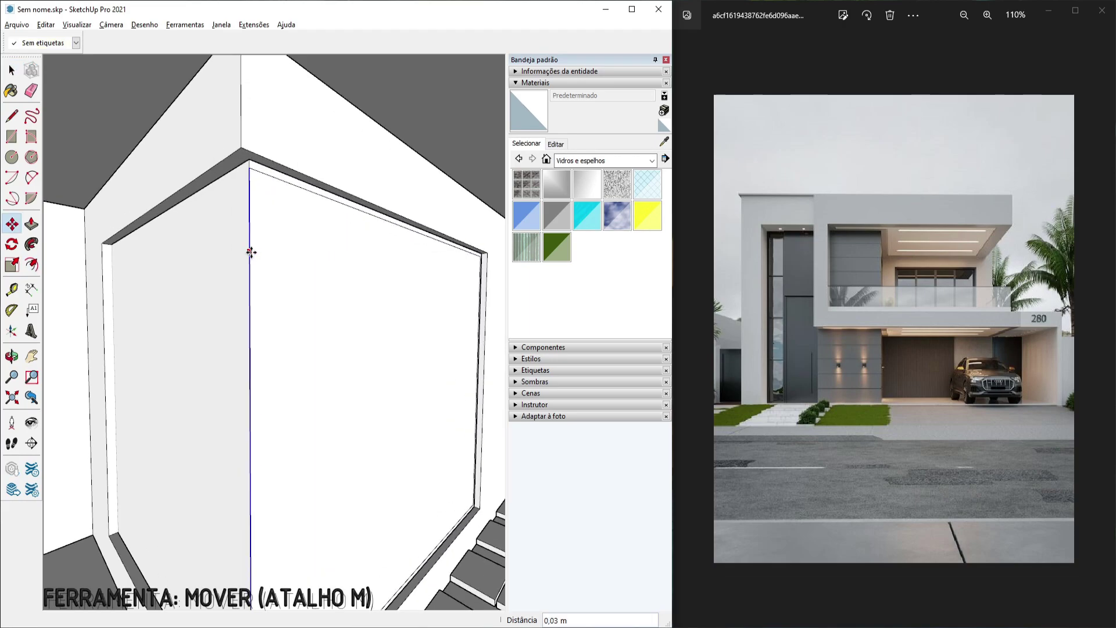
pyautogui.click(250, 251)
pyautogui.press('space')
# Offset the street-facing pane's outline inward by 0.03 m and move its corner-side vertical offset edge onto the window's corner
pyautogui.moveTo(288, 275); pyautogui.dragTo(256, 192)
pyautogui.press('f')
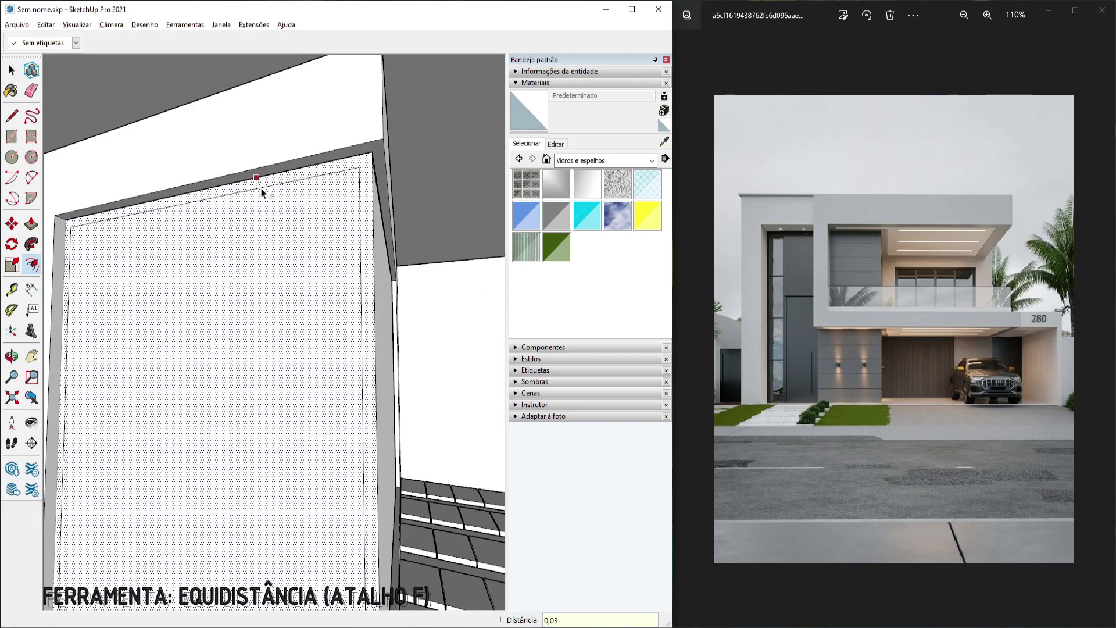
pyautogui.click(261, 193)
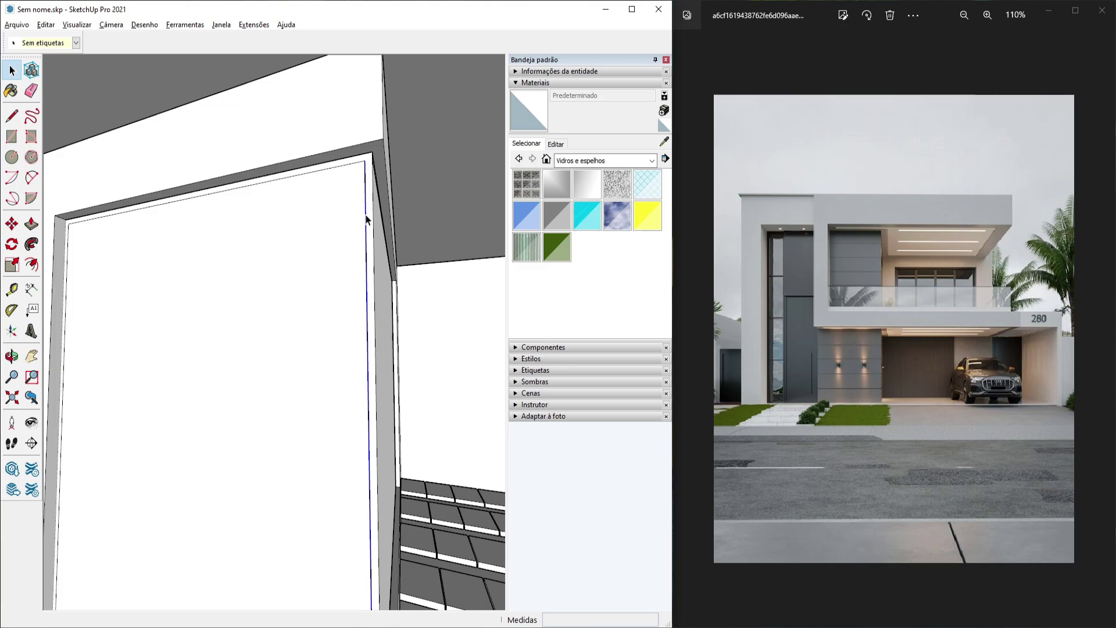
pyautogui.scroll(2, 364, 215)
pyautogui.press('m')
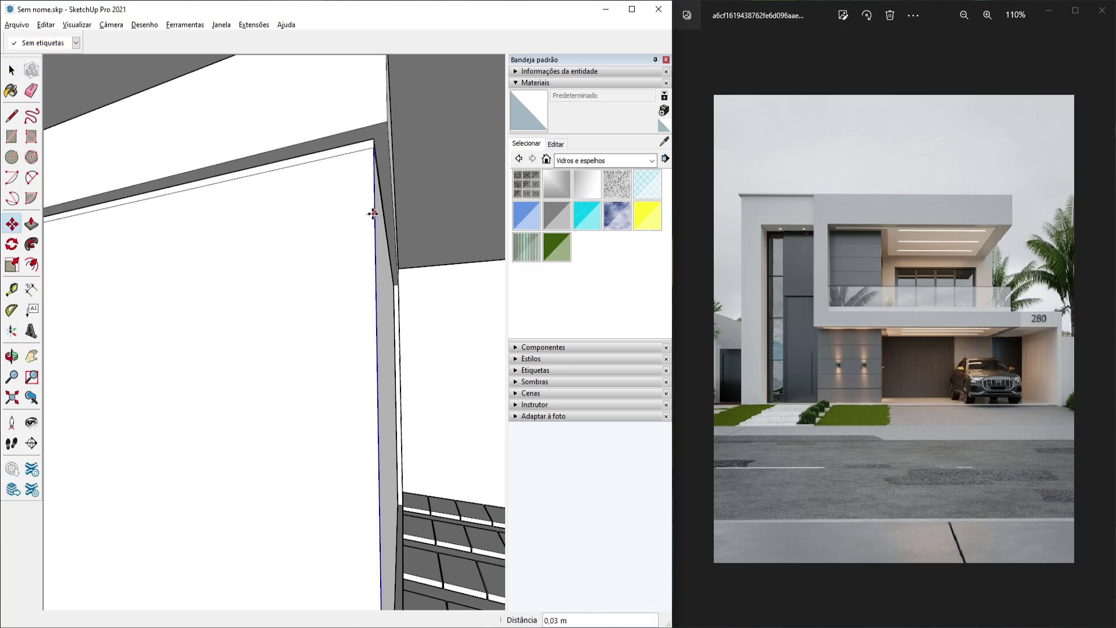
pyautogui.press('space')
# Pull the border of the street-facing pane out 0.03 m and extrude the paver-facing pane's border to form the frame
pyautogui.scroll(-5, 350, 229)
pyautogui.scroll(3, 201, 228)
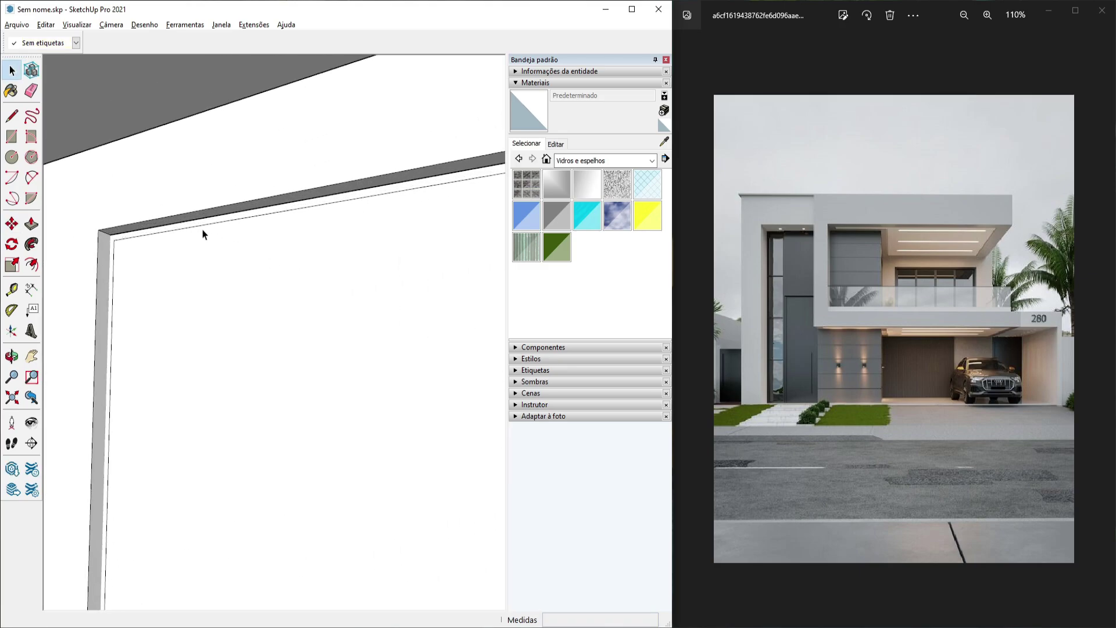
pyautogui.click(226, 214)
pyautogui.click(250, 221)
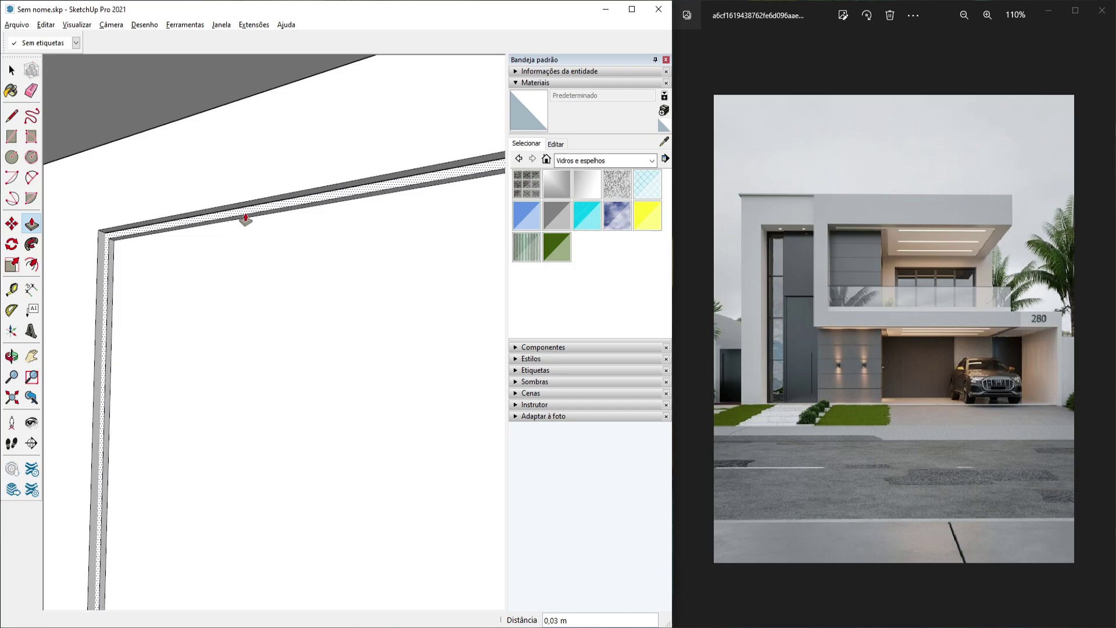
pyautogui.moveTo(252, 201); pyautogui.dragTo(326, 201, button='middle')
pyautogui.click(326, 194)
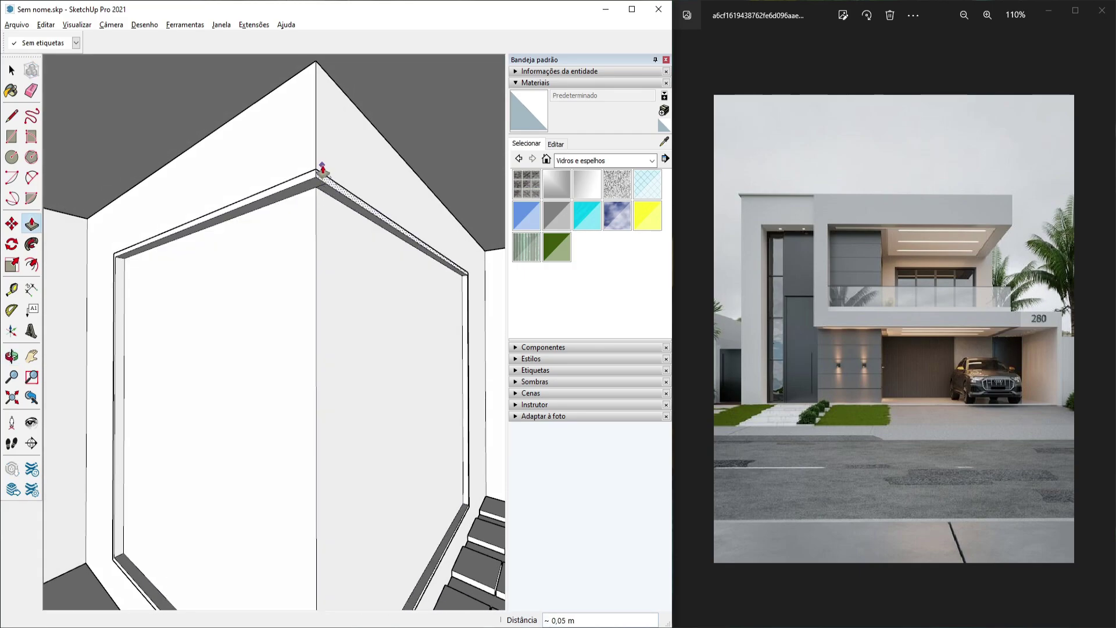
pyautogui.click(322, 169)
pyautogui.scroll(-3, 312, 304)
pyautogui.keyDown('shift'); pyautogui.moveTo(374, 429); pyautogui.dragTo(343, 331, button='middle'); pyautogui.keyUp('shift')
pyautogui.moveTo(343, 331); pyautogui.dragTo(380, 430, button='middle')
pyautogui.press('space')
pyautogui.scroll(-4, 343, 338)
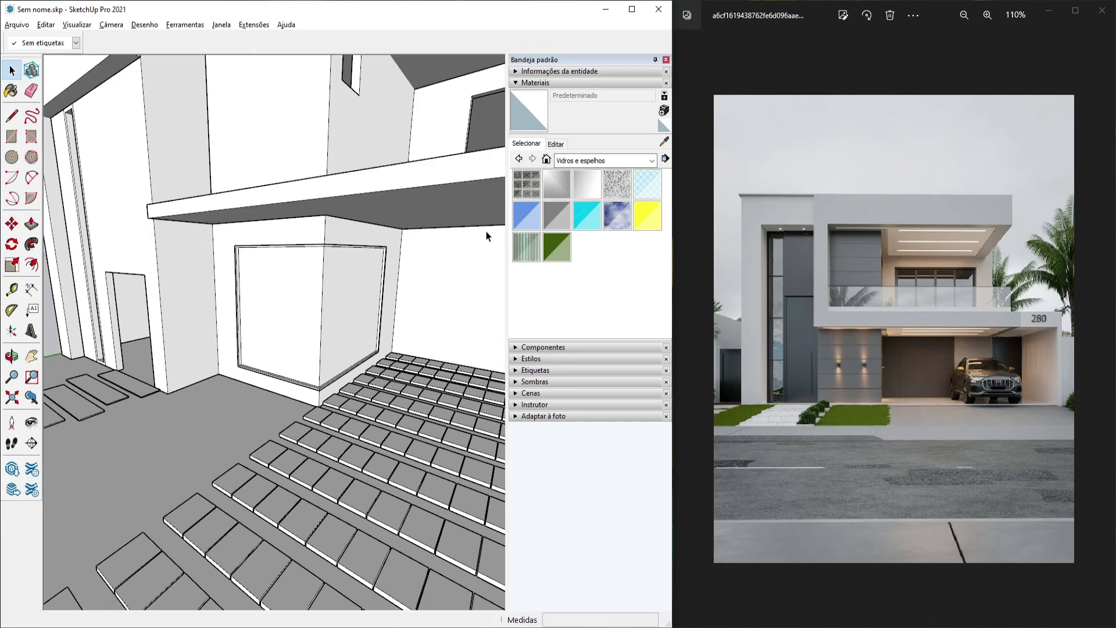
pyautogui.click(538, 86)
pyautogui.scroll(-4, 311, 282)
pyautogui.scroll(5, 307, 359)
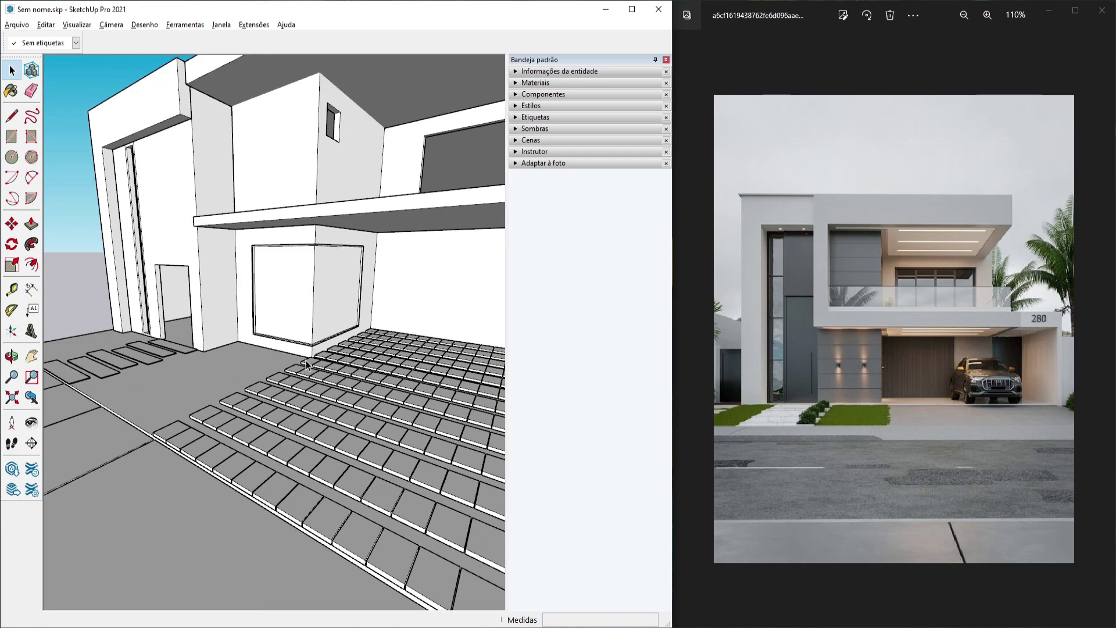
pyautogui.moveTo(254, 273)
pyautogui.mouseDown(button='middle')
pyautogui.moveTo(424, 294)
pyautogui.moveTo(262, 310)
pyautogui.mouseUp(button='middle')
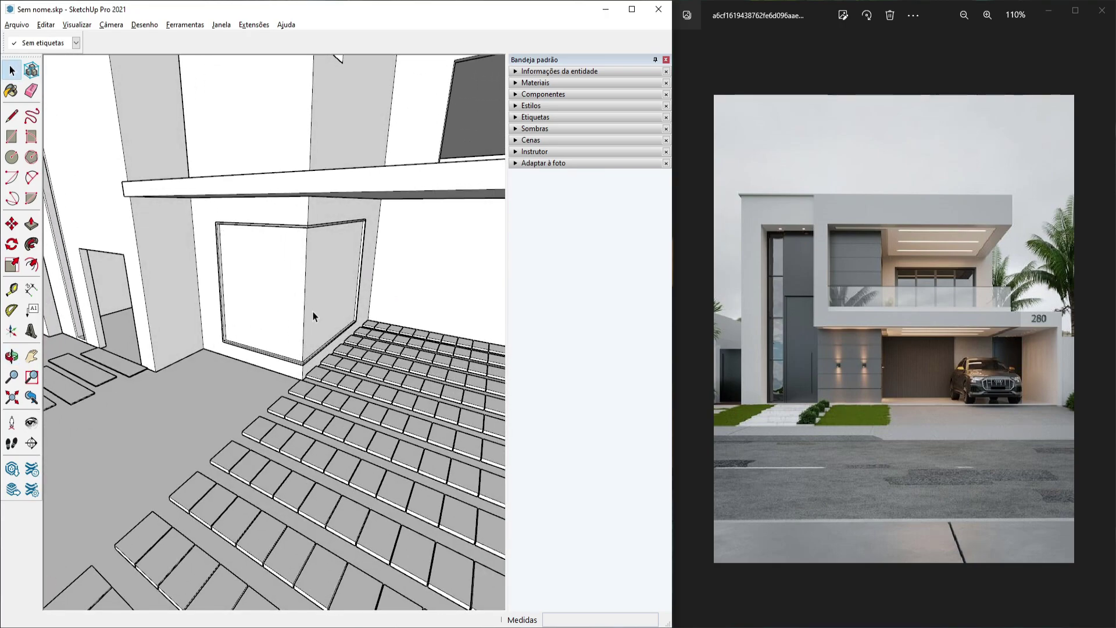
# Select both panes of the corner window and paint them with Vidro translúcido cinza from the Vidros e espelhos collection
pyautogui.scroll(3, 314, 302)
pyautogui.click(306, 281)
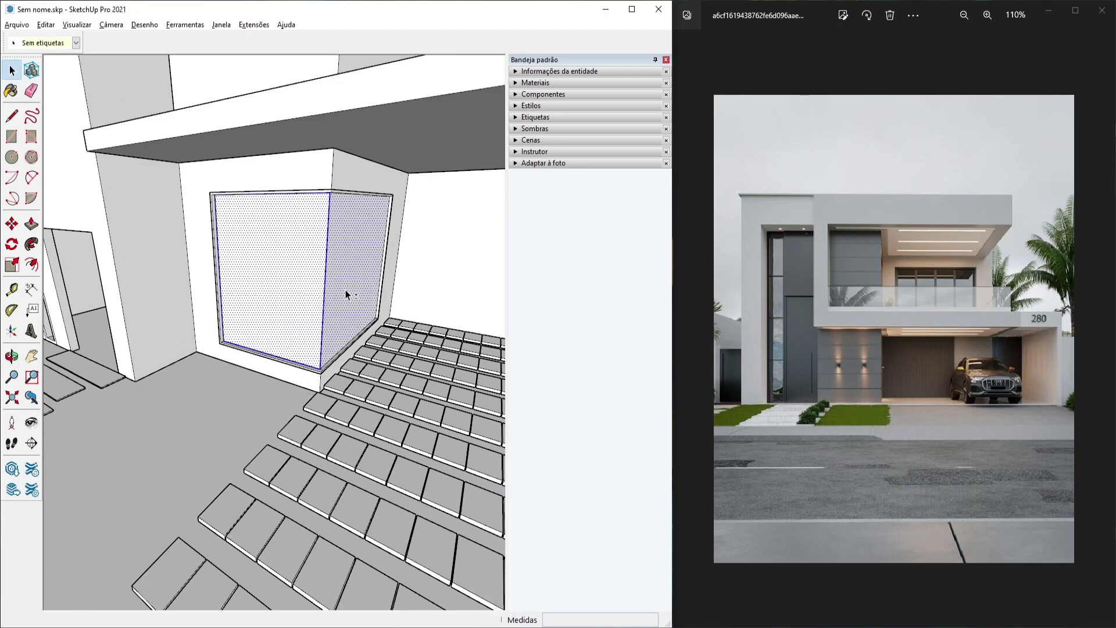
pyautogui.click(540, 84)
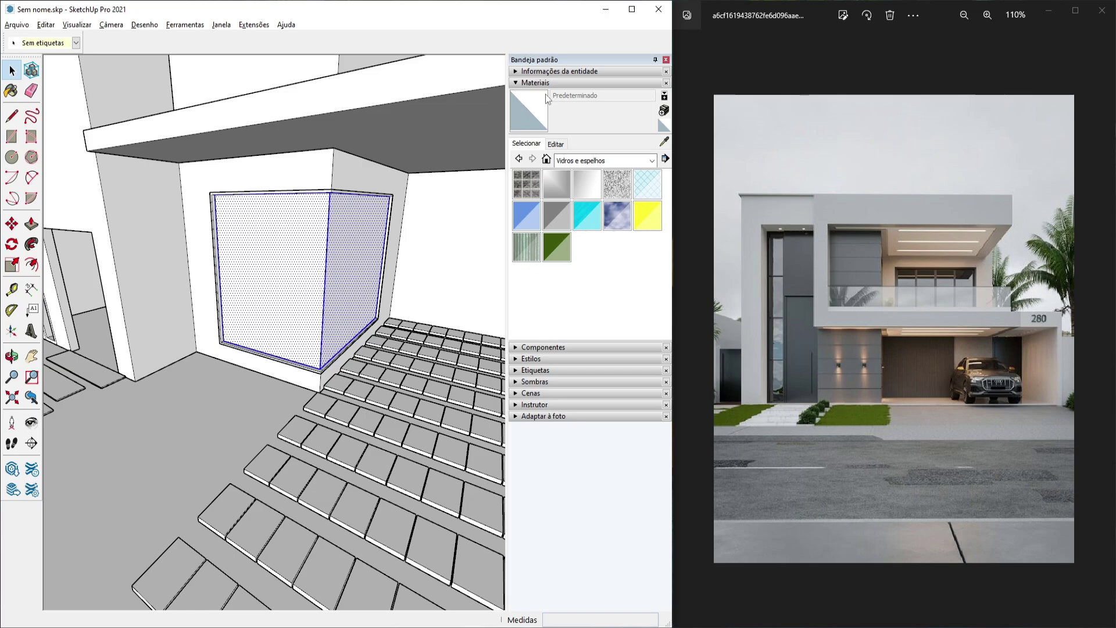
pyautogui.click(599, 161)
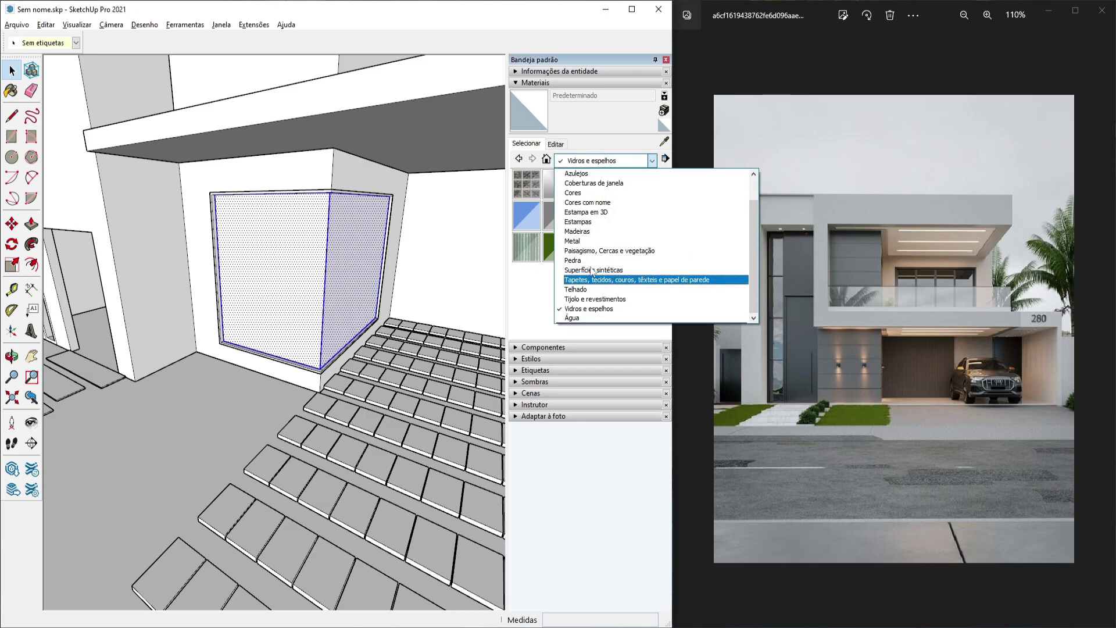
pyautogui.scroll(1, 588, 225)
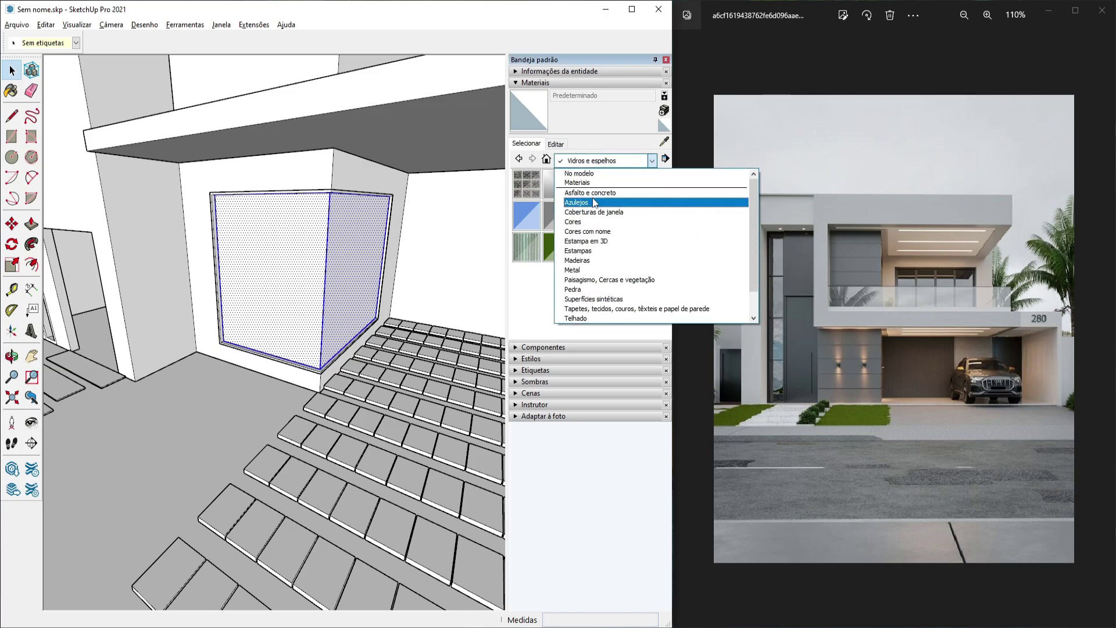
pyautogui.scroll(-1, 592, 198)
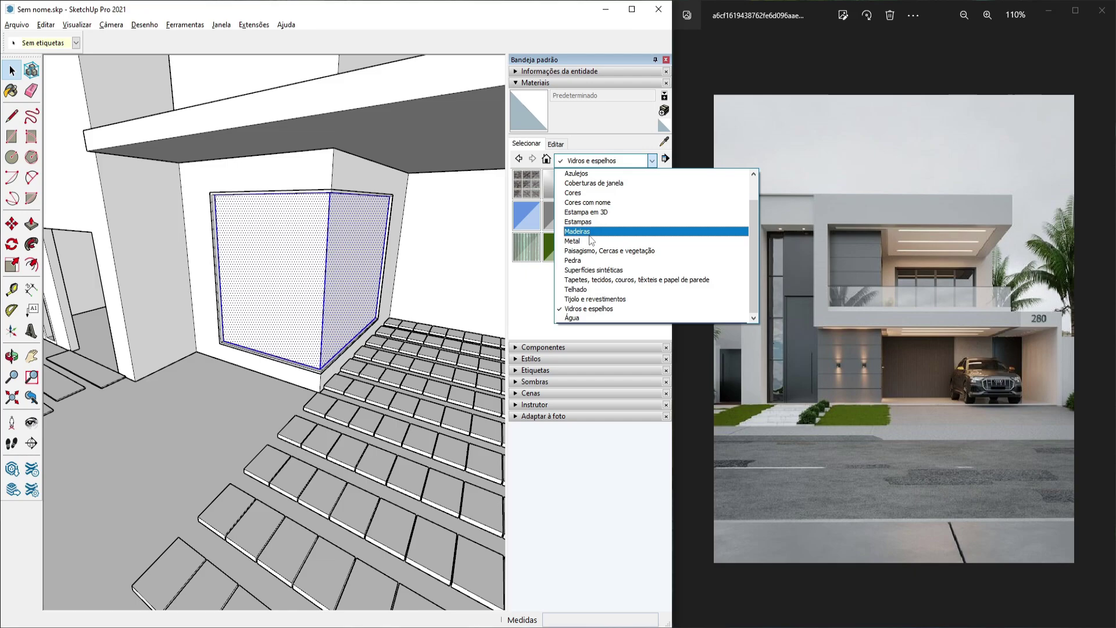
pyautogui.click(590, 308)
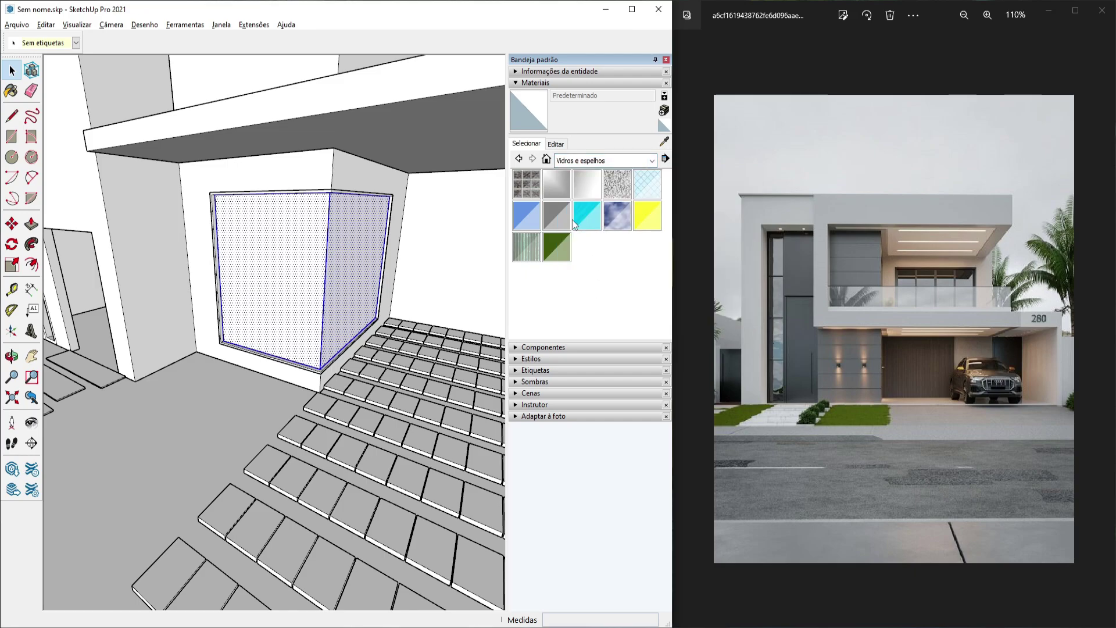
pyautogui.click(556, 218)
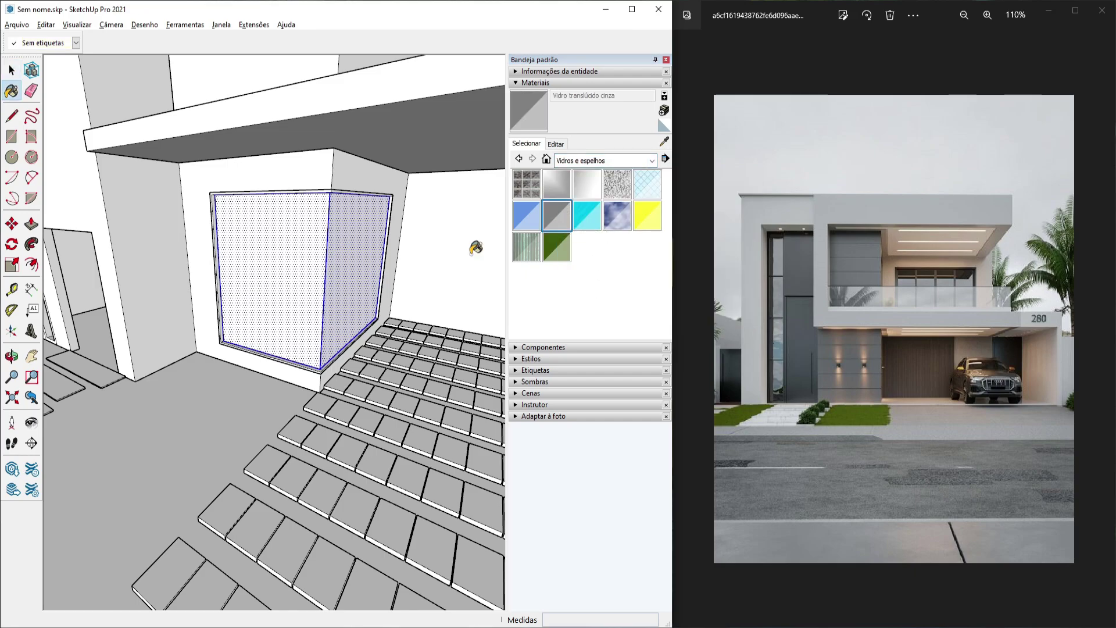
pyautogui.click(310, 264)
# Paint the frame border of the corner window's paver-facing pane with Alumínio from the Metal collection
pyautogui.scroll(5, 373, 289)
pyautogui.moveTo(373, 289)
pyautogui.mouseDown(button='middle')
pyautogui.moveTo(351, 337)
pyautogui.moveTo(673, 376)
pyautogui.moveTo(120, 356)
pyautogui.mouseUp(button='middle')
pyautogui.press('space')
pyautogui.scroll(-3, 286, 333)
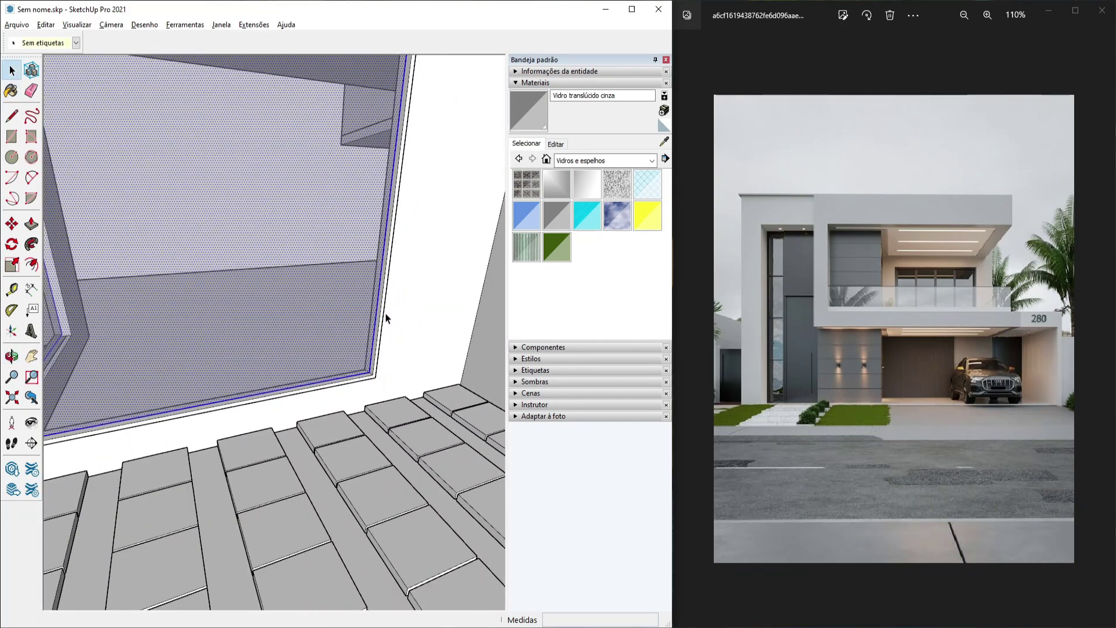
pyautogui.doubleClick(381, 309)
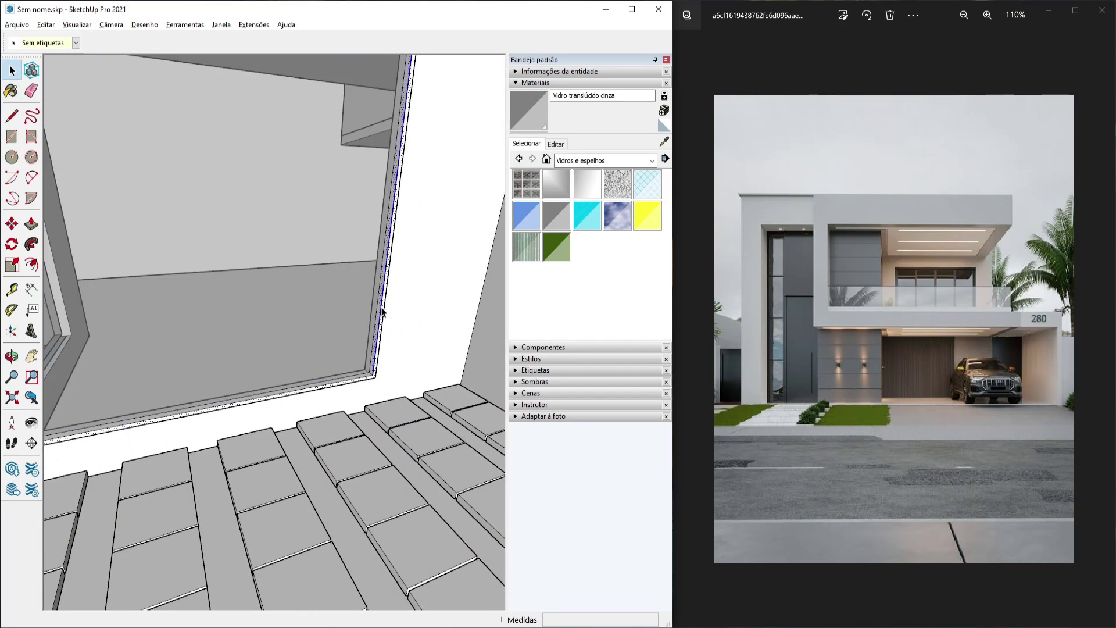
pyautogui.click(589, 165)
pyautogui.click(587, 241)
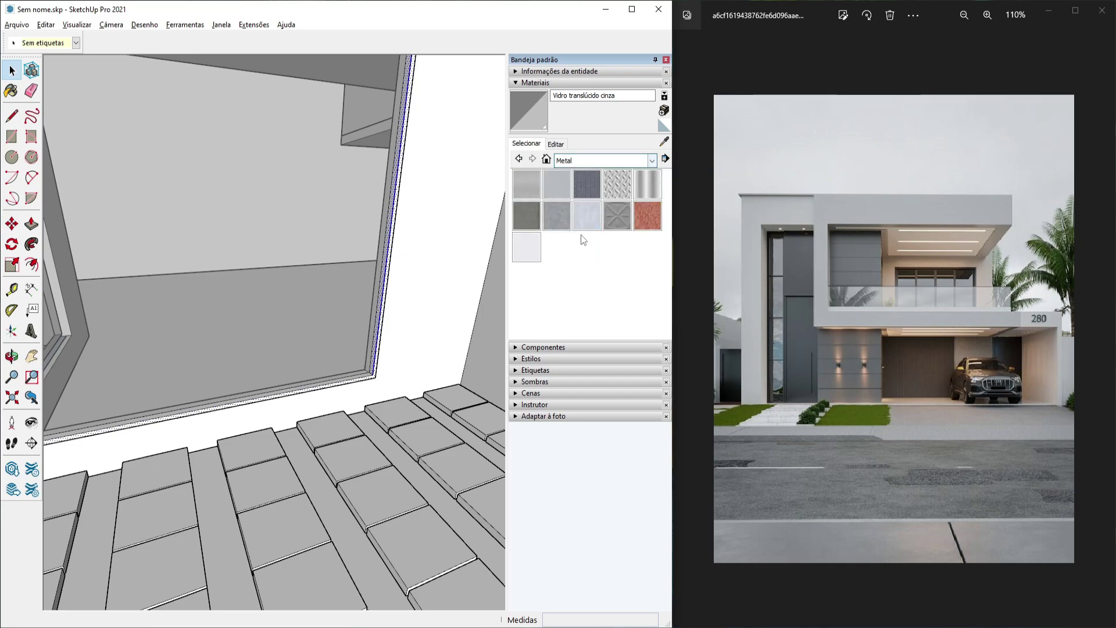
pyautogui.click(527, 177)
pyautogui.scroll(2, 443, 201)
pyautogui.click(381, 201)
# Paint the street-facing frame border of the corner window with the same Alumínio material
pyautogui.scroll(-3, 259, 238)
pyautogui.moveTo(257, 242)
pyautogui.keyDown('shift'); pyautogui.mouseDown(button='middle')
pyautogui.moveTo(233, 258)
pyautogui.moveTo(249, 393)
pyautogui.mouseUp(button='middle'); pyautogui.keyUp('shift')
pyautogui.press('space')
pyautogui.scroll(5, 249, 393)
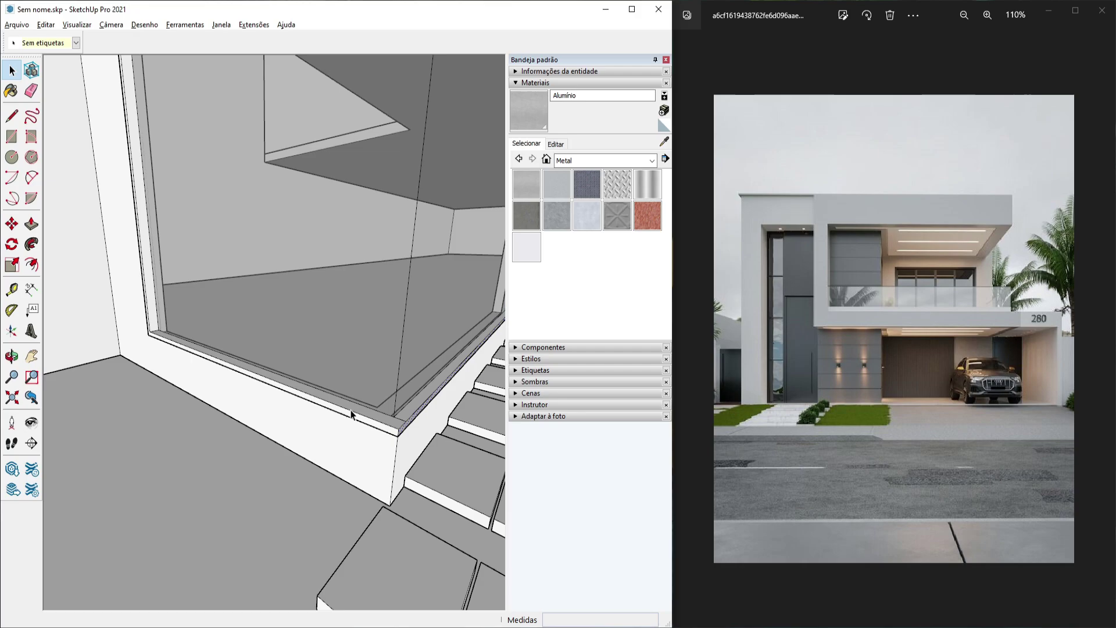
pyautogui.press('b')
pyautogui.click(352, 415)
pyautogui.scroll(-5, 352, 416)
pyautogui.scroll(5, 202, 140)
pyautogui.scroll(-6, 227, 143)
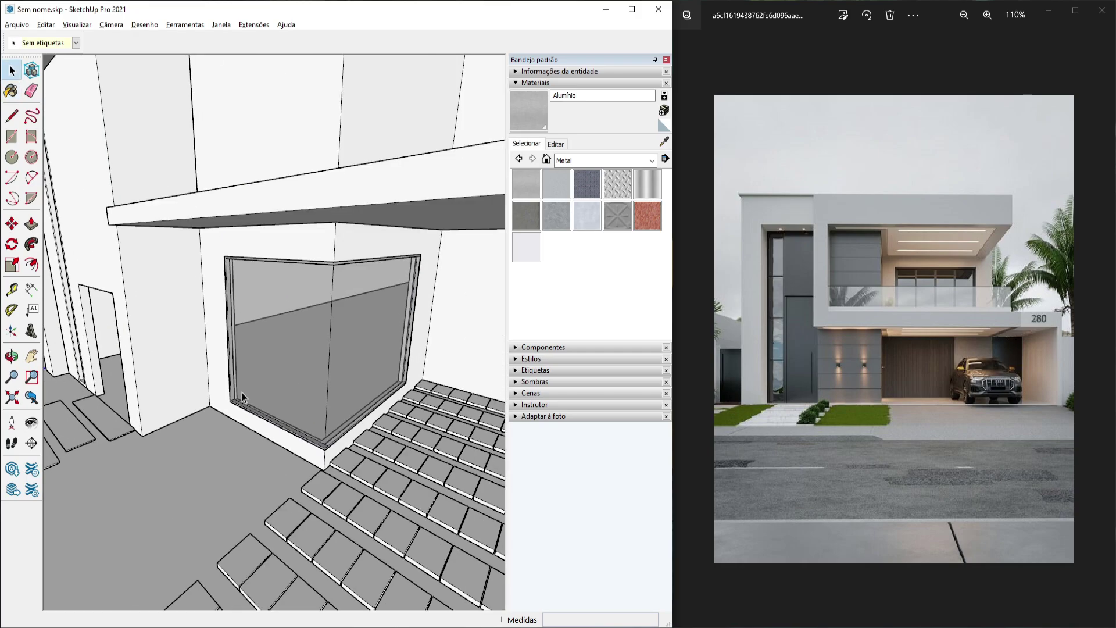
# Select all connected geometry of the corner window and make it a group
pyautogui.moveTo(242, 394); pyautogui.dragTo(349, 308, button='middle')
pyautogui.tripleClick(363, 302)
pyautogui.rightClick(363, 303)
pyautogui.click(401, 408)
# Draw a rectangle across the tall narrow window opening beside the entrance door
pyautogui.scroll(-8, 401, 407)
pyautogui.scroll(4, 349, 396)
pyautogui.moveTo(255, 349); pyautogui.dragTo(237, 394, button='middle')
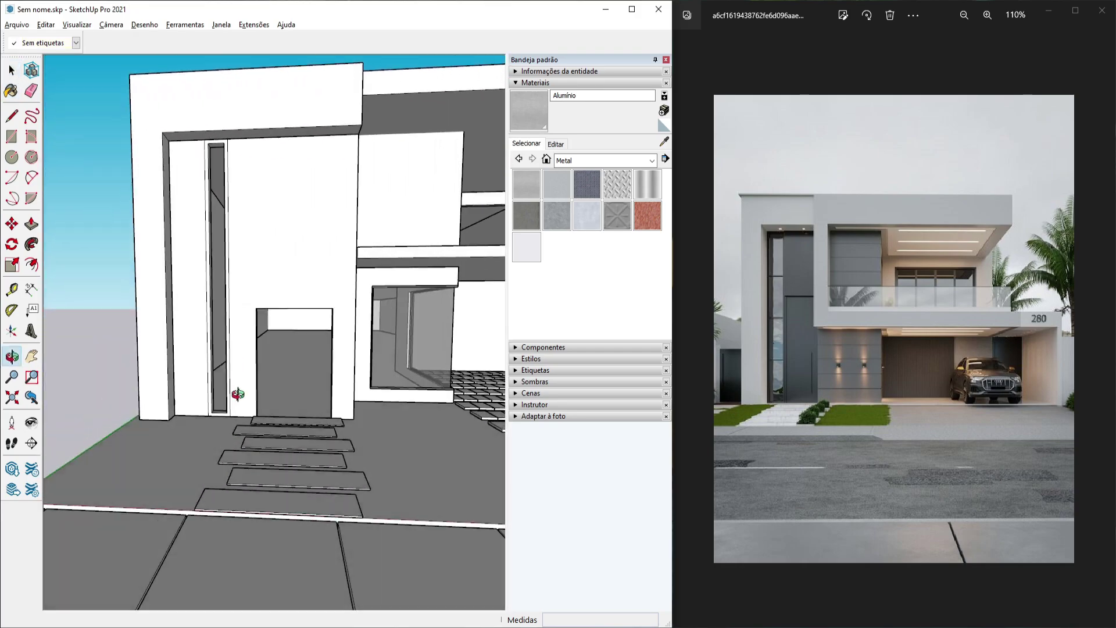
pyautogui.scroll(3, 203, 336)
pyautogui.keyDown('shift'); pyautogui.moveTo(204, 336); pyautogui.dragTo(279, 389, button='middle'); pyautogui.keyUp('shift')
pyautogui.doubleClick(279, 392)
pyautogui.press('r')
pyautogui.scroll(8, 287, 488)
pyautogui.moveTo(279, 494); pyautogui.dragTo(216, 473, button='middle')
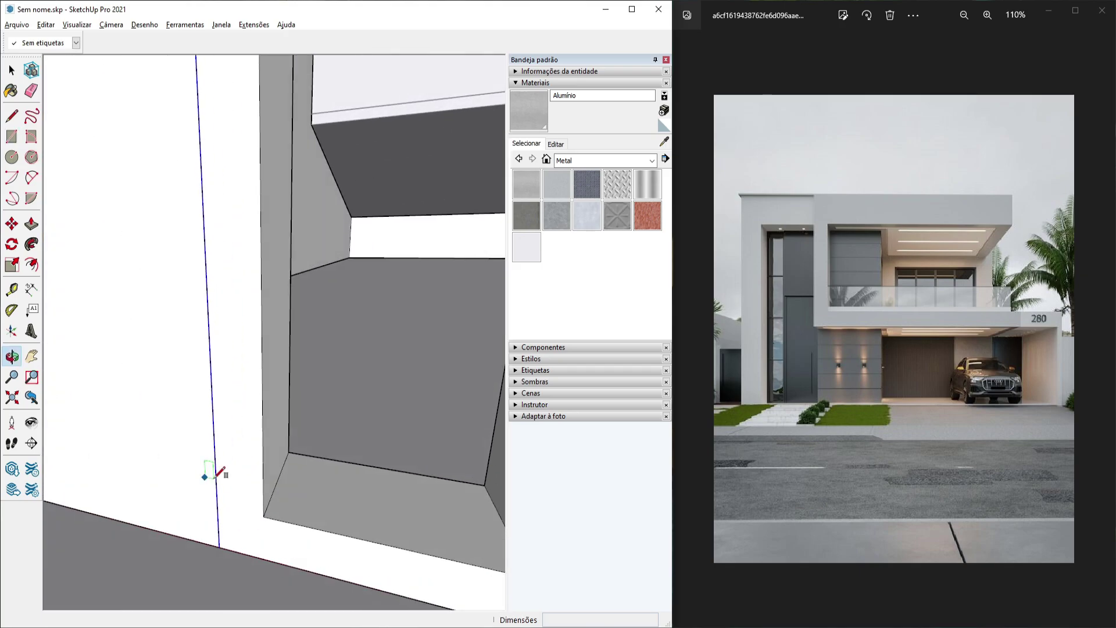
pyautogui.click(268, 513)
pyautogui.scroll(-7, 275, 487)
pyautogui.scroll(-5, 281, 482)
pyautogui.press('space')
pyautogui.scroll(6, 286, 376)
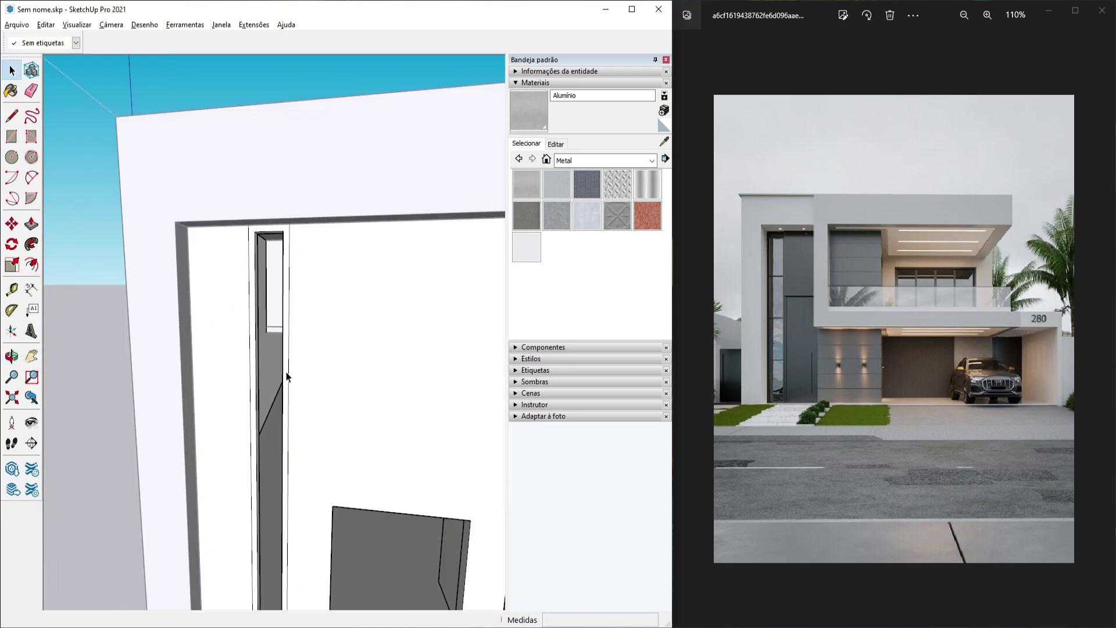
pyautogui.scroll(5, 286, 293)
pyautogui.scroll(-4, 282, 360)
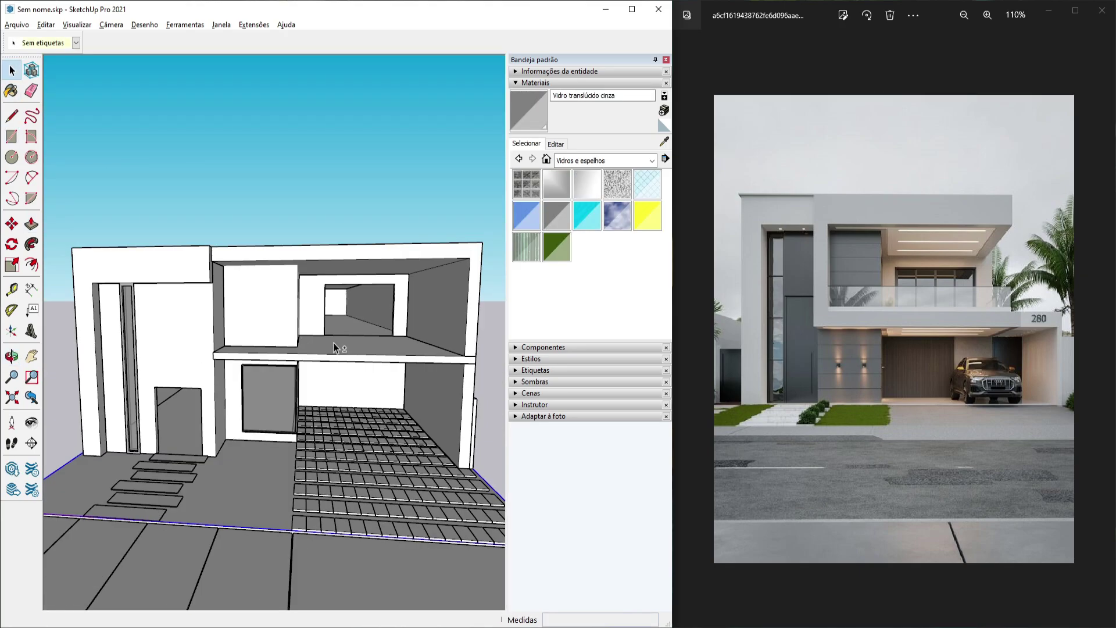
# Fill the upper-floor balcony window's opening with a rectangle and offset its outline 0,05 m inward
pyautogui.scroll(6, 232, 258)
pyautogui.click(465, 440)
pyautogui.press('space')
pyautogui.click(288, 318)
pyautogui.moveTo(287, 319); pyautogui.dragTo(316, 319, button='middle')
pyautogui.scroll(4, 269, 250)
pyautogui.press('f')
pyautogui.click(265, 246)
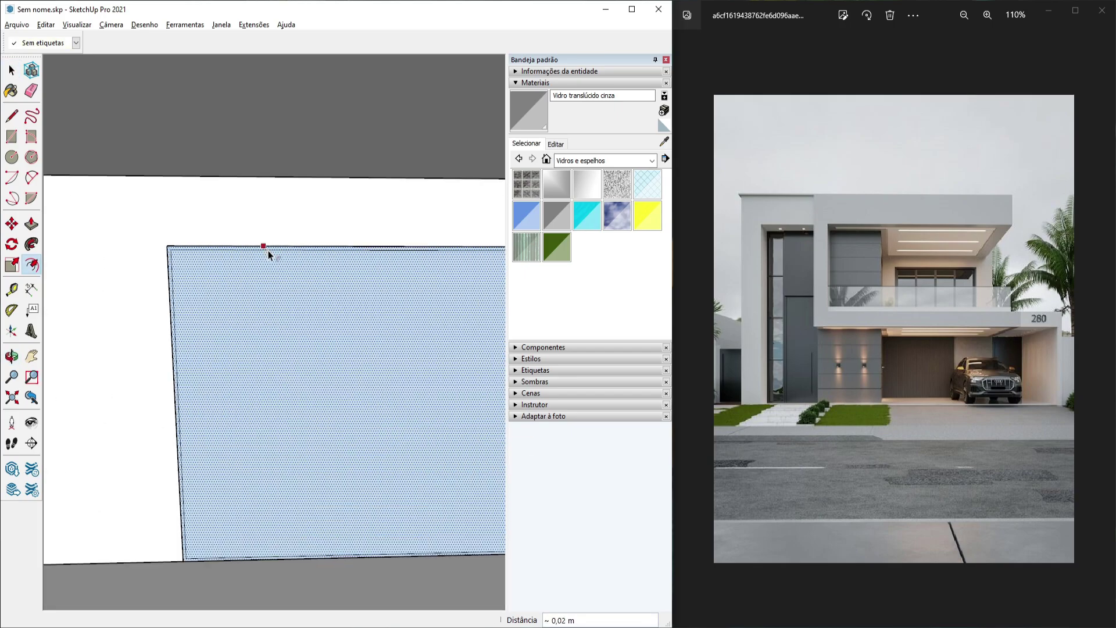
pyautogui.write('0,050,05')
pyautogui.press('Return')
pyautogui.press('space')
# Remove the sill strip from the balcony window's frame border and reverse the window's faces
pyautogui.scroll(-4, 279, 262)
pyautogui.scroll(3, 326, 430)
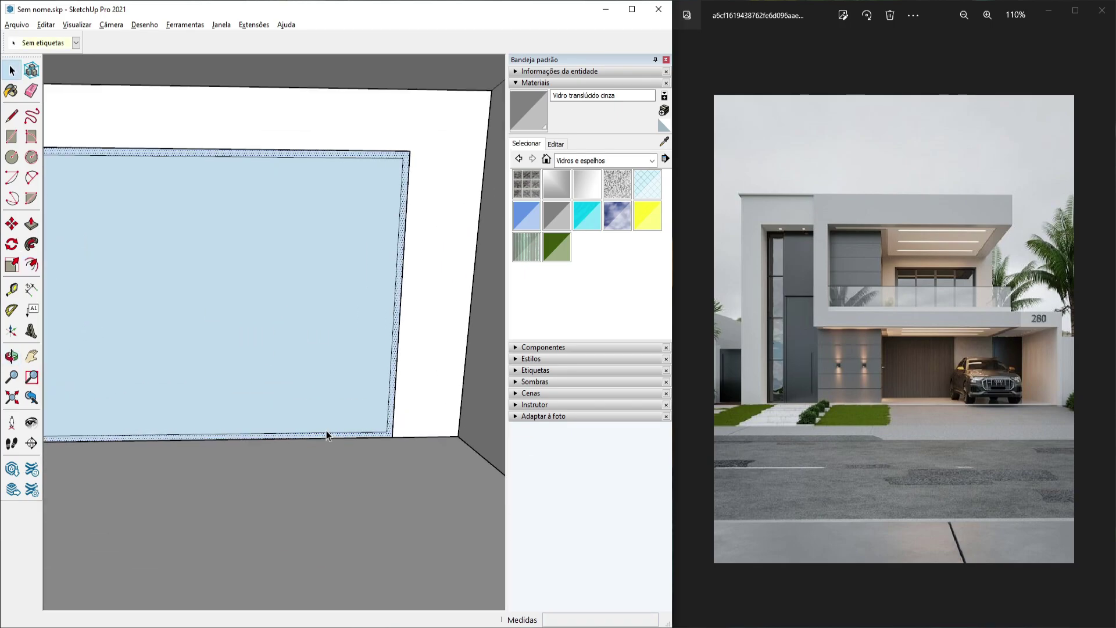
pyautogui.click(329, 434)
pyautogui.scroll(-6, 329, 434)
pyautogui.keyDown('shift'); pyautogui.moveTo(308, 418); pyautogui.dragTo(288, 358, button='middle'); pyautogui.keyUp('shift')
pyautogui.scroll(5, 288, 349)
pyautogui.click(290, 301)
pyautogui.moveTo(294, 279); pyautogui.dragTo(314, 314, button='middle')
pyautogui.rightClick(326, 244)
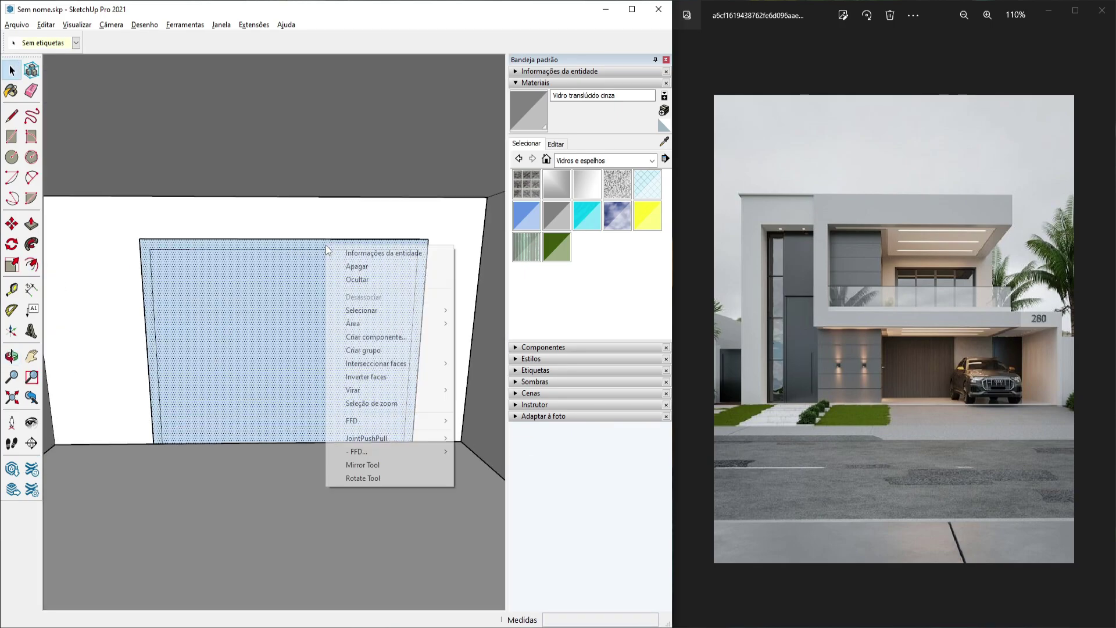
pyautogui.click(372, 377)
# Push/pull the frame border of the balcony window to give it thickness around the pane
pyautogui.press('p')
pyautogui.click(252, 402)
pyautogui.moveTo(203, 349); pyautogui.dragTo(640, 366, button='middle')
pyautogui.press('space')
pyautogui.scroll(2, 261, 339)
pyautogui.click(237, 339)
pyautogui.press('p')
pyautogui.click(237, 339)
pyautogui.click(232, 341)
# Paint the balcony window's frame with Alumínio from the Metal collection
pyautogui.press('space')
pyautogui.click(392, 339)
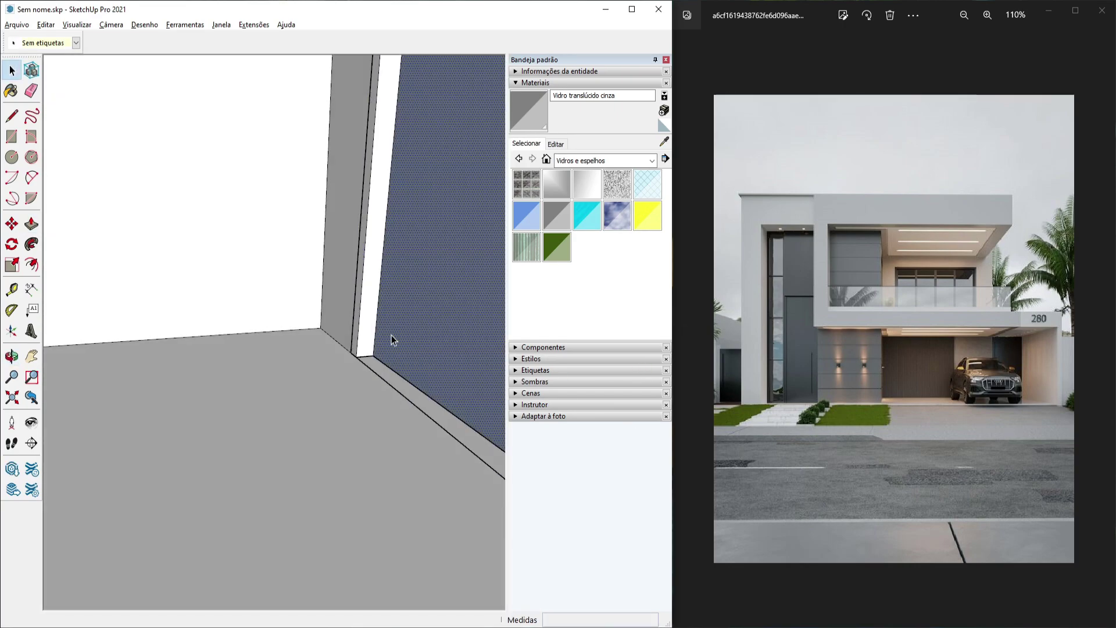
pyautogui.click(393, 337)
pyautogui.tripleClick(393, 334)
pyautogui.click(606, 160)
pyautogui.click(581, 244)
pyautogui.click(527, 185)
# Paint both sides of the balcony window's pane with Vidro translúcido cinza from the Vidros e espelhos collection
pyautogui.click(604, 161)
pyautogui.click(581, 299)
pyautogui.click(557, 216)
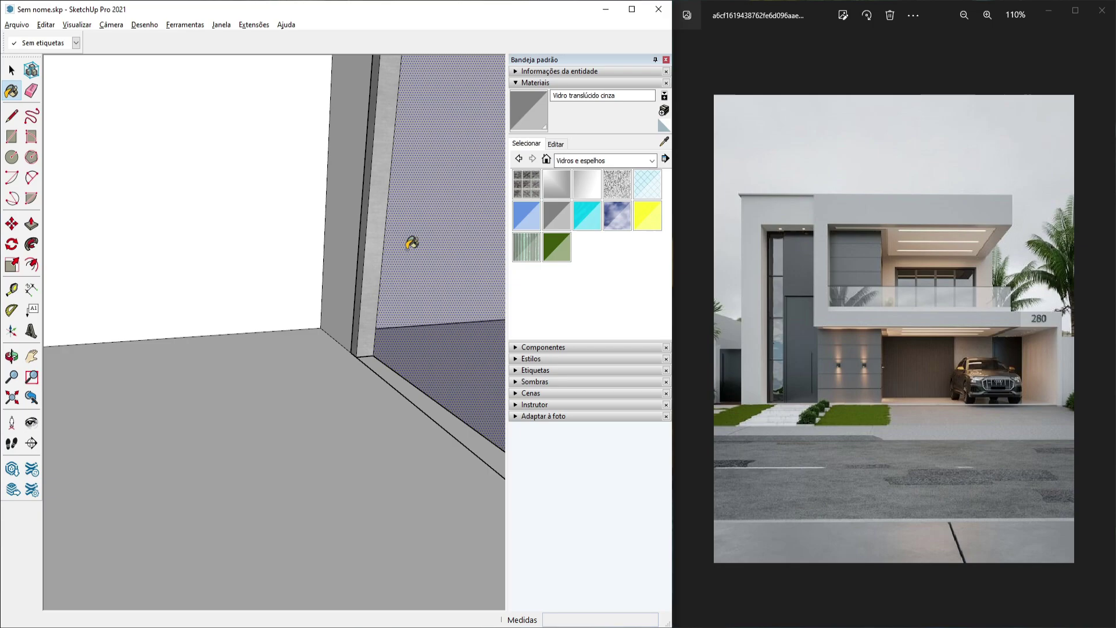
pyautogui.click(399, 378)
pyautogui.moveTo(399, 382); pyautogui.dragTo(351, 397, button='middle')
pyautogui.press('space')
pyautogui.click(314, 224)
pyautogui.press('b')
pyautogui.click(312, 219)
pyautogui.moveTo(314, 232)
pyautogui.mouseDown(button='middle')
pyautogui.moveTo(341, 359)
pyautogui.moveTo(225, 295)
pyautogui.mouseUp(button='middle')
# Divide the balcony window's pane in half with a vertical line from the sill to the head
pyautogui.press('space')
pyautogui.click(332, 362)
pyautogui.scroll(-5, 225, 296)
pyautogui.moveTo(309, 289)
pyautogui.mouseDown(button='middle')
pyautogui.moveTo(256, 217)
pyautogui.moveTo(289, 299)
pyautogui.mouseUp(button='middle')
pyautogui.press('l')
pyautogui.scroll(5, 362, 408)
pyautogui.click(335, 409)
pyautogui.scroll(-5, 340, 337)
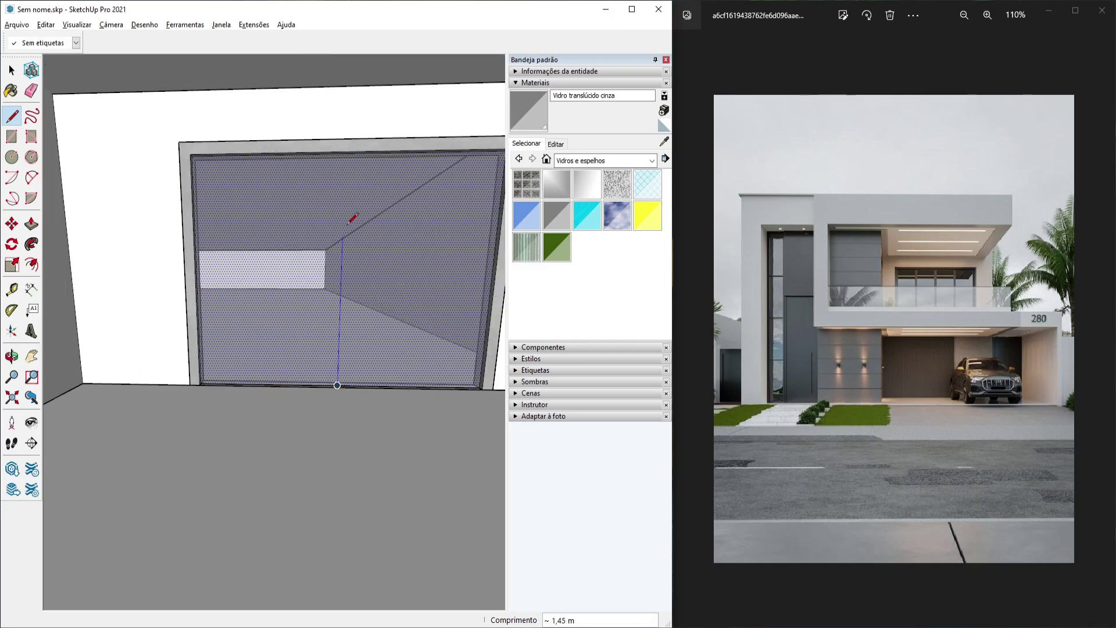
pyautogui.scroll(5, 343, 169)
pyautogui.scroll(-2, 341, 166)
pyautogui.click(341, 165)
pyautogui.press('space')
pyautogui.click(359, 204)
# Draw a narrow full-height rectangle in the middle of the balcony window's left half as a mullion
pyautogui.press('r')
pyautogui.click(230, 167)
pyautogui.scroll(3, 232, 505)
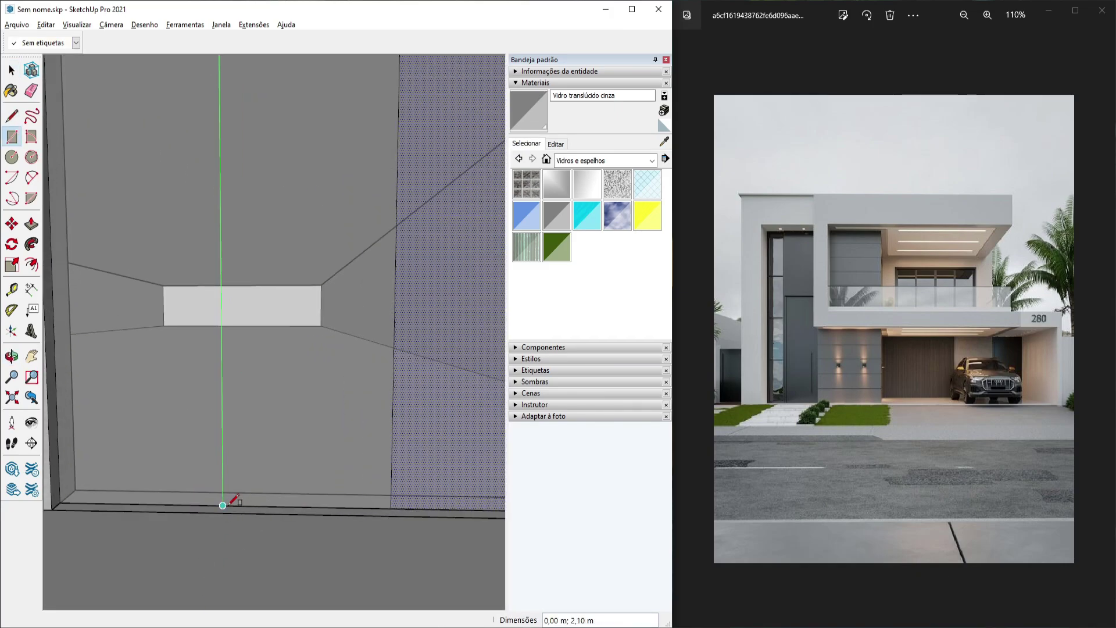
pyautogui.press('space')
pyautogui.doubleClick(227, 494)
# Copy the mullion strip across the balcony window so that three mullions divide the glass
pyautogui.press('m')
pyautogui.click(226, 505)
pyautogui.press('ctrl')
pyautogui.scroll(-2, 228, 505)
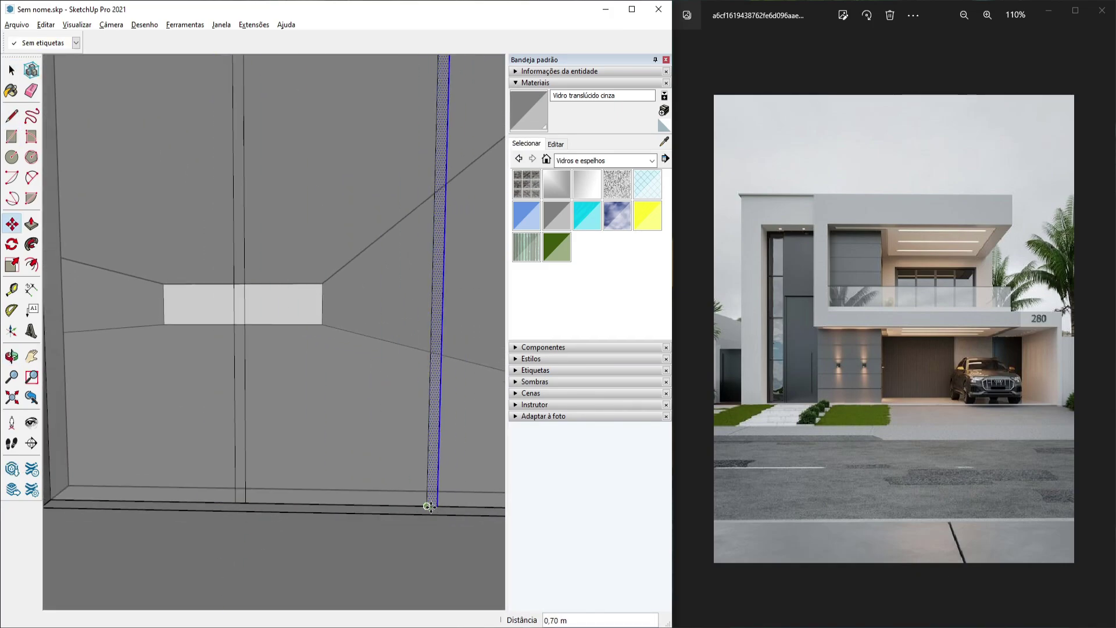
pyautogui.click(428, 505)
pyautogui.keyDown('shift'); pyautogui.moveTo(439, 505); pyautogui.dragTo(190, 512, button='middle'); pyautogui.keyUp('shift')
pyautogui.click(314, 510)
# Paint the three mullion strips of the balcony window with Metal com textura from the Metal collection
pyautogui.click(255, 396)
pyautogui.click(605, 160)
pyautogui.click(578, 173)
pyautogui.click(556, 215)
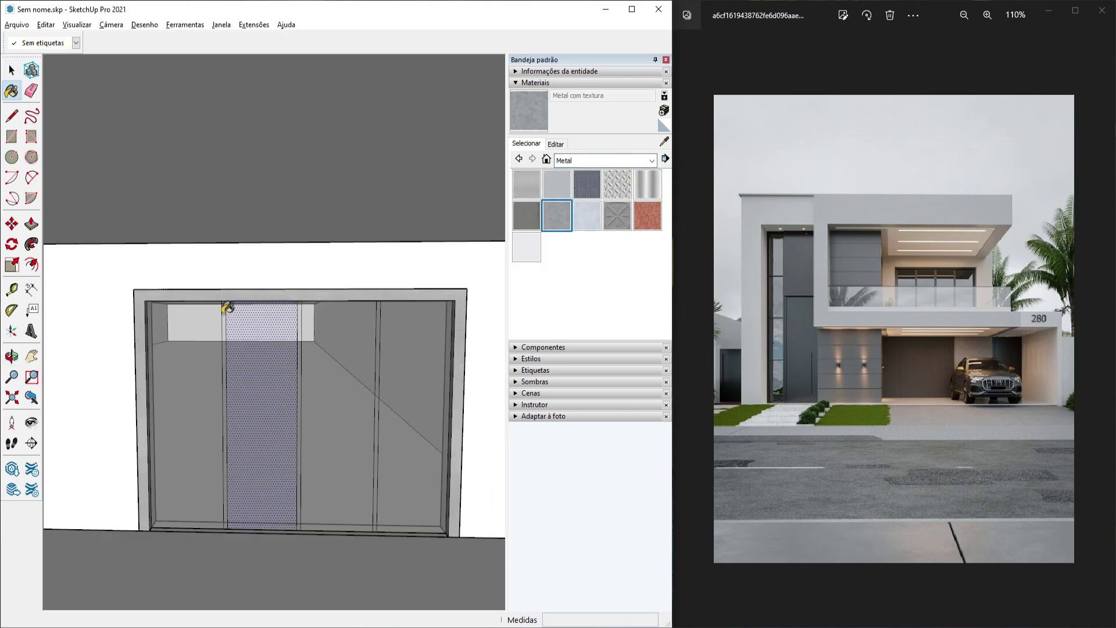
pyautogui.scroll(4, 226, 305)
pyautogui.click(230, 317)
pyautogui.click(344, 321)
pyautogui.click(465, 334)
# Extrude the three mullions of the balcony window 0,05 m to line up with the frame
pyautogui.press('p')
pyautogui.click(464, 299)
pyautogui.click(454, 282)
pyautogui.click(345, 299)
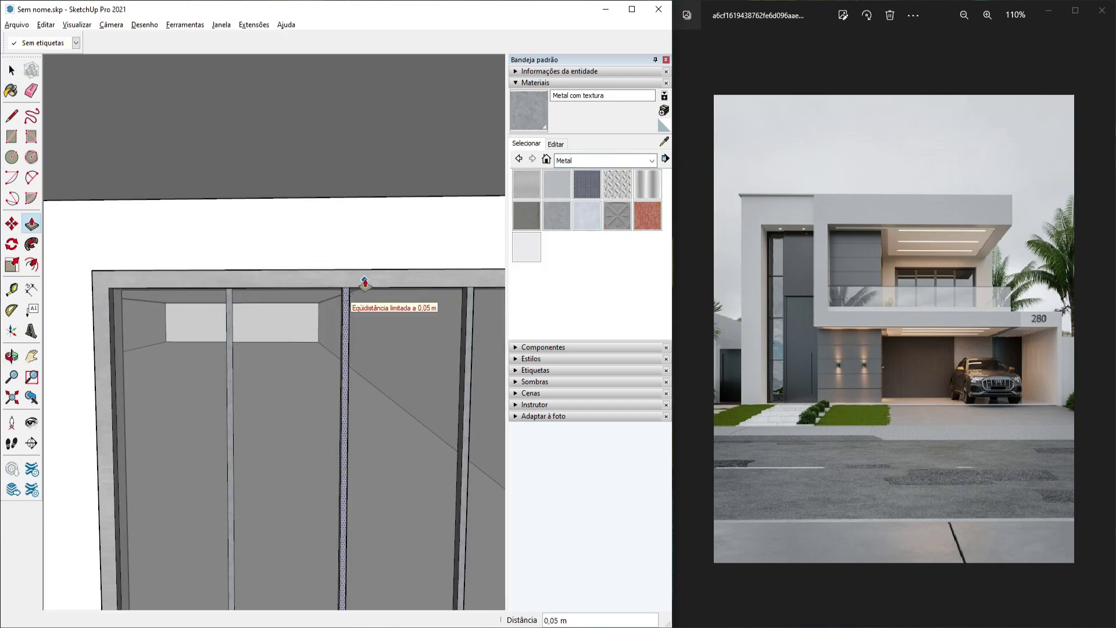
pyautogui.click(364, 281)
pyautogui.doubleClick(230, 299)
pyautogui.press('space')
pyautogui.scroll(-8, 257, 280)
pyautogui.scroll(4, 366, 256)
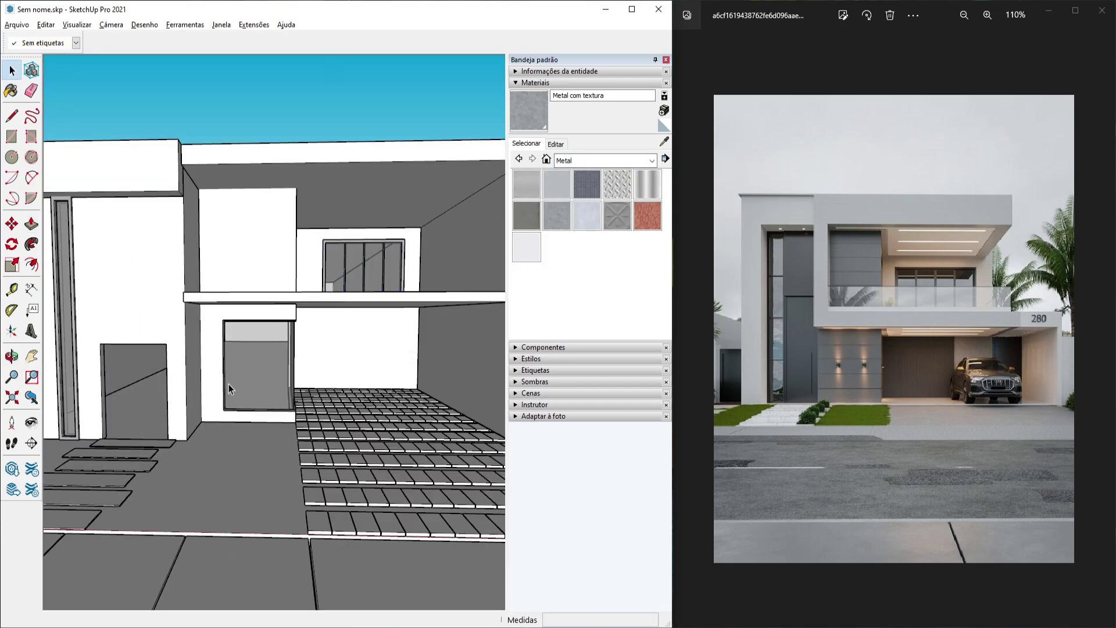
# Draw a narrow rectangle along the front edge of the balcony floor, between its two side walls
pyautogui.scroll(-2, 228, 383)
pyautogui.moveTo(291, 348); pyautogui.dragTo(298, 286, button='middle')
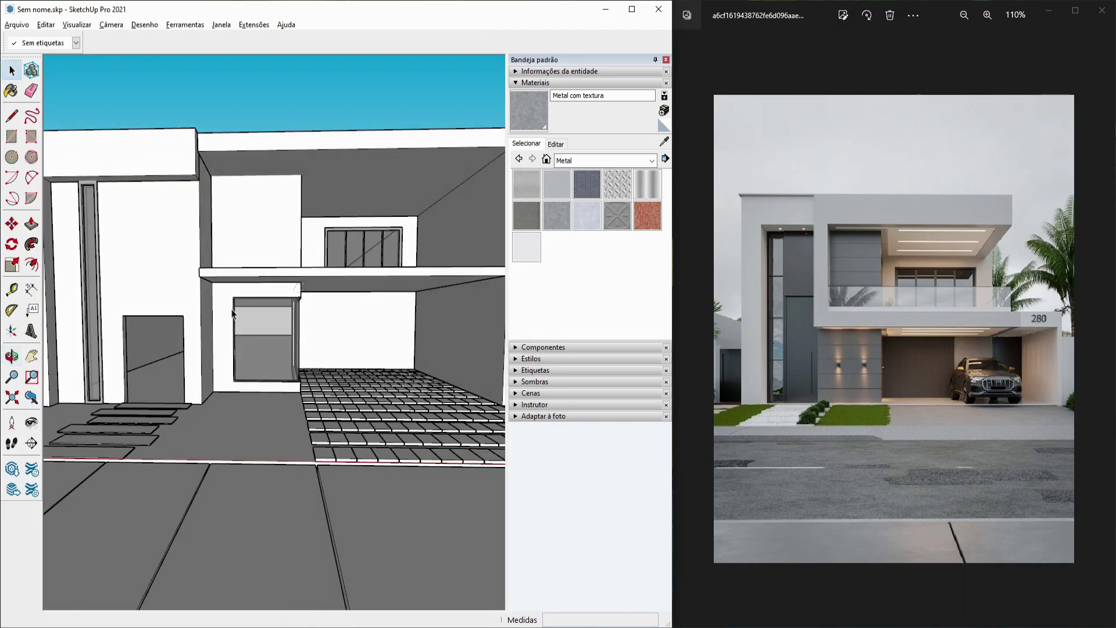
pyautogui.moveTo(276, 250); pyautogui.dragTo(296, 456, button='middle')
pyautogui.scroll(8, 217, 321)
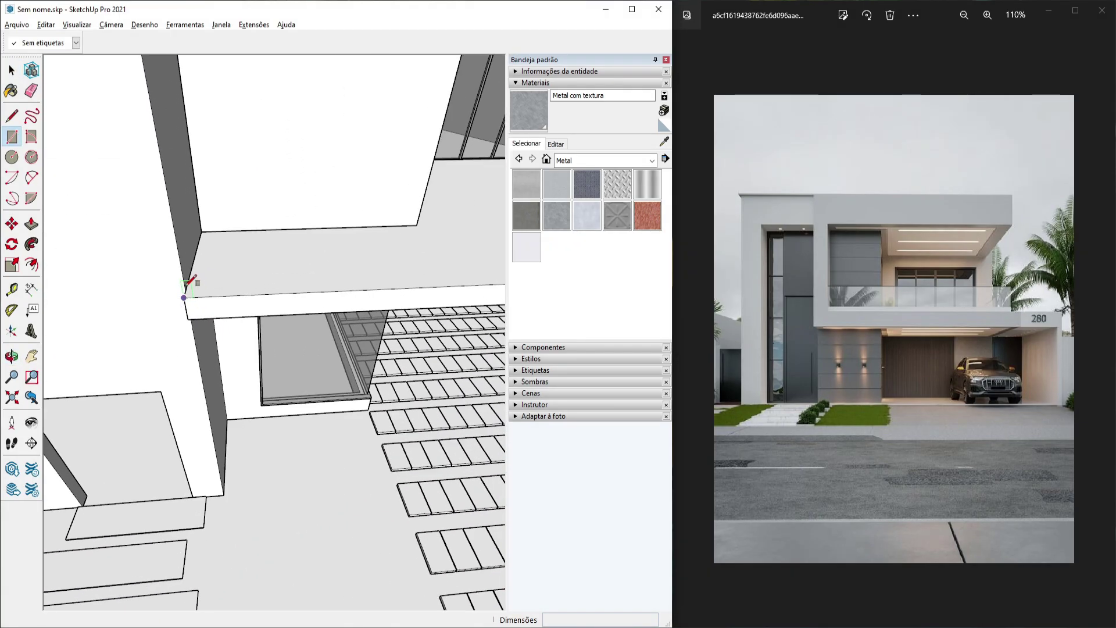
pyautogui.click(184, 291)
pyautogui.scroll(-7, 218, 294)
pyautogui.keyDown('shift'); pyautogui.moveTo(445, 261); pyautogui.dragTo(259, 323, button='middle'); pyautogui.keyUp('shift')
pyautogui.scroll(5, 351, 332)
pyautogui.click(408, 341)
pyautogui.press('space')
# Extrude the narrow strip on the balcony floor's front edge 0,05 m upward as the lower rail
pyautogui.scroll(2, 326, 388)
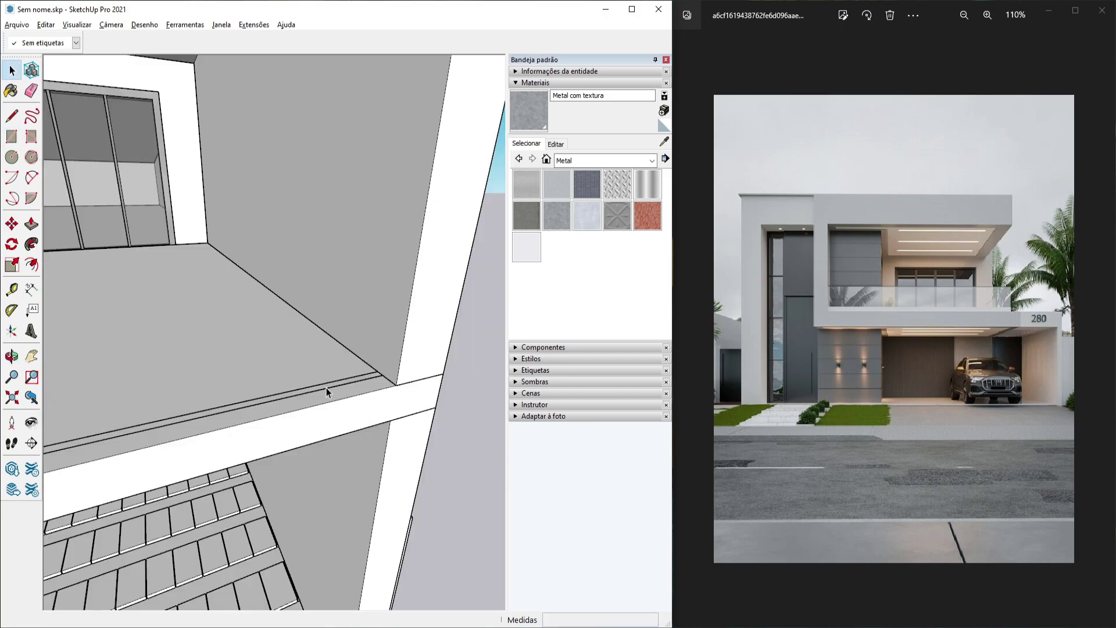
pyautogui.press('p')
pyautogui.click(328, 387)
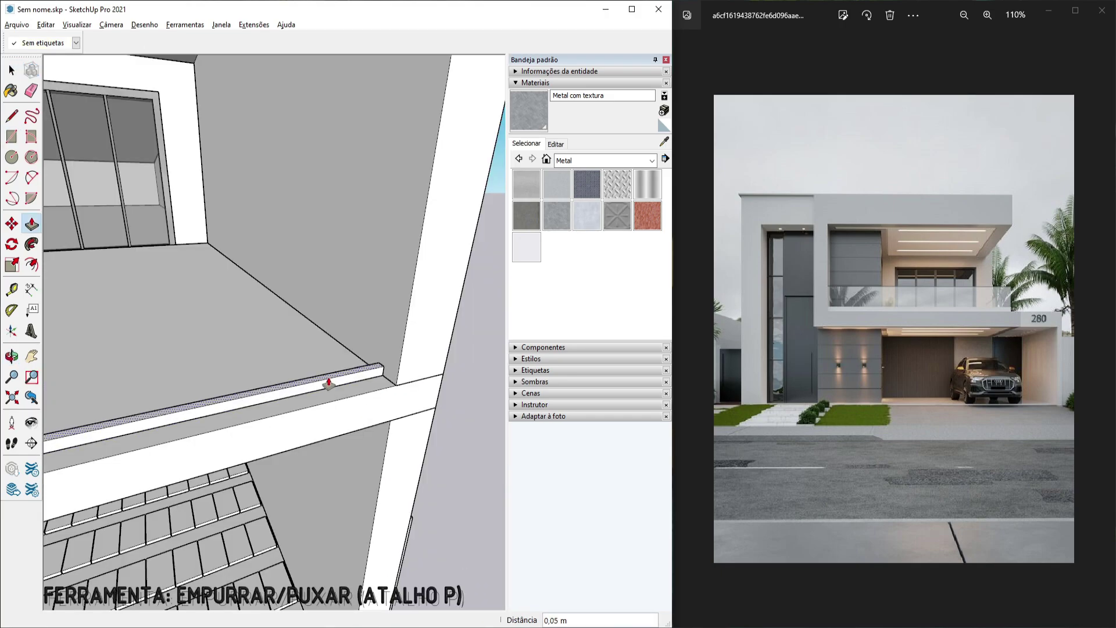
pyautogui.press('space')
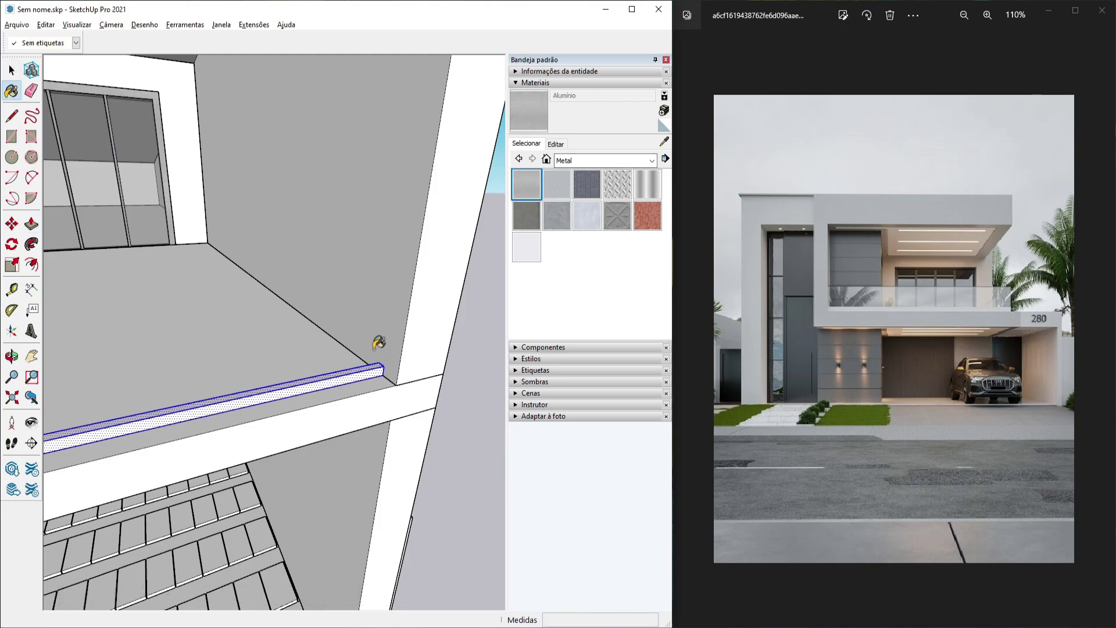
# Paint the lower balcony rail with Alumínio and make it a group
pyautogui.click(353, 370)
pyautogui.press('space')
pyautogui.rightClick(354, 376)
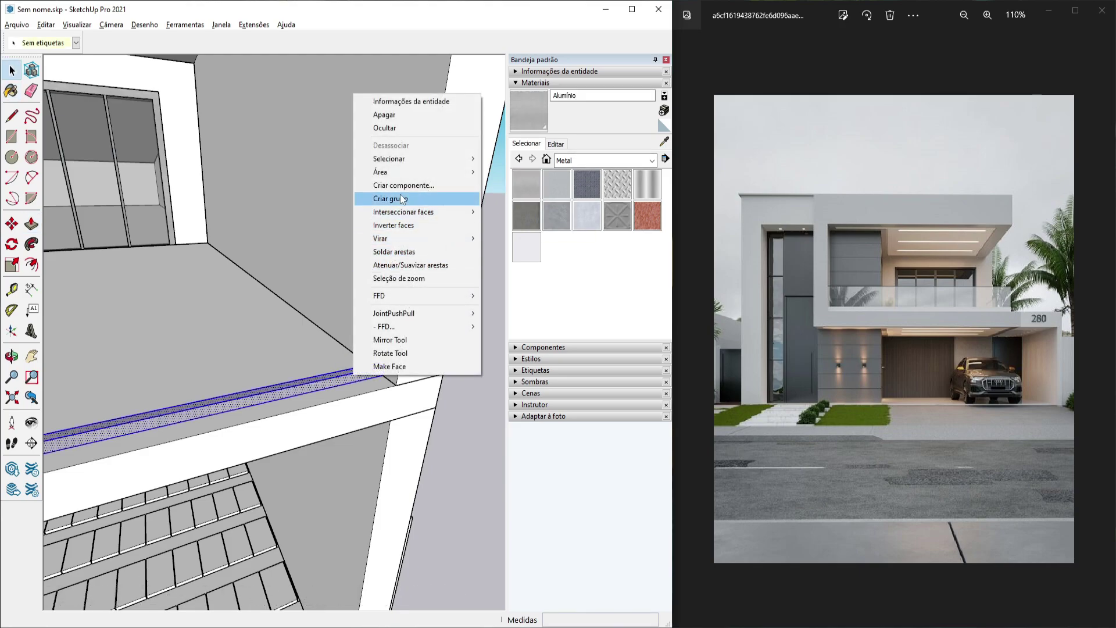
pyautogui.click(391, 198)
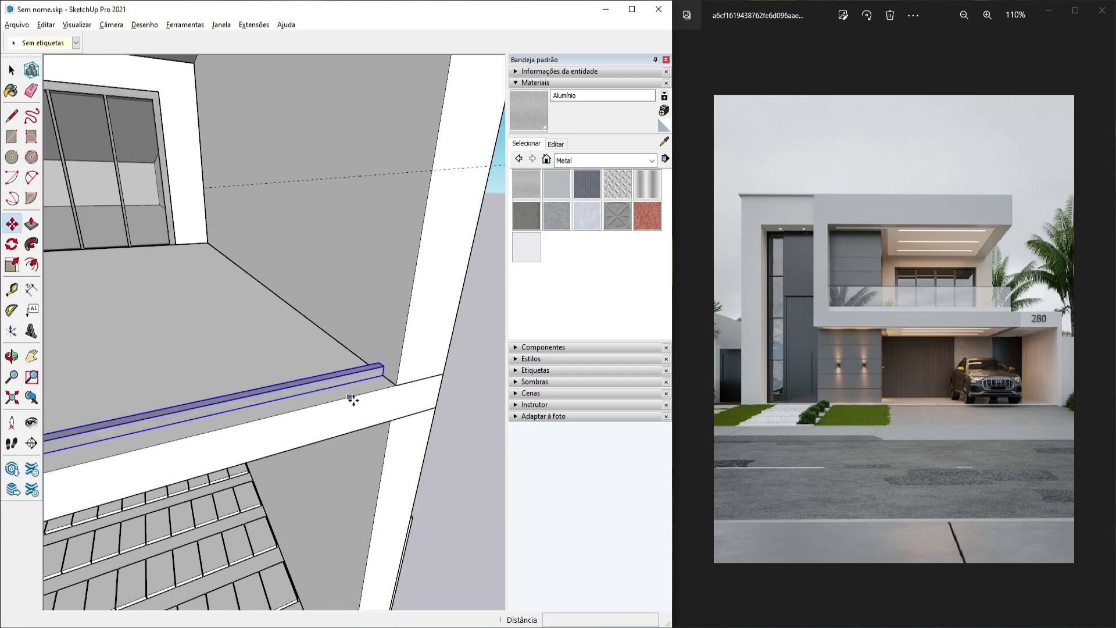
# Copy the balcony rail group about 0,85 m straight up to the guide line as the top rail
pyautogui.click(383, 366)
pyautogui.press('ctrl')
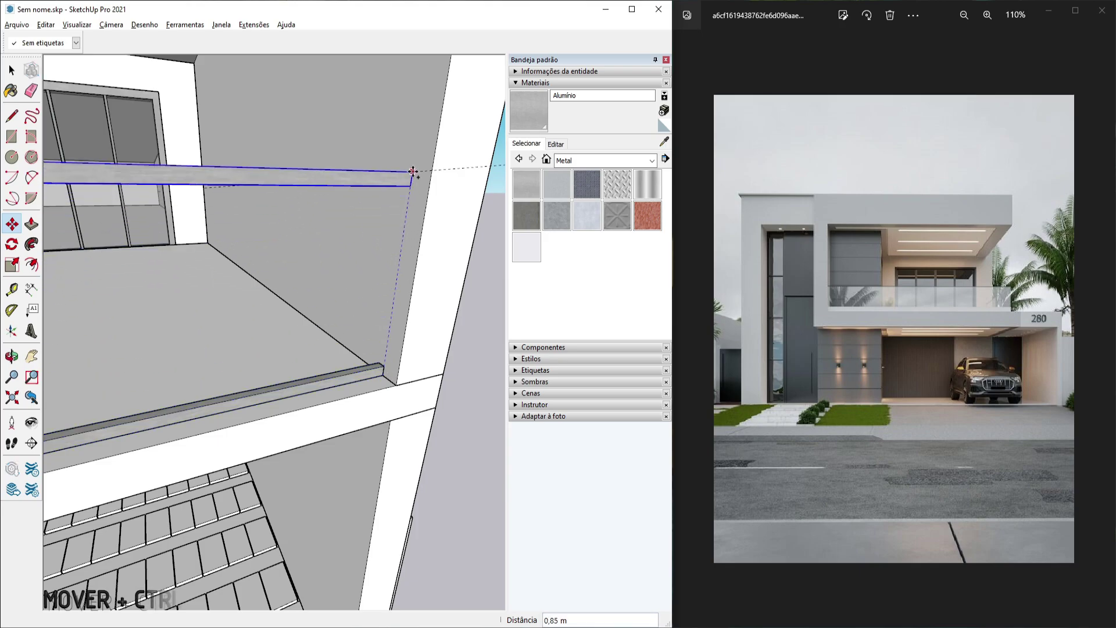
pyautogui.scroll(-1, 392, 215)
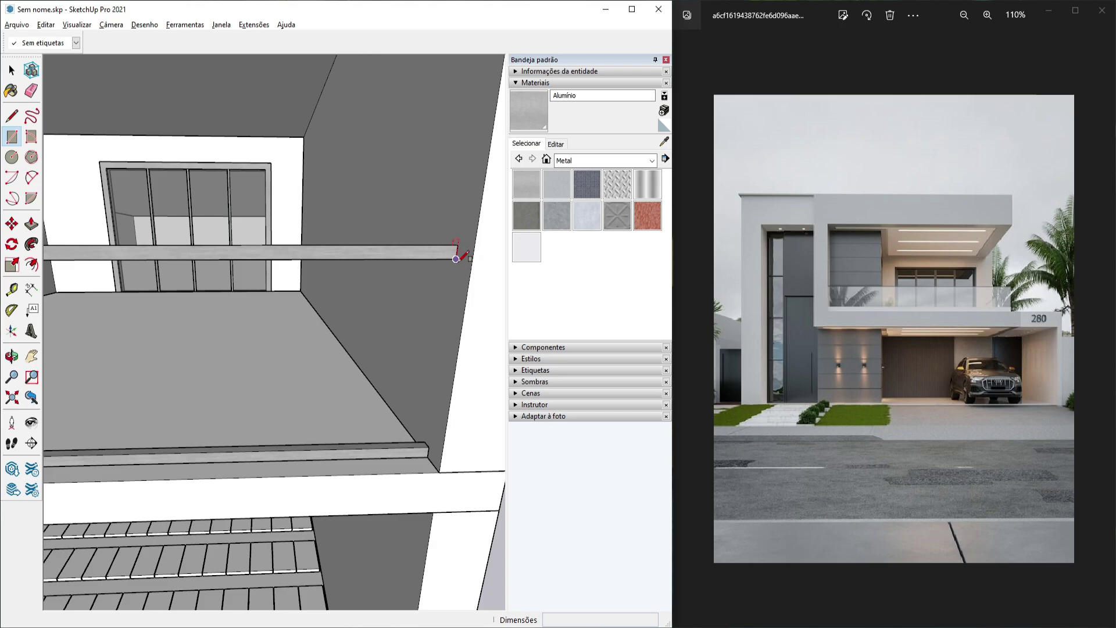
# Draw a rectangular pane between the lower and top balcony rails and extrude it 0,03 m
pyautogui.click(456, 258)
pyautogui.click(215, 451)
pyautogui.press('space')
pyautogui.moveTo(215, 444); pyautogui.dragTo(575, 375, button='middle')
pyautogui.press('p')
pyautogui.moveTo(246, 412); pyautogui.dragTo(325, 401, button='middle')
pyautogui.click(445, 399)
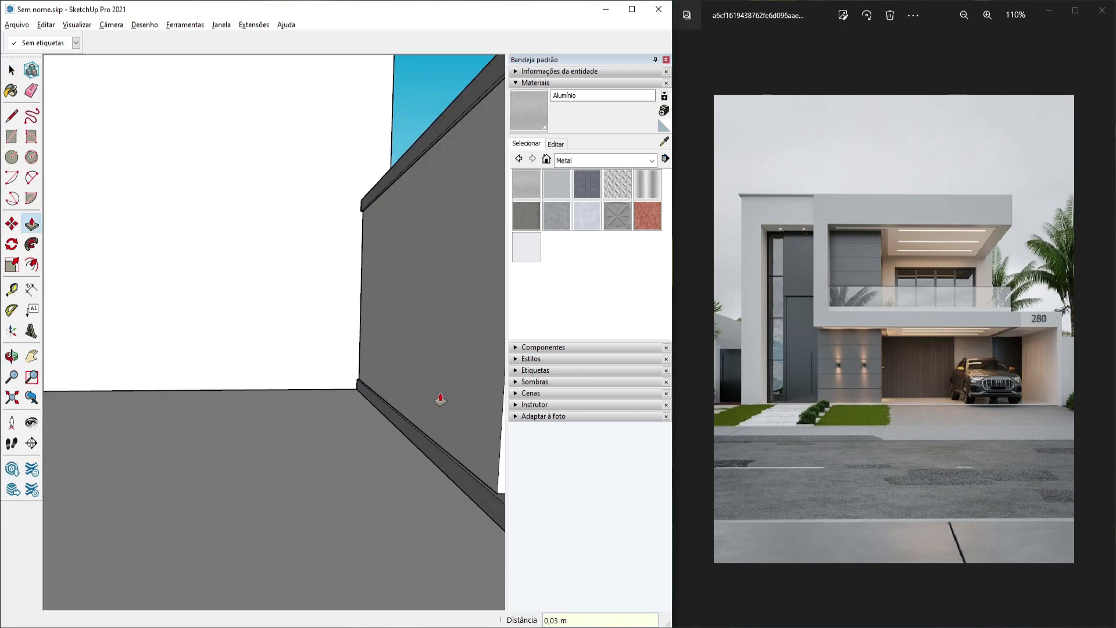
# Select the whole balcony railing pane and paint it with Vidro translúcido cinza from the Vidros e espelhos collection
pyautogui.press('space')
pyautogui.moveTo(441, 396); pyautogui.dragTo(264, 437, button='middle')
pyautogui.click(264, 437)
pyautogui.click(604, 160)
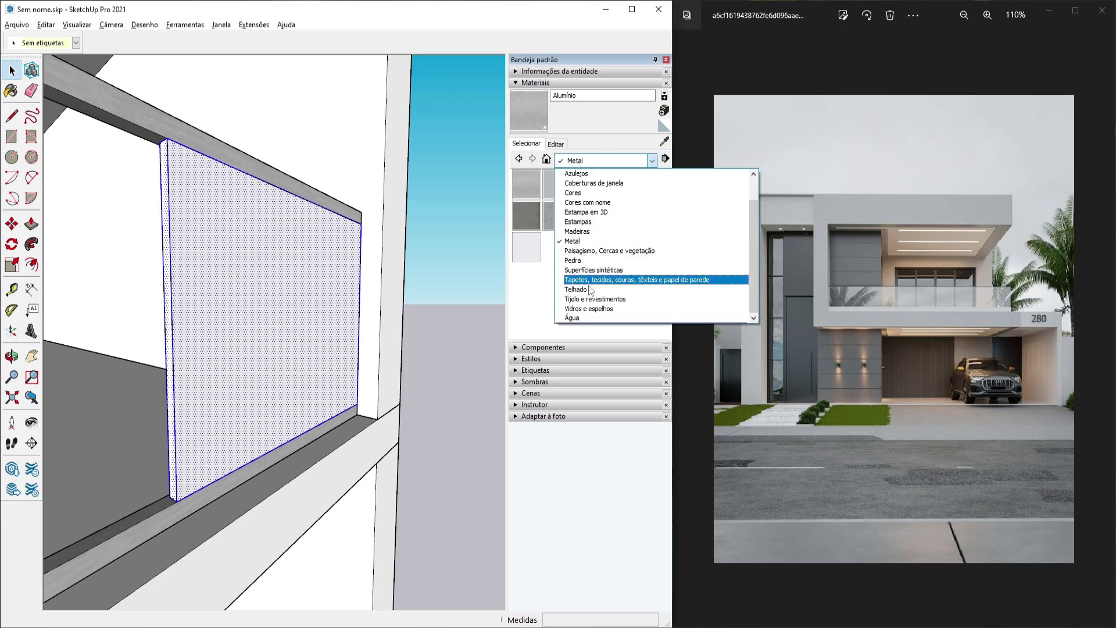
pyautogui.click(668, 277)
pyautogui.click(556, 215)
pyautogui.click(250, 273)
# Make the glass pane of the balcony railing a group
pyautogui.moveTo(250, 273); pyautogui.dragTo(300, 232, button='middle')
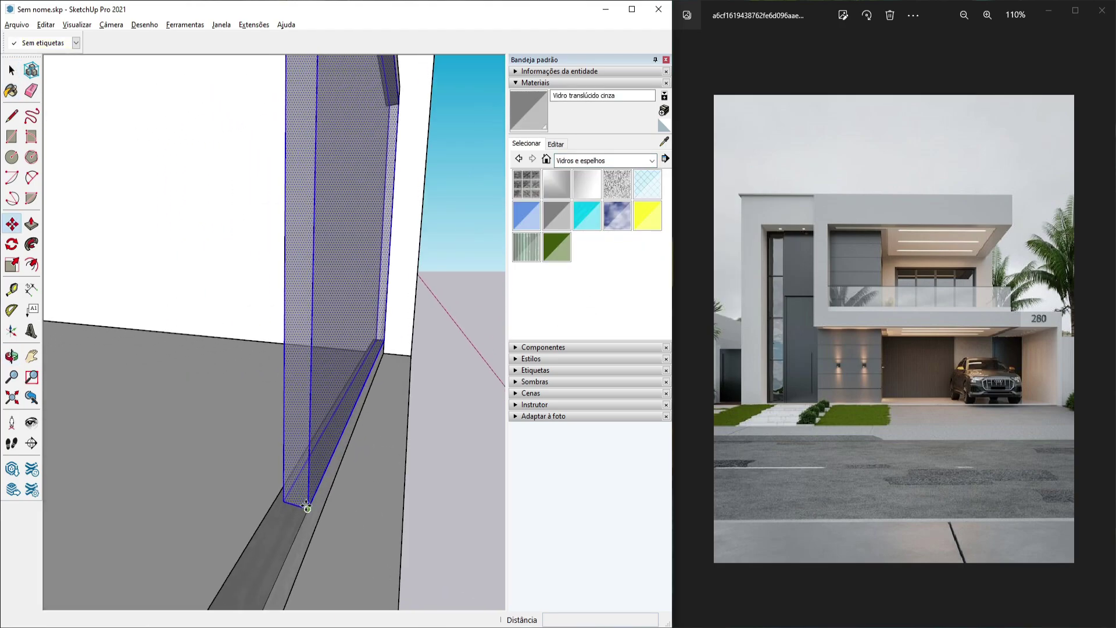
pyautogui.press('space')
pyautogui.rightClick(299, 172)
pyautogui.click(337, 276)
# Move the balcony railing's glass pane sideways to sit in line with the lower and upper rails
pyautogui.moveTo(325, 361); pyautogui.dragTo(186, 424, button='middle')
pyautogui.press('m')
pyautogui.scroll(2, 366, 359)
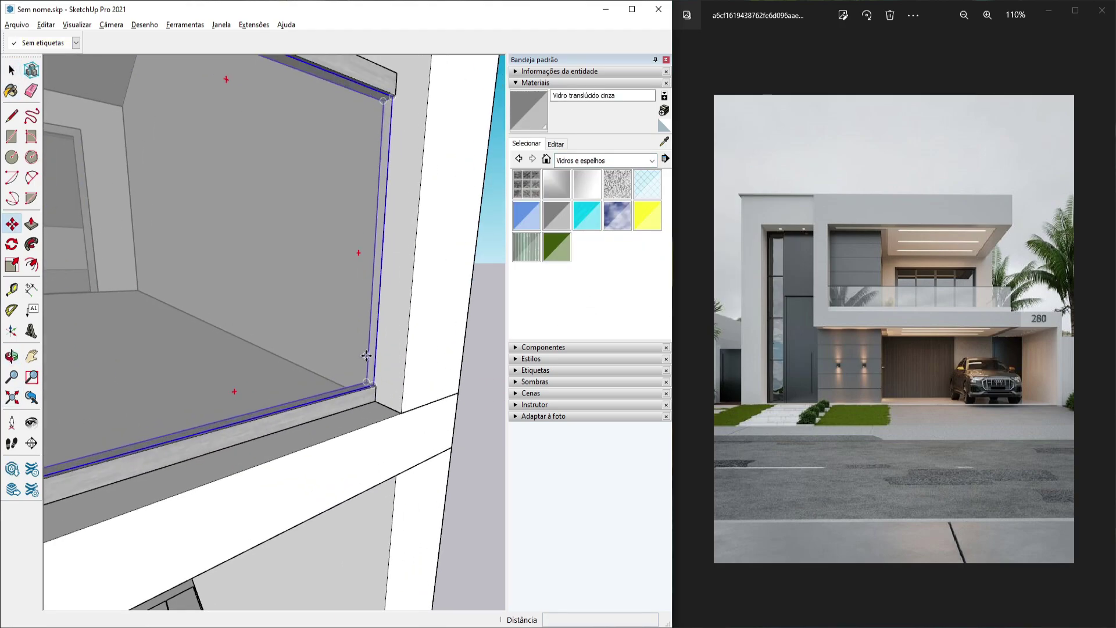
pyautogui.moveTo(366, 359); pyautogui.dragTo(227, 420, button='middle')
pyautogui.scroll(3, 361, 407)
pyautogui.click(375, 399)
pyautogui.click(344, 434)
pyautogui.press('space')
pyautogui.scroll(-3, 368, 412)
pyautogui.press('m')
pyautogui.scroll(3, 455, 401)
pyautogui.press('space')
pyautogui.scroll(-5, 447, 401)
pyautogui.moveTo(262, 372); pyautogui.dragTo(336, 295, button='middle')
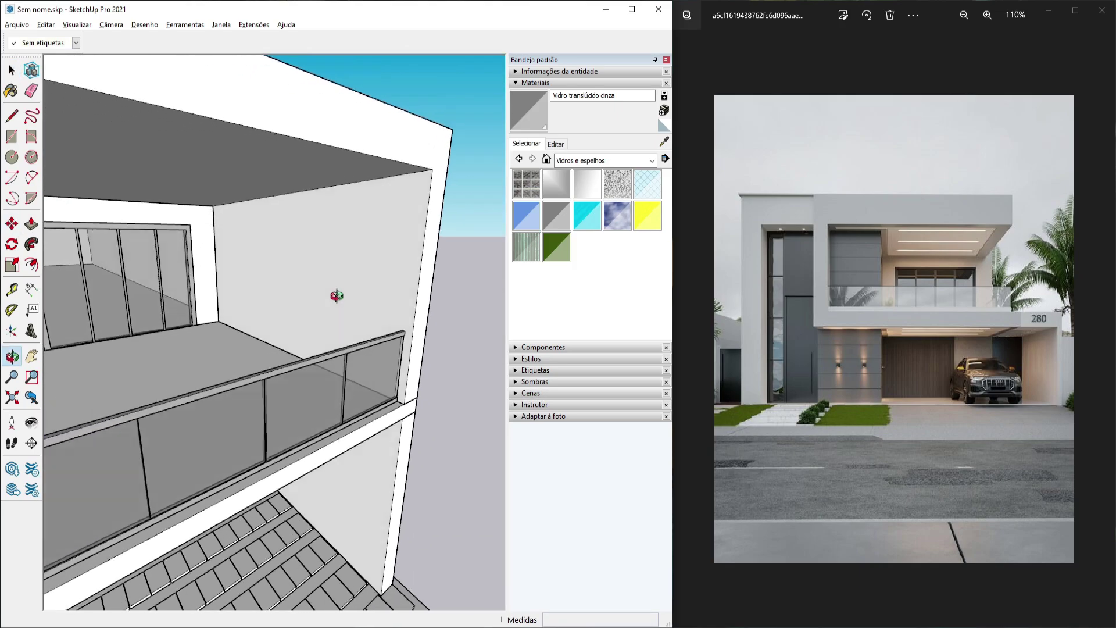
# Open the wall group and draw a rectangle about 4,06 m by 2,23 m on the balcony's inner side wall
pyautogui.doubleClick(251, 295)
pyautogui.click(251, 297)
pyautogui.press('r')
pyautogui.moveTo(231, 310); pyautogui.dragTo(180, 341, button='middle')
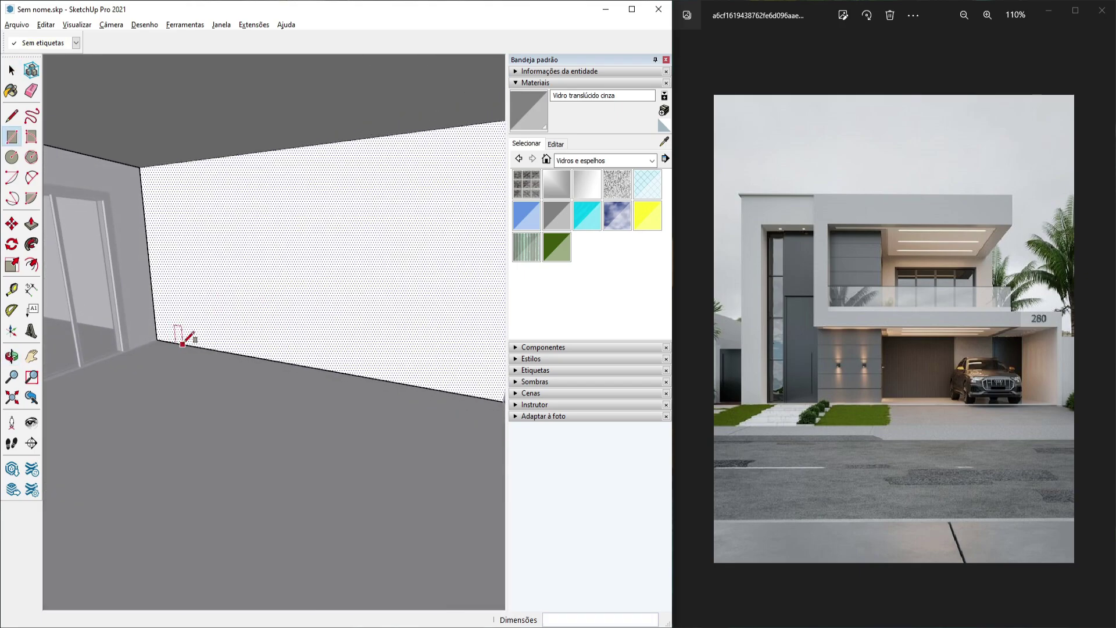
pyautogui.click(183, 343)
pyautogui.scroll(-3, 183, 343)
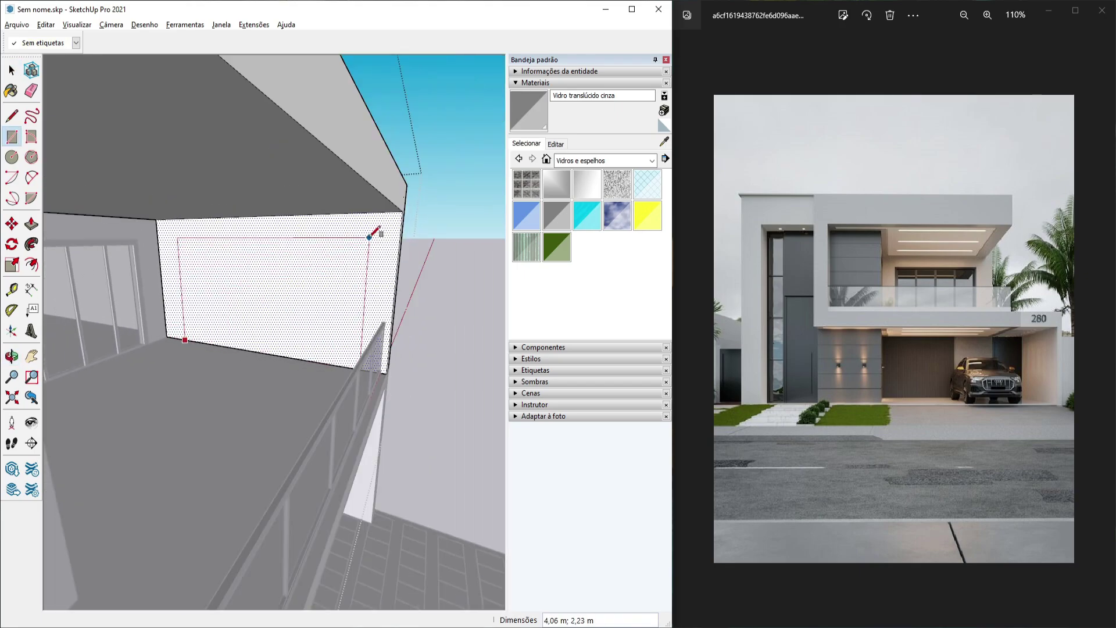
pyautogui.click(181, 309)
# Push the rectangle through the balcony's side wall to cut an opening, and close the wall group
pyautogui.press('space')
pyautogui.click(272, 295)
pyautogui.press('p')
pyautogui.click(279, 294)
pyautogui.moveTo(347, 288); pyautogui.dragTo(252, 372, button='middle')
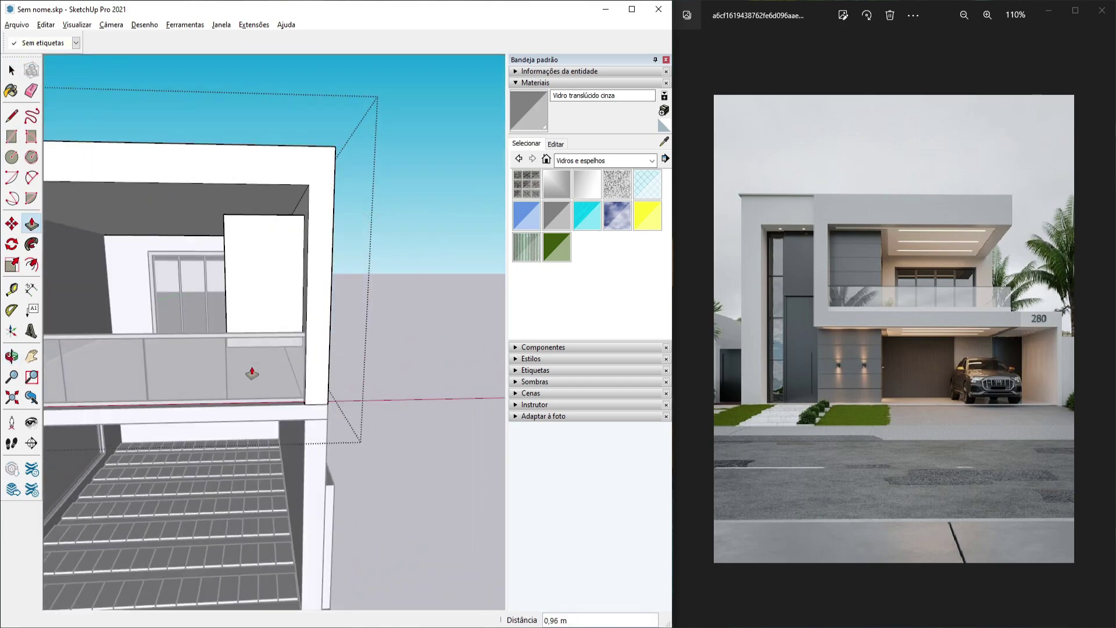
pyautogui.click(327, 406)
pyautogui.moveTo(327, 407); pyautogui.dragTo(375, 319, button='middle')
pyautogui.press('space')
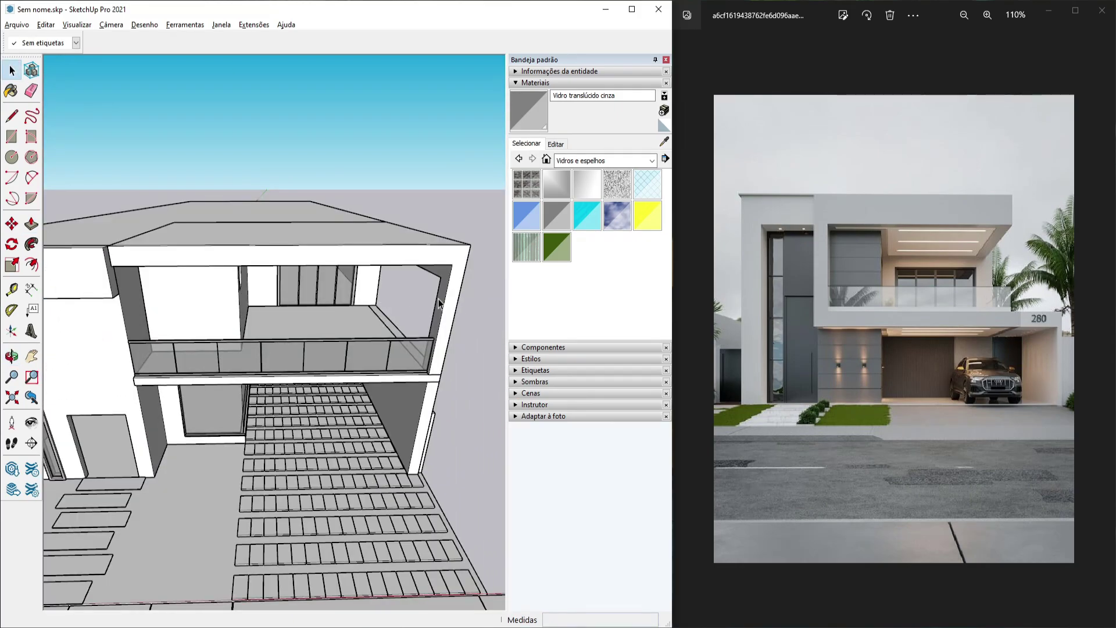
# Select the front balcony railing pieces nearest the side wall and copy them beside the original
pyautogui.scroll(-5, 406, 322)
pyautogui.scroll(4, 382, 341)
pyautogui.click(381, 341)
pyautogui.scroll(3, 349, 343)
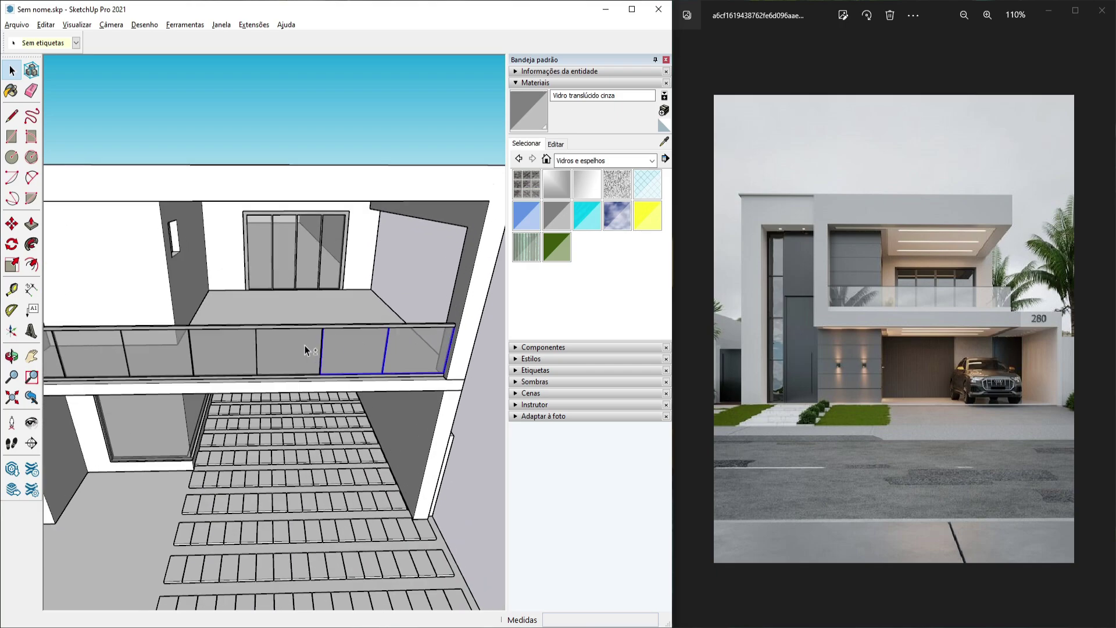
pyautogui.keyDown('shift'); pyautogui.click(305, 349); pyautogui.keyUp('shift')
pyautogui.keyDown('shift'); pyautogui.moveTo(159, 351); pyautogui.dragTo(227, 407, button='middle'); pyautogui.keyUp('shift')
pyautogui.press('m')
pyautogui.click(284, 349)
pyautogui.click(342, 367)
# Rotate the copied railing in line with the side wall and move it into the side opening
pyautogui.scroll(5, 361, 356)
pyautogui.press('q')
pyautogui.click(365, 359)
pyautogui.click(378, 353)
pyautogui.press('m')
pyautogui.click(200, 416)
pyautogui.click(283, 380)
# Draw a 0,10 m wide vertical strip from ceiling to floor at the inner corner of the garage's back wall
pyautogui.scroll(5, 109, 364)
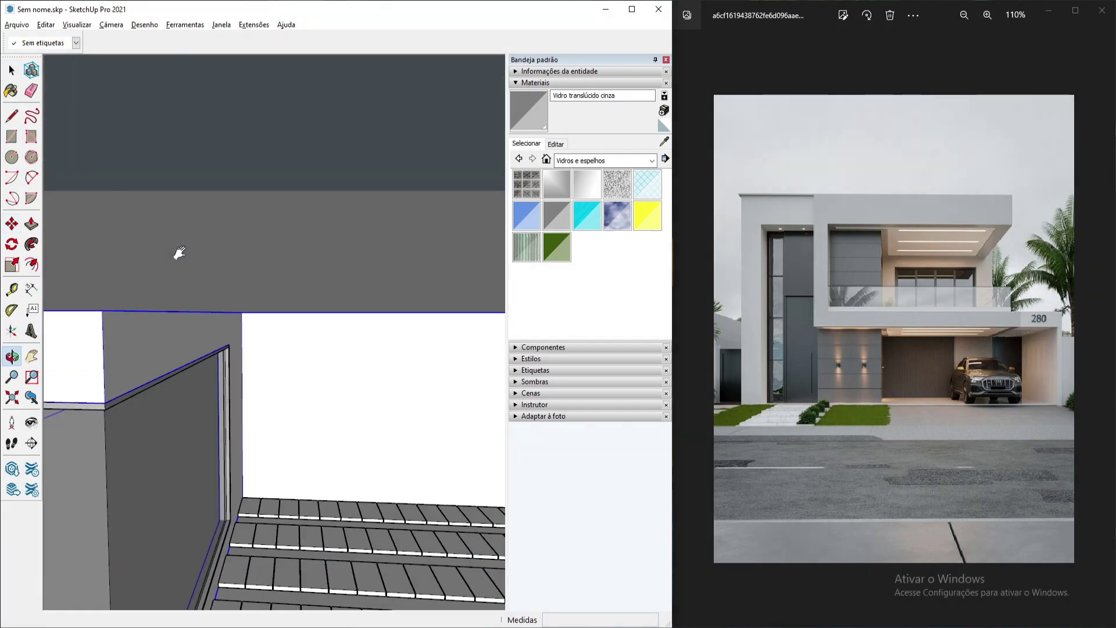
pyautogui.keyDown('shift'); pyautogui.moveTo(179, 252); pyautogui.dragTo(211, 316, button='middle'); pyautogui.keyUp('shift')
pyautogui.press('r')
pyautogui.scroll(3, 201, 314)
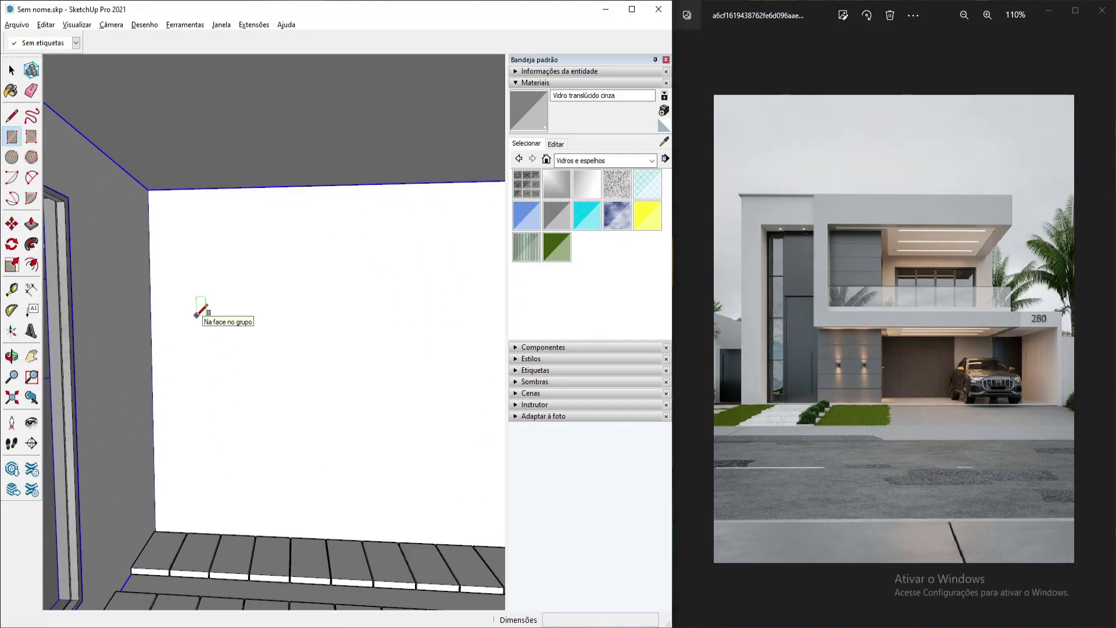
pyautogui.click(149, 188)
pyautogui.scroll(3, 175, 532)
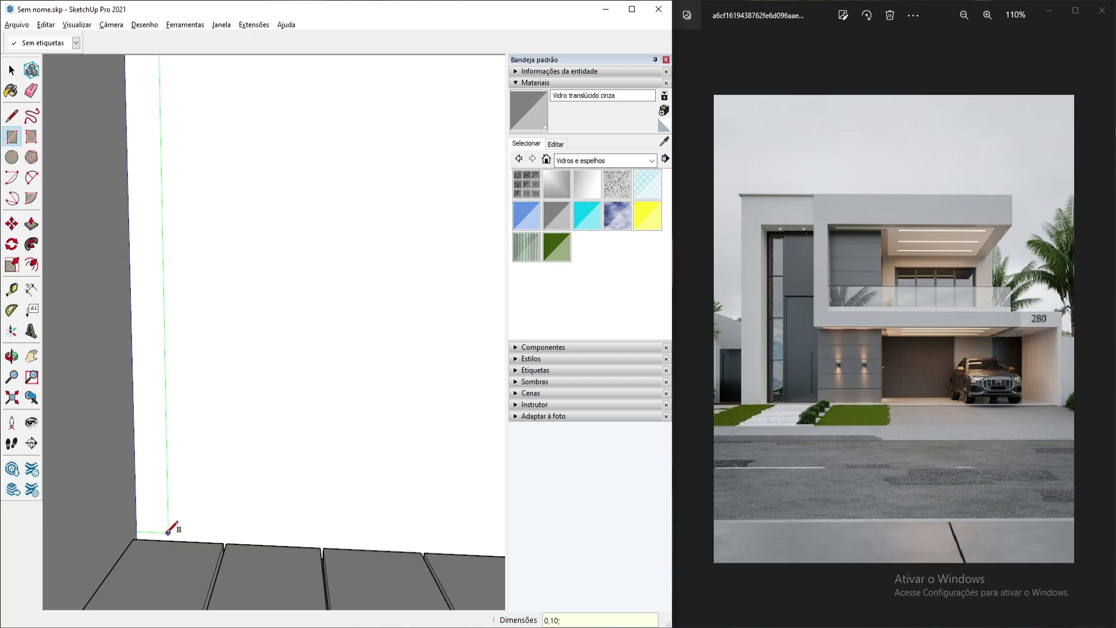
pyautogui.moveTo(167, 538); pyautogui.dragTo(152, 507, button='middle')
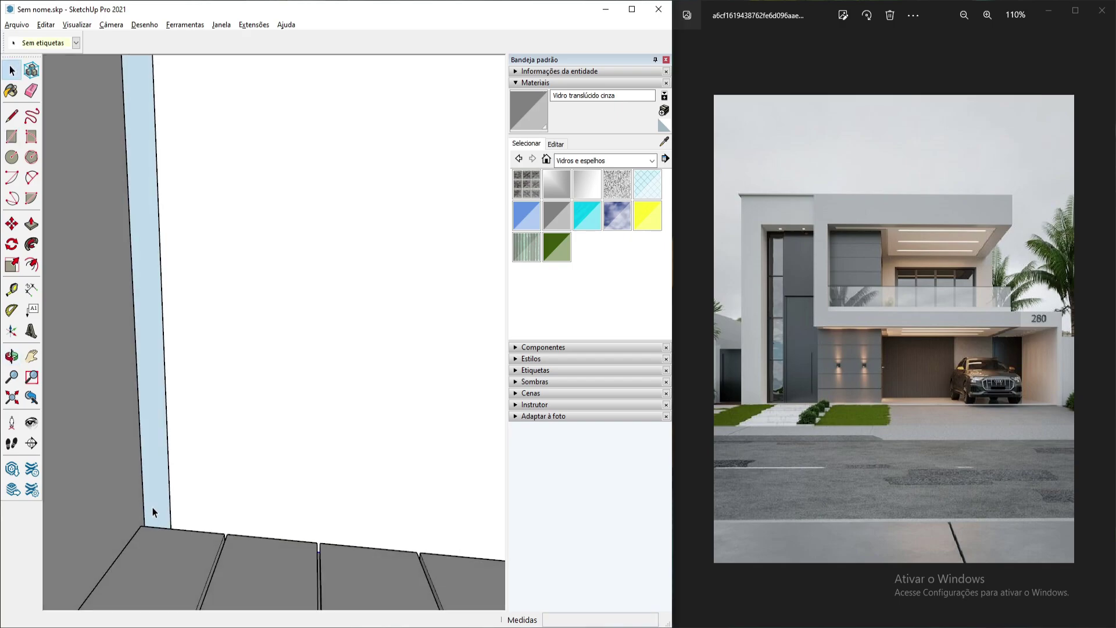
# Extrude the strip on the garage's back wall into a slat and make it a component
pyautogui.press('p')
pyautogui.click(159, 510)
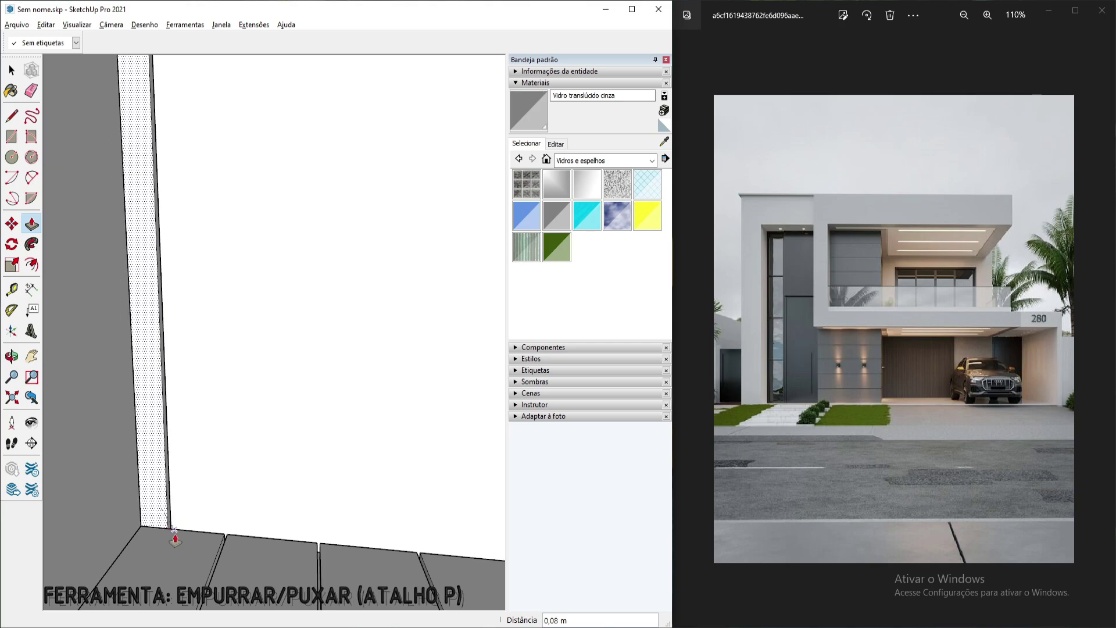
pyautogui.press('space')
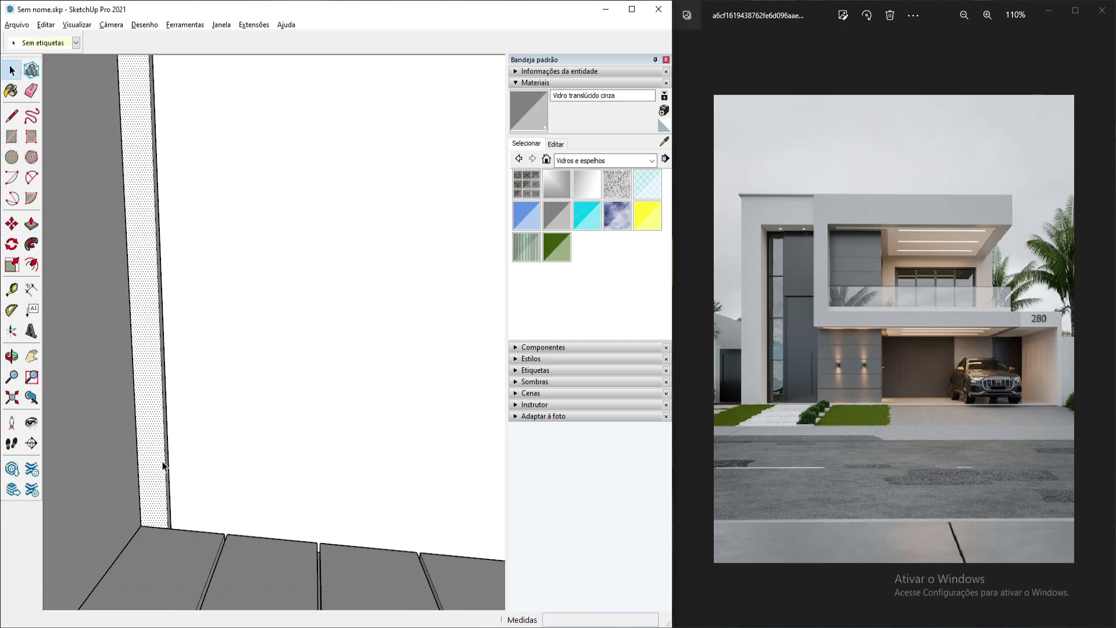
pyautogui.rightClick(164, 461)
pyautogui.click(230, 271)
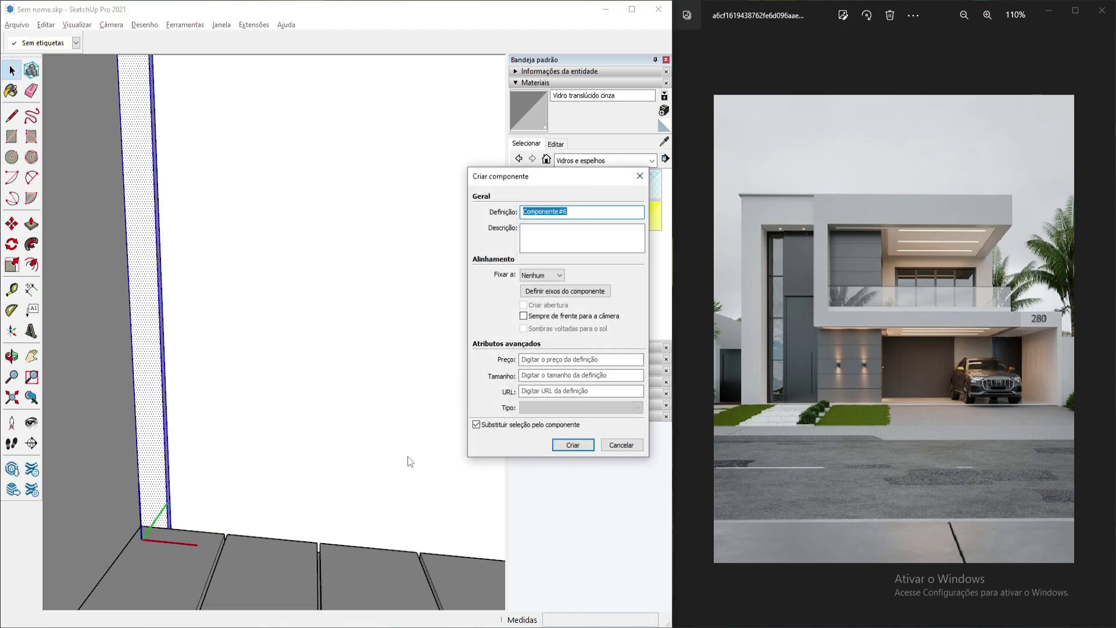
pyautogui.click(560, 446)
# Copy the slat component about 0,13 m along the garage's back wall and repeat it as an x10 array
pyautogui.press('m')
pyautogui.scroll(-3, 220, 383)
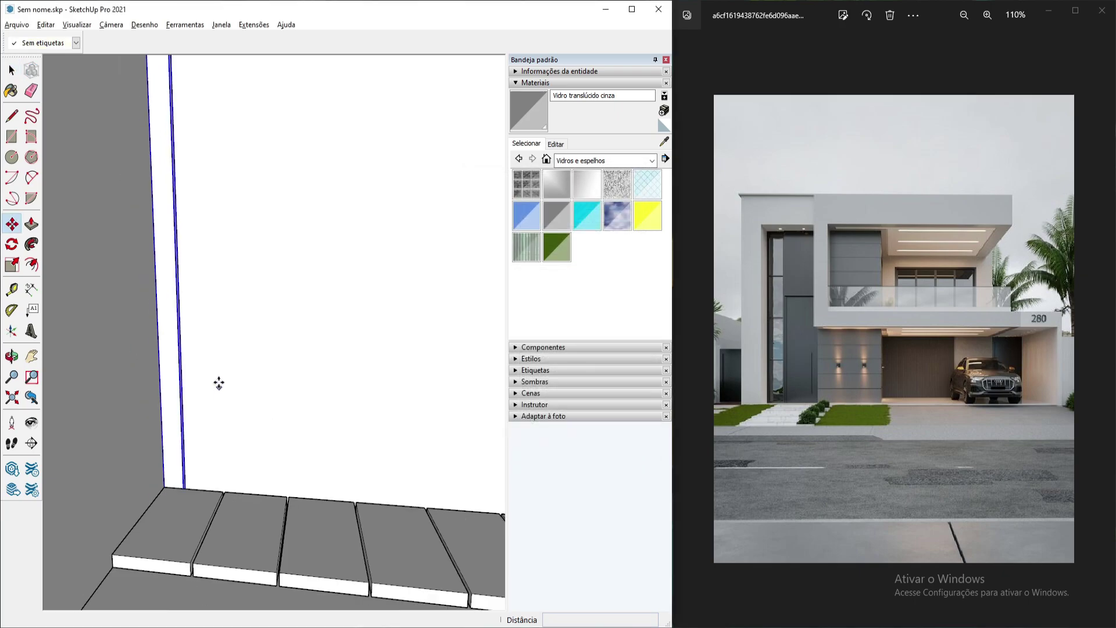
pyautogui.keyDown('shift'); pyautogui.moveTo(239, 229); pyautogui.dragTo(278, 436, button='middle'); pyautogui.keyUp('shift')
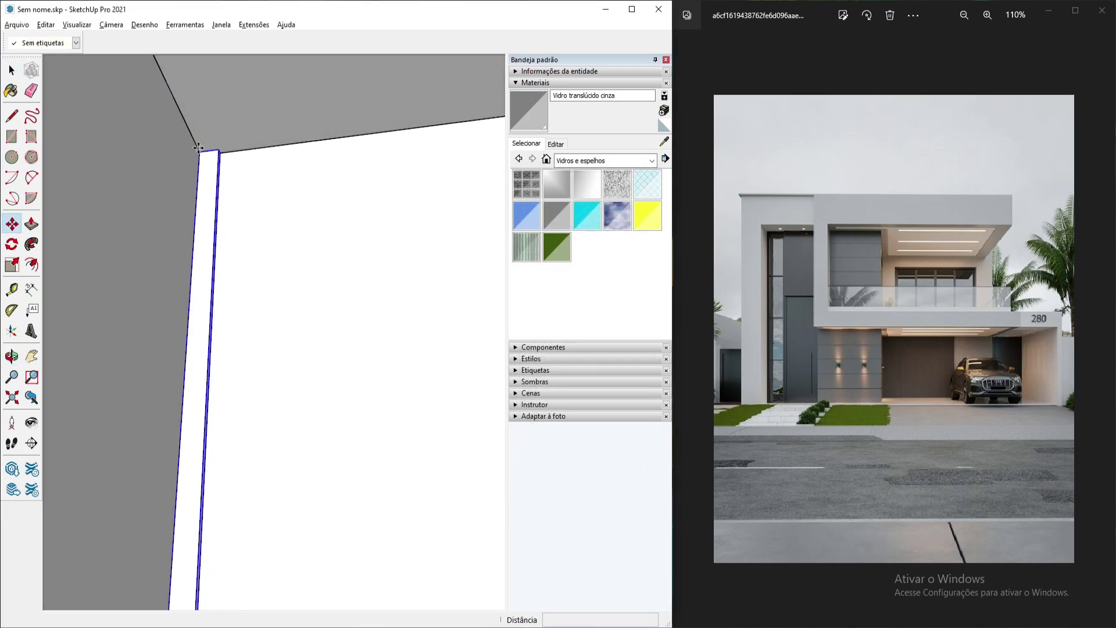
pyautogui.click(198, 147)
pyautogui.press('ctrl')
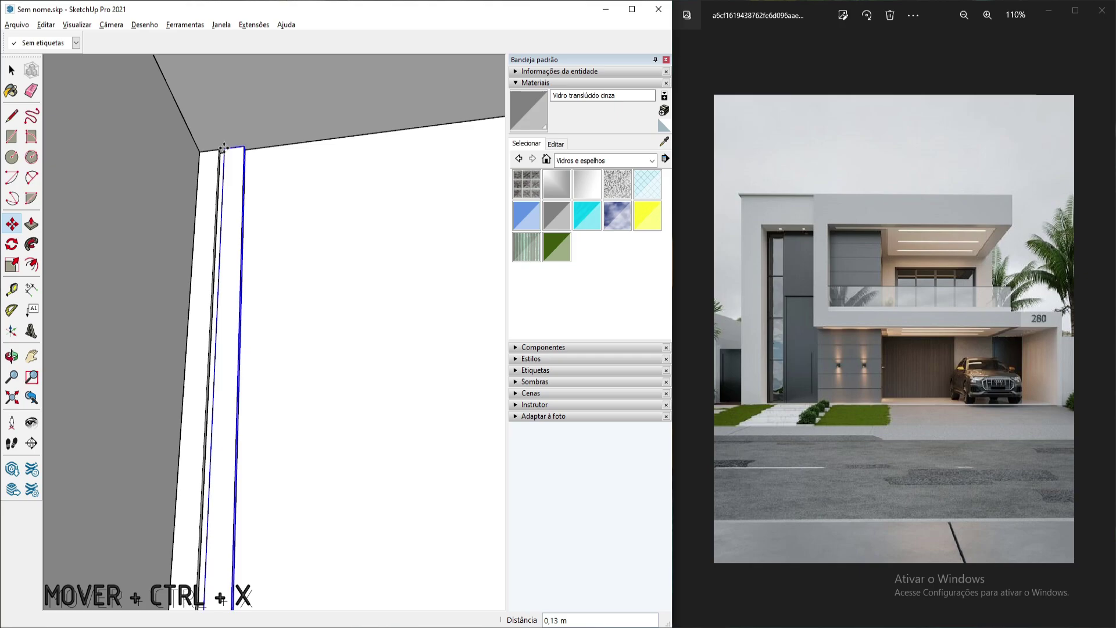
pyautogui.write('x10')
pyautogui.press('Return')
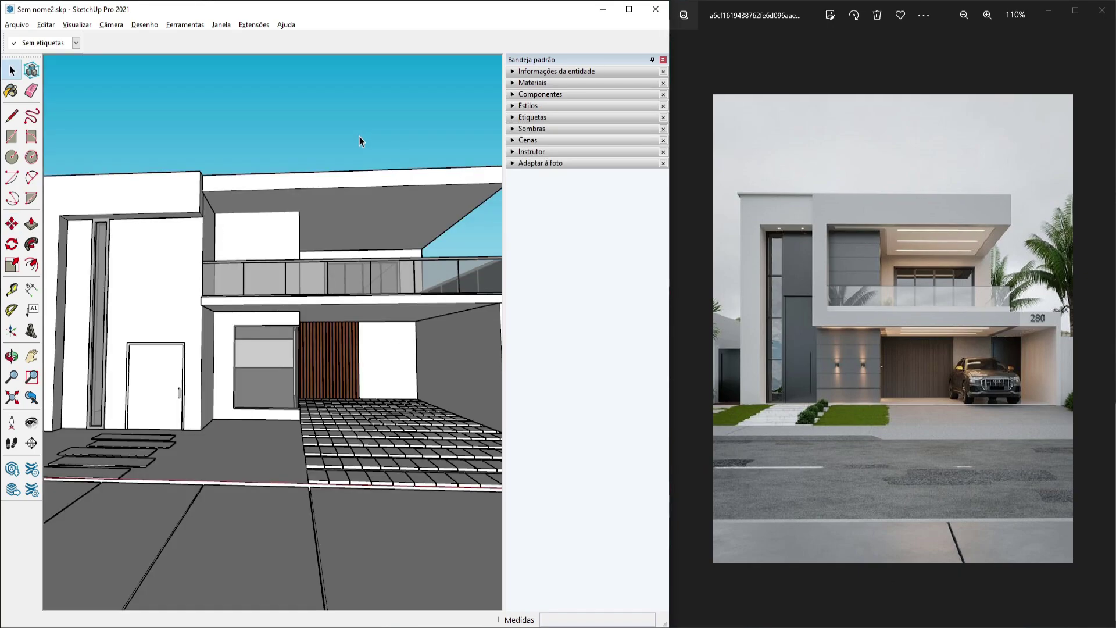
# Search 3D Warehouse for spot and load a round recessed Spot directly into the model
pyautogui.scroll(5, 361, 138)
pyautogui.scroll(3, 362, 138)
pyautogui.moveTo(361, 169); pyautogui.dragTo(368, 317, button='middle')
pyautogui.moveTo(315, 379); pyautogui.dragTo(255, 282, button='middle')
pyautogui.press('space')
pyautogui.scroll(2, 162, 192)
pyautogui.scroll(1, 162, 192)
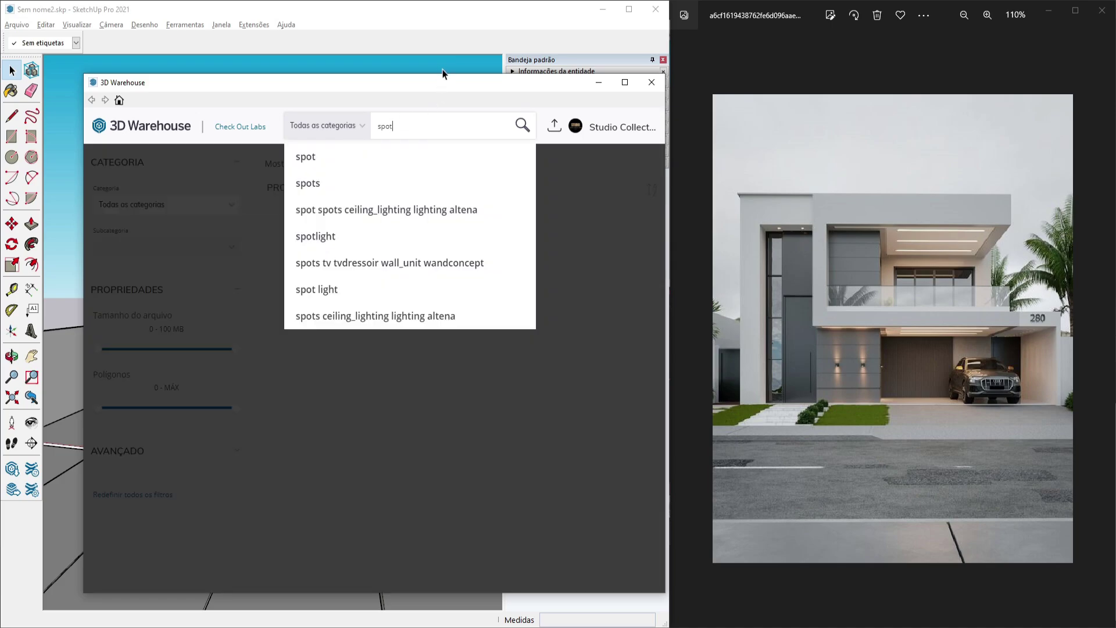
pyautogui.press('Return')
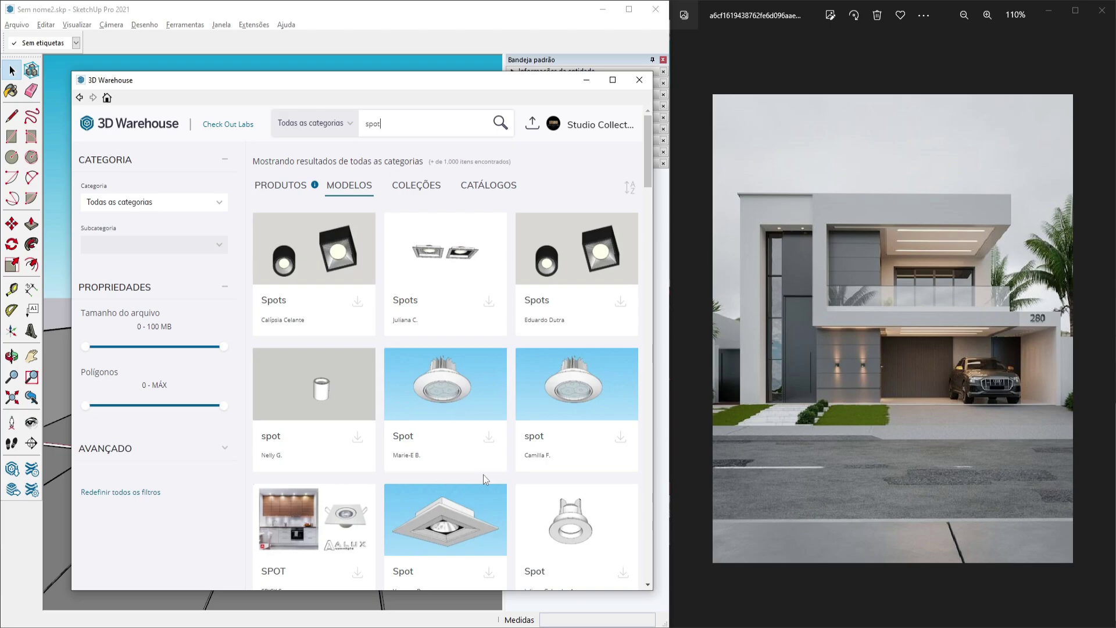
pyautogui.scroll(-1, 483, 474)
pyautogui.click(488, 377)
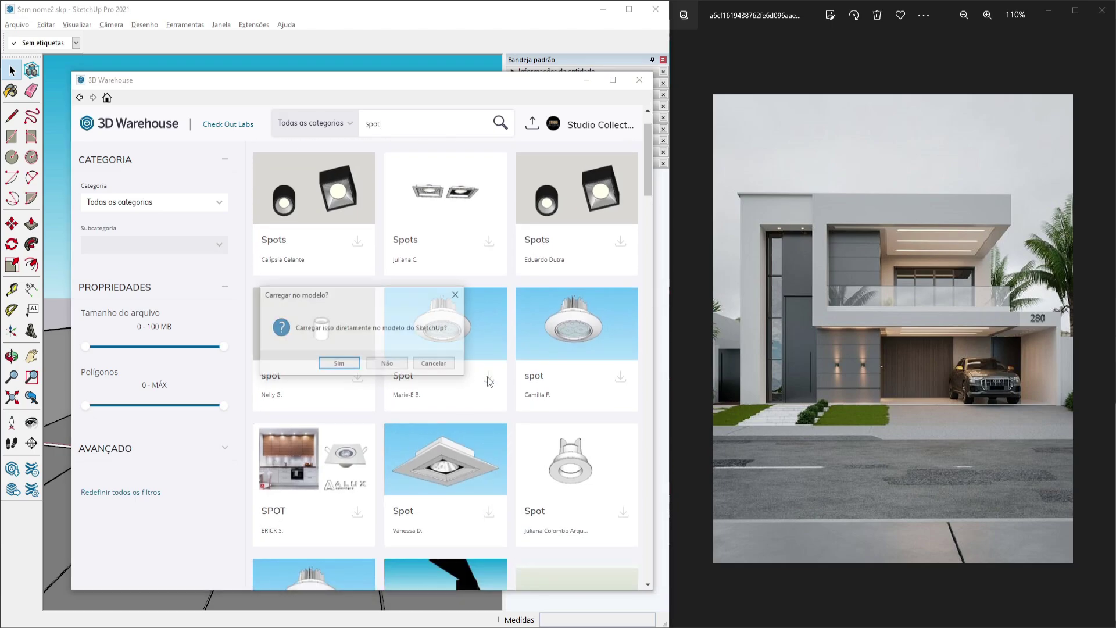
pyautogui.click(342, 364)
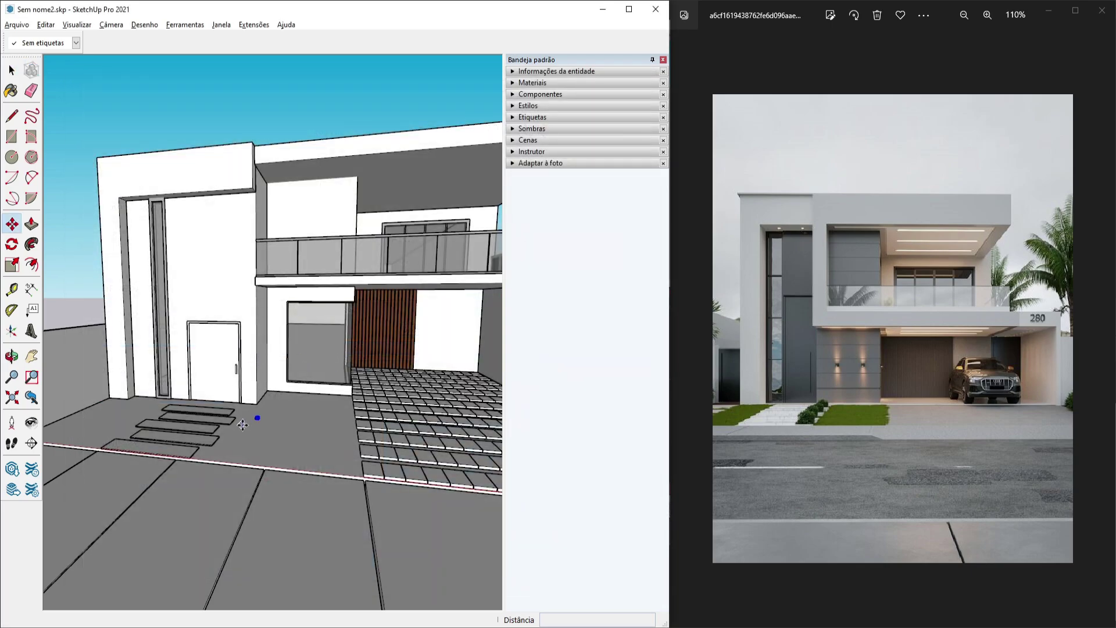
# Move the spotlight up into the soffit of the tall entrance frame and copy it into a row of three
pyautogui.scroll(8, 242, 425)
pyautogui.click(288, 414)
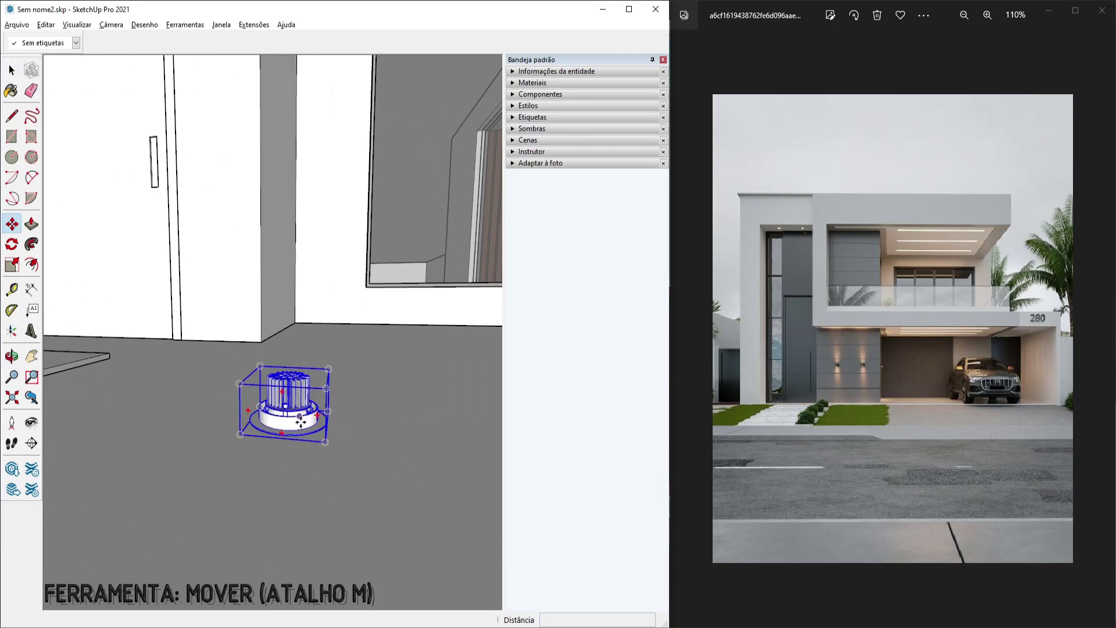
pyautogui.scroll(-8, 301, 421)
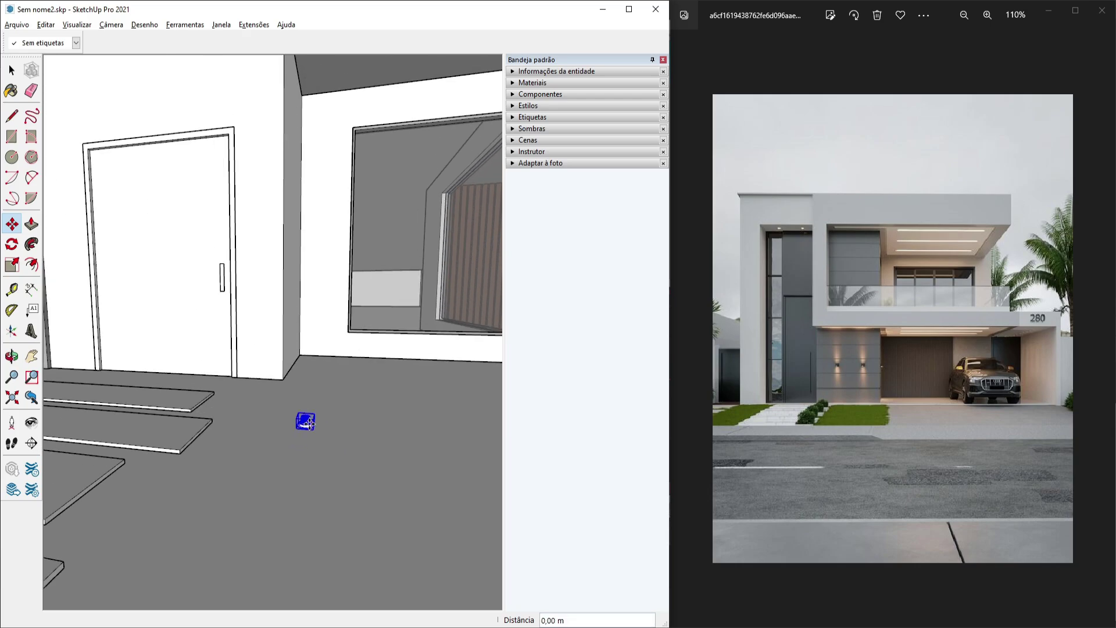
pyautogui.scroll(-6, 308, 422)
pyautogui.moveTo(240, 264); pyautogui.dragTo(291, 277, button='middle')
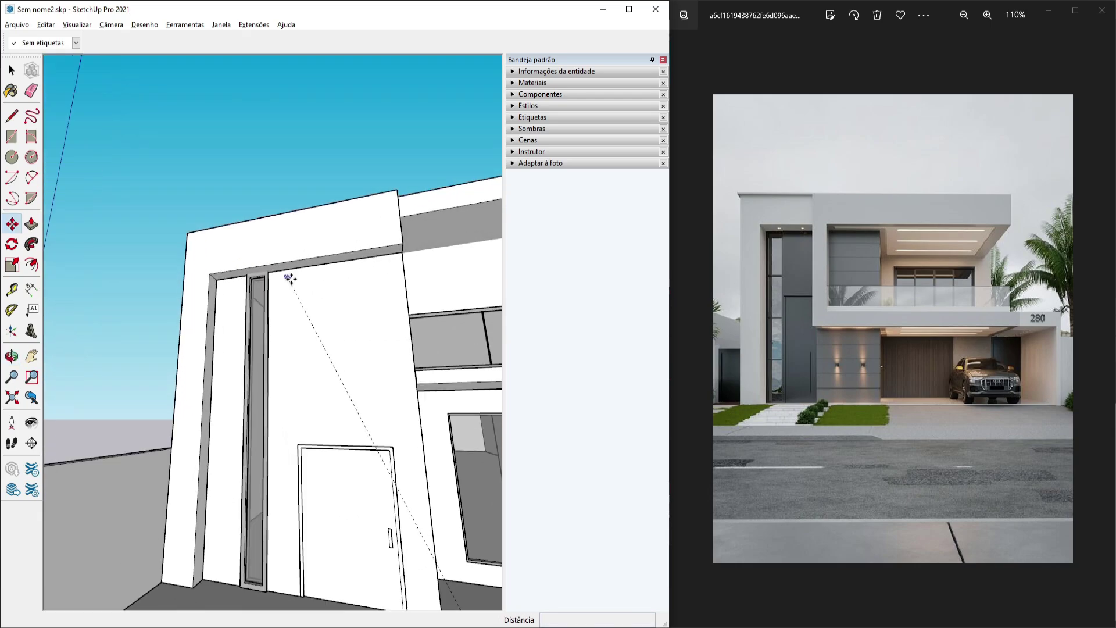
pyautogui.scroll(8, 290, 277)
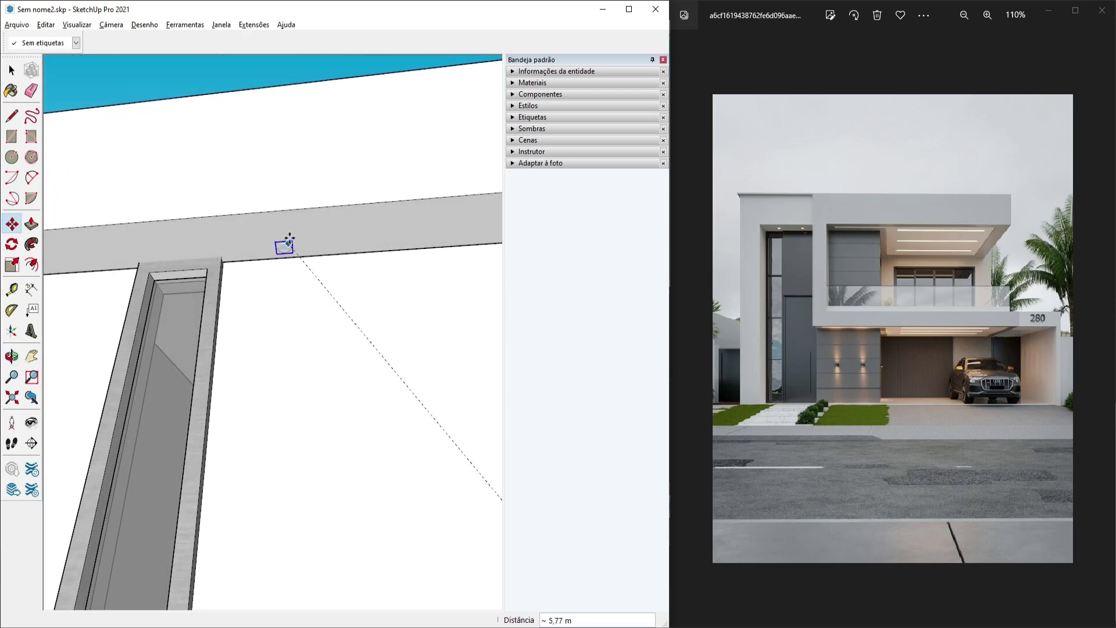
pyautogui.scroll(3, 293, 254)
pyautogui.scroll(3, 288, 257)
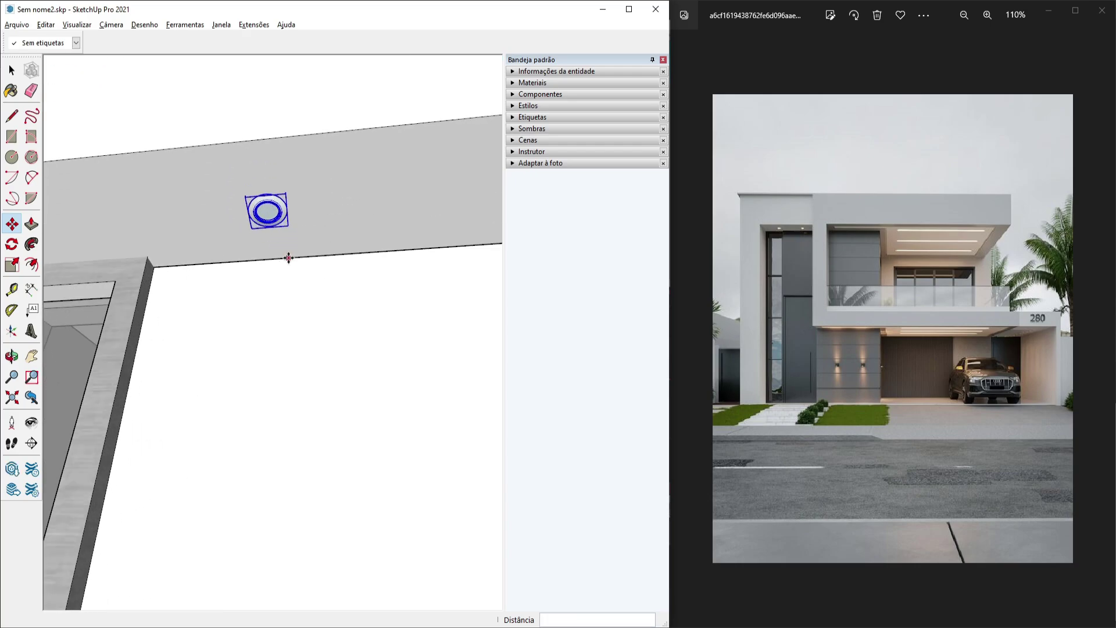
pyautogui.scroll(-3, 289, 278)
pyautogui.scroll(-6, 289, 278)
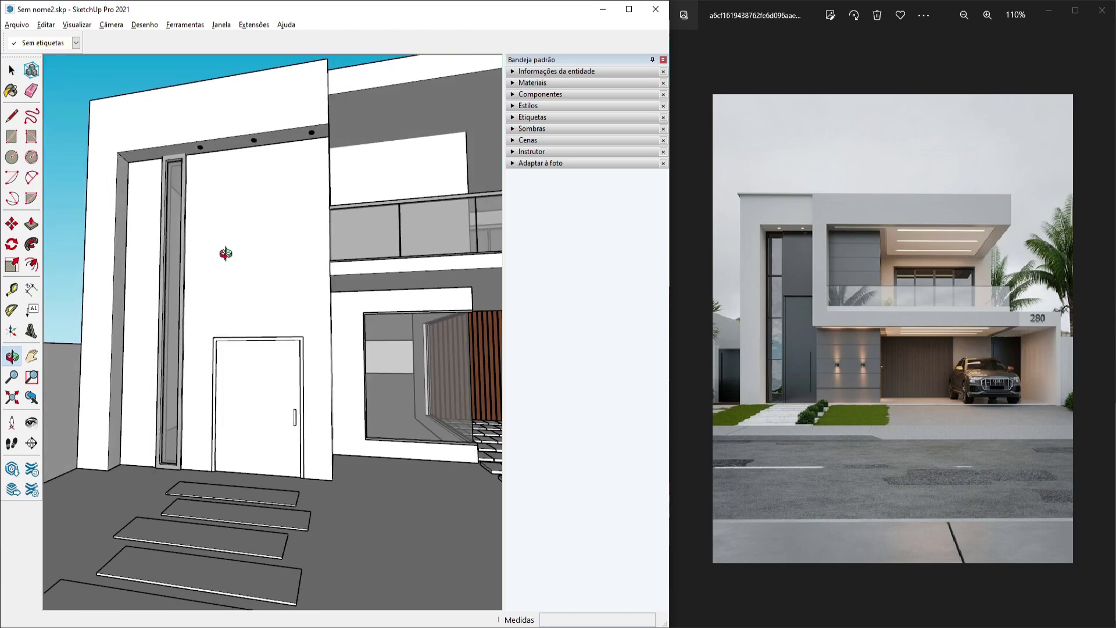
pyautogui.moveTo(226, 253); pyautogui.dragTo(242, 331)
pyautogui.press('space')
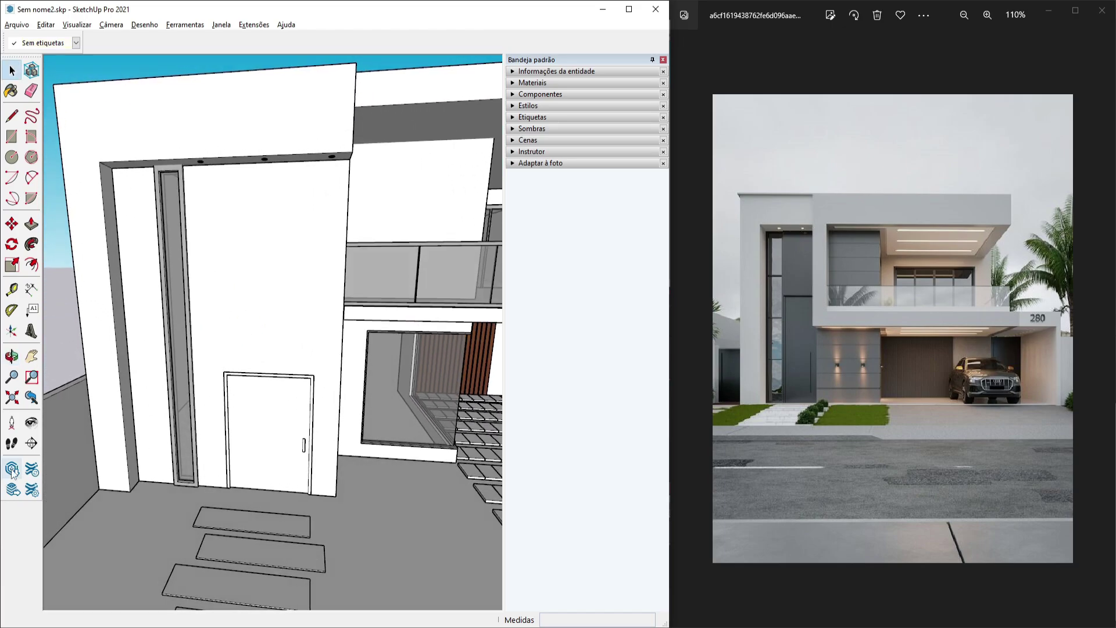
# Search 3D Warehouse for arandela, load ARANDELA BOX into the model and place it on the ground near the entrance
pyautogui.click(11, 468)
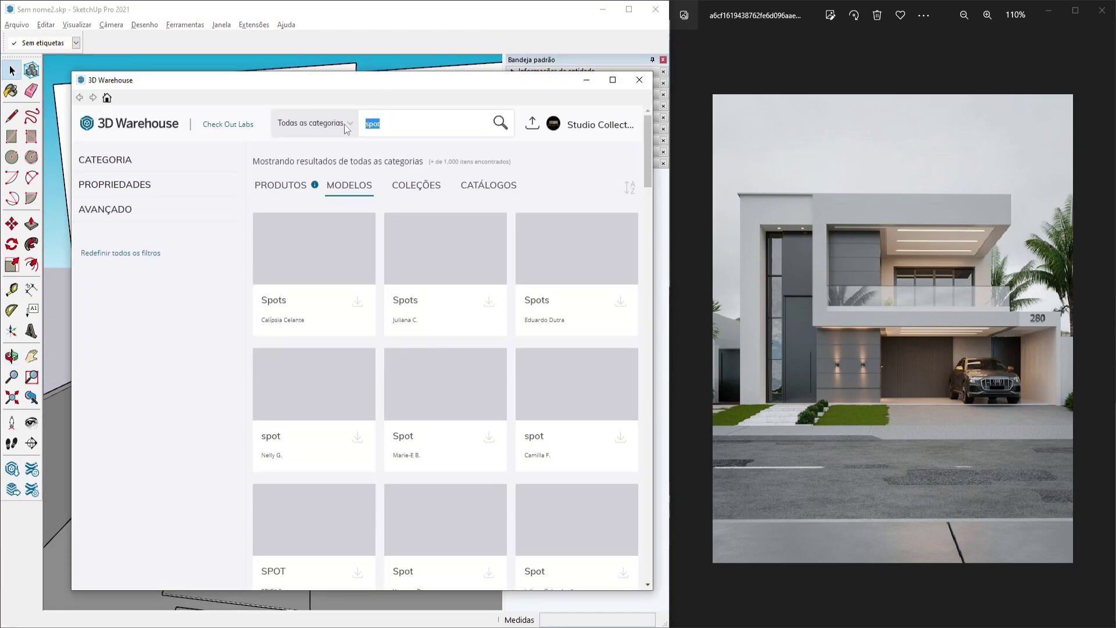
pyautogui.write('arandela')
pyautogui.press('Return')
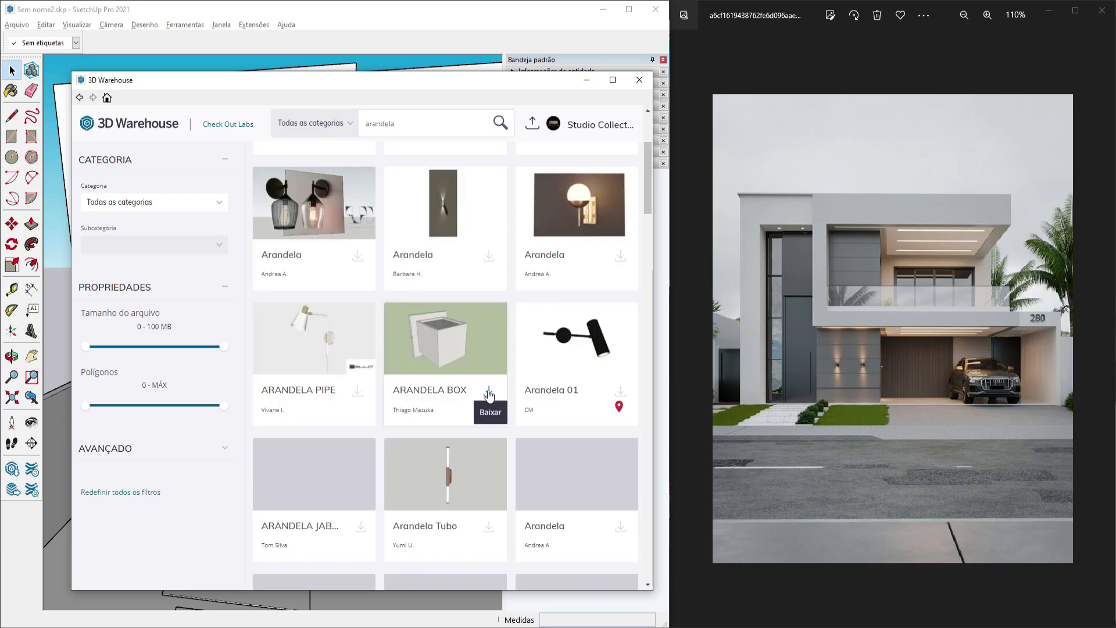
pyautogui.click(489, 391)
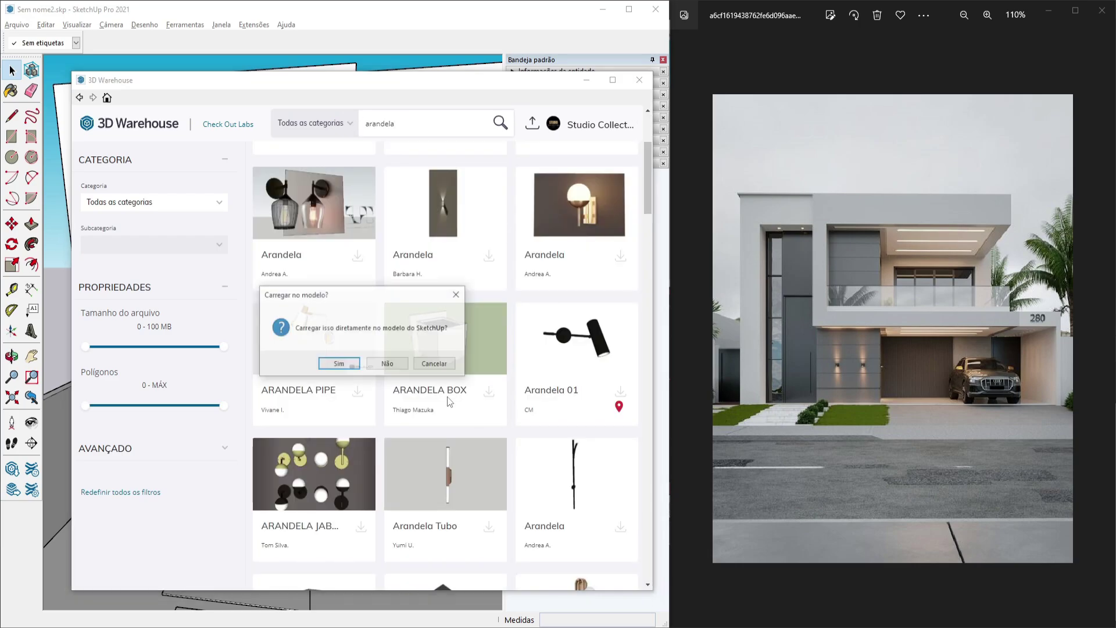
pyautogui.click(343, 365)
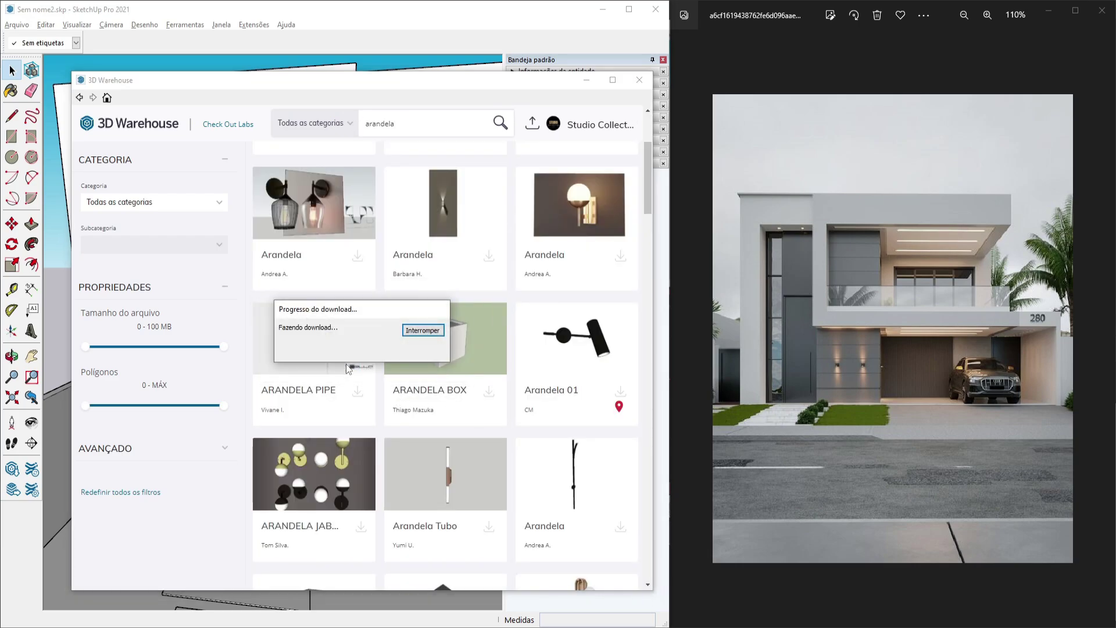
pyautogui.scroll(-5, 259, 509)
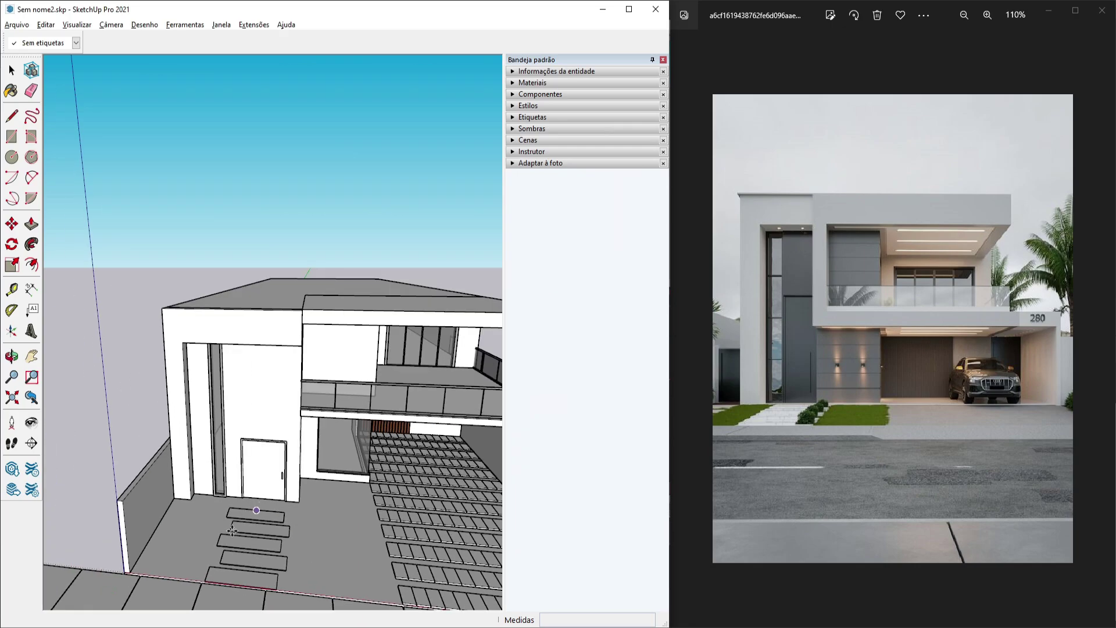
pyautogui.click(208, 555)
pyautogui.scroll(8, 194, 517)
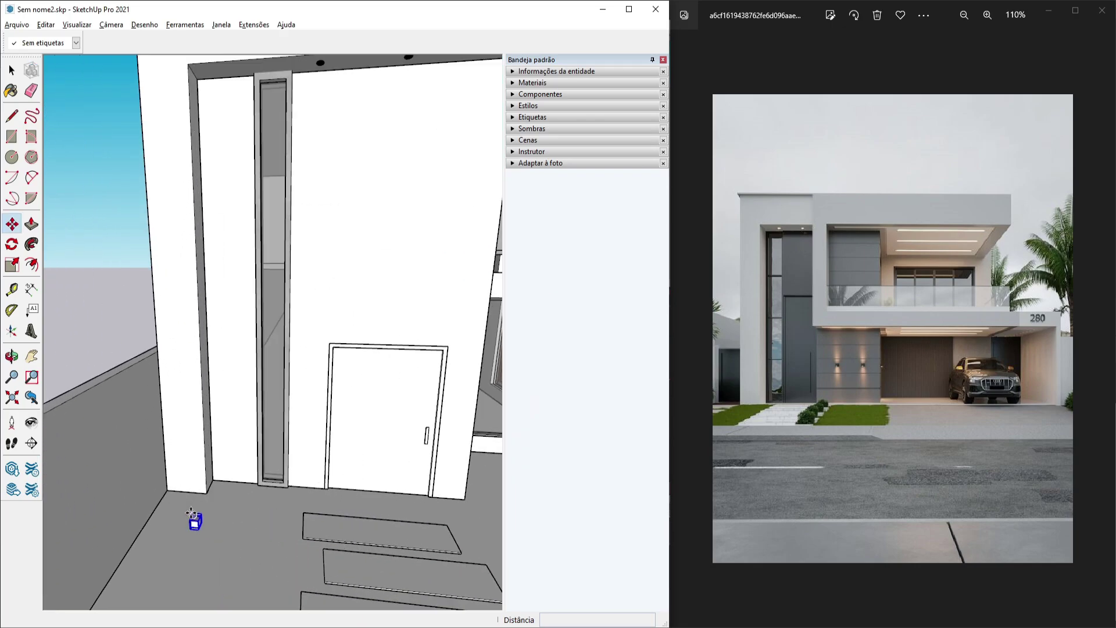
# Move the ARANDELA BOX wall light by its corner from the ground onto the wall strip beside the entrance's tall window
pyautogui.scroll(2, 200, 516)
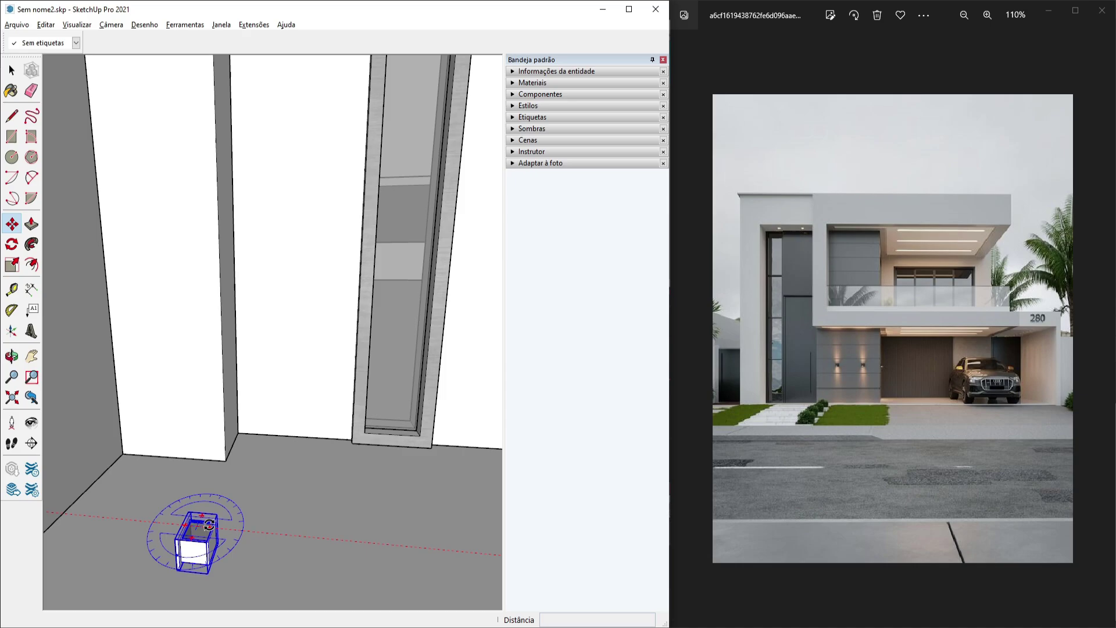
pyautogui.click(220, 507)
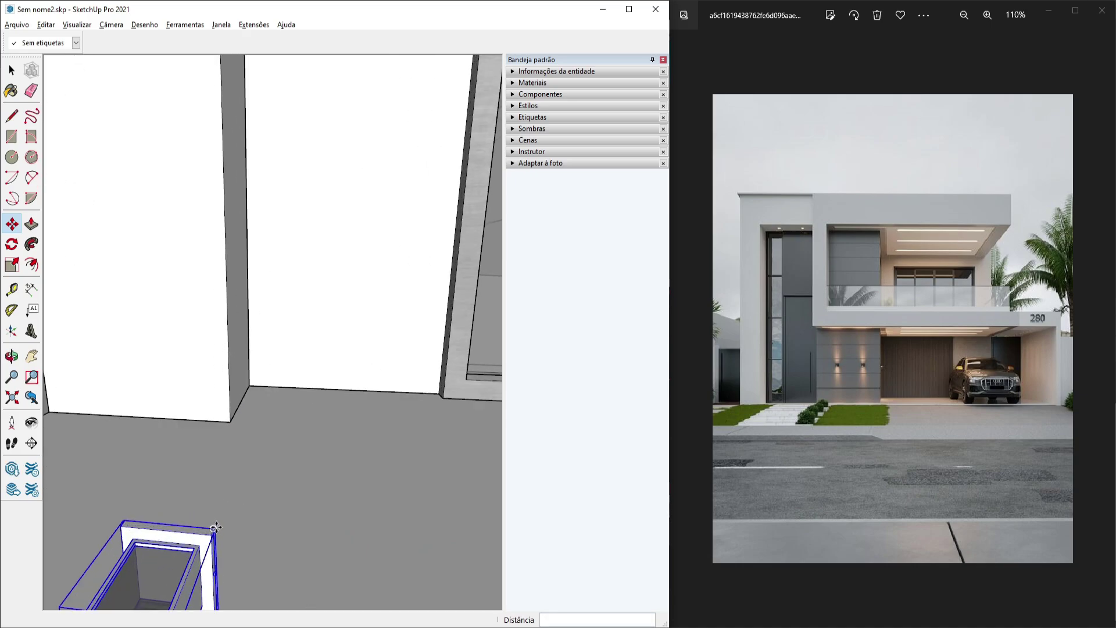
pyautogui.scroll(-6, 221, 500)
pyautogui.scroll(6, 251, 388)
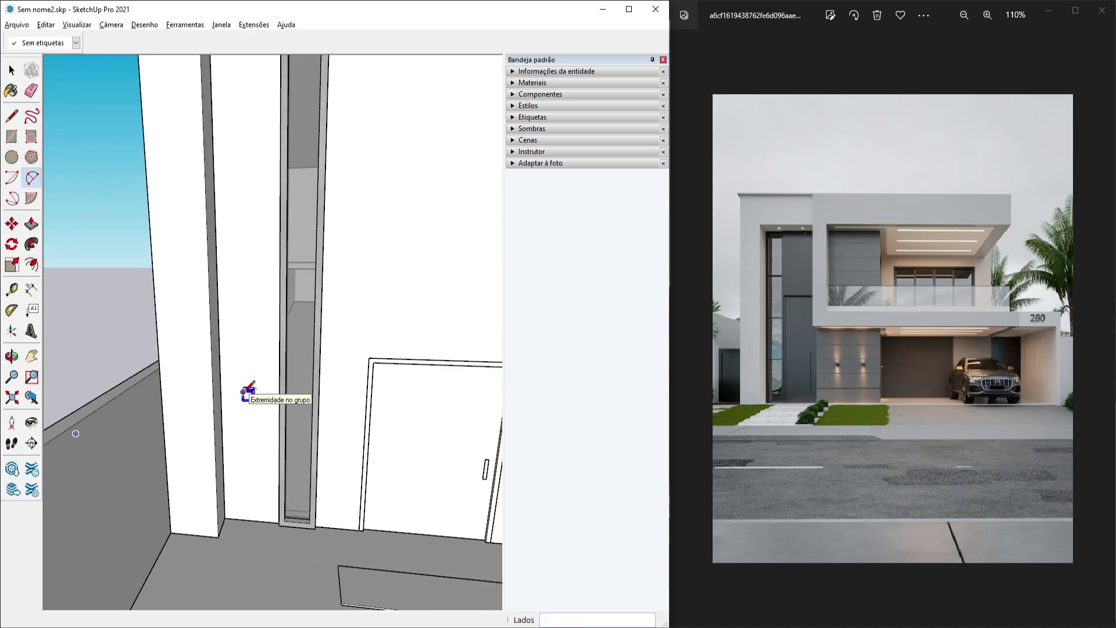
pyautogui.click(243, 390)
# Scale the wall light's depth along the green axis and copy it vertically on the same wall strip
pyautogui.press('s')
pyautogui.moveTo(233, 397); pyautogui.dragTo(228, 394)
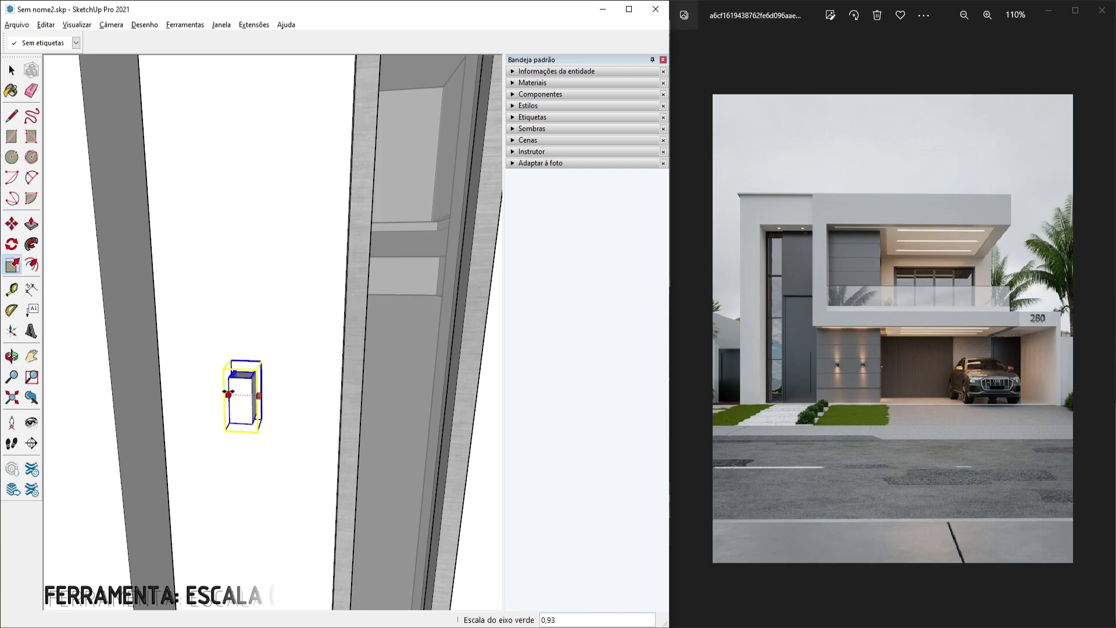
pyautogui.click(231, 392)
pyautogui.moveTo(230, 393); pyautogui.dragTo(274, 411, button='middle')
pyautogui.press('m')
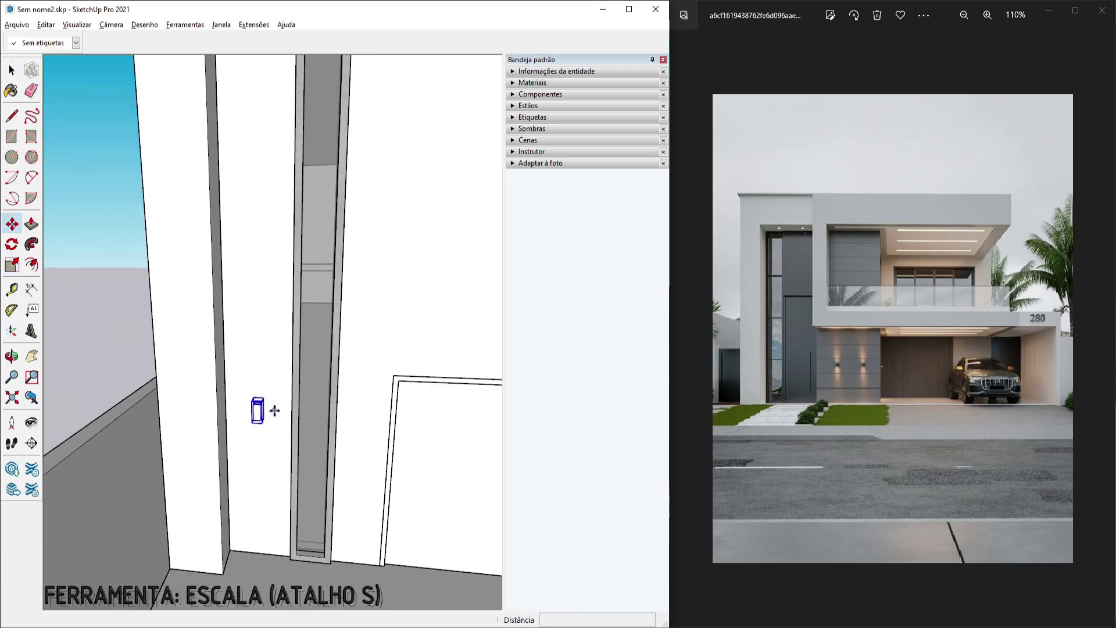
pyautogui.scroll(-3, 255, 426)
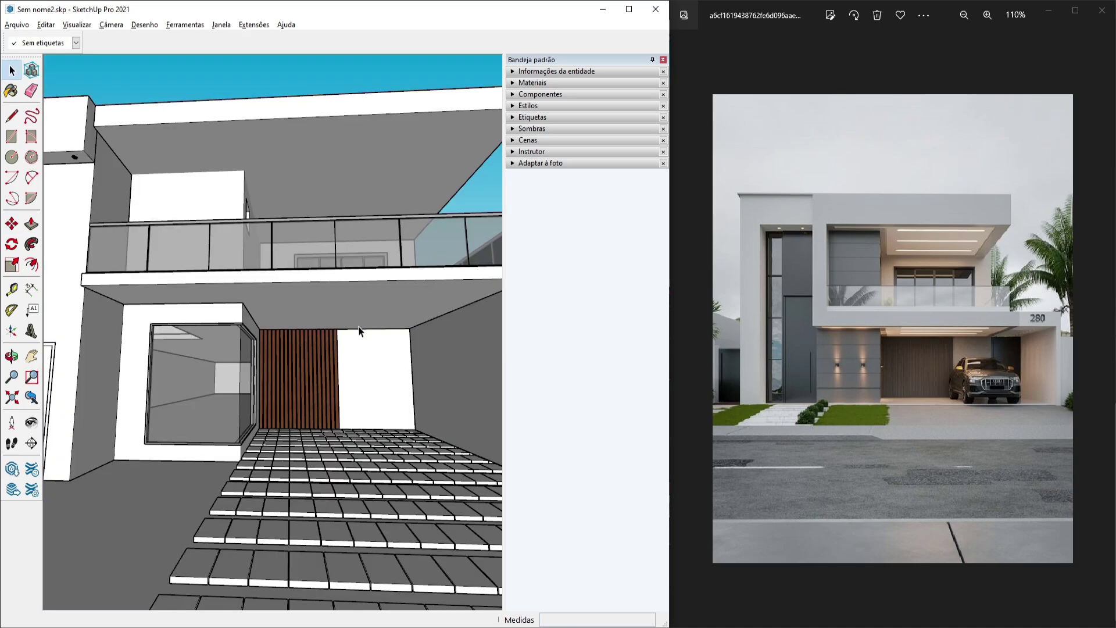
# Open the slab group above the garage and draw lines across its underside along the garage walls to outline the ceiling
pyautogui.doubleClick(273, 298)
pyautogui.click(271, 299)
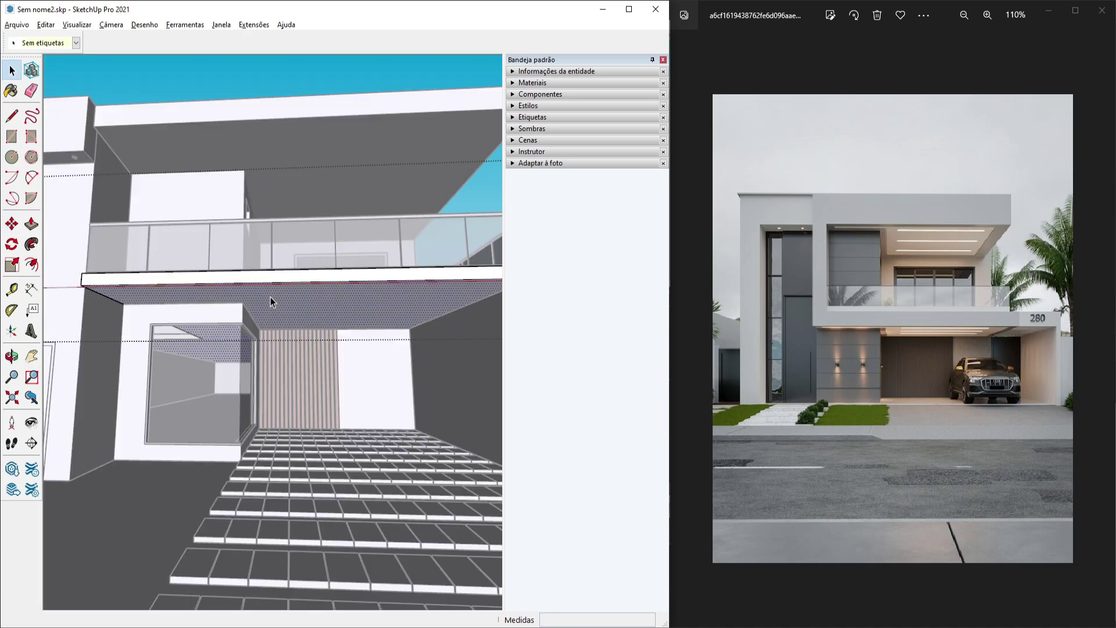
pyautogui.press('l')
pyautogui.scroll(2, 205, 325)
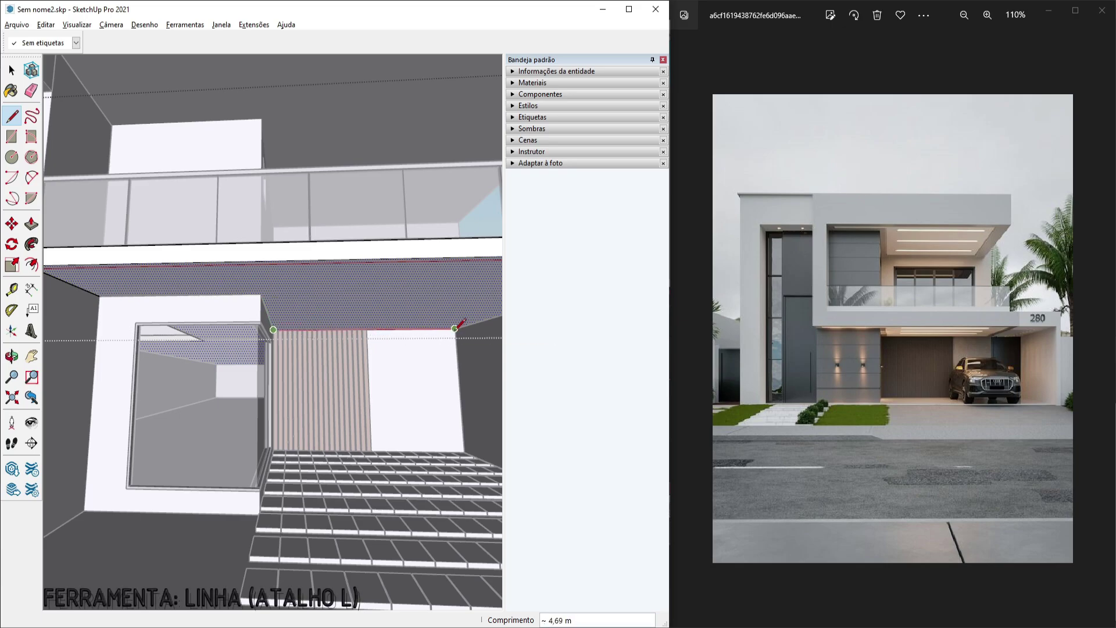
pyautogui.scroll(-4, 459, 325)
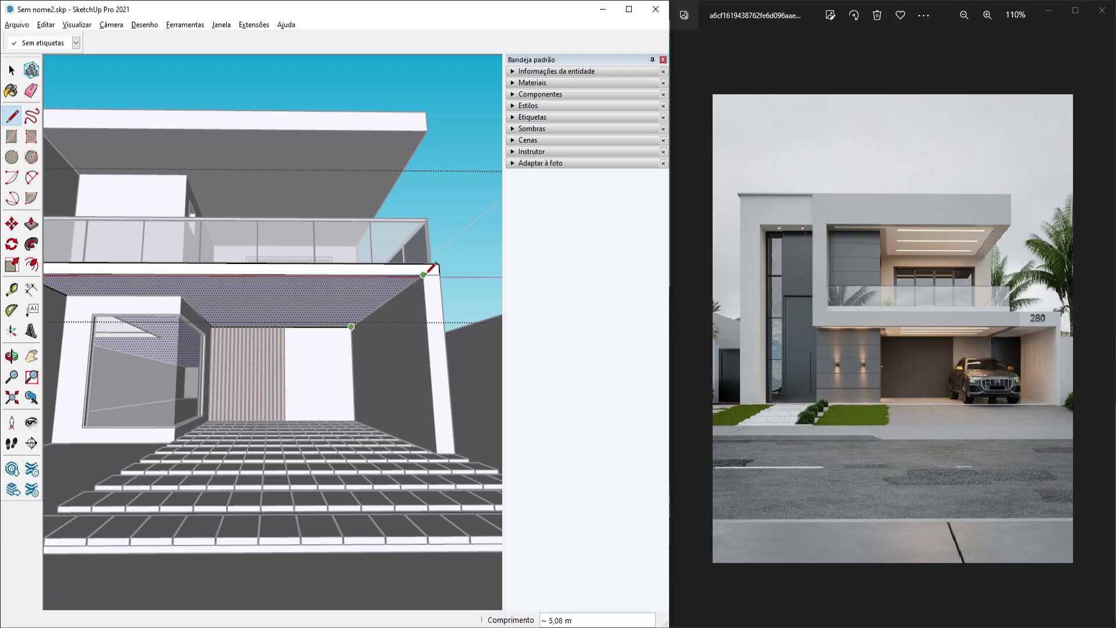
pyautogui.scroll(3, 300, 313)
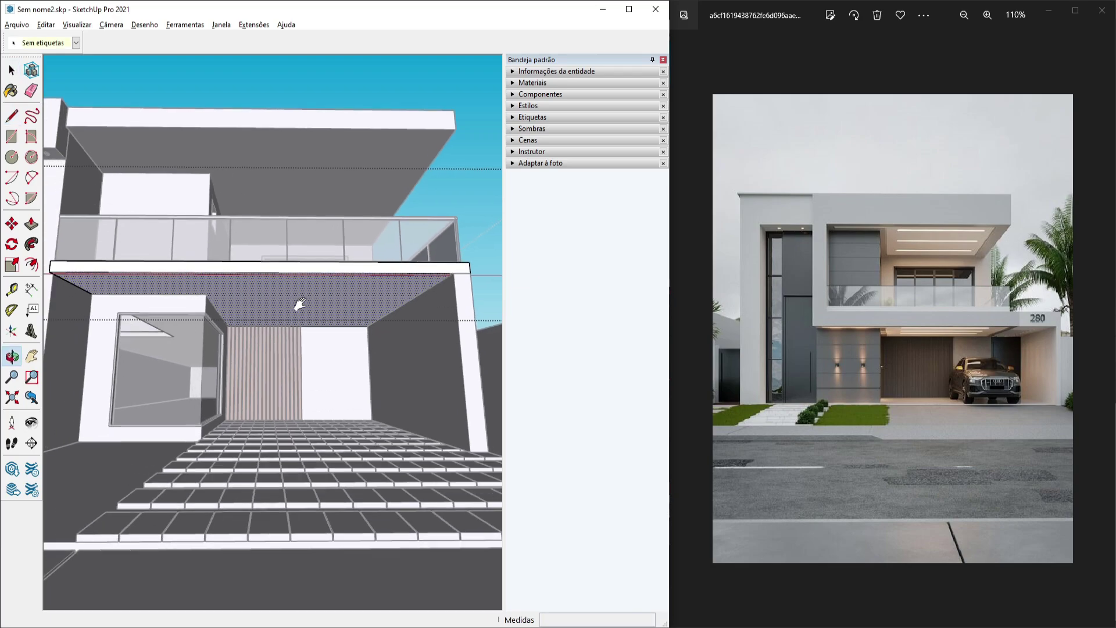
# Offset the outlined garage ceiling face inward and push/pull it to form a thin stepped border
pyautogui.press('f')
pyautogui.click(311, 276)
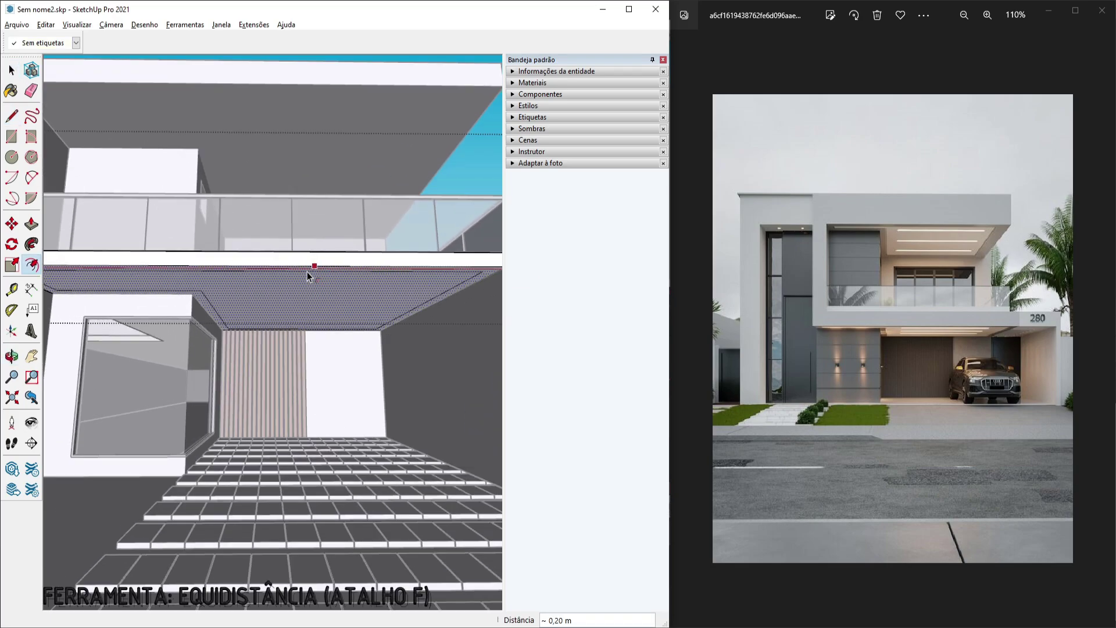
pyautogui.moveTo(301, 269); pyautogui.dragTo(459, 232, button='middle')
pyautogui.scroll(3, 334, 309)
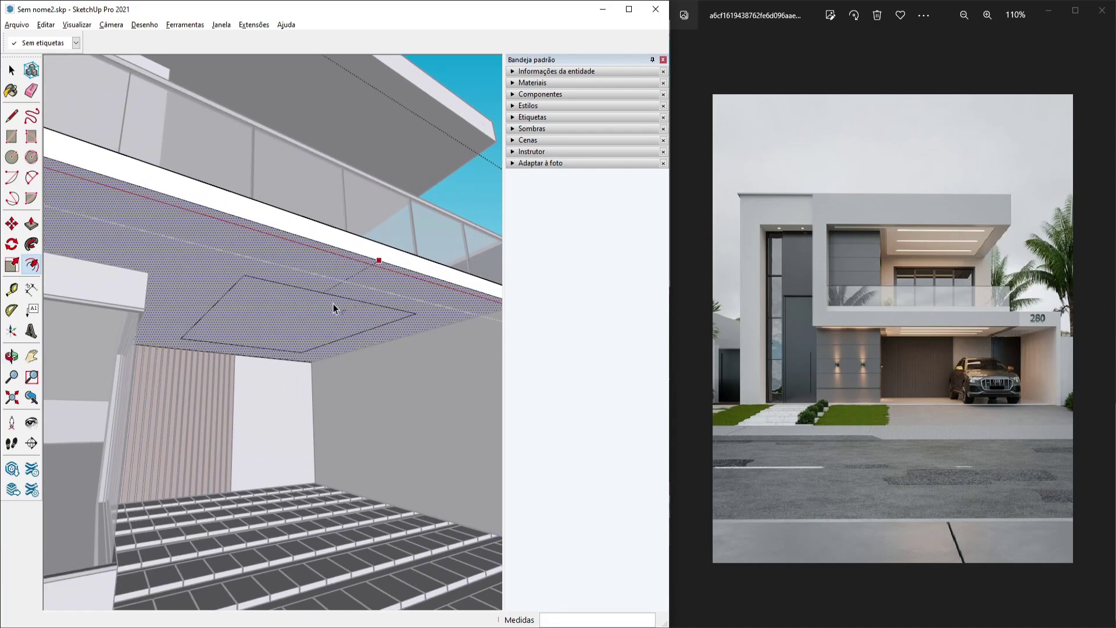
pyautogui.moveTo(334, 309)
pyautogui.mouseDown(button='middle')
pyautogui.moveTo(419, 269)
pyautogui.moveTo(323, 269)
pyautogui.moveTo(385, 244)
pyautogui.moveTo(356, 282)
pyautogui.moveTo(400, 317)
pyautogui.moveTo(269, 336)
pyautogui.mouseUp(button='middle')
pyautogui.press('p')
pyautogui.press('space')
# Outline the upper balcony ceiling with lines along the upper walls and give it a matching thin border
pyautogui.scroll(-10, 406, 330)
pyautogui.scroll(5, 270, 337)
pyautogui.click(152, 260)
pyautogui.press('l')
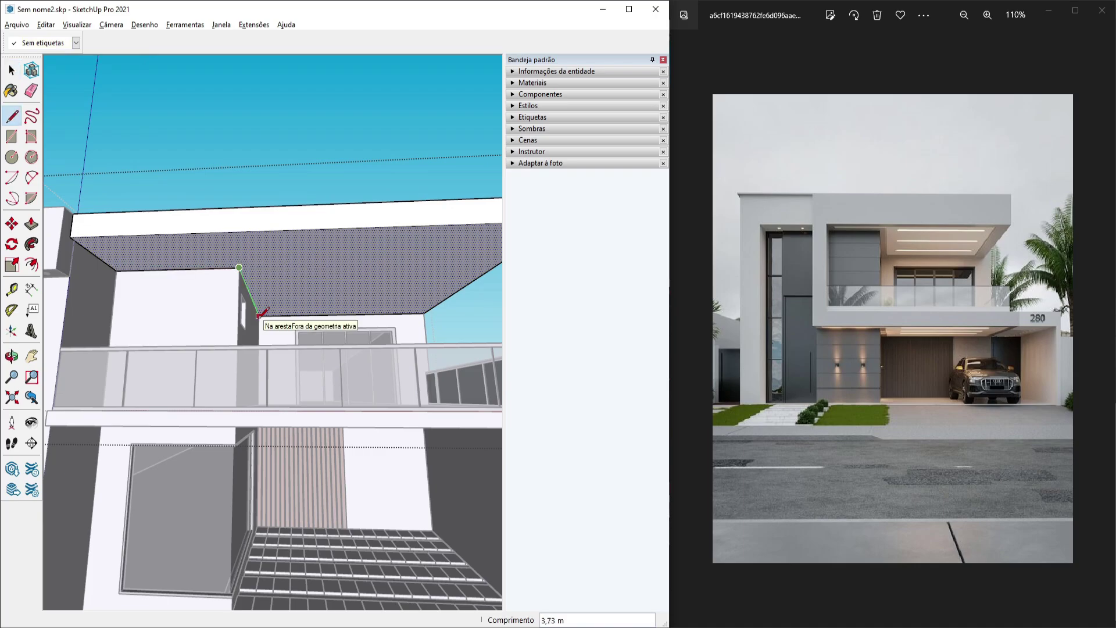
pyautogui.moveTo(341, 284); pyautogui.dragTo(213, 292, button='middle')
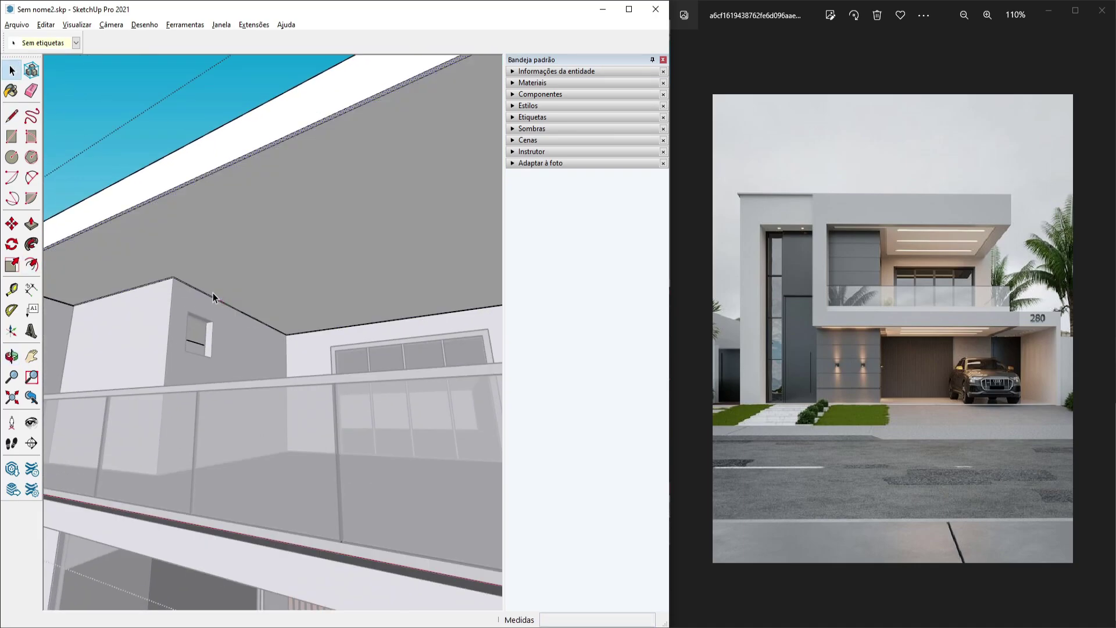
pyautogui.scroll(4, 264, 364)
pyautogui.moveTo(264, 367); pyautogui.dragTo(229, 305, button='middle')
pyautogui.scroll(6, 262, 311)
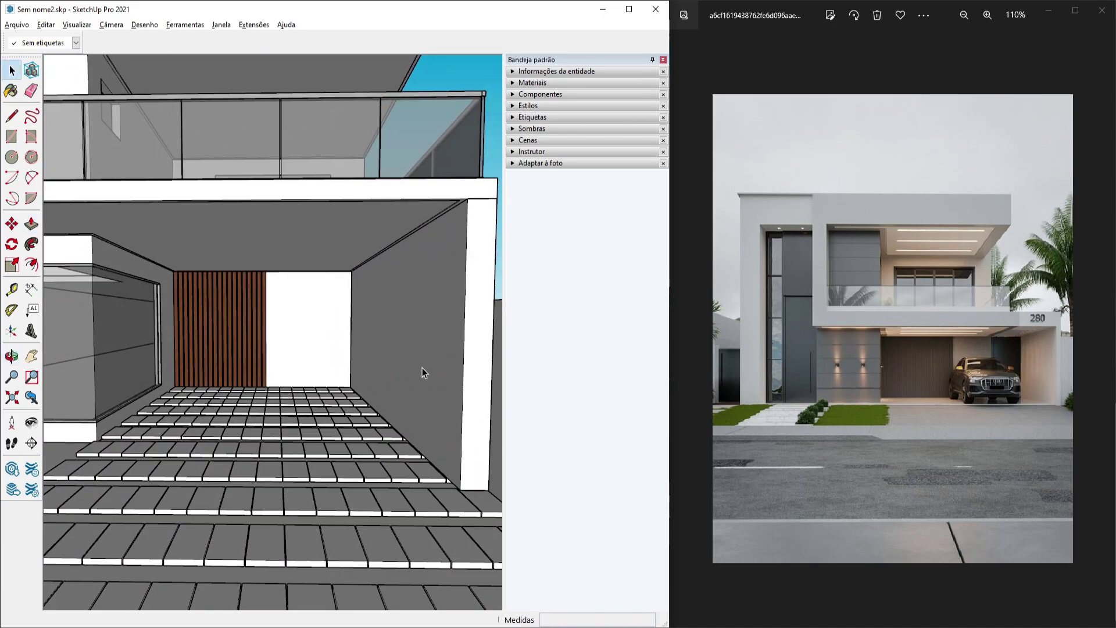
# Select the garage's outer side wall with all its connected geometry and make it a group
pyautogui.moveTo(422, 367); pyautogui.dragTo(442, 334, button='middle')
pyautogui.tripleClick(442, 332)
pyautogui.rightClick(443, 333)
pyautogui.click(478, 400)
# Draw a narrow, nearly full-height vertical rectangle on the garage side wall near its front and push/pull it into a thin strip
pyautogui.scroll(3, 441, 261)
pyautogui.press('r')
pyautogui.click(457, 230)
pyautogui.moveTo(409, 279); pyautogui.dragTo(456, 332, button='middle')
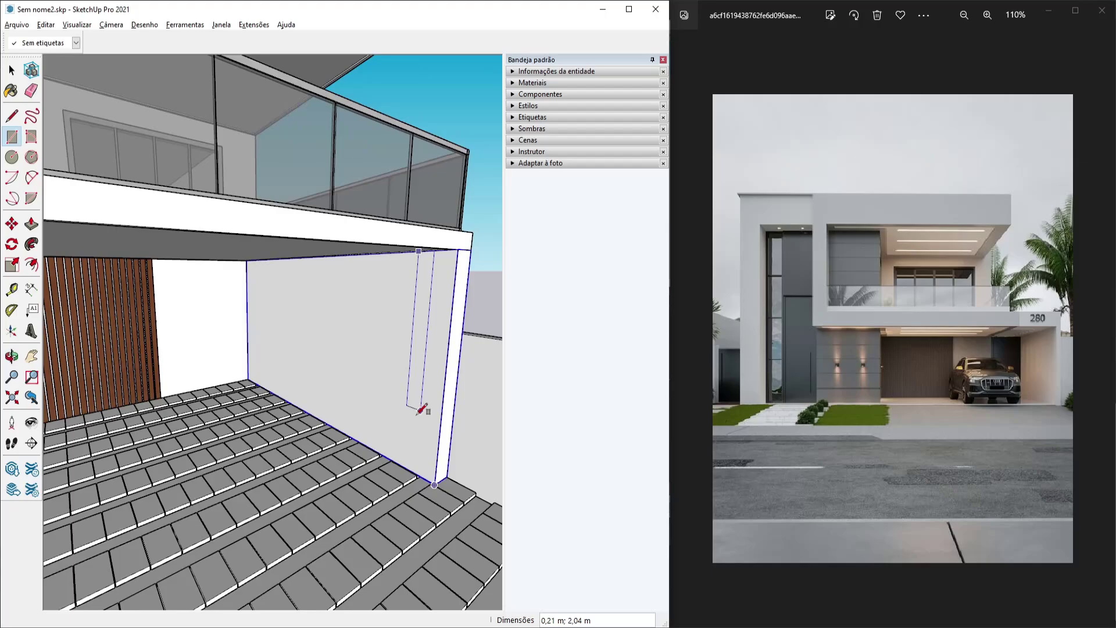
pyautogui.scroll(3, 421, 409)
pyautogui.click(418, 481)
pyautogui.press('p')
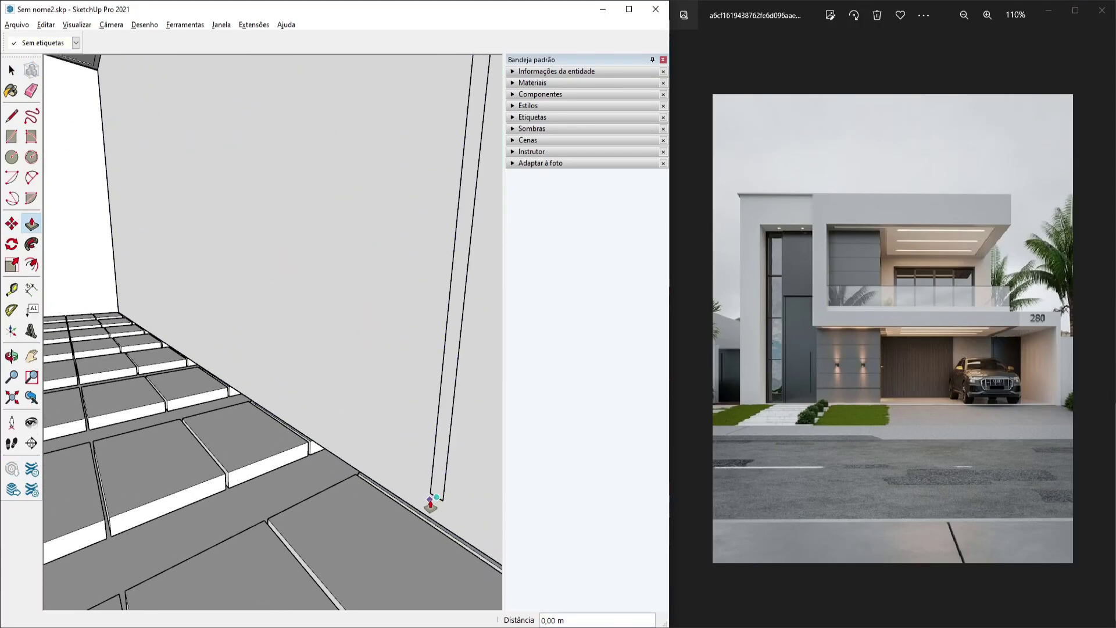
pyautogui.moveTo(430, 501); pyautogui.dragTo(416, 526, button='middle')
pyautogui.click(417, 526)
pyautogui.click(421, 528)
# Group the thin vertical strip and copy it along the garage side wall to make a row of three
pyautogui.press('space')
pyautogui.scroll(-5, 415, 500)
pyautogui.moveTo(401, 453); pyautogui.dragTo(348, 377, button='middle')
pyautogui.scroll(5, 405, 426)
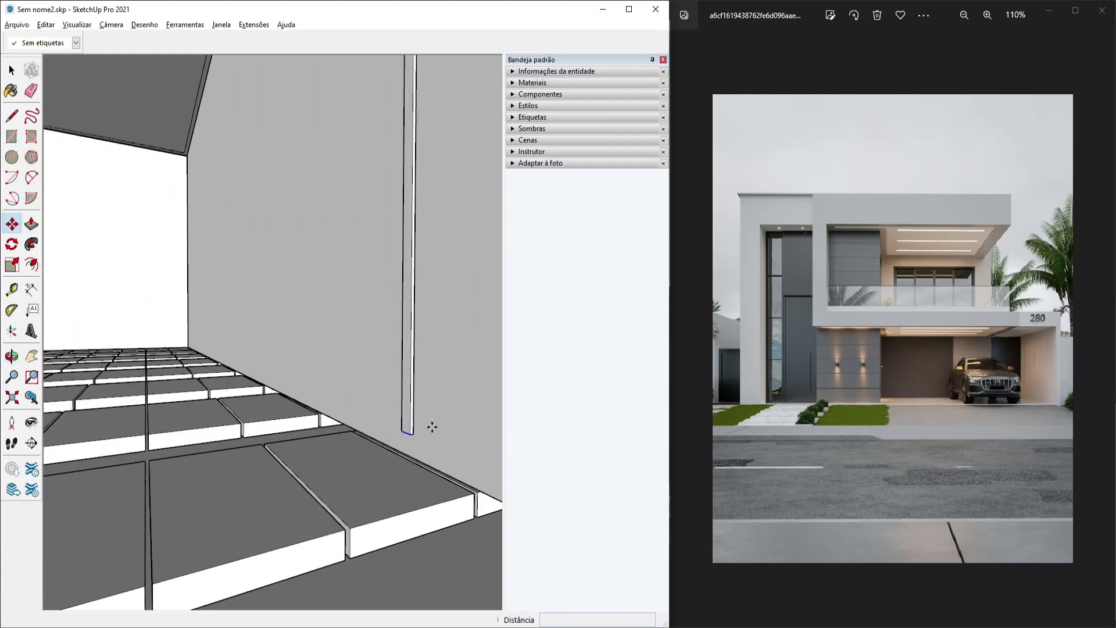
pyautogui.moveTo(432, 427); pyautogui.dragTo(437, 153, button='middle')
pyautogui.rightClick(437, 153)
pyautogui.click(462, 244)
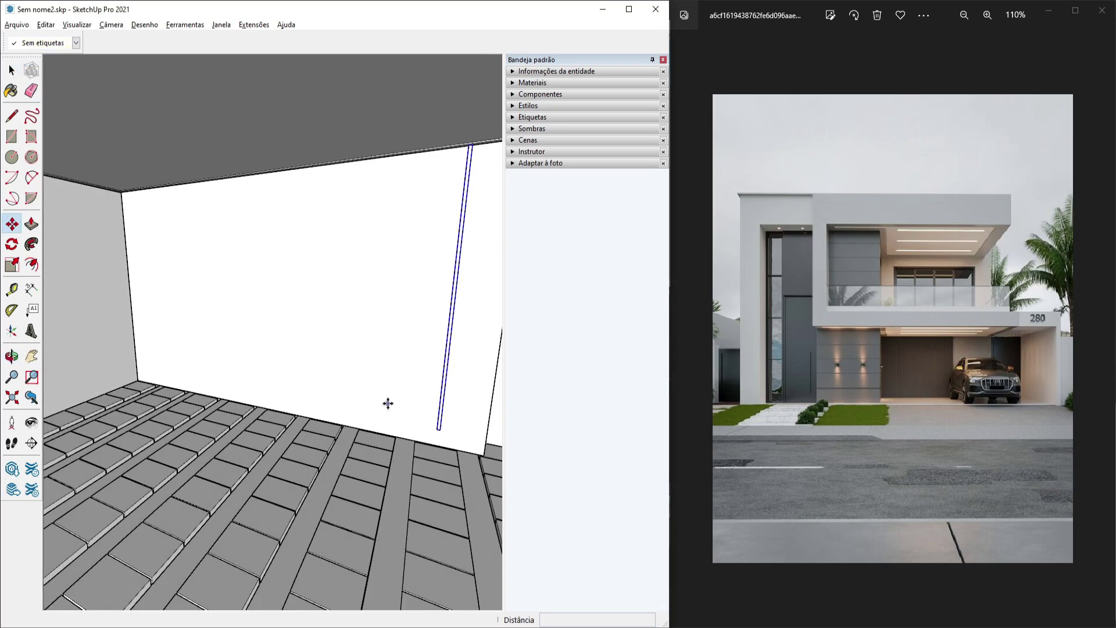
pyautogui.press('space')
pyautogui.scroll(-5, 243, 358)
pyautogui.moveTo(243, 358); pyautogui.dragTo(351, 418, button='middle')
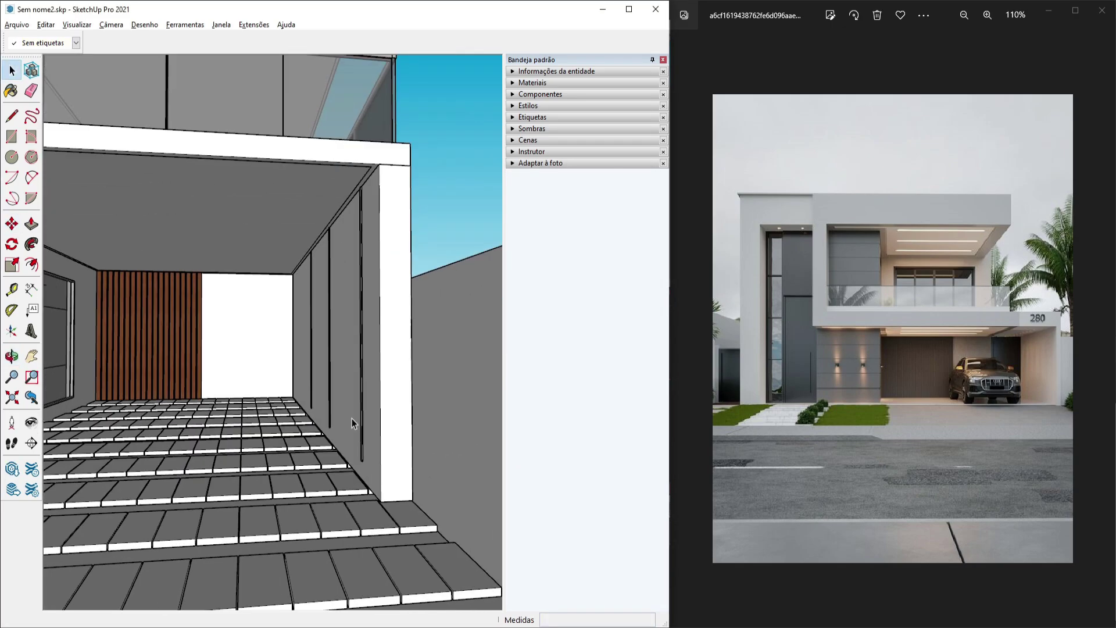
# Select the three wall strips and copy them about 0,81 m sideways into the garage
pyautogui.keyDown('shift'); pyautogui.click(311, 389); pyautogui.keyUp('shift')
pyautogui.scroll(3, 319, 433)
pyautogui.press('m')
pyautogui.click(374, 462)
pyautogui.press('ctrl')
pyautogui.click(273, 457)
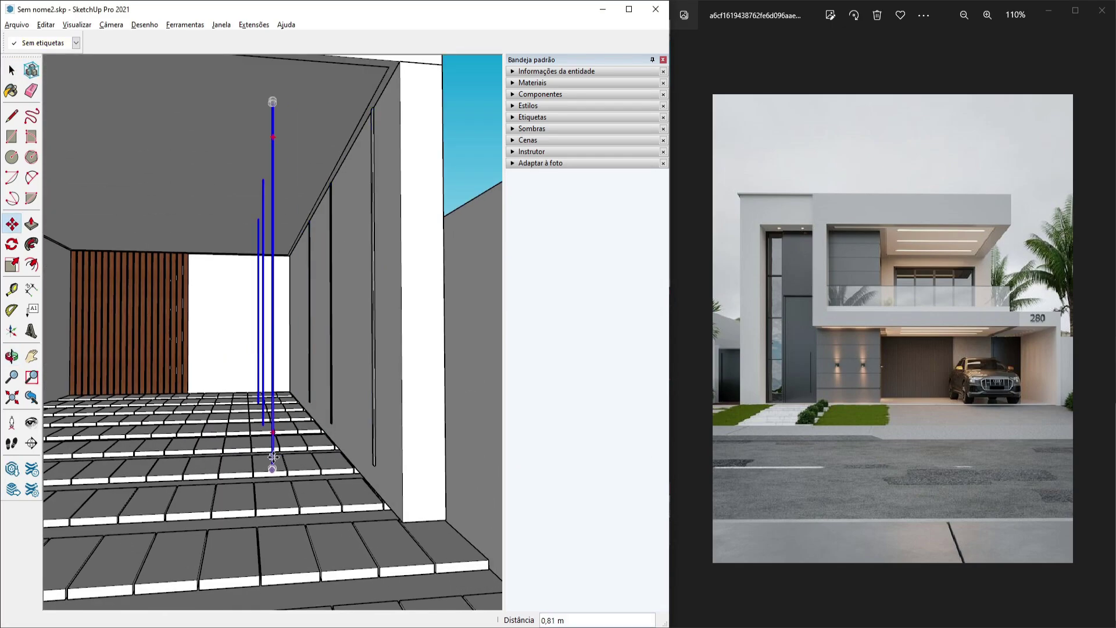
# Rotate the copied strips to horizontal and move them onto the garage ceiling, aligned with the tops of the wall strips
pyautogui.click(273, 435)
pyautogui.scroll(5, 405, 278)
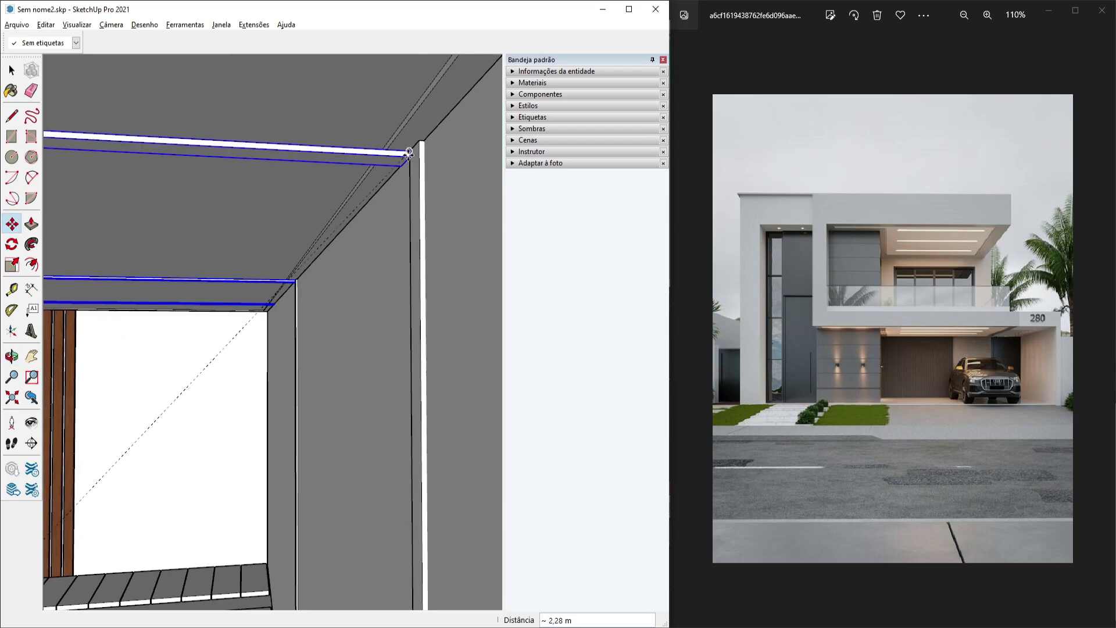
pyautogui.click(377, 138)
pyautogui.press('space')
pyautogui.scroll(-8, 337, 235)
pyautogui.moveTo(337, 236); pyautogui.dragTo(445, 263, button='middle')
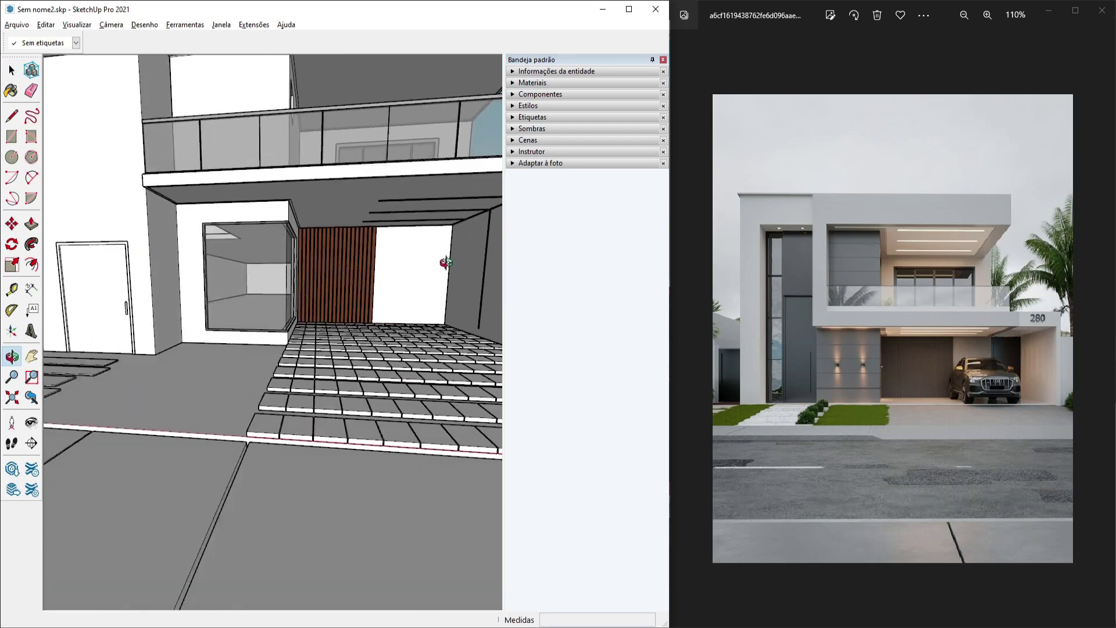
# Draw a long narrow rectangle on the upper balcony ceiling for a recessed light slot
pyautogui.scroll(8, 313, 191)
pyautogui.press('r')
pyautogui.click(175, 299)
pyautogui.press('space')
# Select the narrow ceiling rectangle with its edges and place a parallel copy across the balcony ceiling
pyautogui.doubleClick(367, 326)
pyautogui.moveTo(367, 327); pyautogui.dragTo(441, 340, button='middle')
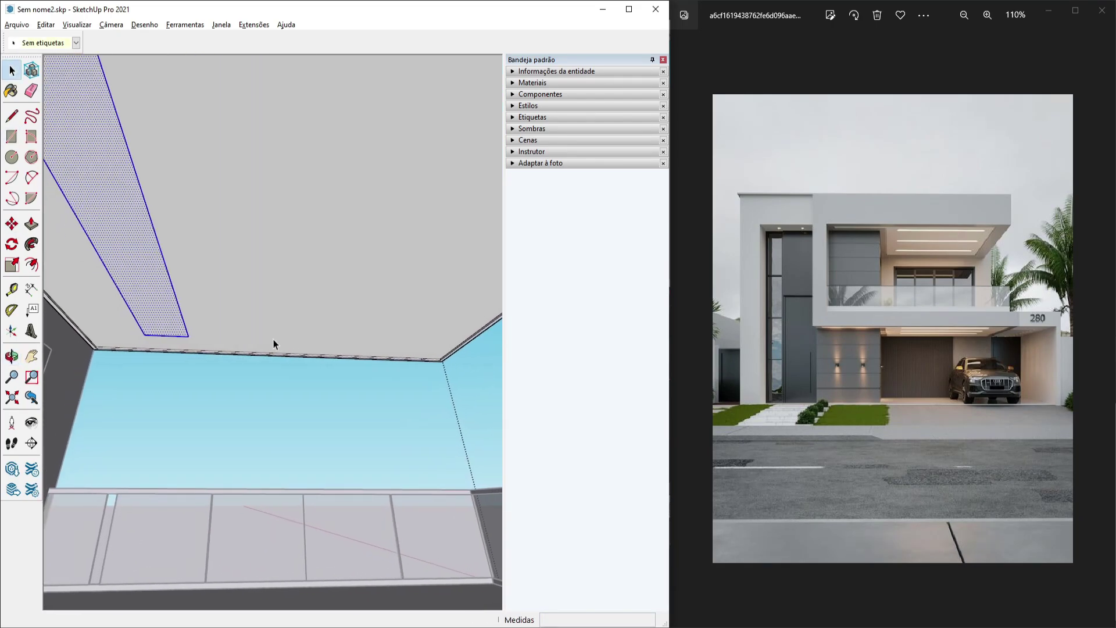
pyautogui.press('m')
pyautogui.press('ctrl')
pyautogui.click(225, 331)
pyautogui.click(415, 337)
# Push/pull both narrow rectangles 0,08 m up into the balcony ceiling as recessed light slots
pyautogui.press('p')
pyautogui.click(363, 327)
pyautogui.click(364, 331)
pyautogui.click(162, 317)
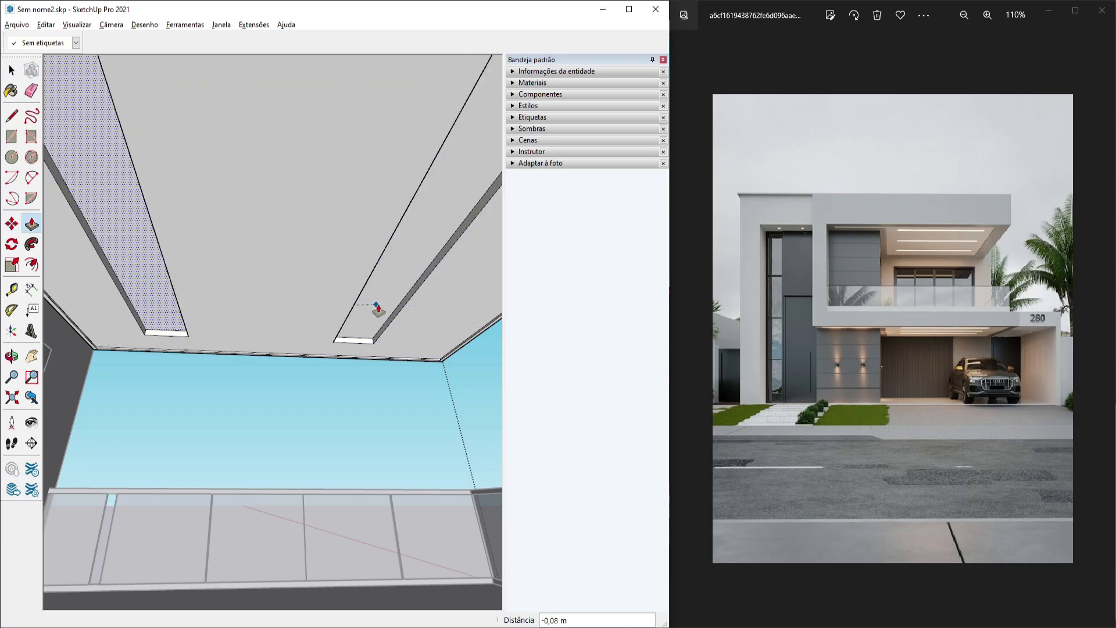
pyautogui.click(379, 309)
pyautogui.press('space')
pyautogui.moveTo(303, 409)
pyautogui.mouseDown(button='middle')
pyautogui.moveTo(250, 329)
pyautogui.moveTo(306, 285)
pyautogui.mouseUp(button='middle')
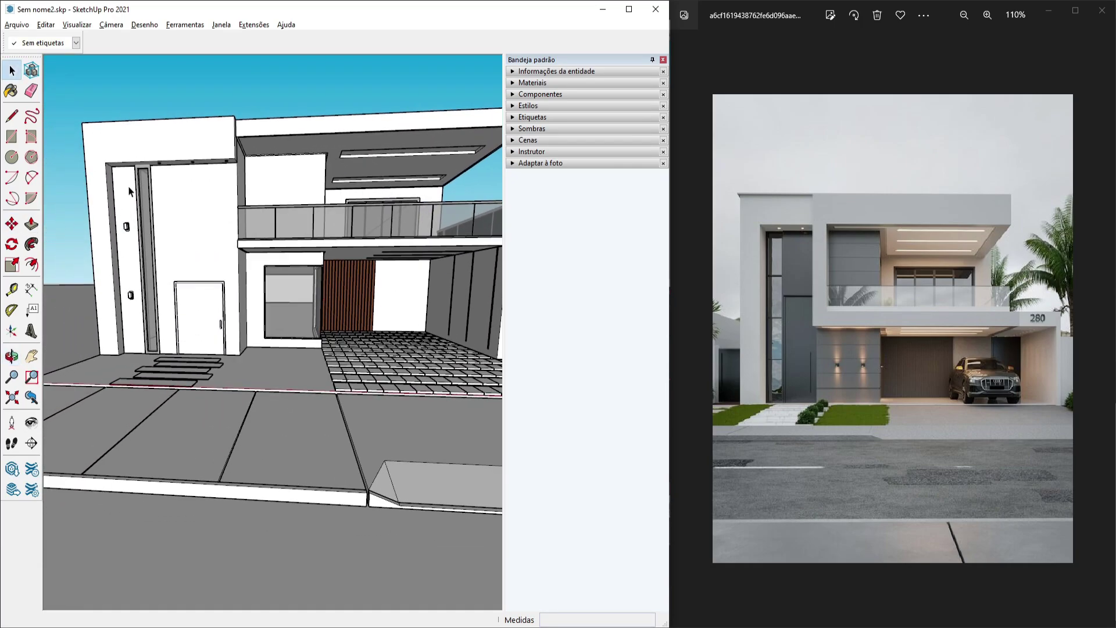
# Copy the row of three recessed spotlights from the entrance frame's soffit to the balcony ceiling in front of the upper wall
pyautogui.scroll(5, 186, 148)
pyautogui.moveTo(186, 148)
pyautogui.mouseDown(button='middle')
pyautogui.moveTo(216, 164)
pyautogui.moveTo(215, 155)
pyautogui.moveTo(175, 203)
pyautogui.moveTo(205, 251)
pyautogui.mouseUp(button='middle')
pyautogui.scroll(3, 215, 154)
pyautogui.press('m')
pyautogui.click(224, 155)
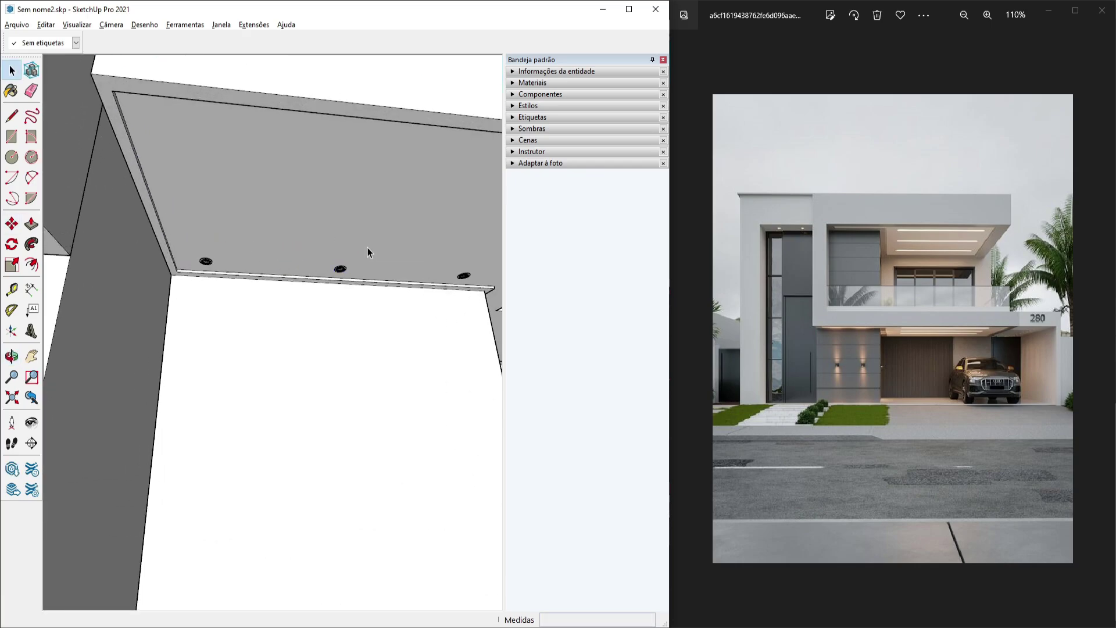
pyautogui.press('Delete')
pyautogui.scroll(-5, 367, 248)
pyautogui.moveTo(367, 248)
pyautogui.mouseDown(button='middle')
pyautogui.moveTo(337, 269)
pyautogui.moveTo(298, 228)
pyautogui.moveTo(314, 351)
pyautogui.mouseUp(button='middle')
pyautogui.scroll(4, 267, 261)
pyautogui.press('m')
pyautogui.press('space')
# Examine the whole front facade, including the balcony and garage ceilings, against the reference photo
pyautogui.scroll(-5, 304, 227)
pyautogui.scroll(-6, 313, 351)
pyautogui.moveTo(321, 256); pyautogui.dragTo(224, 367, button='middle')
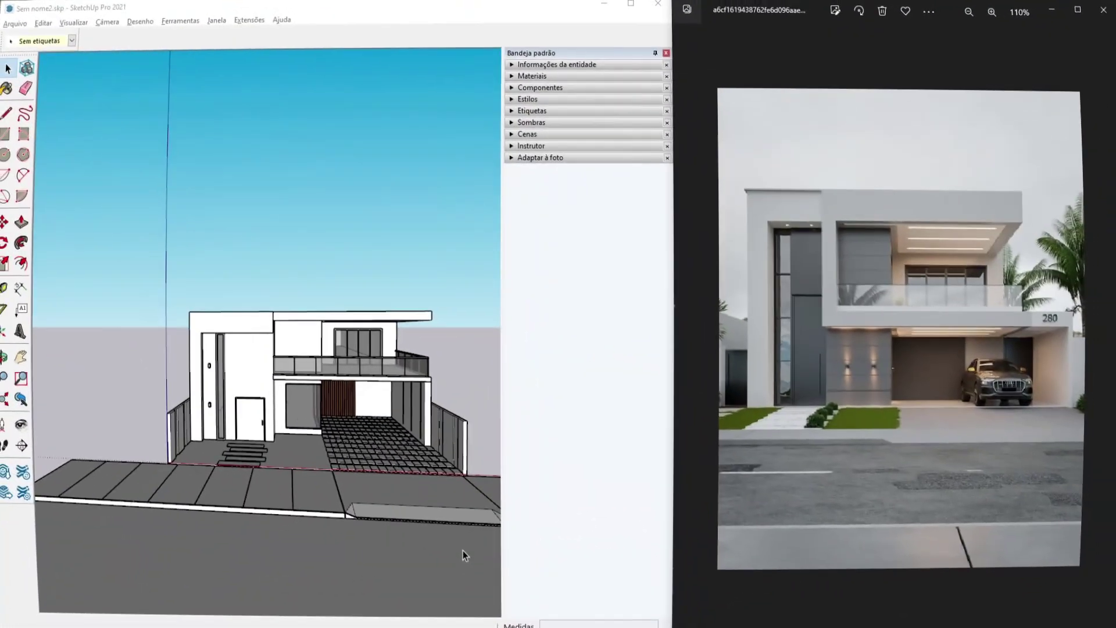
pyautogui.scroll(3, 396, 413)
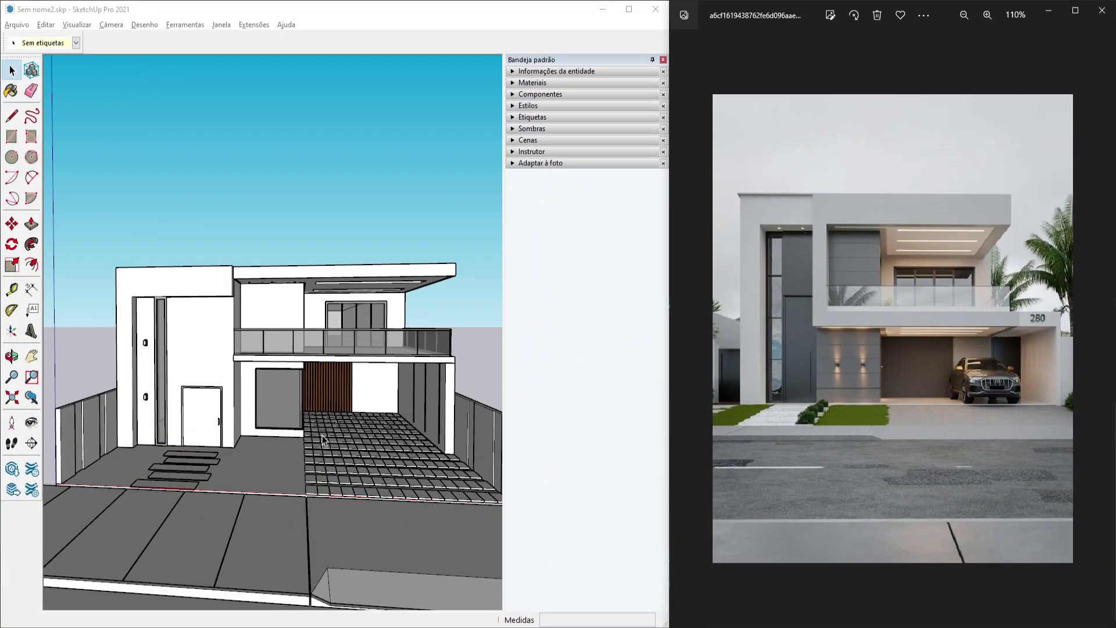
pyautogui.moveTo(322, 440); pyautogui.dragTo(345, 358, button='middle')
pyautogui.scroll(4, 317, 365)
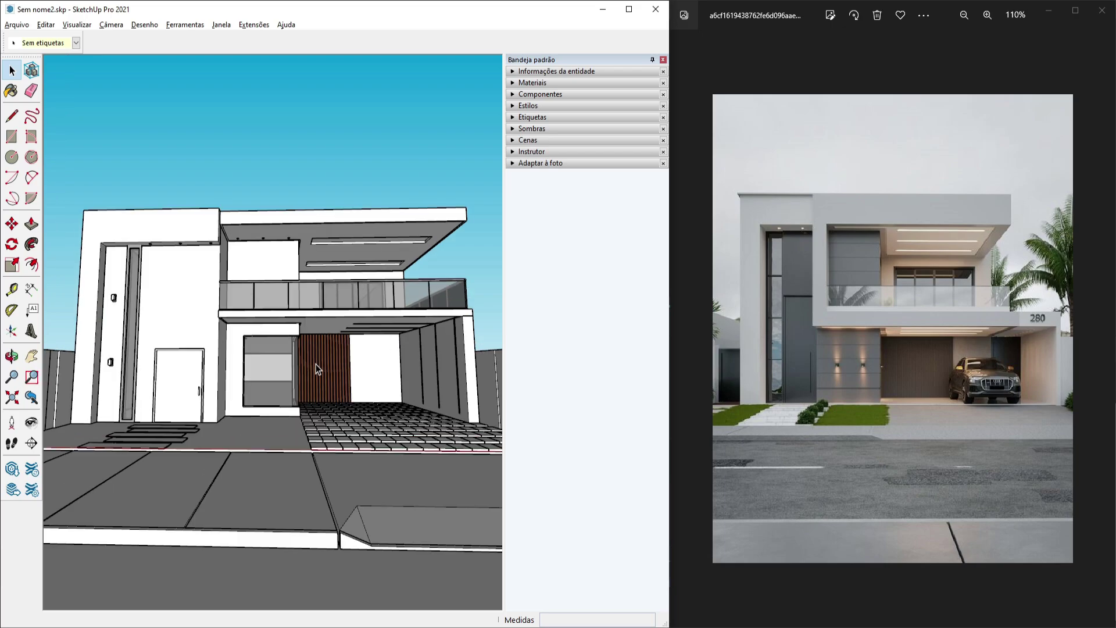
pyautogui.scroll(1, 315, 364)
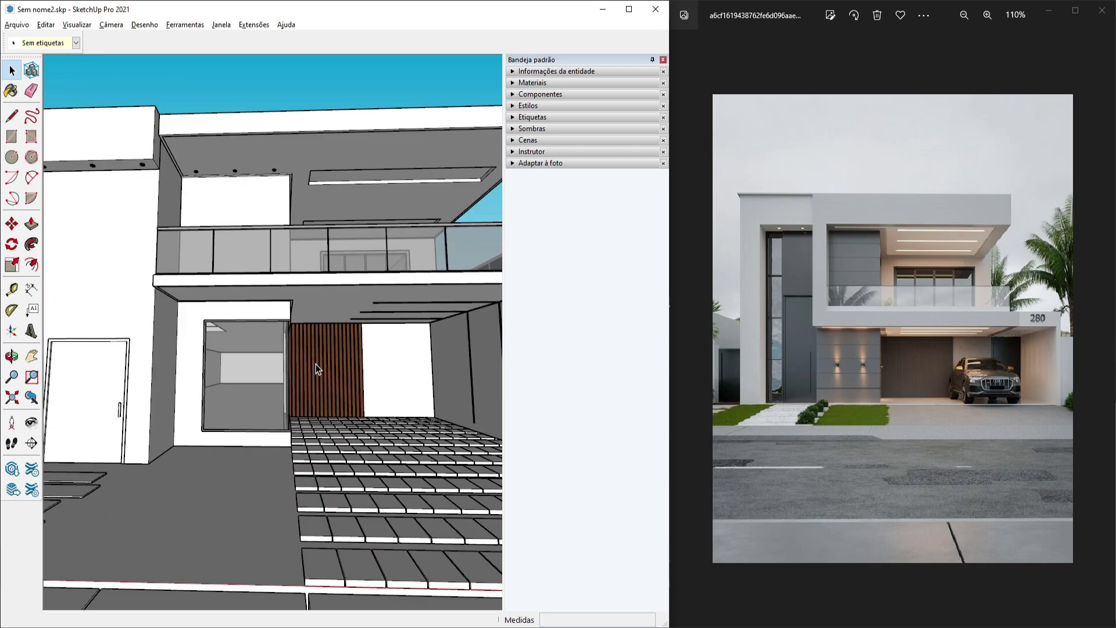